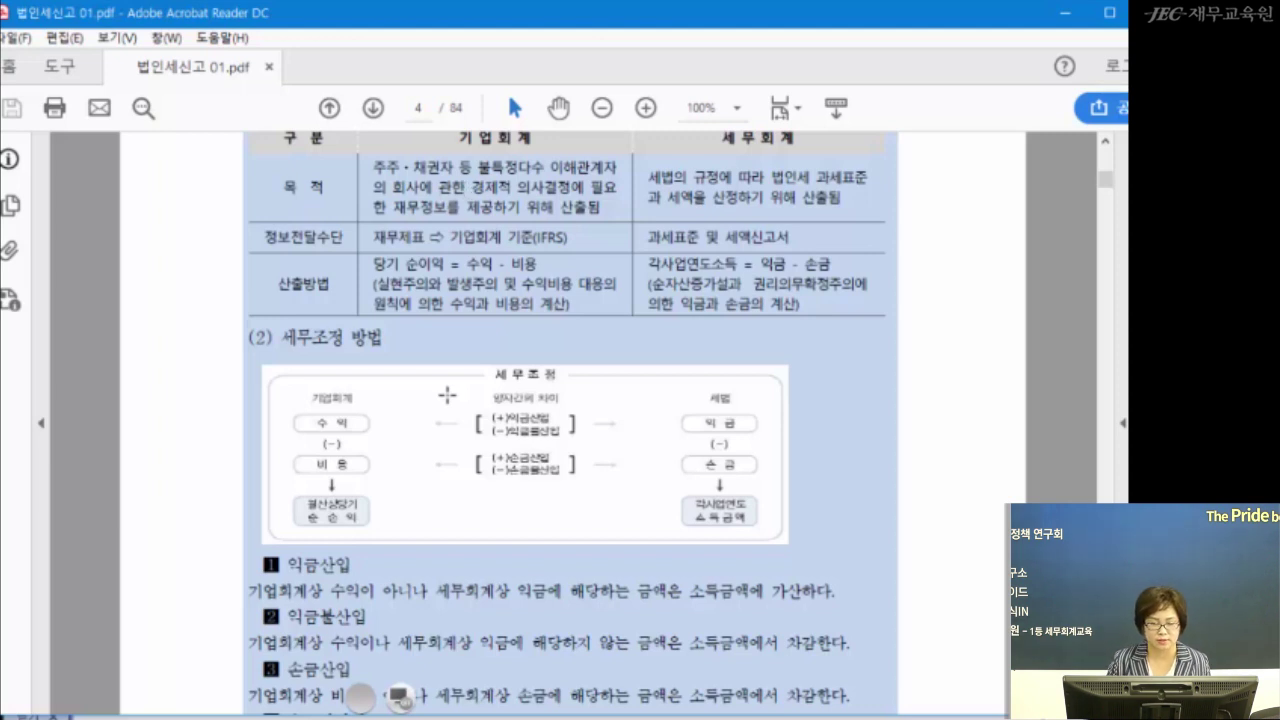
With the screen pen, mark 재무정보, 재무제표, 기업회계 기준(IFRS) and 당기 순이익 in the 기업회계 column, adding an arrow toward 세무회계
click(400, 698)
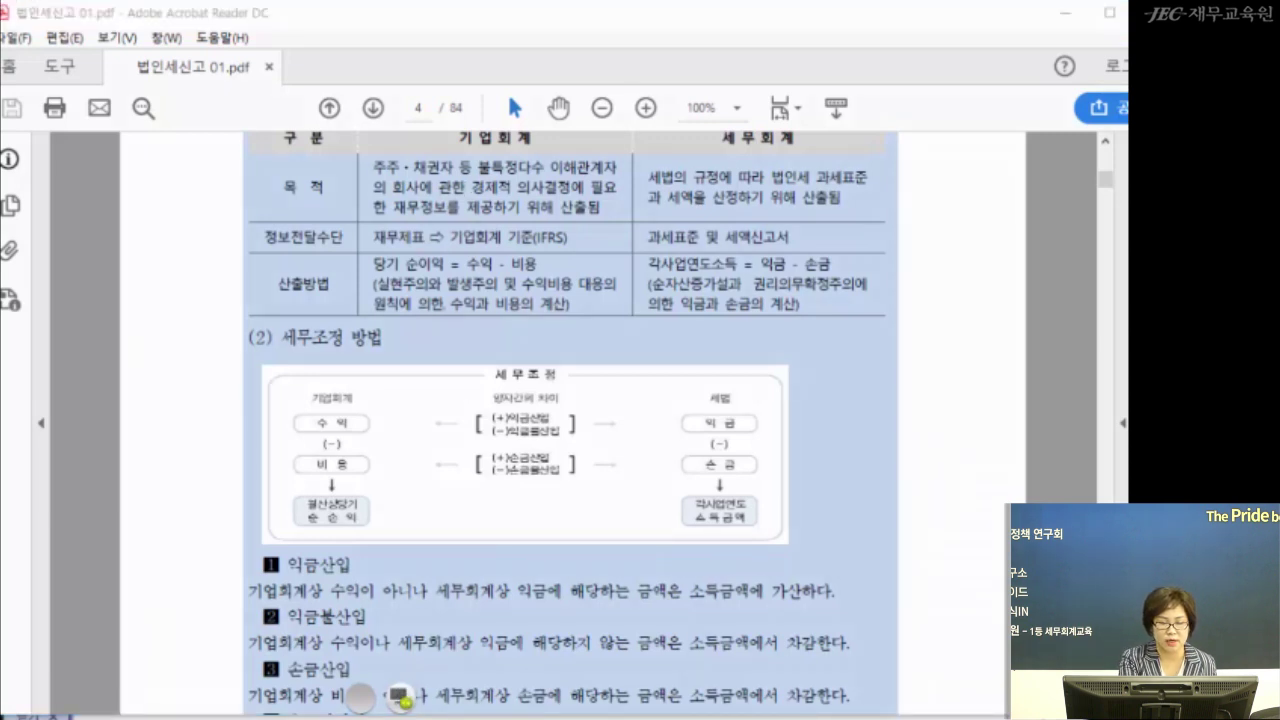
mouse_move(446, 188)
mouse_down()
mouse_move(438, 216)
mouse_move(600, 216)
mouse_up()
drag(606, 213, 642, 221)
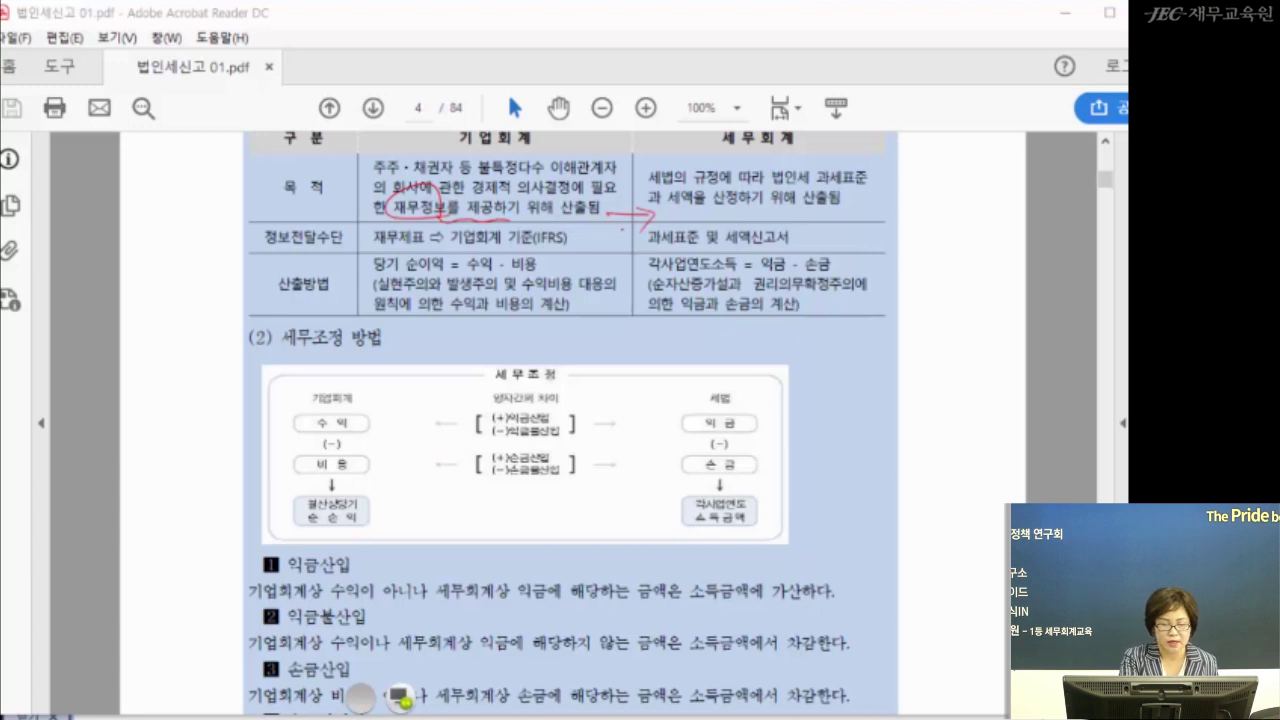
mouse_move(424, 218)
mouse_down()
mouse_move(378, 200)
mouse_move(424, 186)
mouse_up()
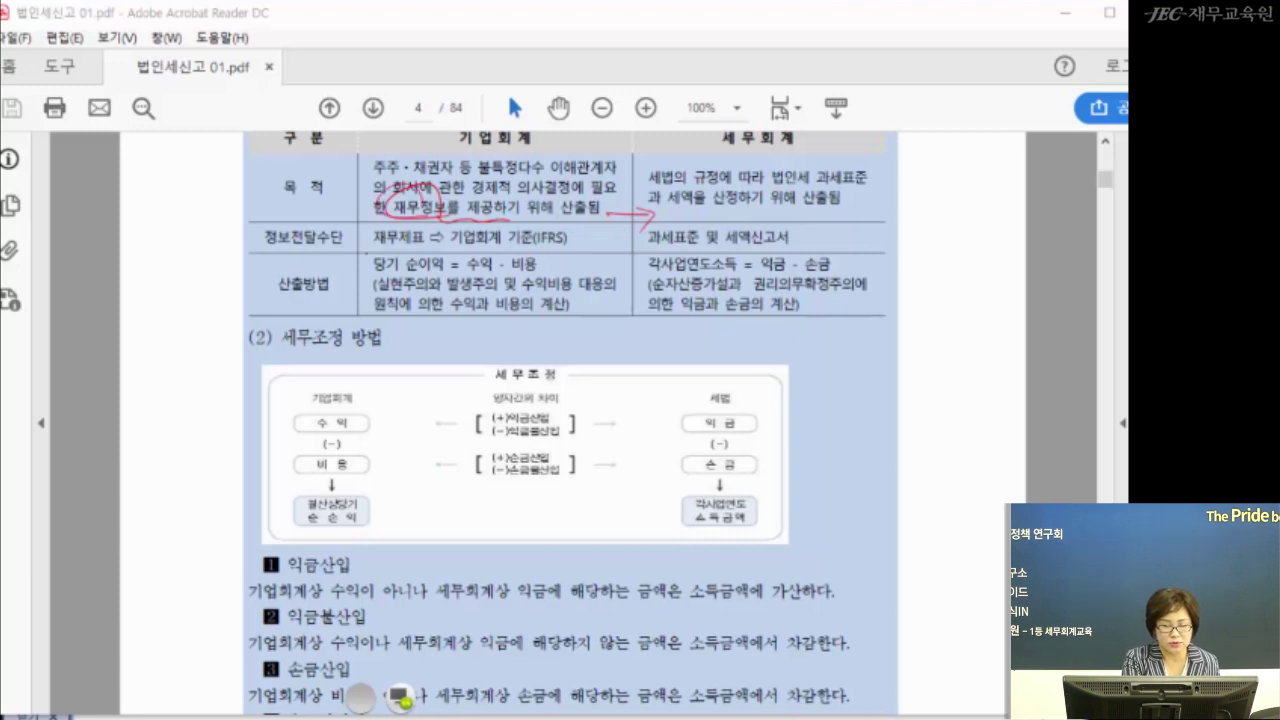
mouse_move(364, 250)
mouse_down()
mouse_move(384, 251)
mouse_move(400, 225)
mouse_move(378, 252)
mouse_move(514, 250)
mouse_move(488, 212)
mouse_move(440, 245)
mouse_up()
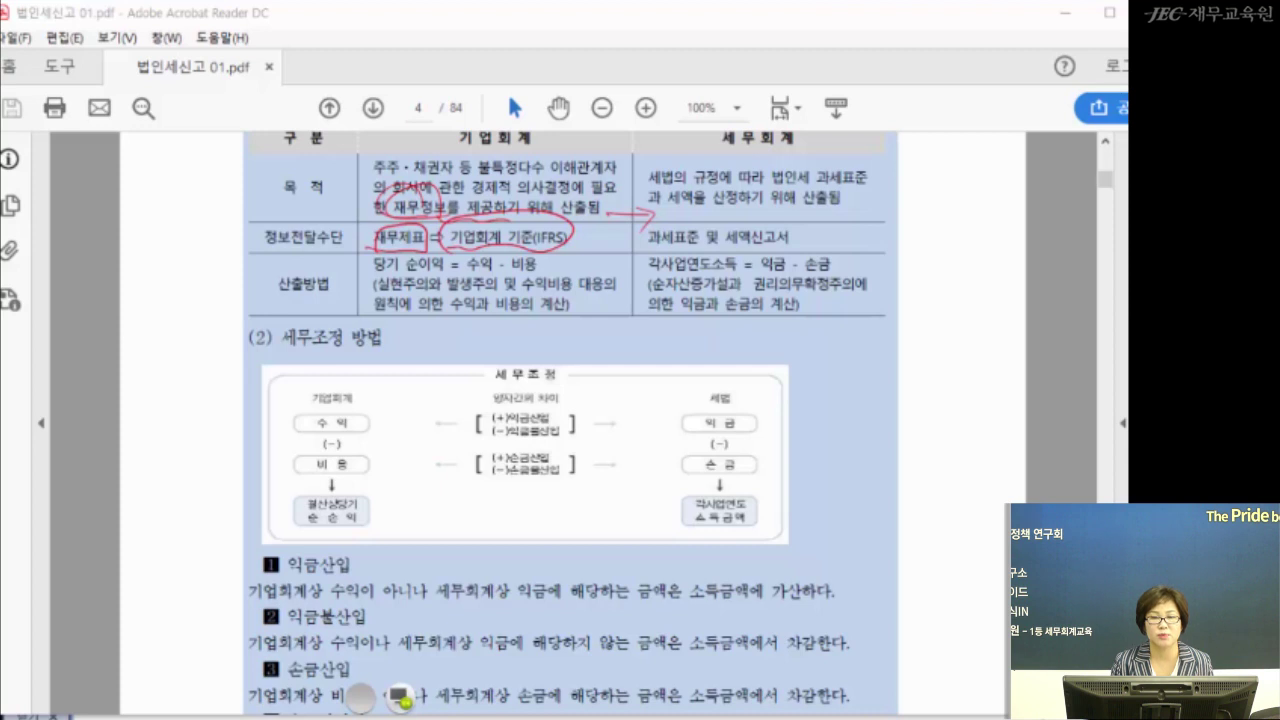
drag(356, 270, 448, 274)
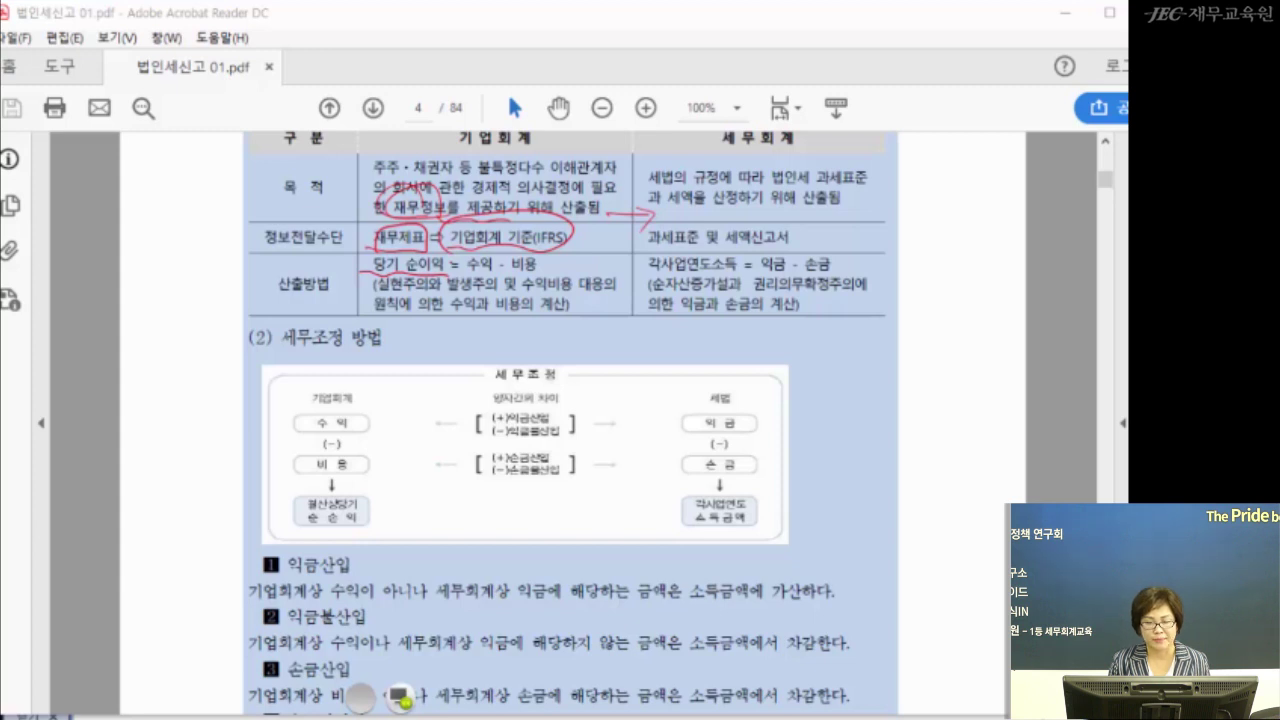
In the 세무회계 column, circle 과세표준 및 세액신고서, underline 각사업연도소득, and circle 익금 and 손금
mouse_move(644, 244)
mouse_down()
mouse_move(796, 252)
mouse_move(632, 238)
mouse_up()
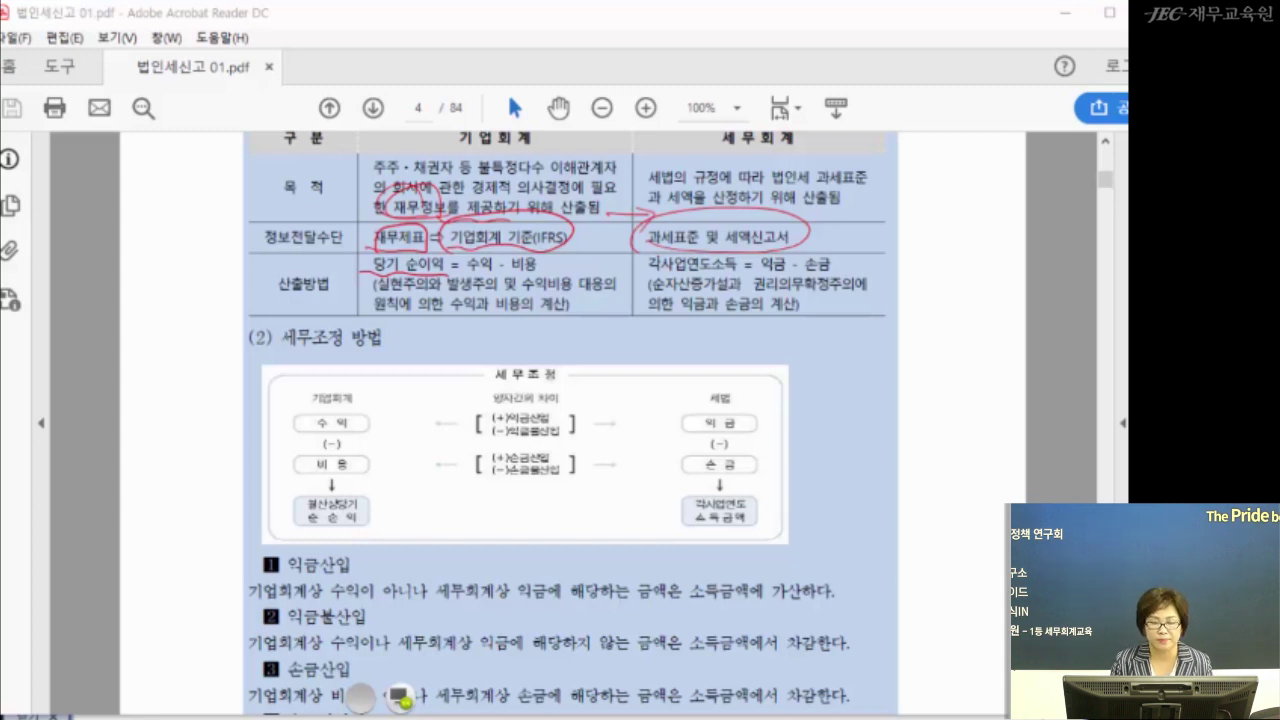
mouse_move(640, 263)
mouse_down()
mouse_move(724, 272)
mouse_move(784, 234)
mouse_move(824, 274)
mouse_move(834, 264)
mouse_move(798, 278)
mouse_move(828, 274)
mouse_up()
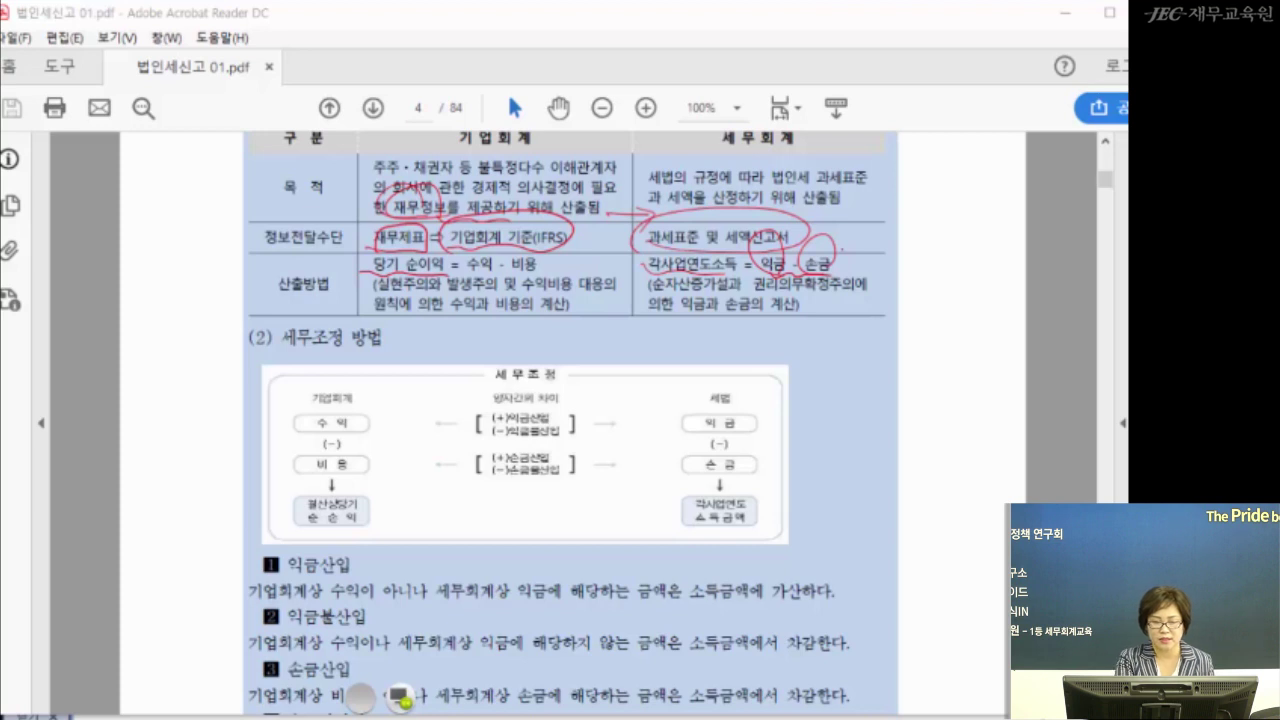
drag(640, 275, 736, 277)
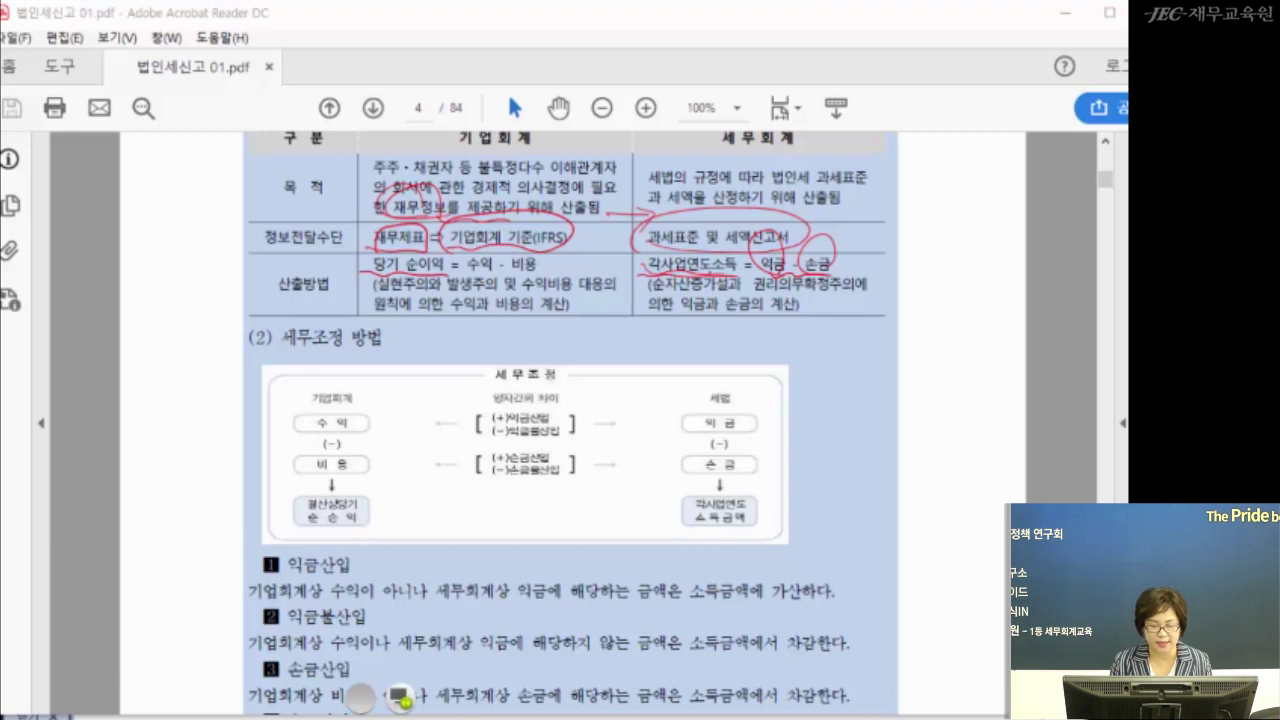
In the diagram, circle the 세무조정 title, underline 기업회계, 수익 and 비용, and circle 결산상당기순손익
mouse_move(522, 398)
mouse_down()
mouse_move(488, 394)
mouse_move(566, 378)
mouse_up()
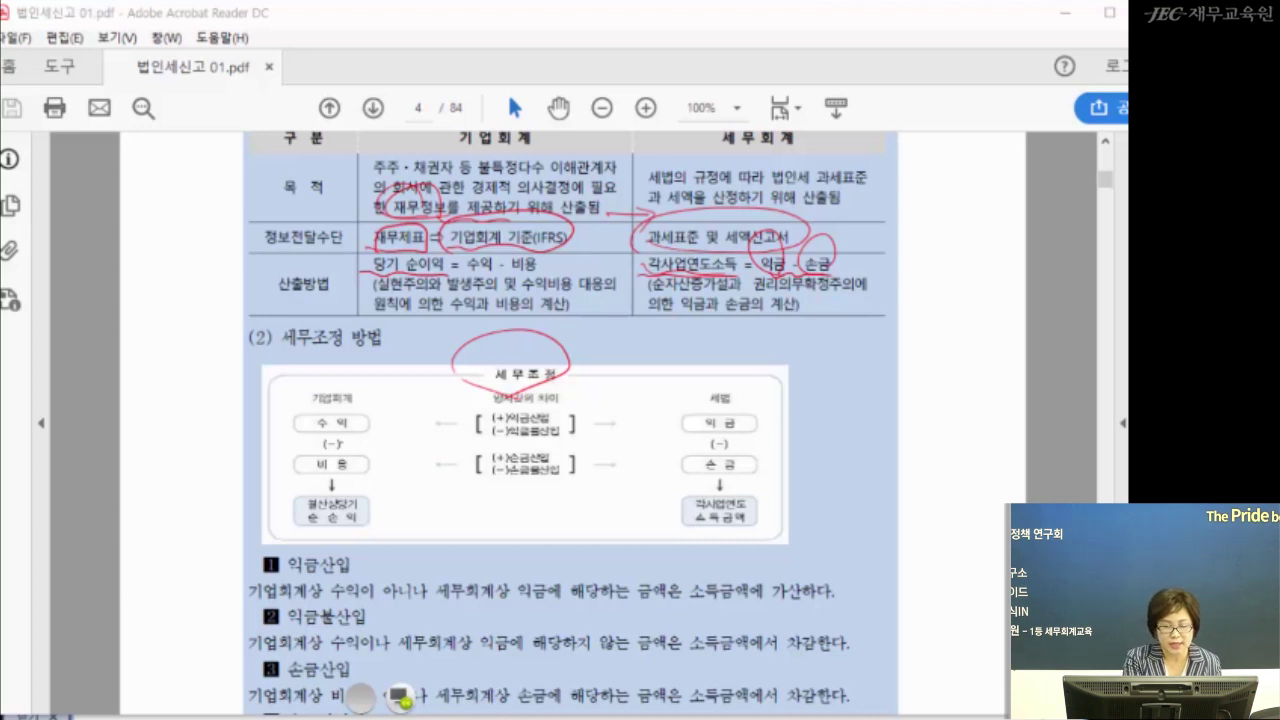
drag(278, 408, 362, 404)
drag(294, 438, 360, 430)
drag(294, 480, 352, 474)
mouse_move(366, 528)
mouse_down()
mouse_move(312, 538)
mouse_move(358, 534)
mouse_up()
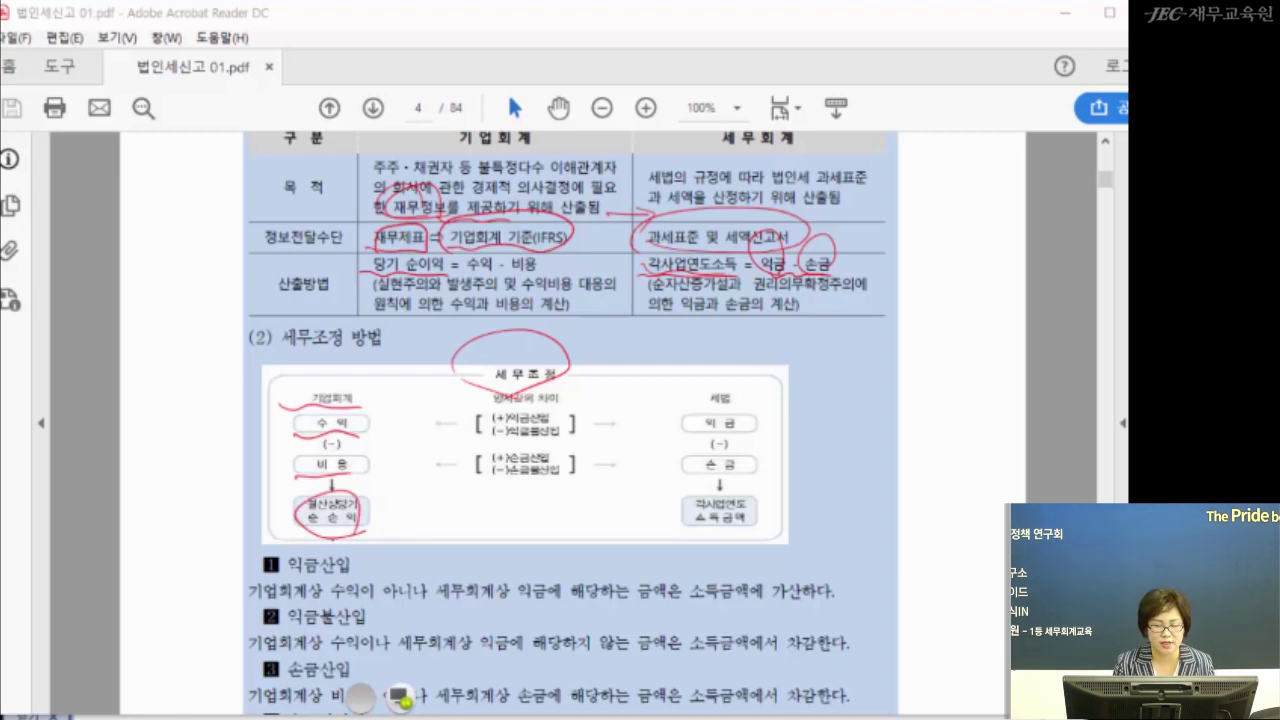
On the diagram's tax law side, circle 세법 and 각사업연도소득금액, and underline 익금 and 손금
mouse_move(750, 382)
mouse_down()
mouse_move(690, 396)
mouse_move(744, 402)
mouse_up()
drag(670, 430, 768, 435)
mouse_move(680, 466)
mouse_down()
mouse_move(778, 466)
mouse_move(730, 542)
mouse_move(752, 490)
mouse_up()
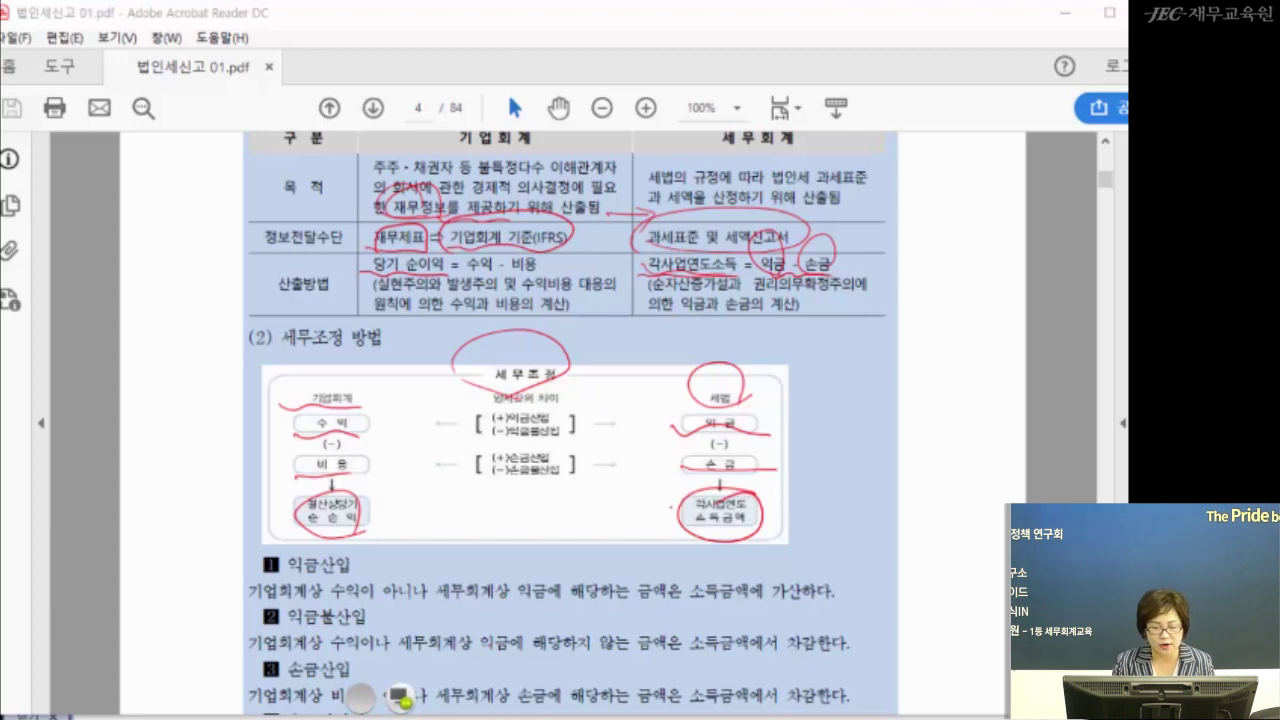
mouse_move(710, 356)
mouse_down()
mouse_move(712, 402)
mouse_move(730, 356)
mouse_up()
Circle 기업회계 and 수익 in the diagram, start a line from 수익, and mark 익금산입 and 익금불산입
mouse_move(342, 402)
mouse_down()
mouse_move(358, 372)
mouse_move(364, 400)
mouse_move(406, 428)
mouse_up()
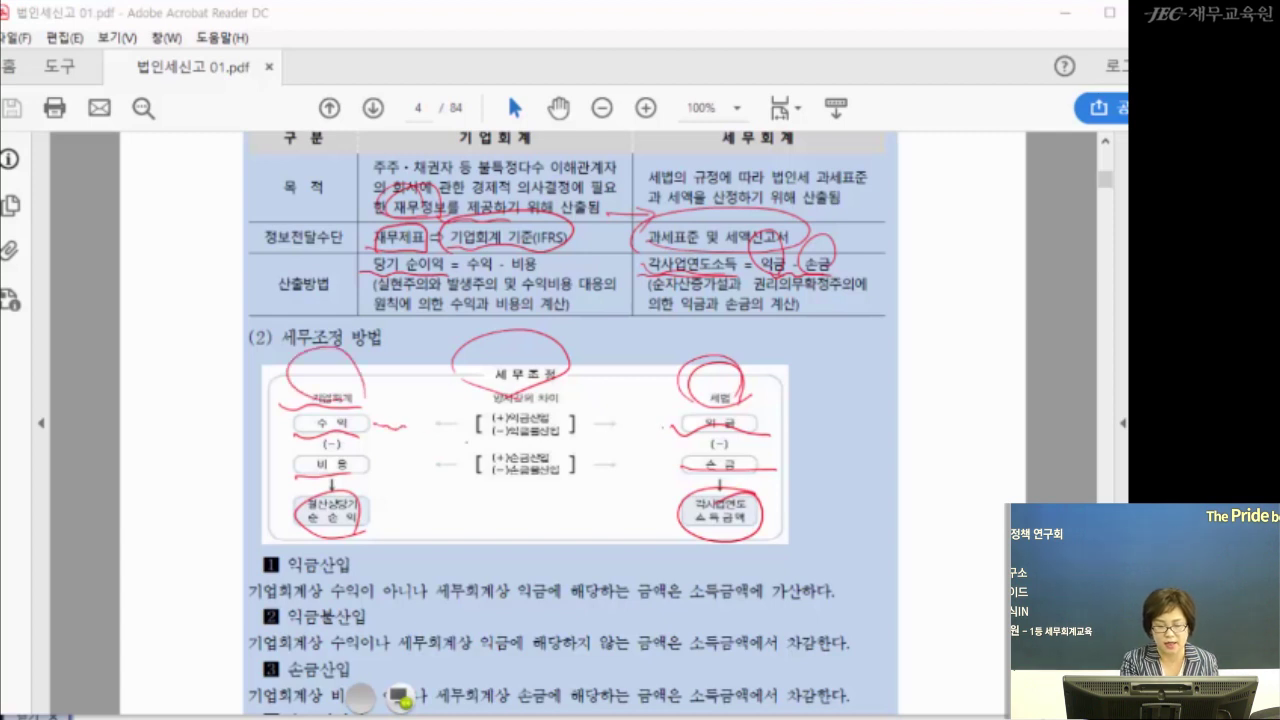
mouse_move(366, 434)
mouse_down()
mouse_move(320, 381)
mouse_move(368, 424)
mouse_up()
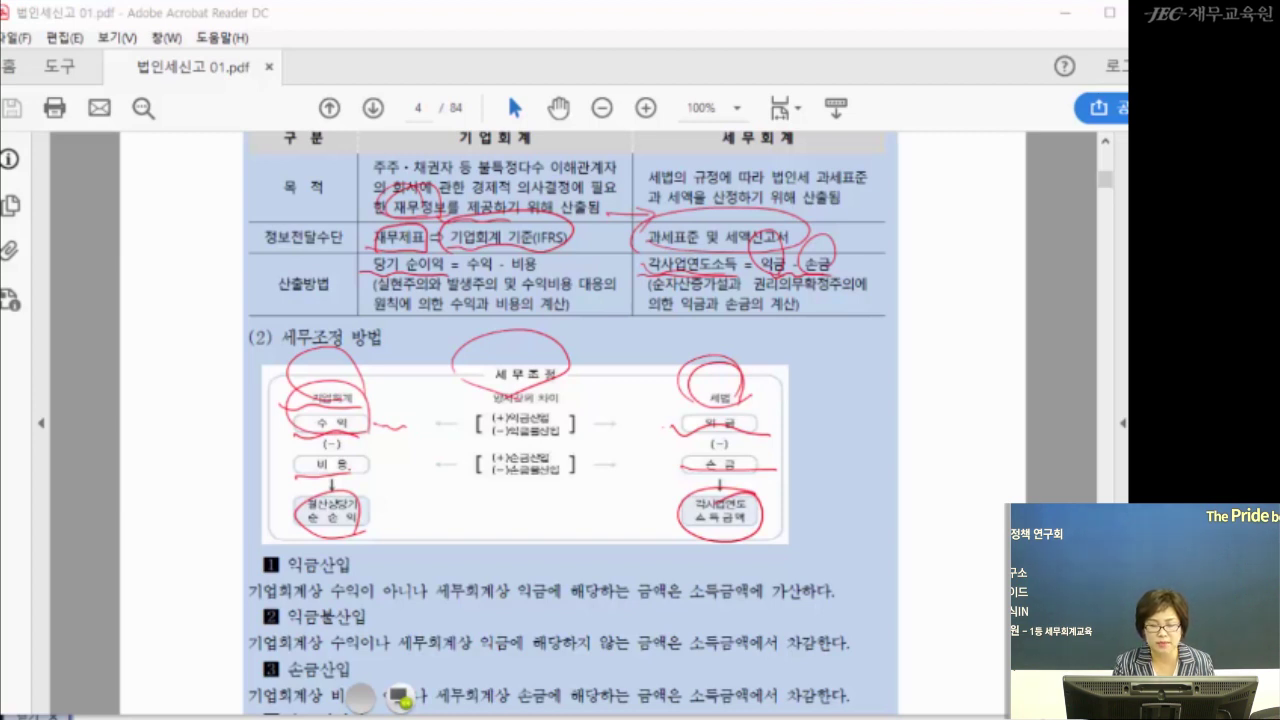
mouse_move(486, 438)
mouse_down()
mouse_move(570, 428)
mouse_move(488, 423)
mouse_move(482, 446)
mouse_up()
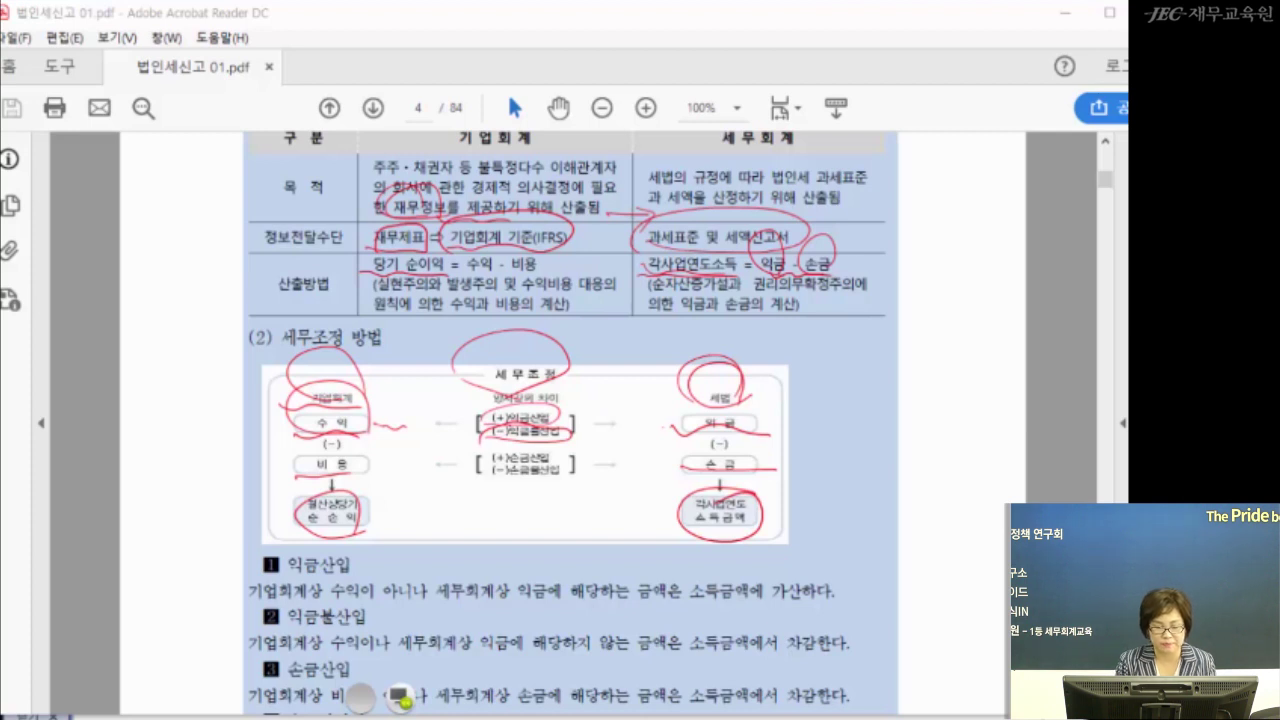
Draw a curved arrow from 비용 to 손금 in the diagram and mark 손금산입 and 손금불산입
mouse_move(350, 478)
mouse_down()
mouse_move(384, 462)
mouse_move(384, 482)
mouse_move(424, 506)
mouse_move(600, 505)
mouse_move(684, 466)
mouse_up()
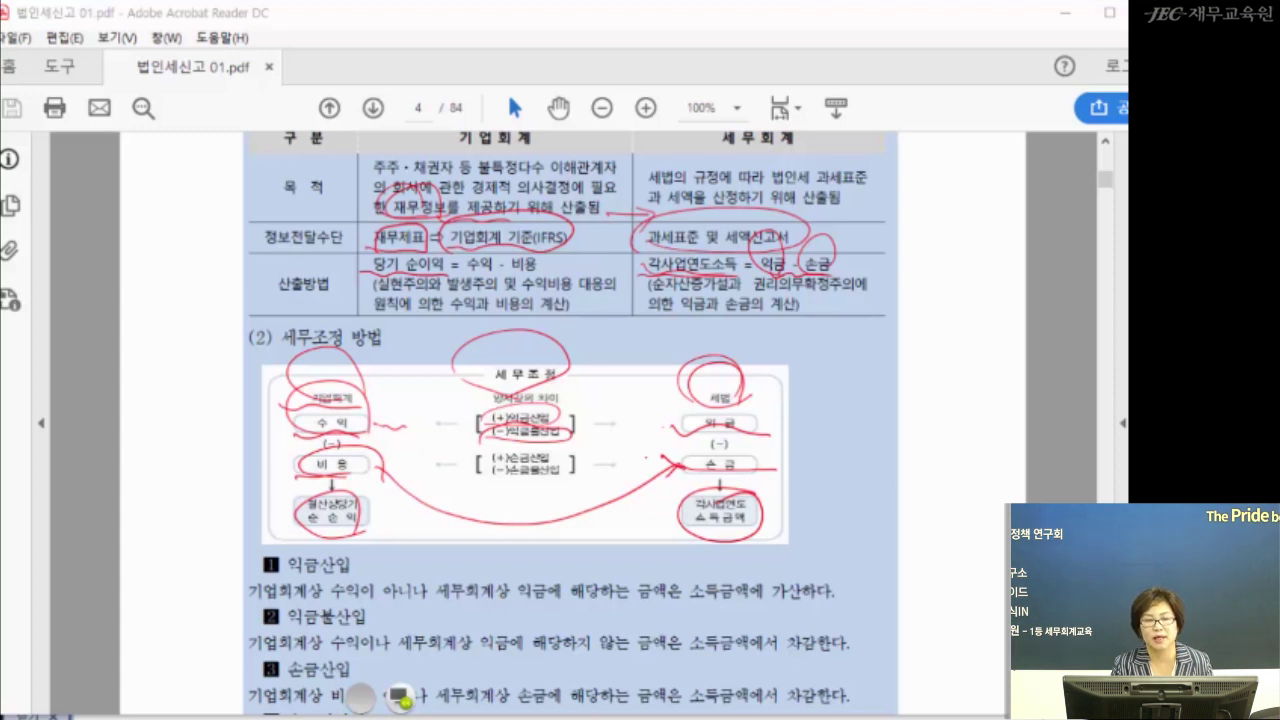
mouse_move(482, 478)
mouse_down()
mouse_move(564, 472)
mouse_move(486, 466)
mouse_move(484, 480)
mouse_move(536, 436)
mouse_move(550, 462)
mouse_up()
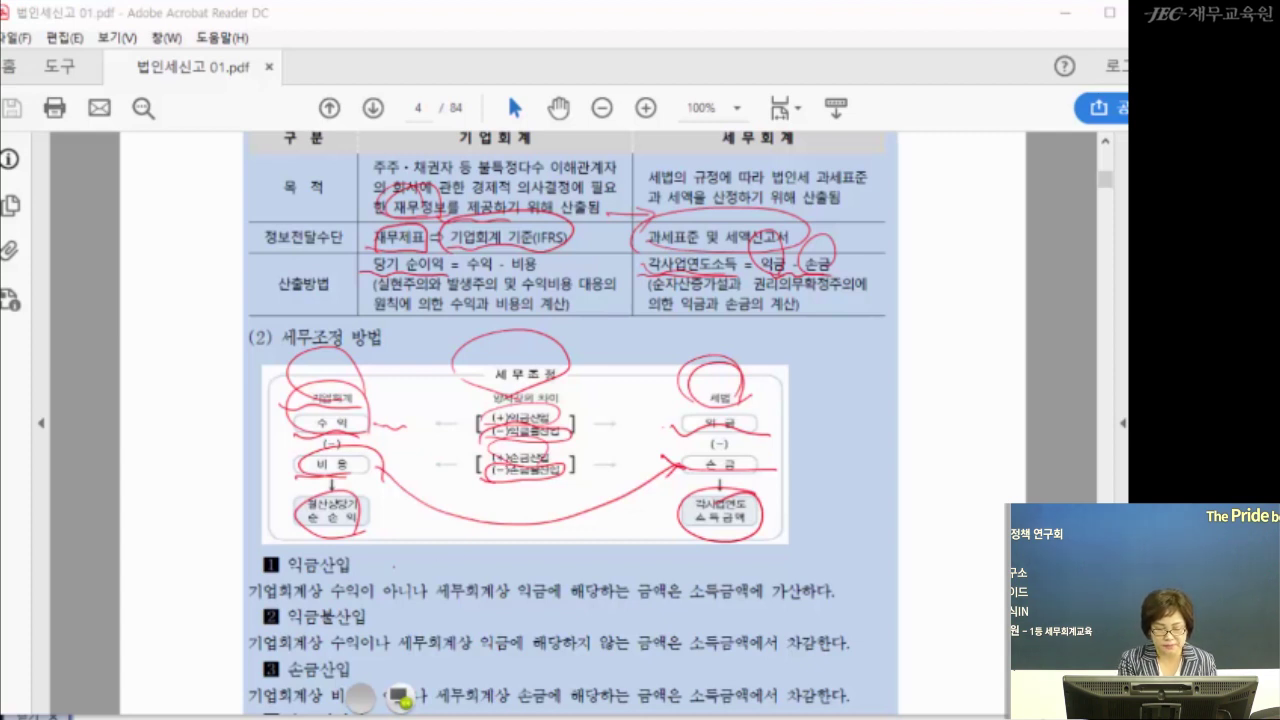
Underline the 익금산입, 익금불산입 and 손금산입 headings, extend the line from 수익, and circle 소득금액에 가산하다
drag(272, 576, 374, 574)
drag(284, 627, 370, 626)
drag(306, 679, 322, 678)
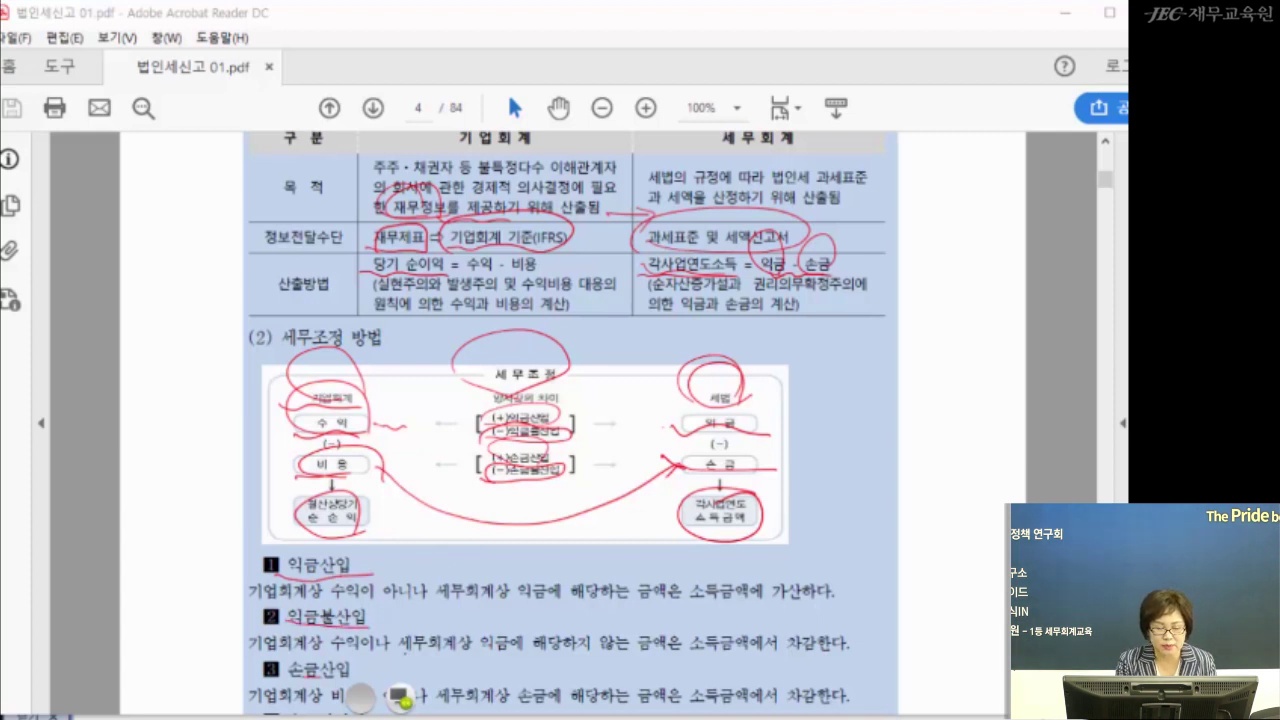
drag(372, 425, 410, 426)
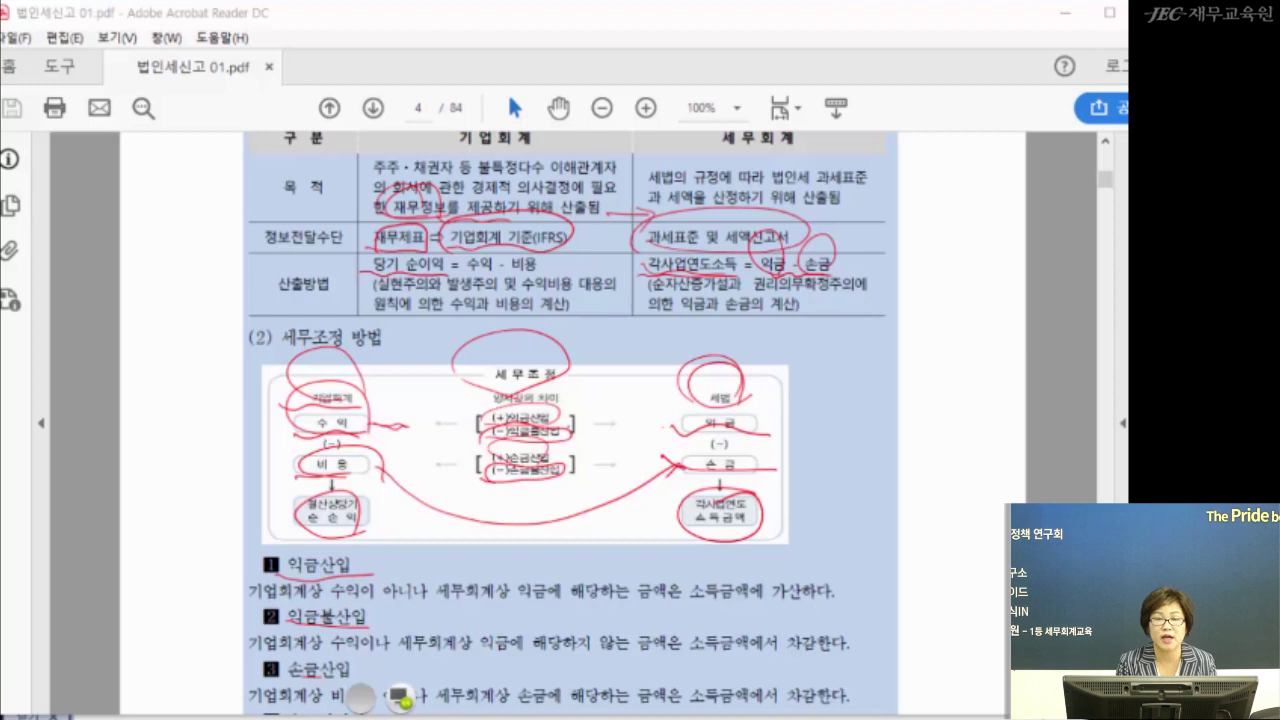
mouse_move(690, 590)
mouse_down()
mouse_move(700, 604)
mouse_move(840, 570)
mouse_move(692, 588)
mouse_up()
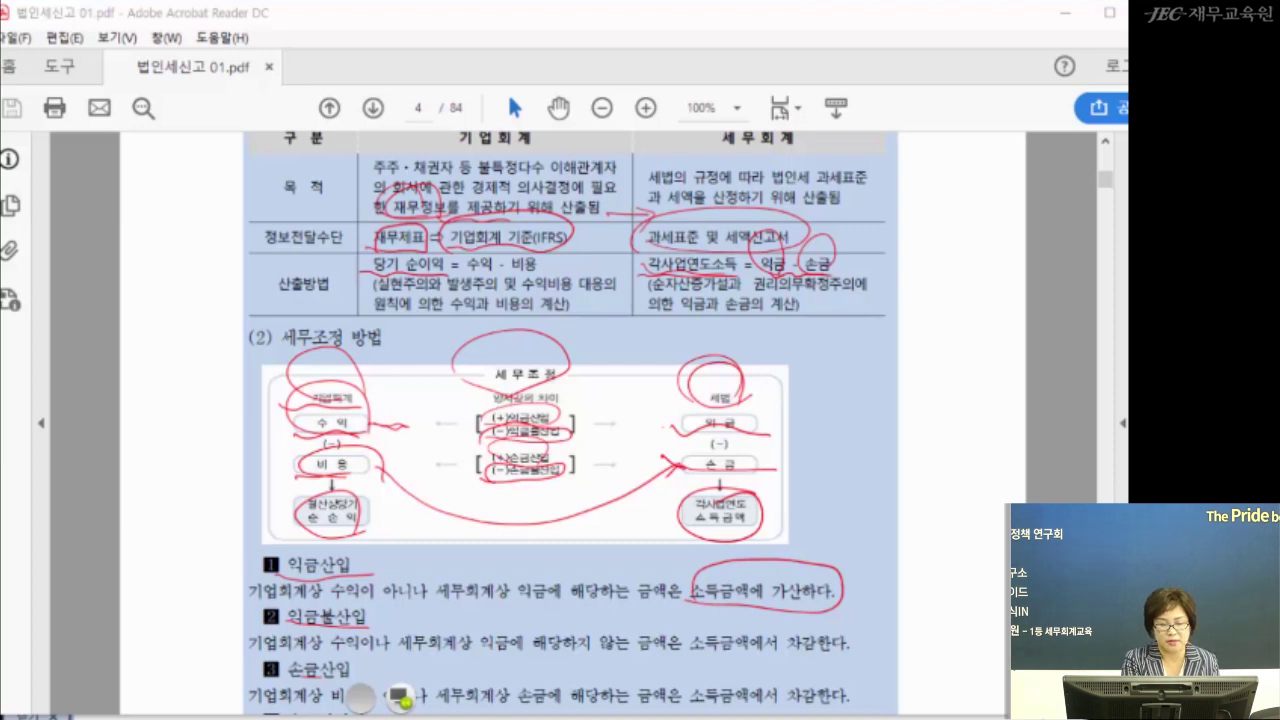
Connect 수익 through the 익금 adjustments to 익금 in the diagram, and circle 소득금액에서 차감한다 under 익금불산입
drag(398, 424, 454, 424)
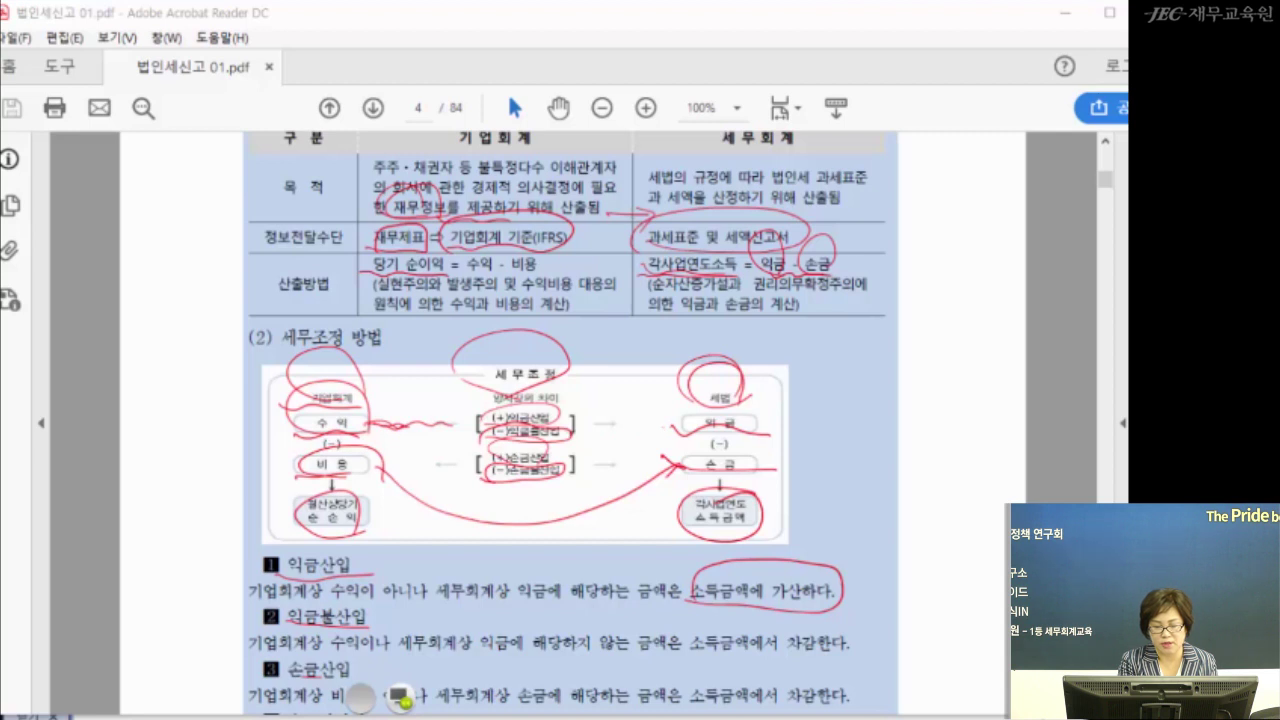
drag(572, 438, 666, 414)
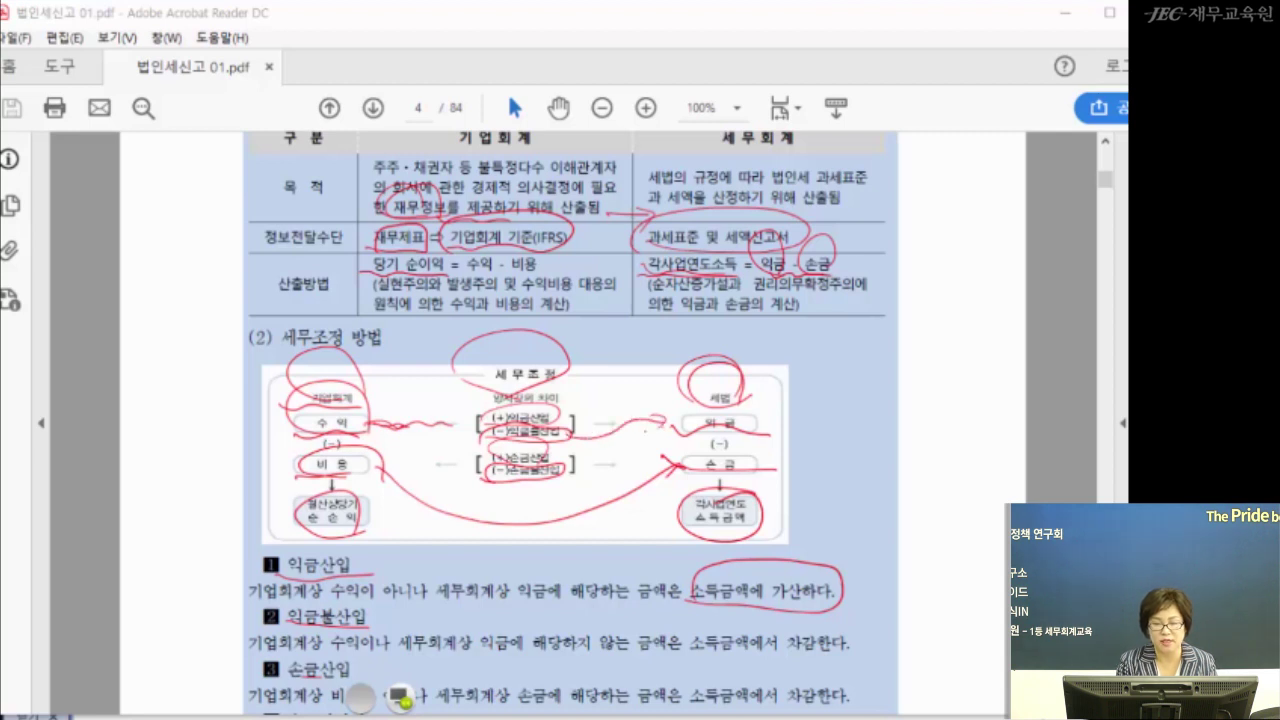
mouse_move(682, 644)
mouse_down()
mouse_move(732, 656)
mouse_move(808, 618)
mouse_move(690, 652)
mouse_up()
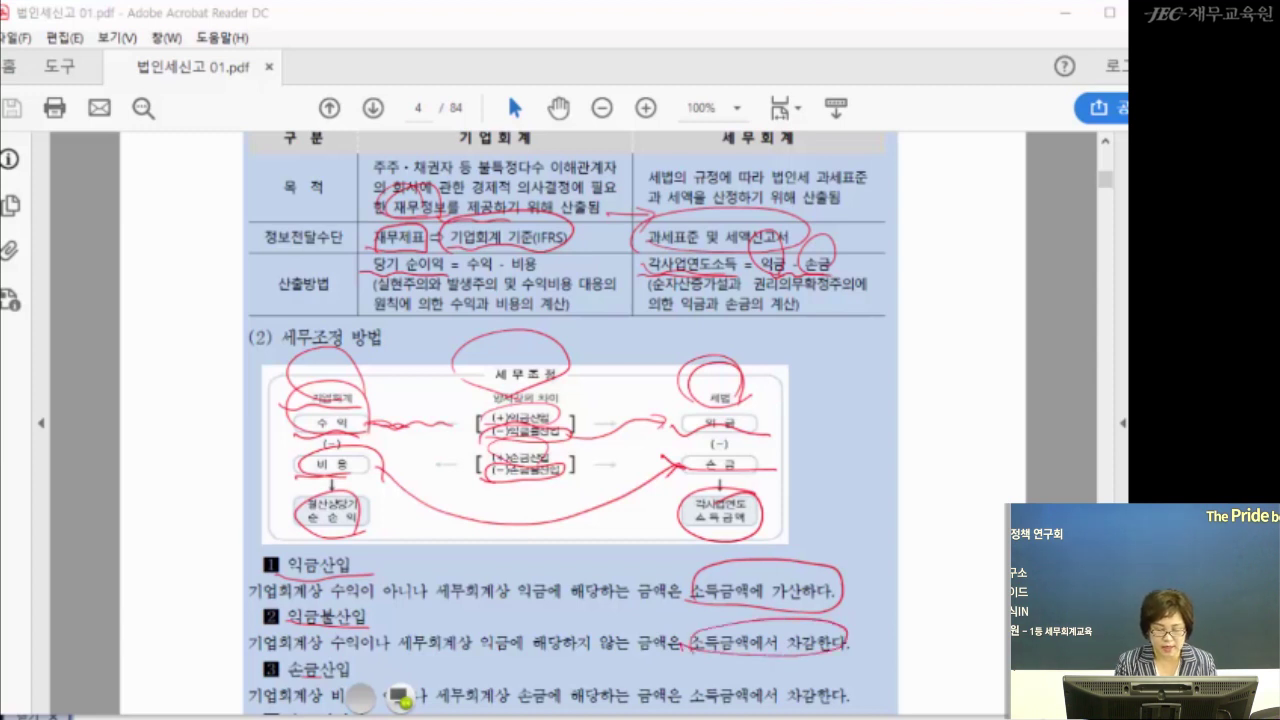
Circle 비용 repeatedly in the diagram and draw a line from 손금산입 toward 손금
mouse_move(362, 468)
mouse_down()
mouse_move(308, 477)
mouse_move(366, 470)
mouse_up()
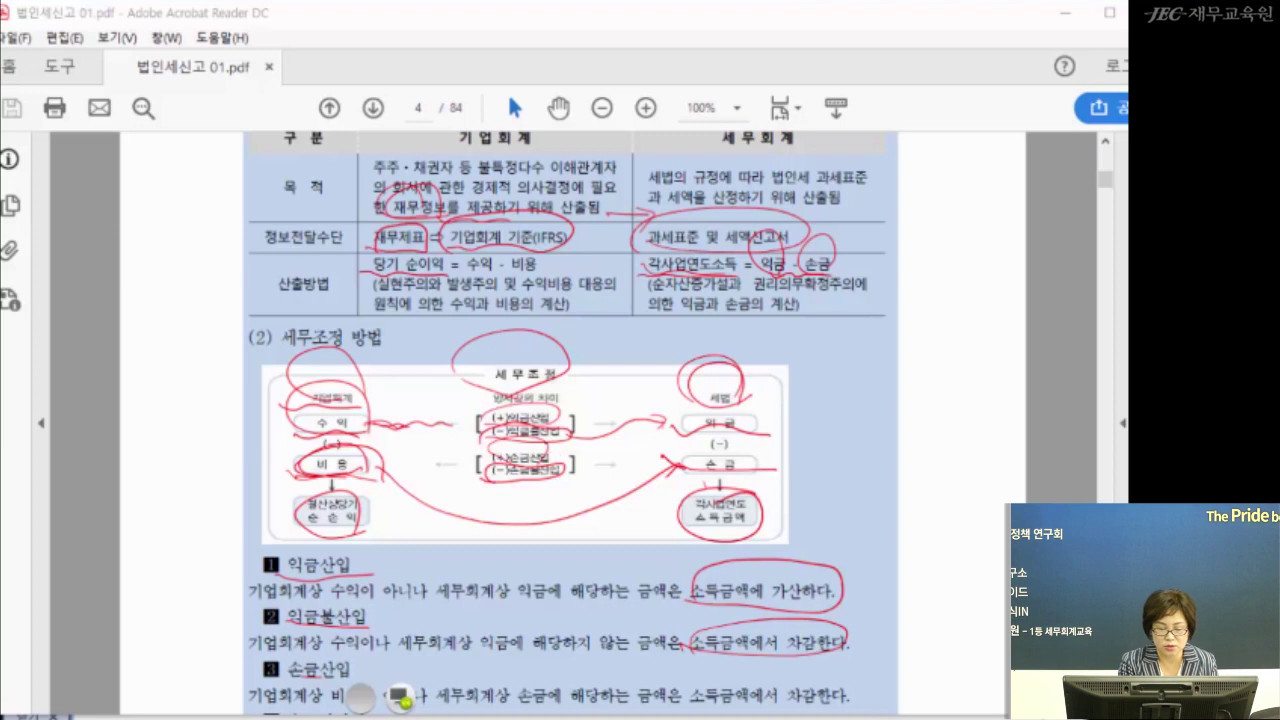
mouse_move(540, 452)
mouse_down()
mouse_move(655, 456)
mouse_move(648, 446)
mouse_move(645, 466)
mouse_up()
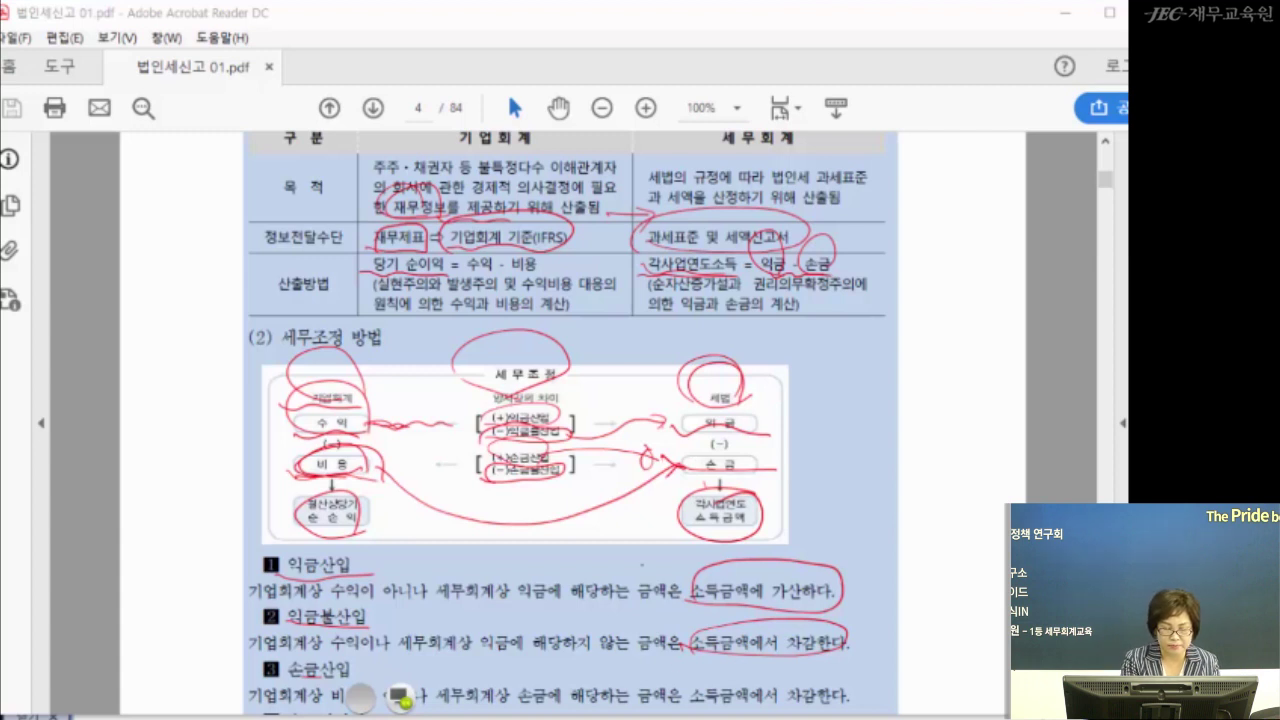
drag(296, 478, 368, 470)
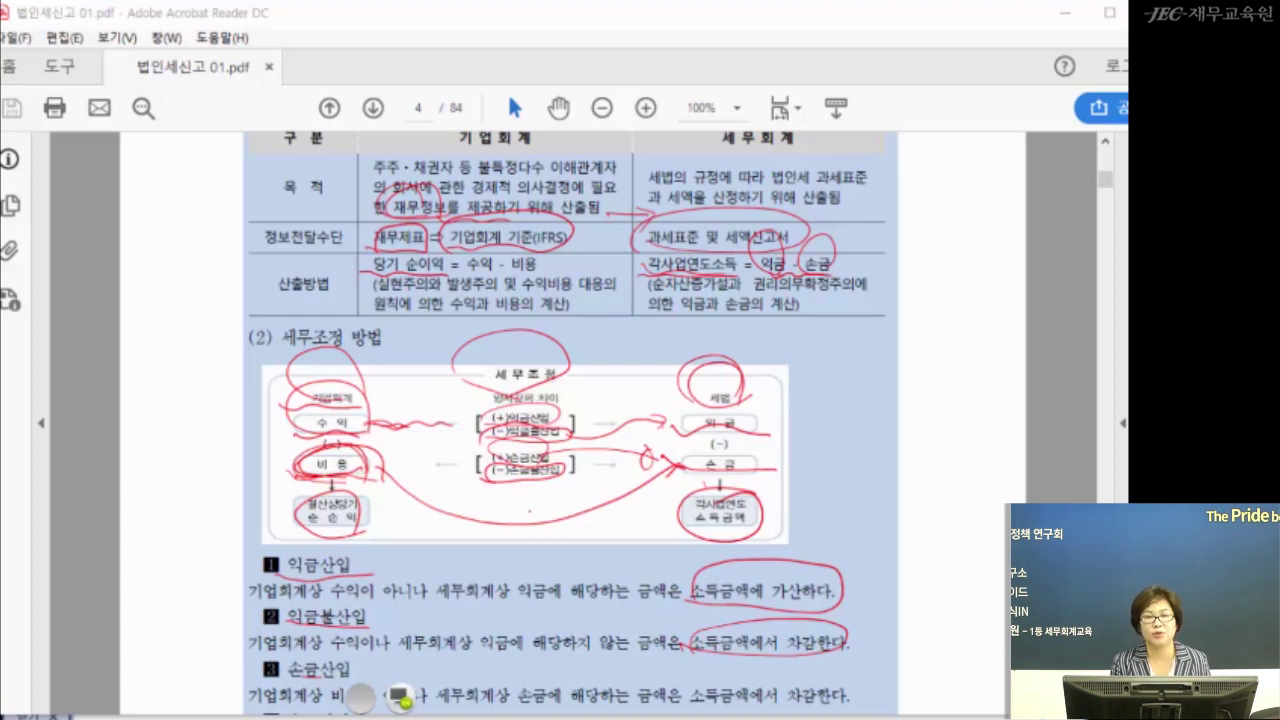
Clear all pen marks from the page and underline 수익, 비용, 익금 and 손금 in the diagram
click(400, 697)
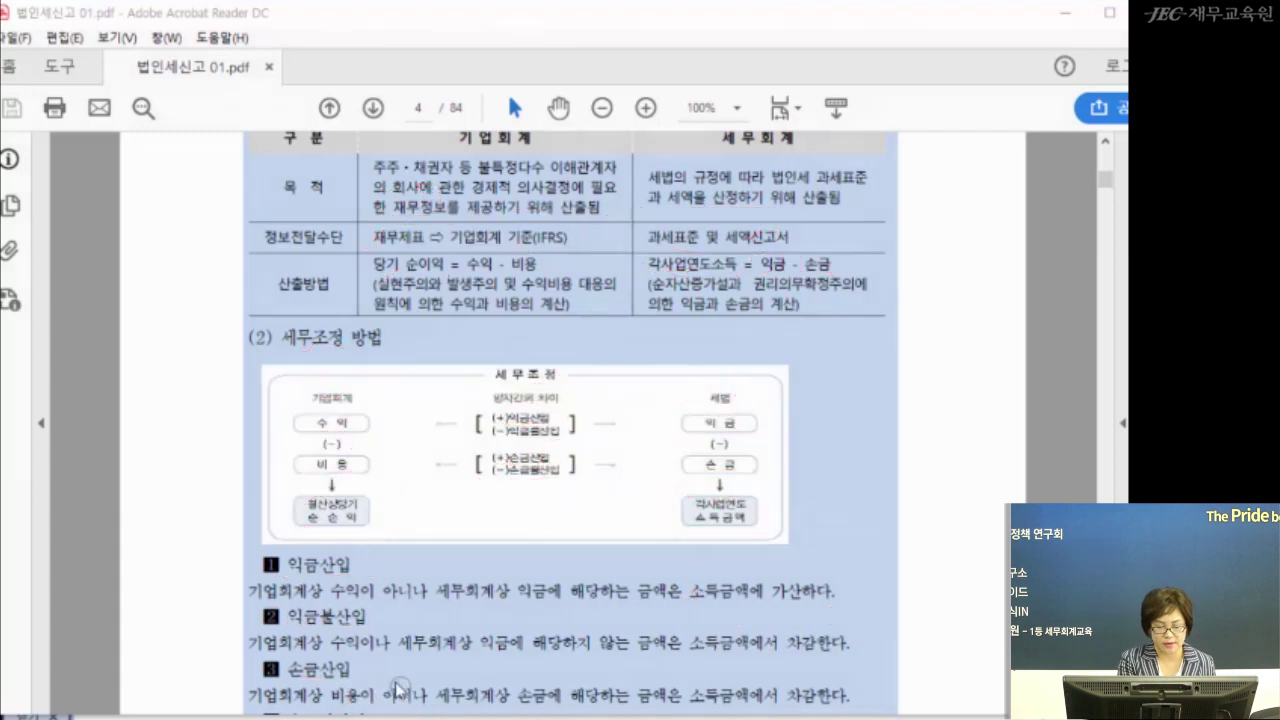
drag(298, 431, 366, 440)
drag(304, 474, 368, 481)
drag(674, 421, 777, 428)
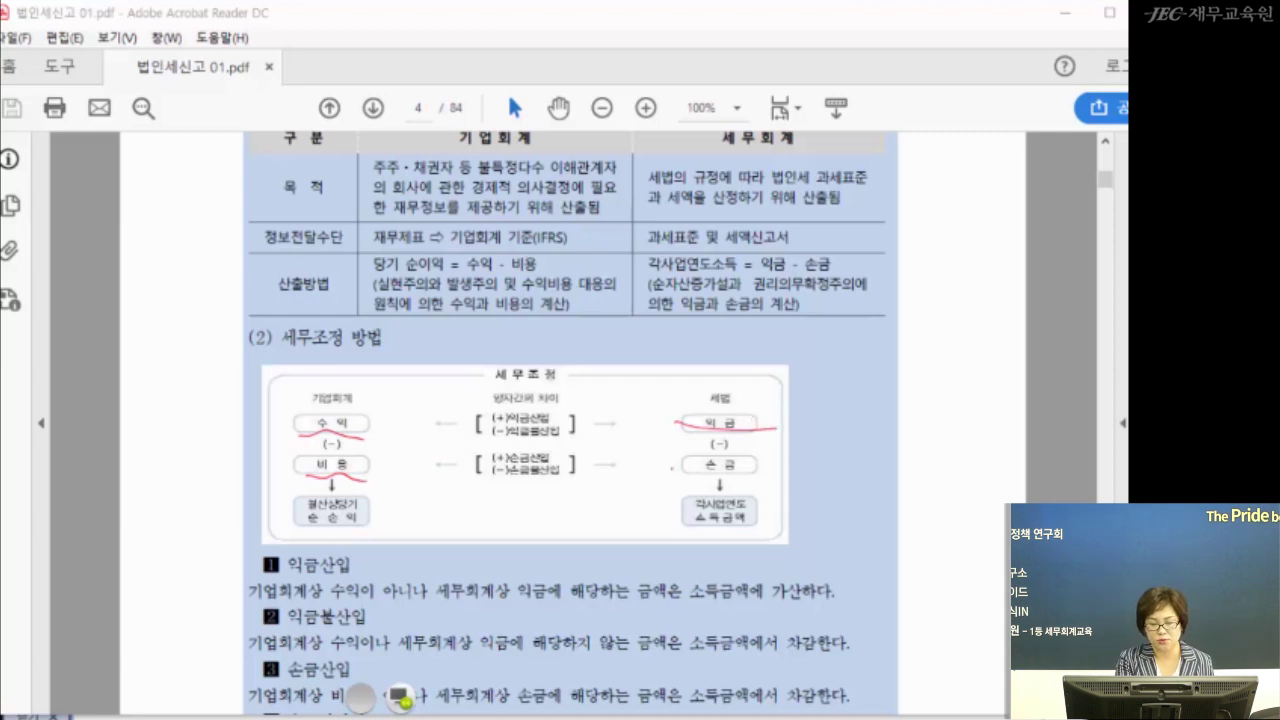
drag(689, 465, 756, 467)
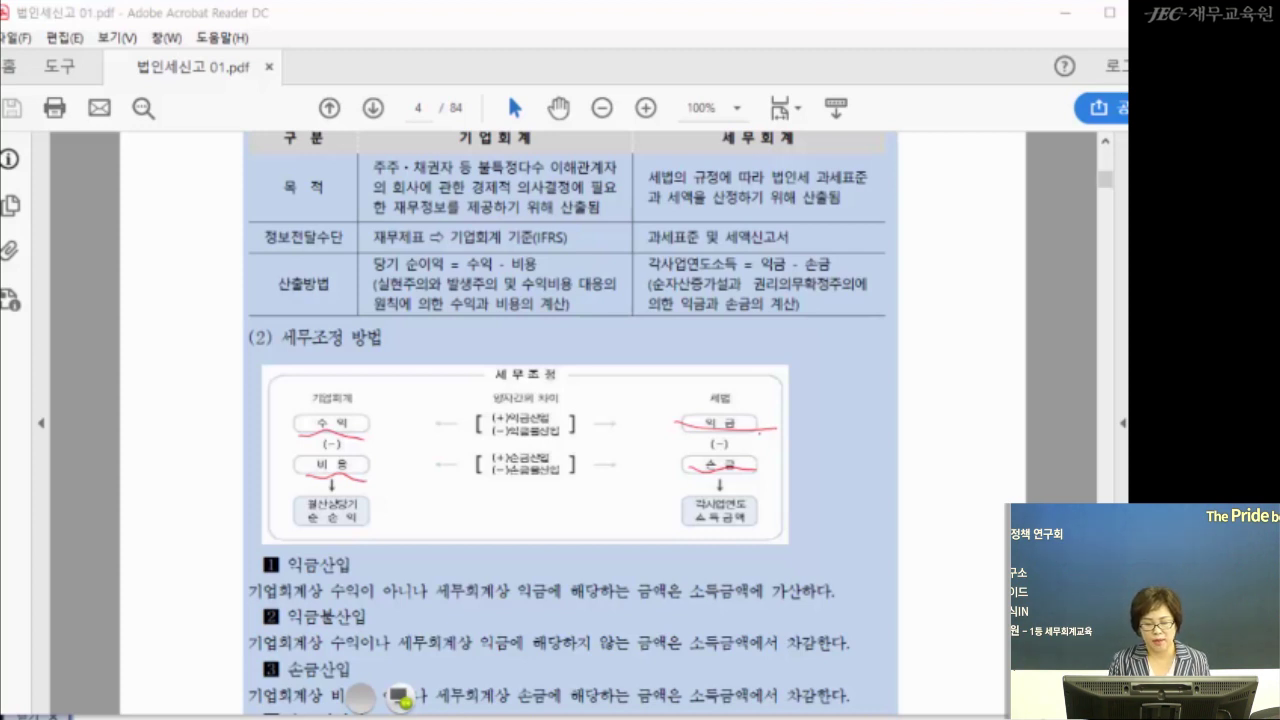
Circle and underline 결산상당기순손익, and circle 각사업연도소득금액 in the diagram
mouse_move(371, 527)
mouse_down()
mouse_move(287, 506)
mouse_move(369, 522)
mouse_up()
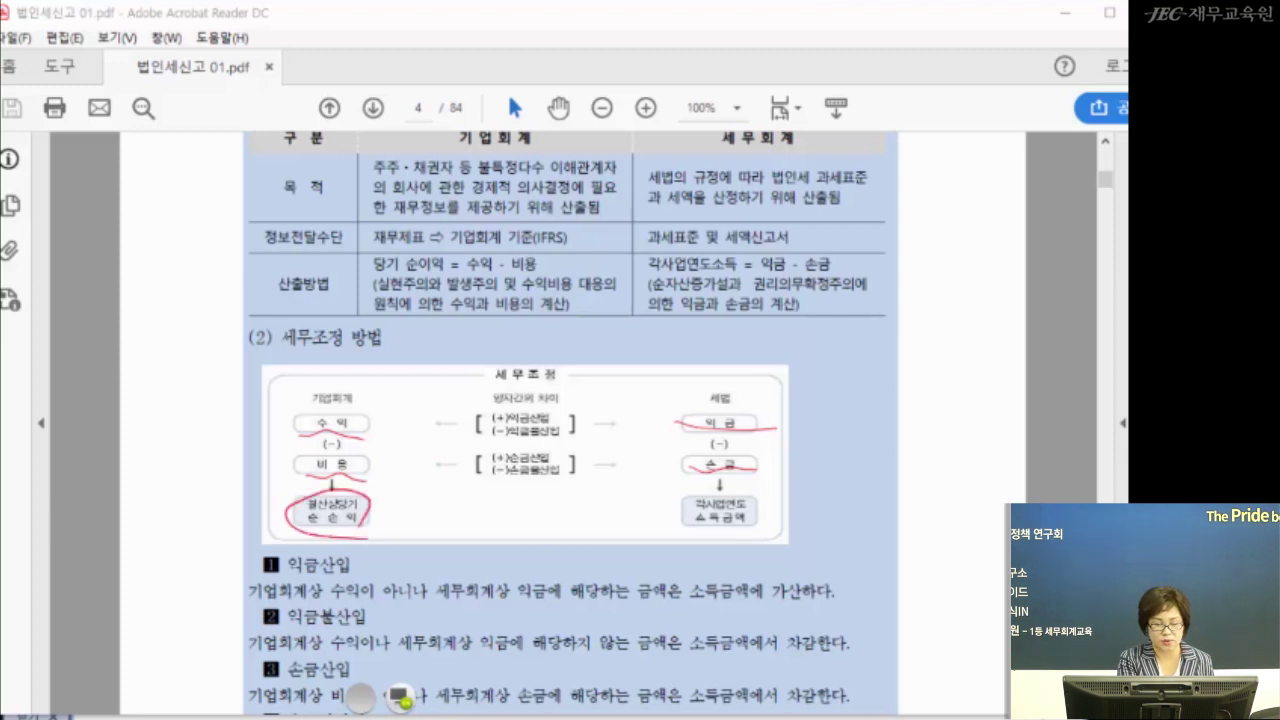
drag(288, 529, 358, 530)
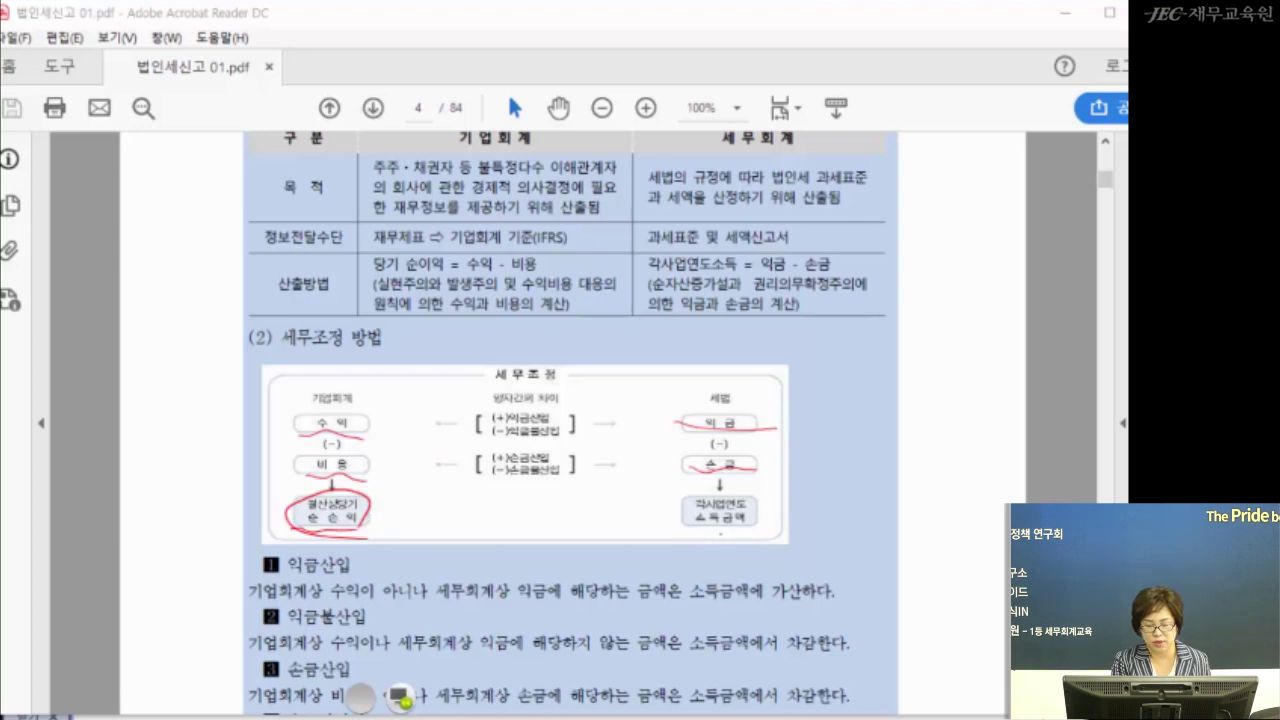
mouse_move(744, 532)
mouse_down()
mouse_move(756, 505)
mouse_move(738, 538)
mouse_up()
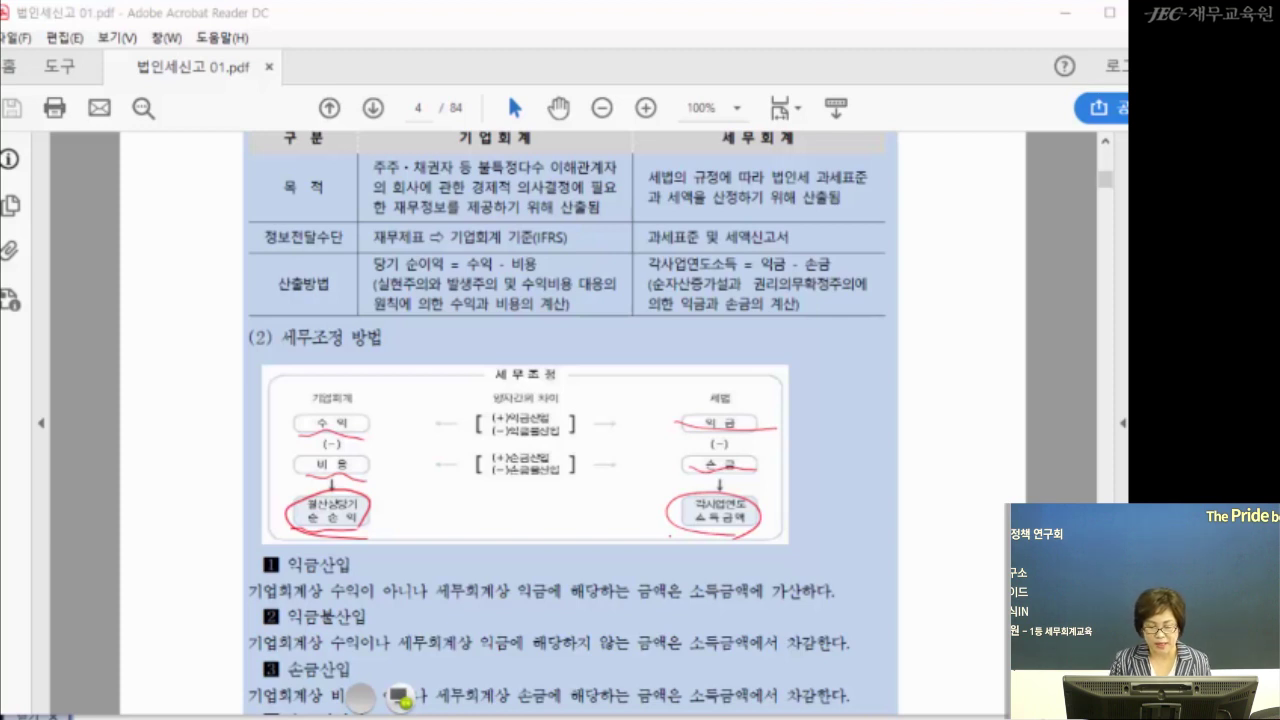
Clear the pen marks, go to page 5 of the PDF, and select the 결산조정 heading text
click(400, 698)
key(Page_Down)
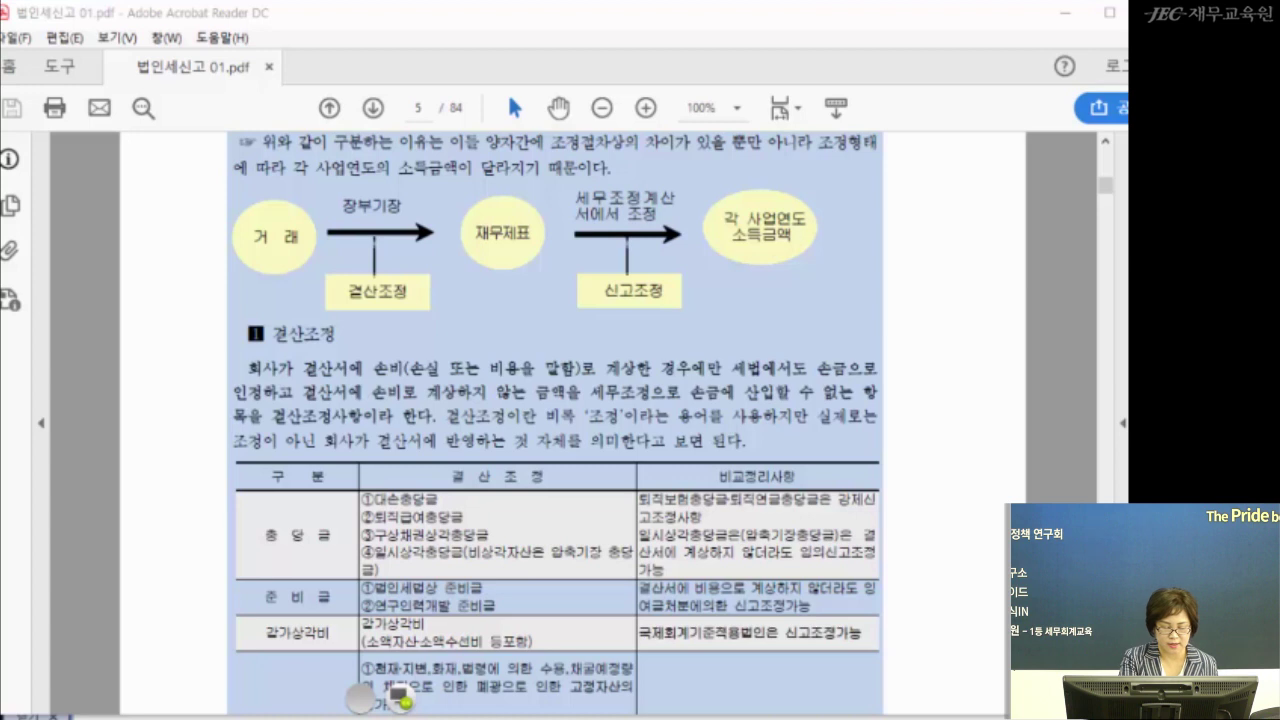
drag(266, 336, 340, 334)
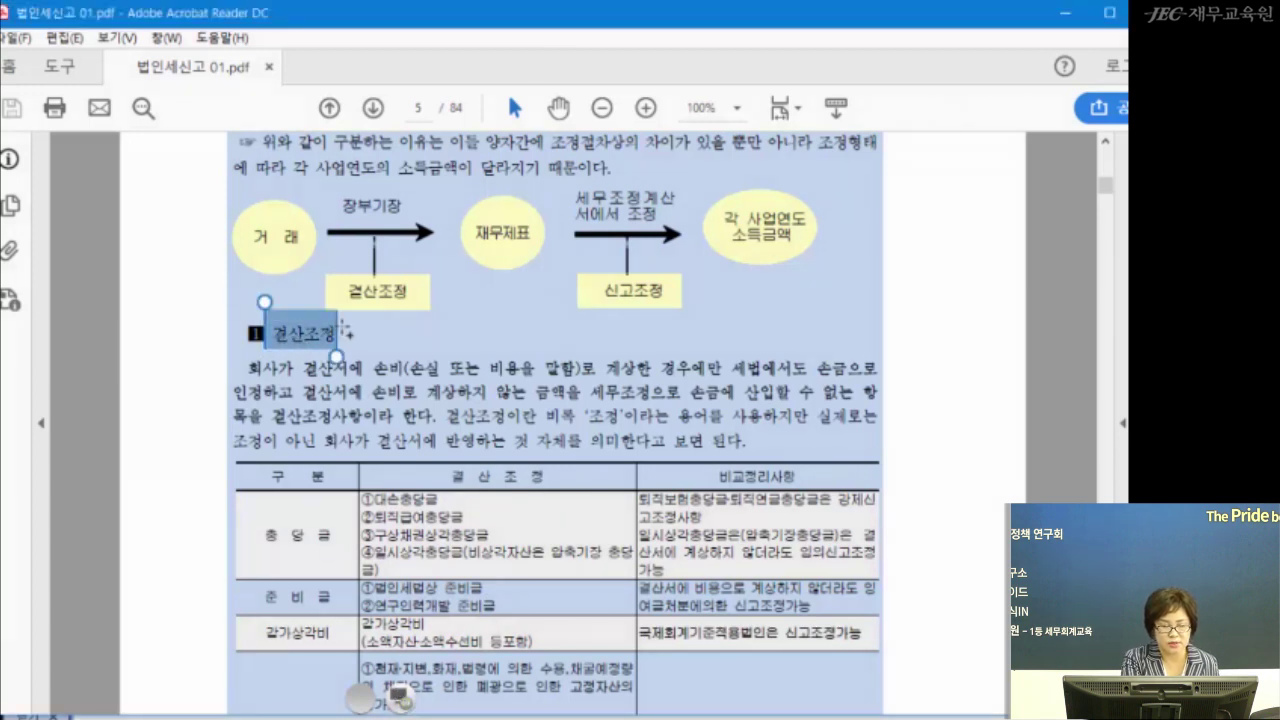
With the screen pen, underline the 결산조정 heading and the 손비 phrase through 계상한, and circle 결산서 and 손금 in its first sentence
click(402, 700)
drag(247, 346, 283, 350)
mouse_move(345, 380)
mouse_down()
mouse_move(354, 350)
mouse_move(498, 381)
mouse_move(665, 371)
mouse_up()
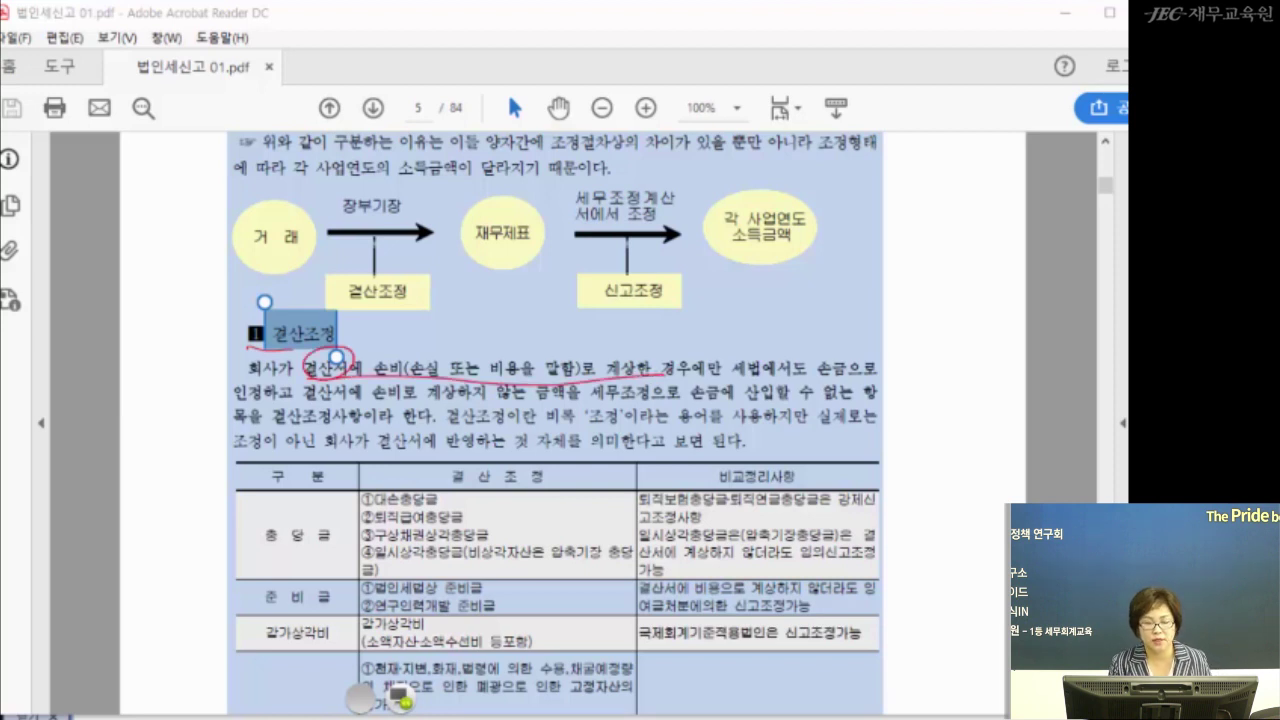
drag(818, 336, 834, 348)
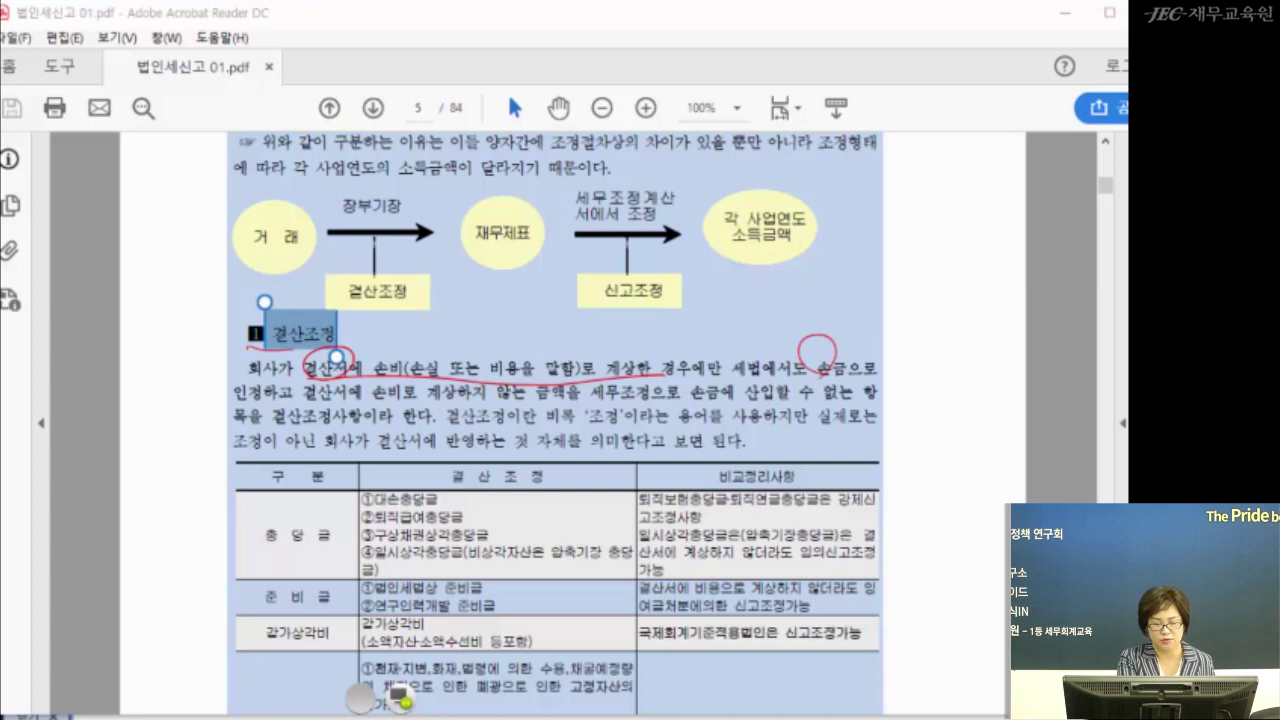
Underline 세무조정으로 손금에 in the 결산조정 paragraph and draw a curved arrow from the 결산조정 column header toward 비교정리사항
drag(574, 410, 748, 404)
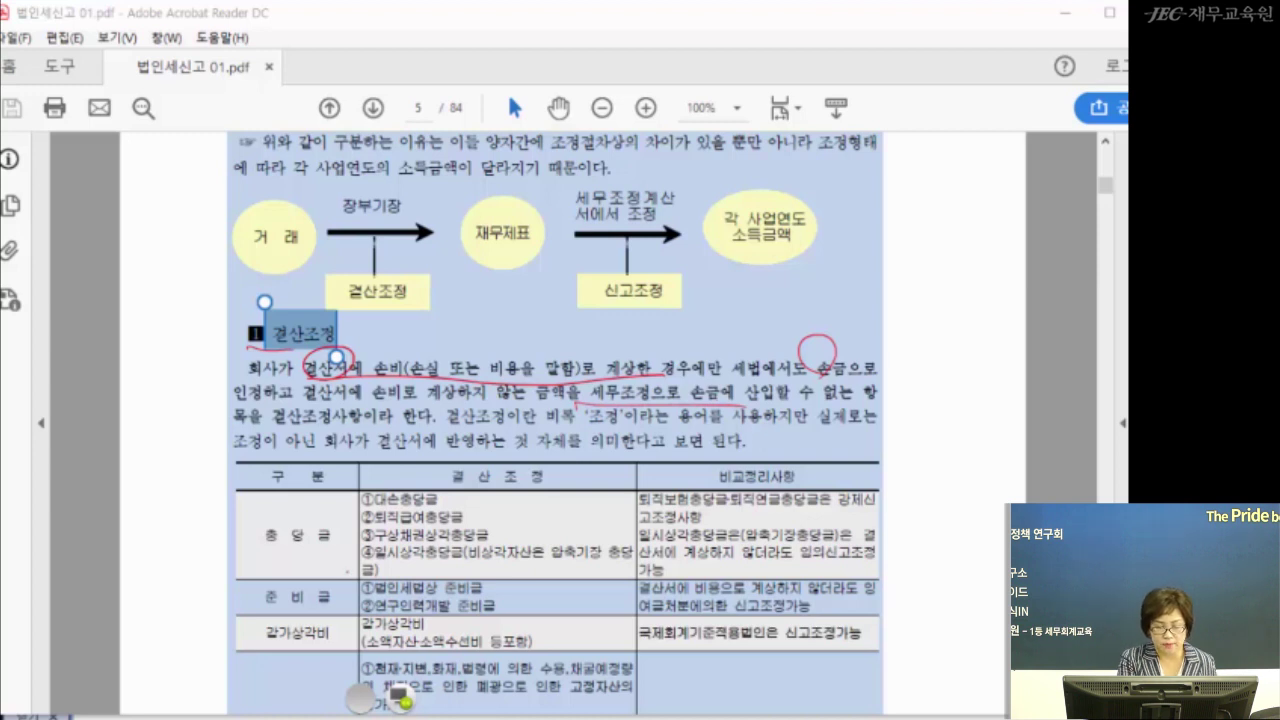
mouse_move(572, 486)
mouse_down()
mouse_move(586, 464)
mouse_move(642, 458)
mouse_move(646, 472)
mouse_up()
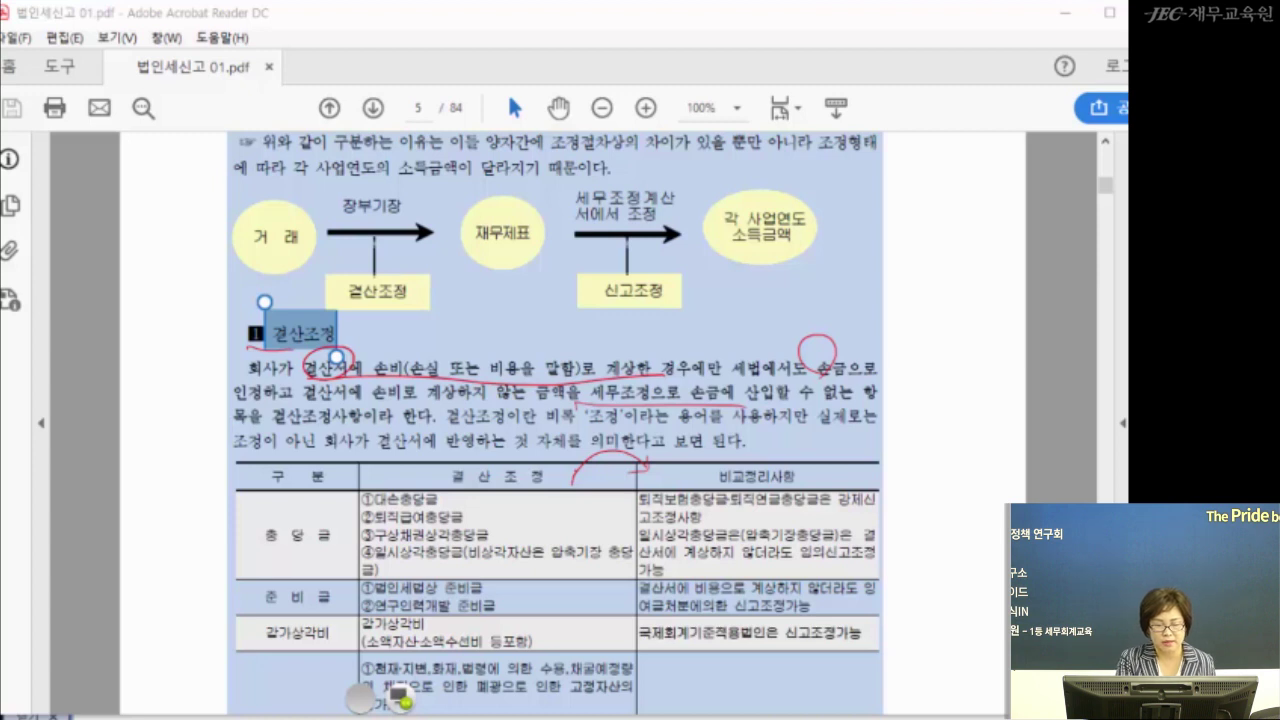
Mark 결산조정, 재무제표 and 감가상각비 with the pen, circling the first and last and underlining 재무제표
mouse_move(410, 310)
mouse_down()
mouse_move(398, 250)
mouse_move(424, 332)
mouse_up()
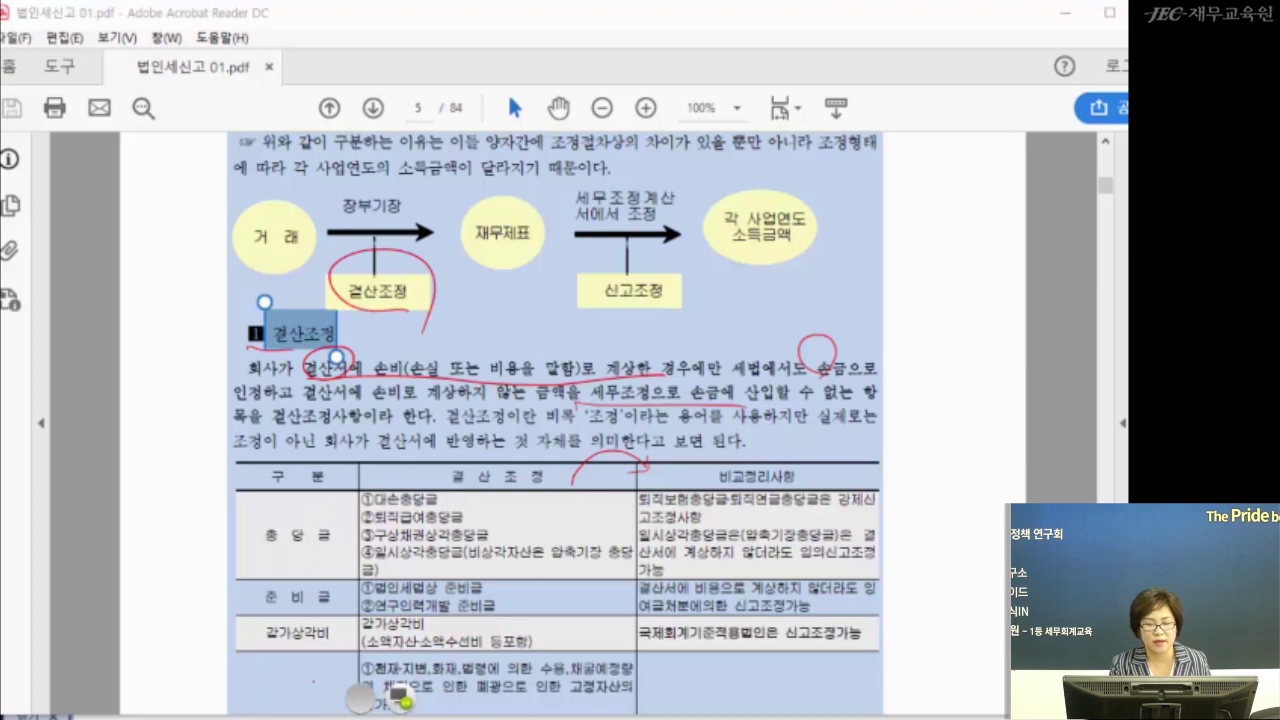
mouse_move(449, 254)
mouse_down()
mouse_move(460, 266)
mouse_move(555, 257)
mouse_up()
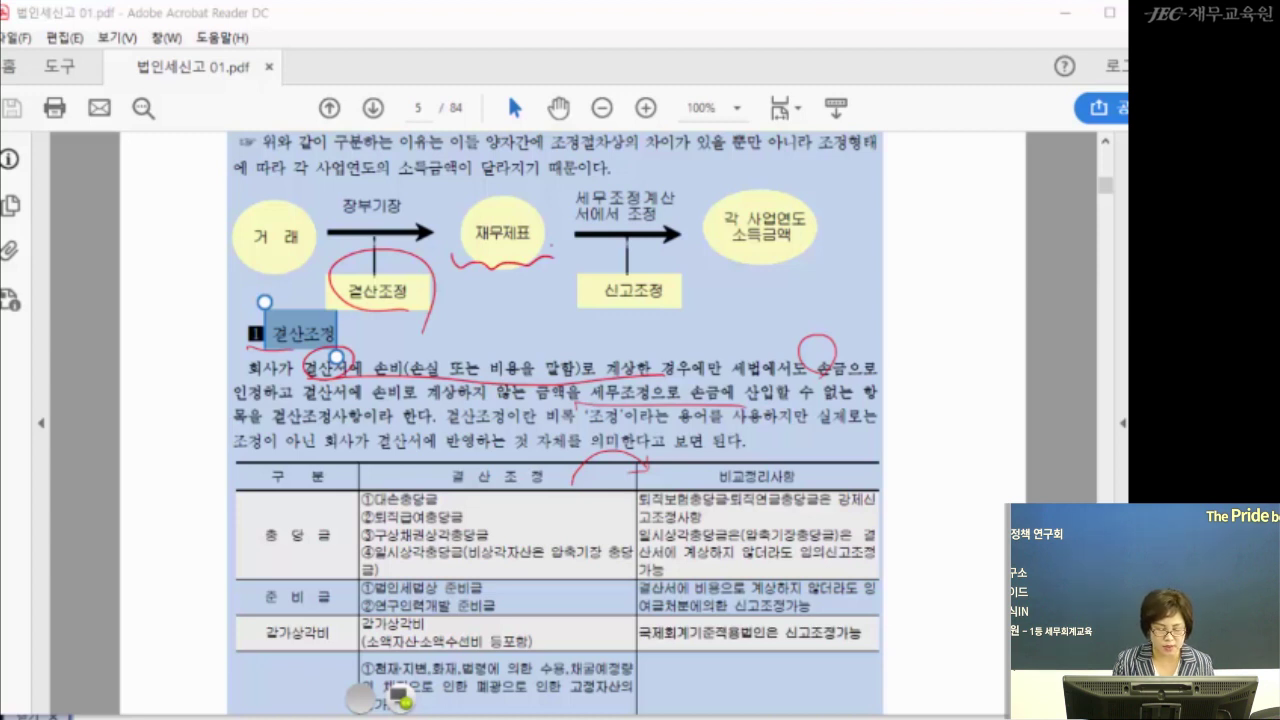
mouse_move(330, 645)
mouse_down()
mouse_move(262, 618)
mouse_move(322, 652)
mouse_up()
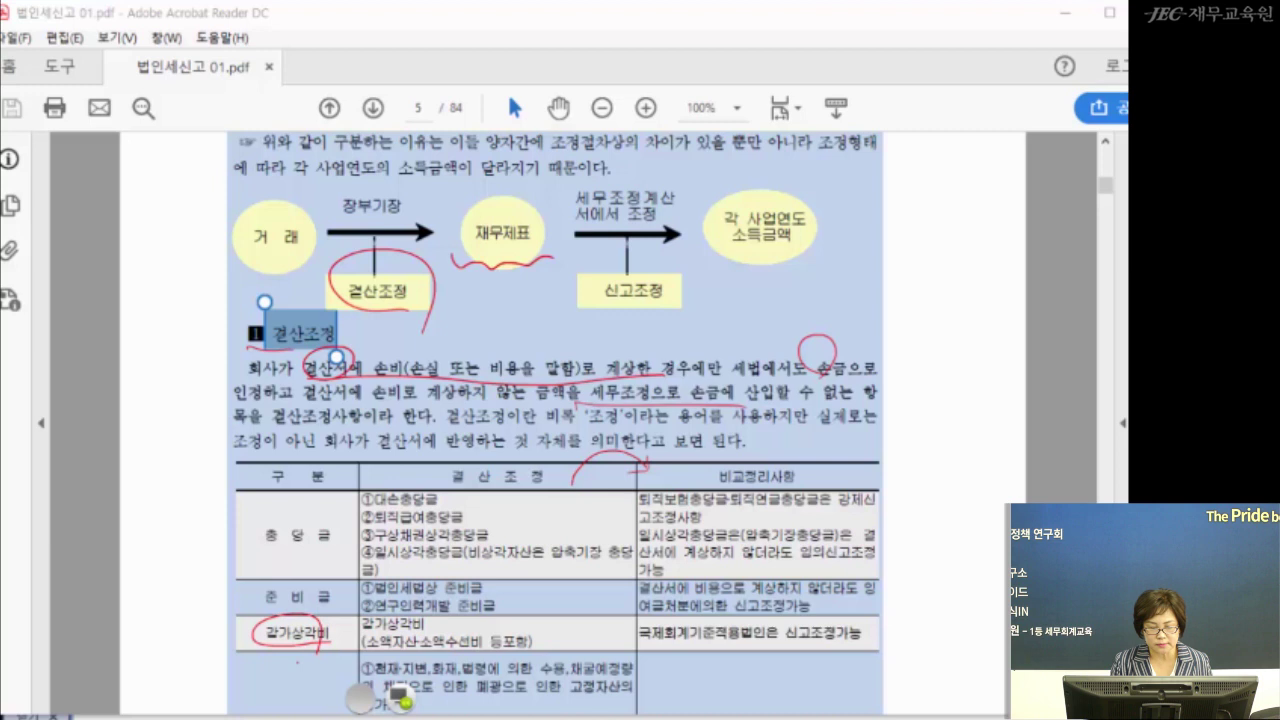
Circle and underline 신고조정 in the diagram, and draw two slanted strokes from 재무제표 toward 결산조정
mouse_move(660, 300)
mouse_down()
mouse_move(650, 268)
mouse_move(668, 302)
mouse_up()
drag(506, 266, 438, 312)
drag(510, 268, 446, 315)
drag(560, 310, 712, 304)
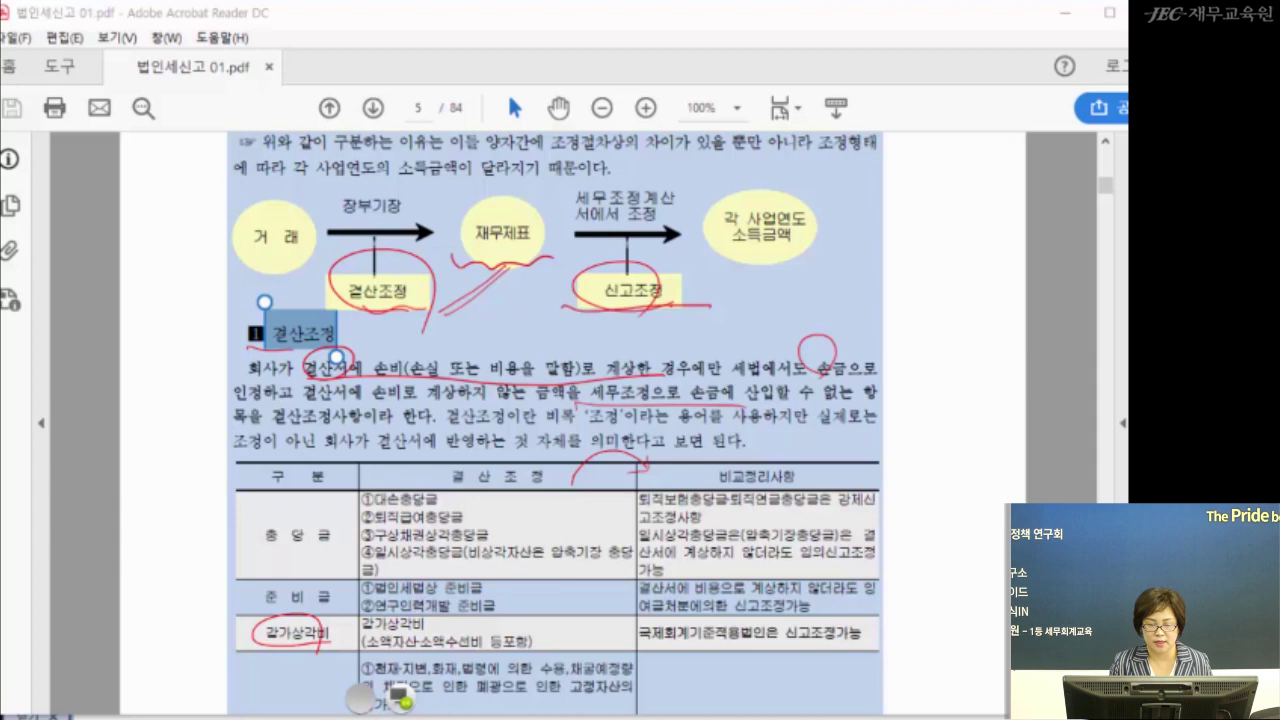
mouse_move(640, 327)
mouse_down()
mouse_move(604, 331)
mouse_move(686, 339)
mouse_up()
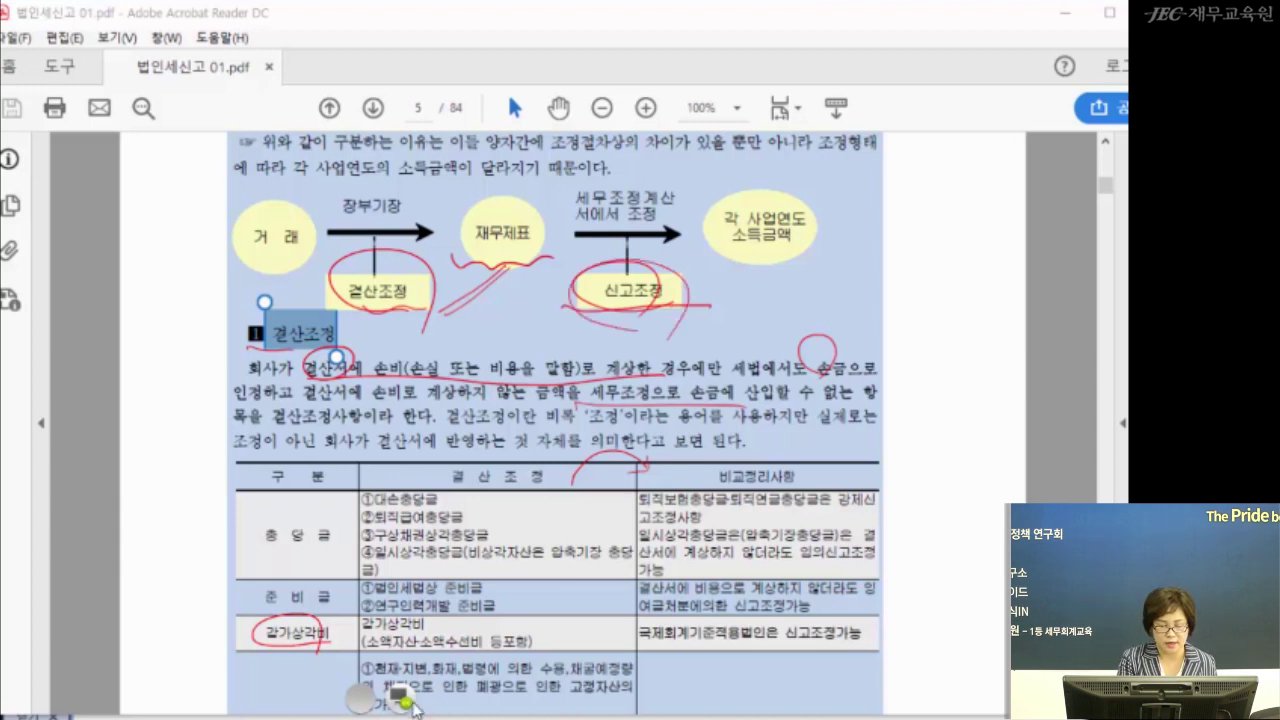
Clear the pen marks and heading selection, and go past the 결산조정 table to the 단순신고조정 항목 list on page 6
click(398, 698)
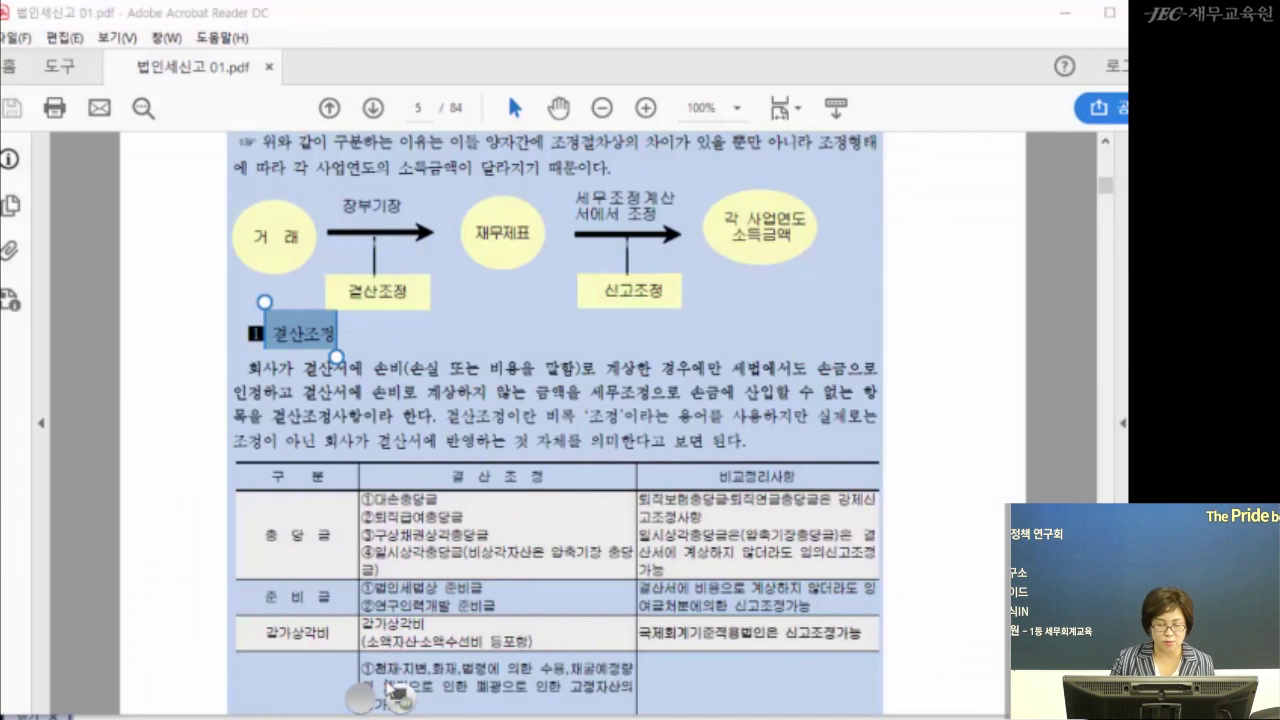
click(493, 430)
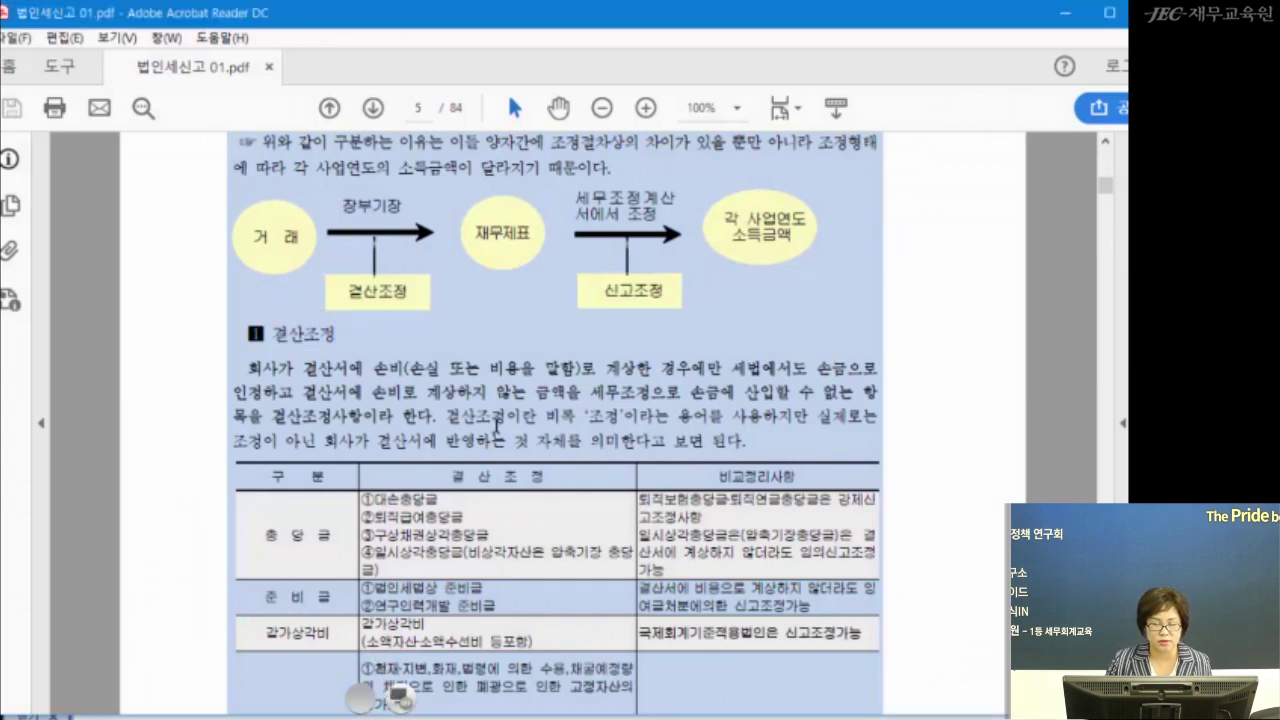
scroll(512, 452, down, 3)
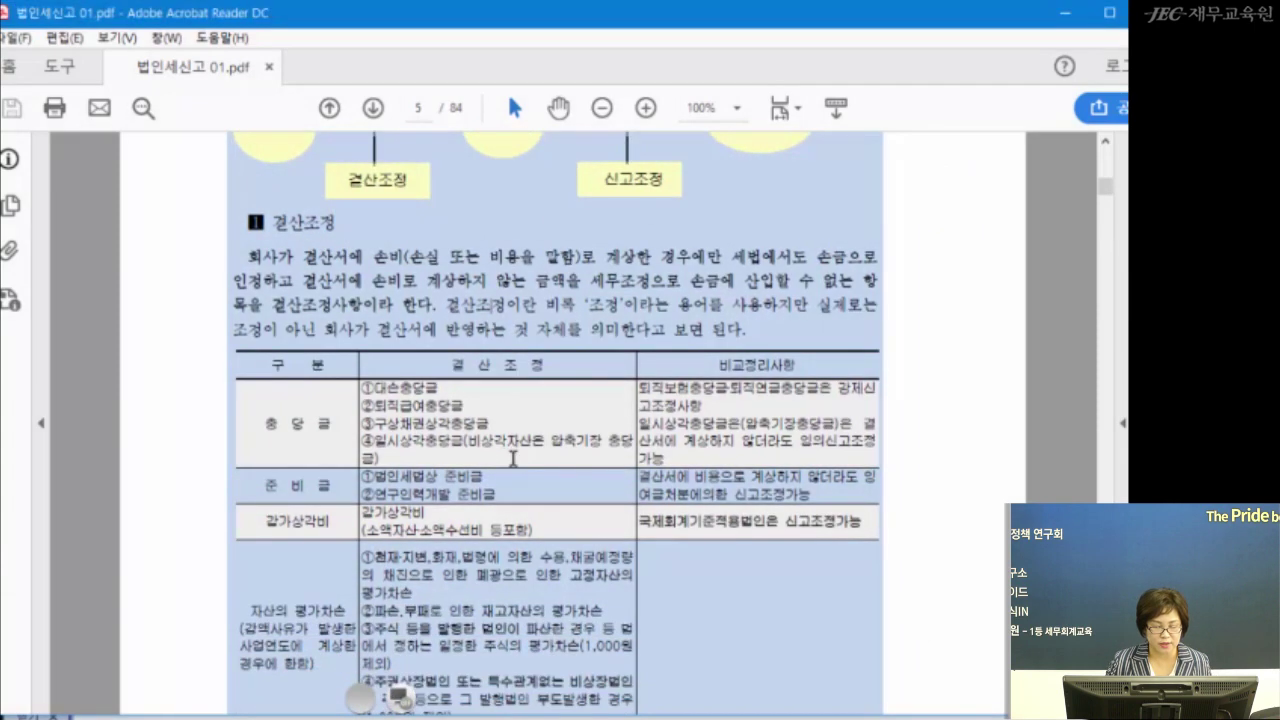
scroll(512, 458, down, 1)
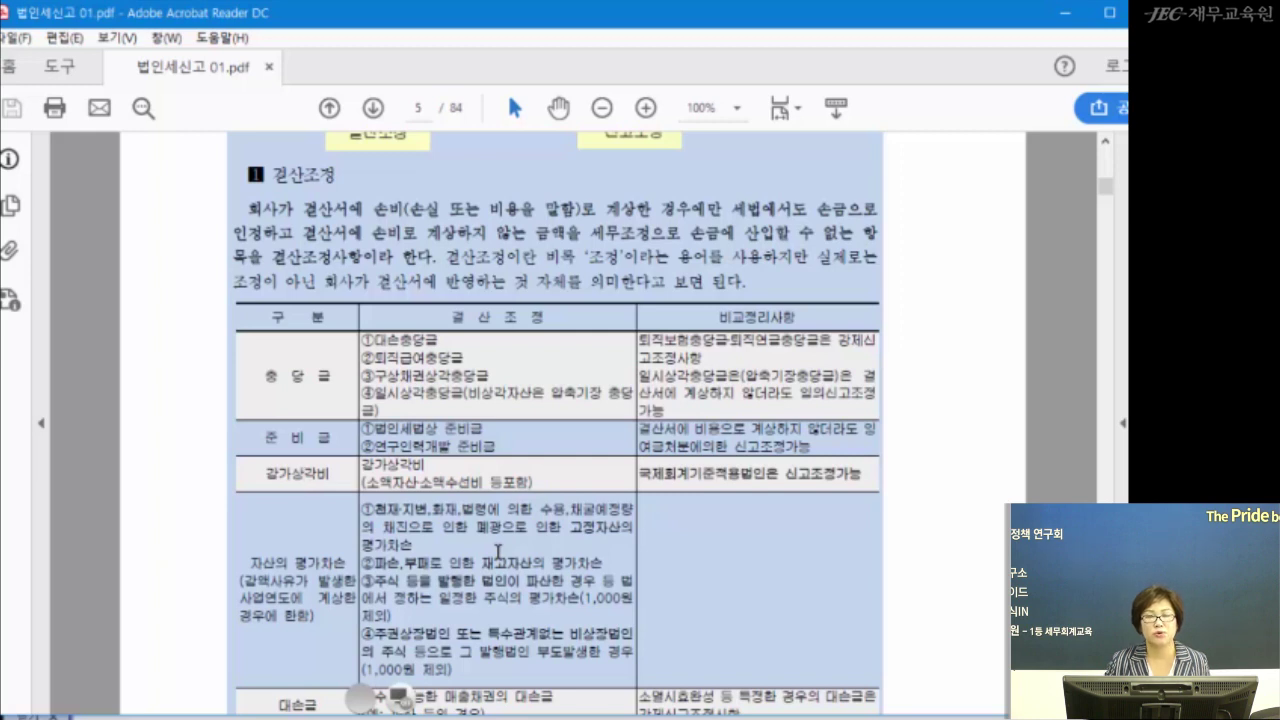
mouse_move(530, 716)
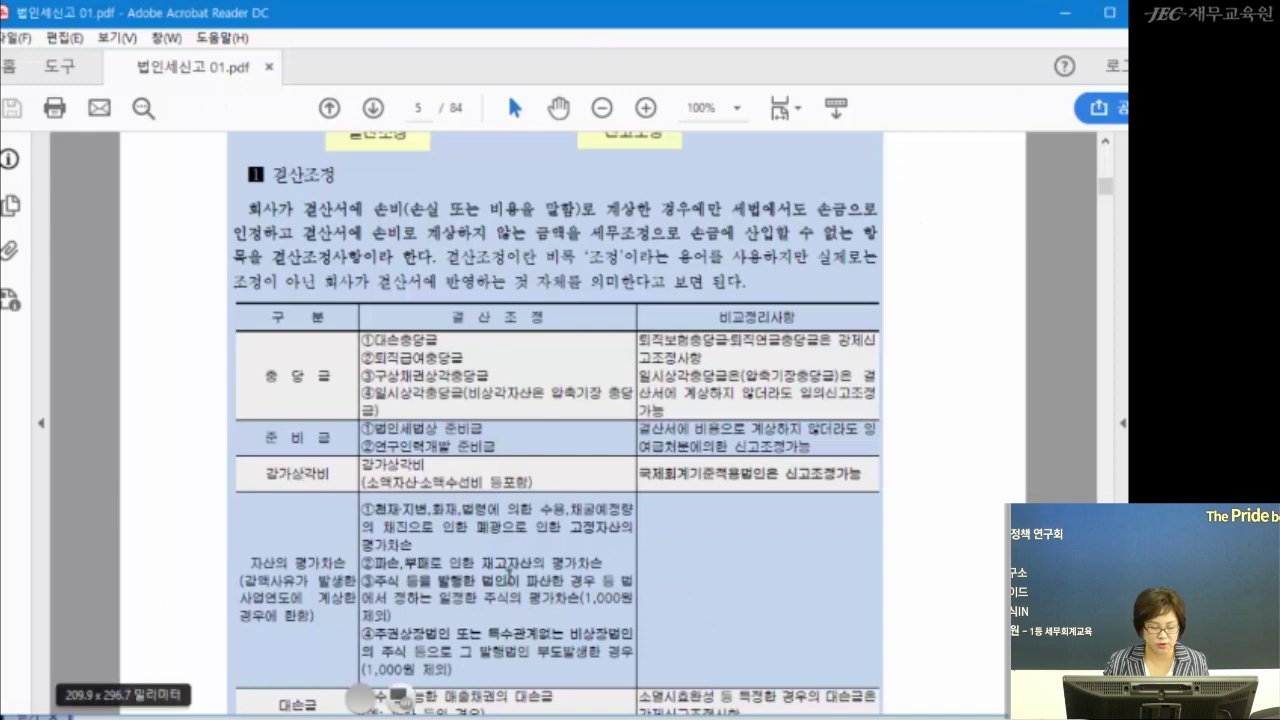
scroll(510, 576, down, 2)
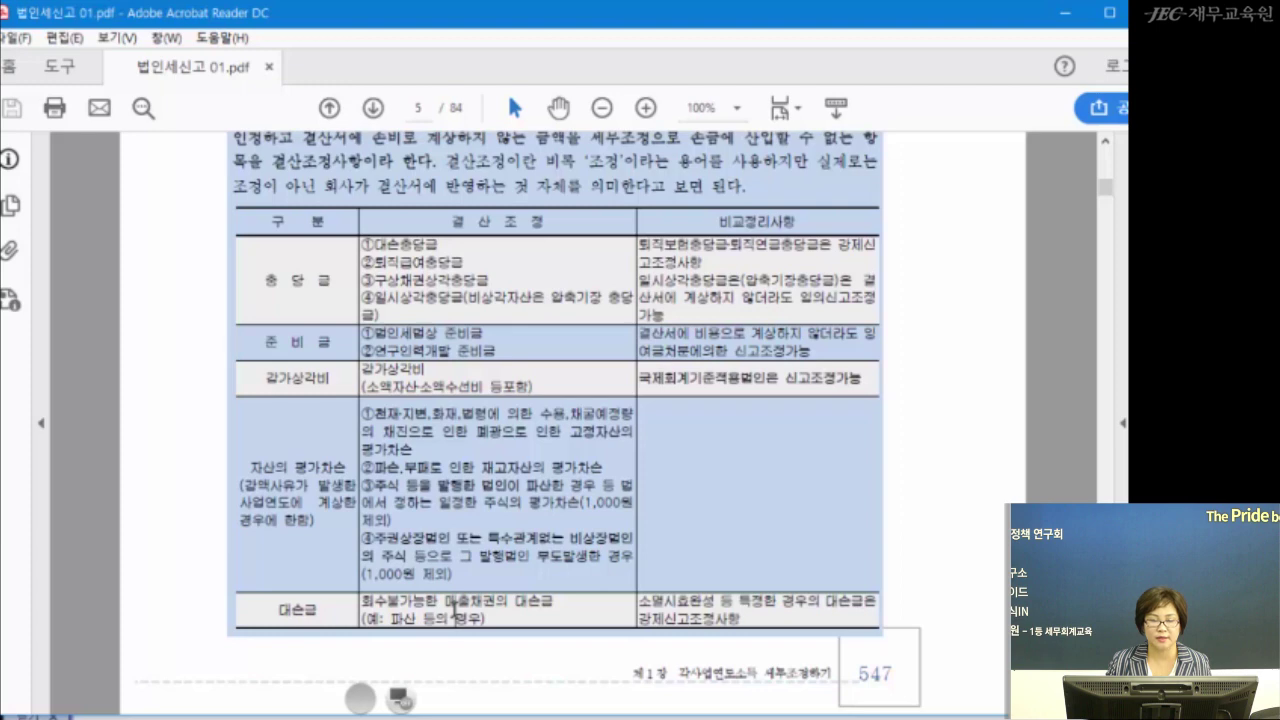
scroll(453, 607, down, 5)
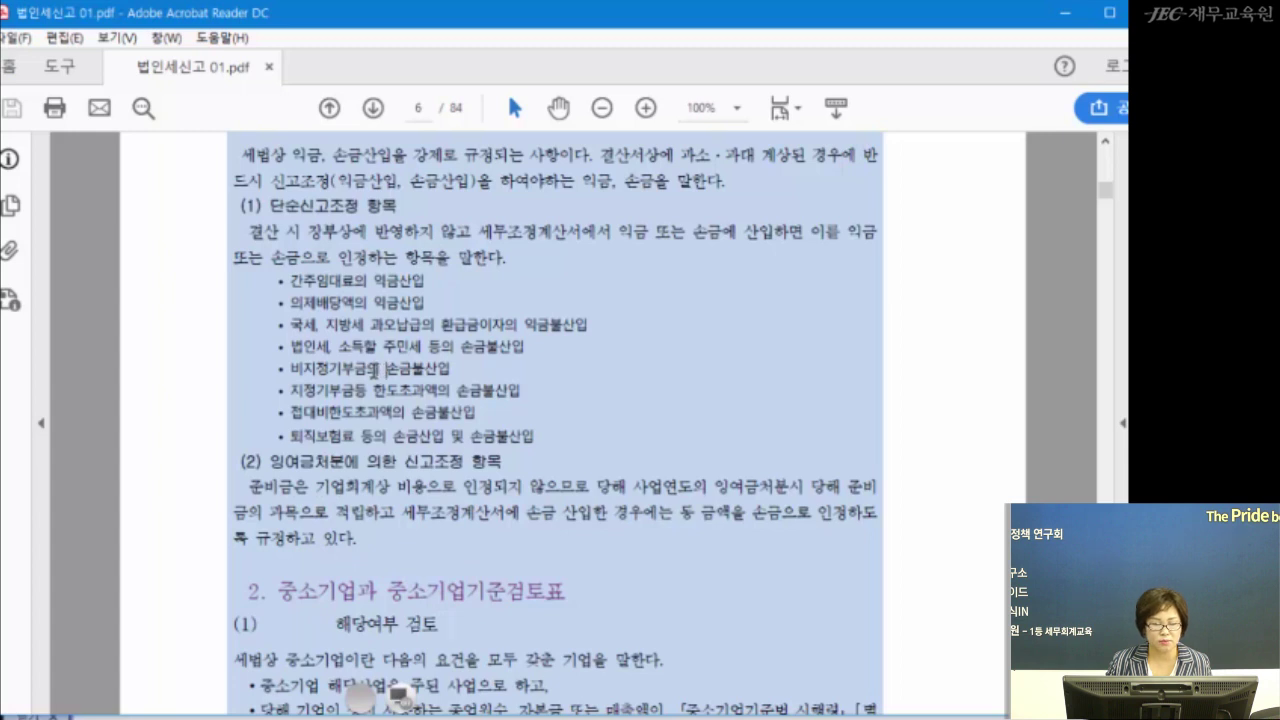
Highlight 간주임대료의, 법인세, 소득할 주민세 and 산입 in turn in the 단순신고조정 list, and clear the text selection
drag(289, 281, 375, 283)
click(472, 283)
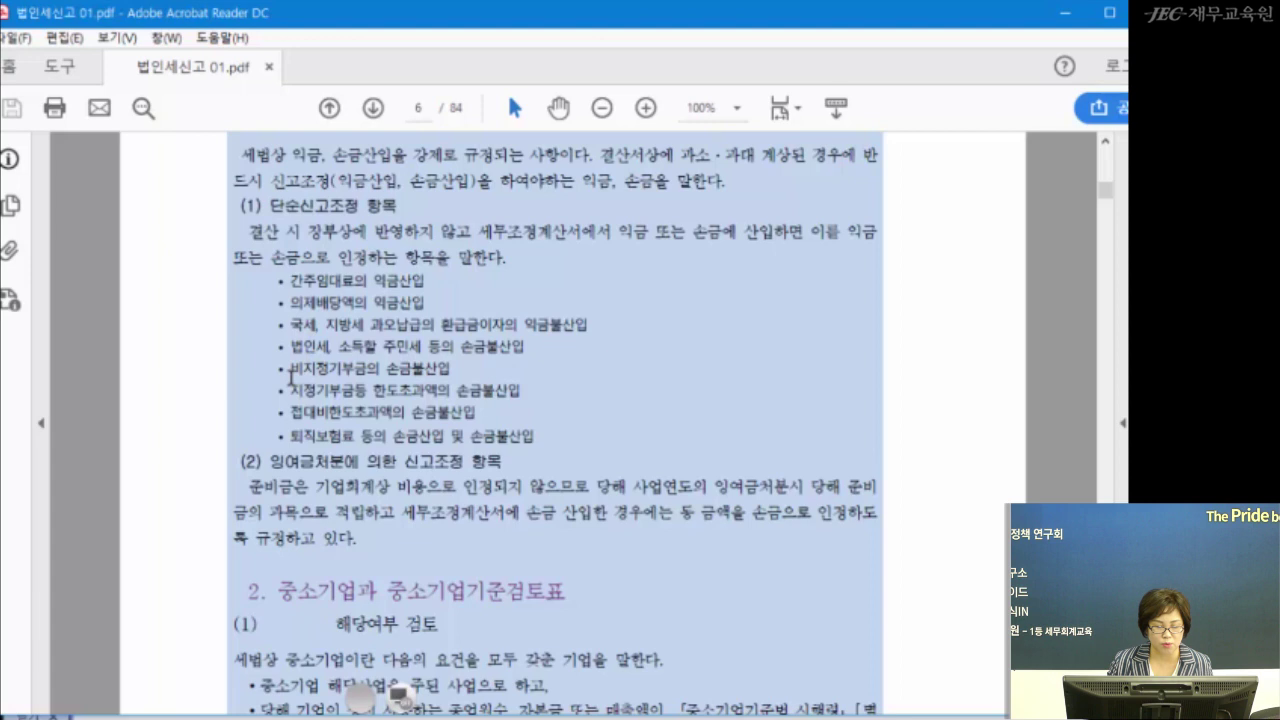
drag(292, 345, 420, 348)
click(547, 350)
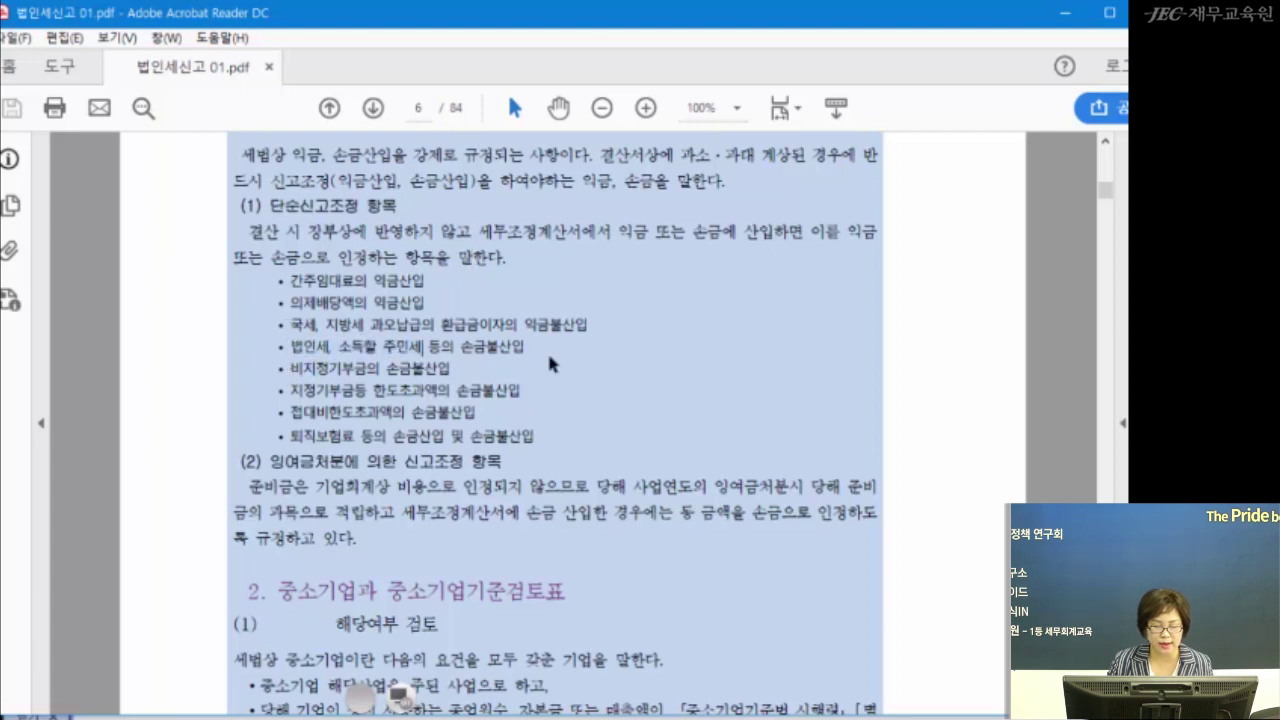
drag(522, 349, 497, 349)
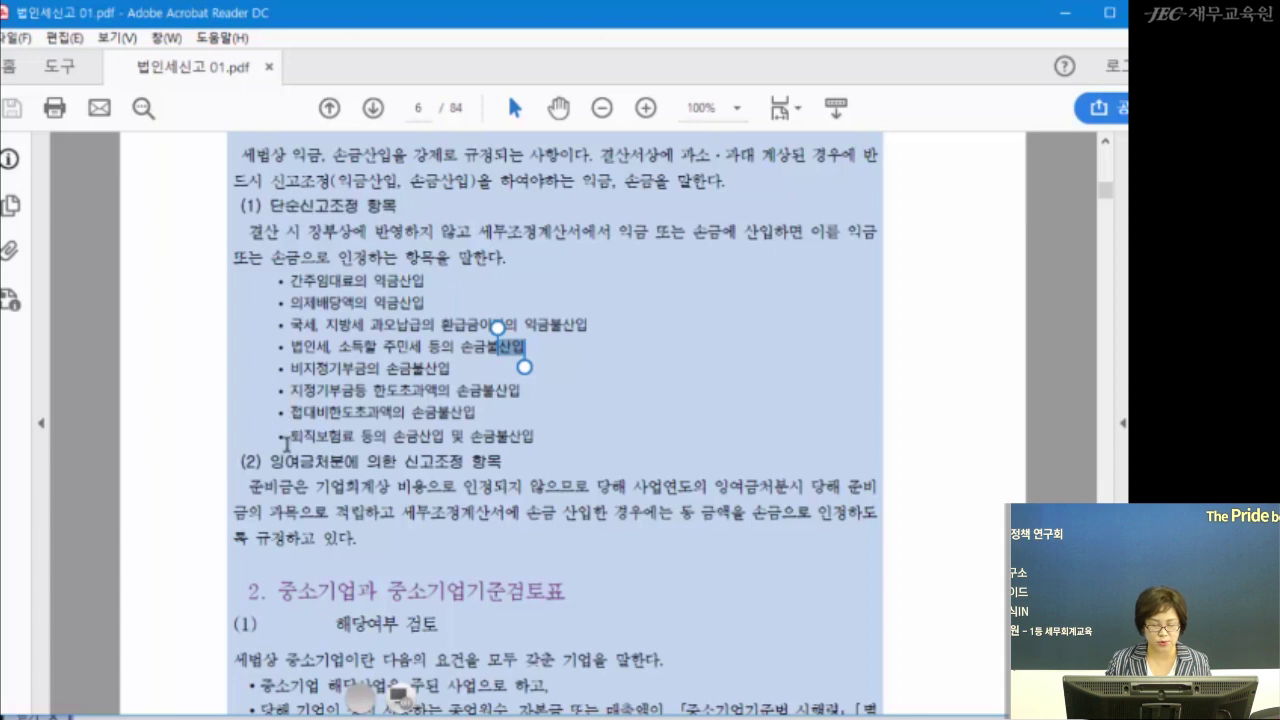
click(507, 438)
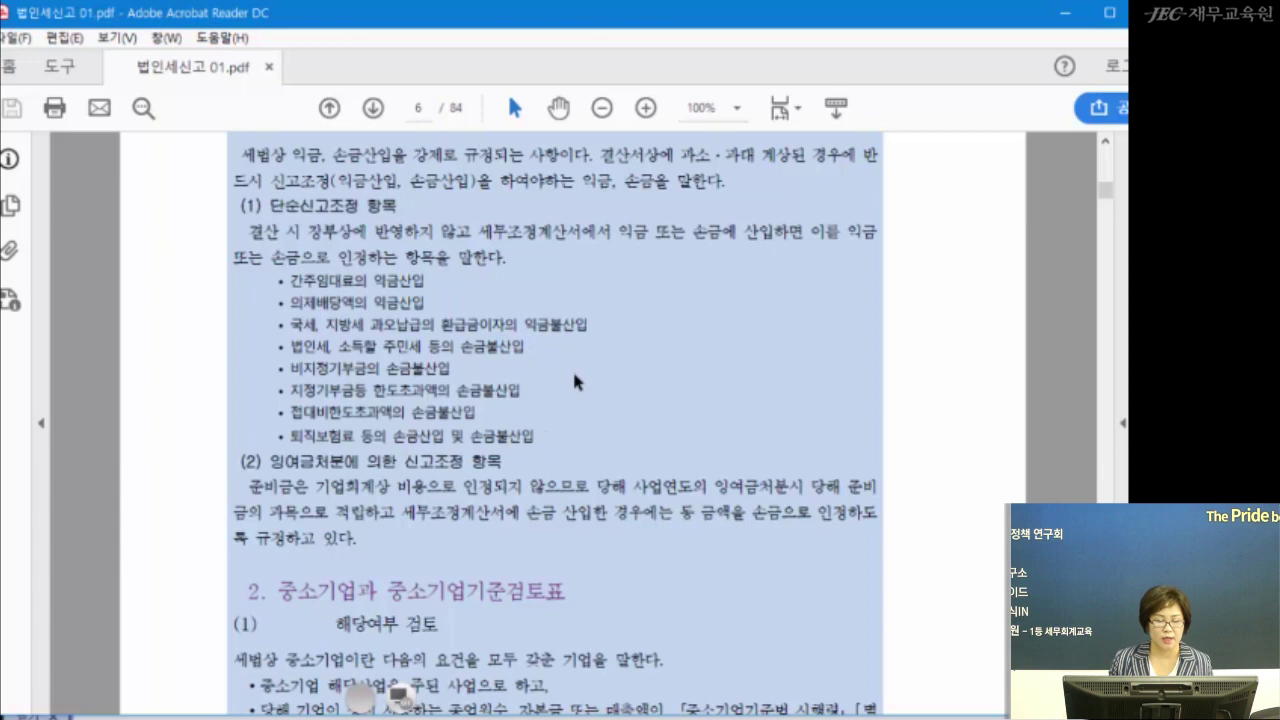
Circle the 법인세, 소득할 주민세 등의 손금불산입 item with the screen pen, and clear the mark
click(403, 700)
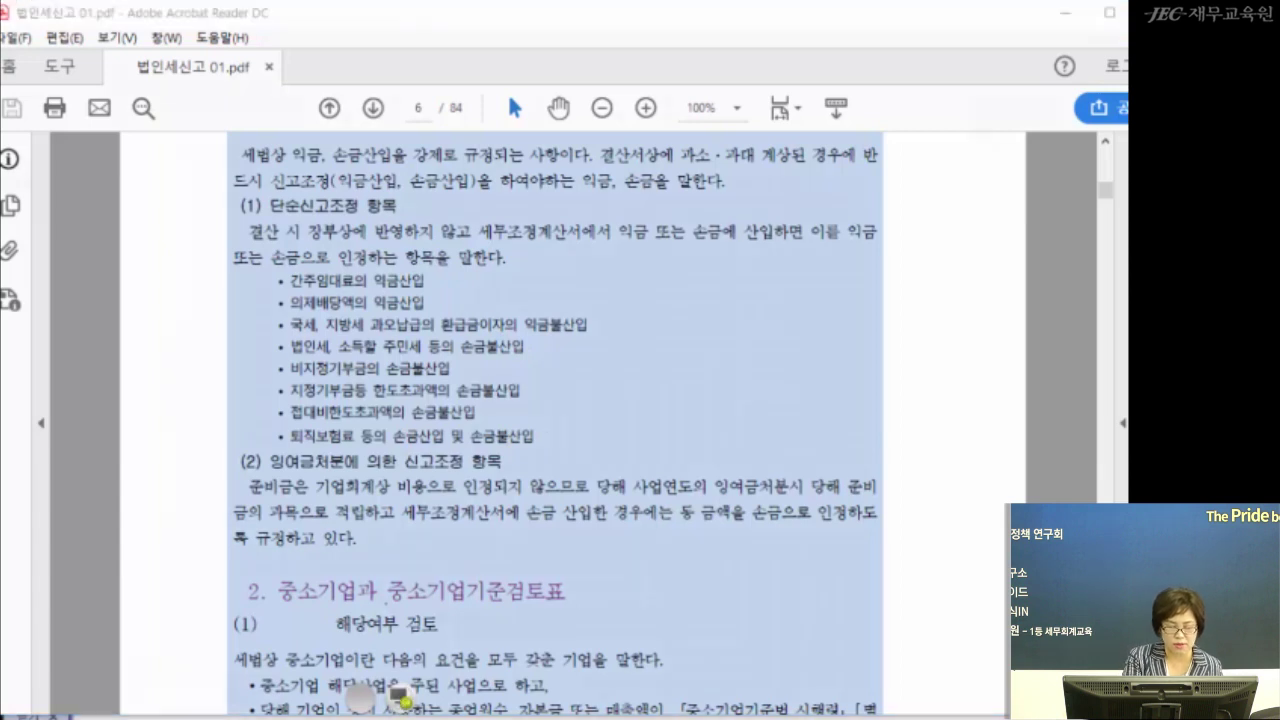
mouse_move(262, 350)
mouse_down()
mouse_move(386, 352)
mouse_move(472, 336)
mouse_move(256, 381)
mouse_up()
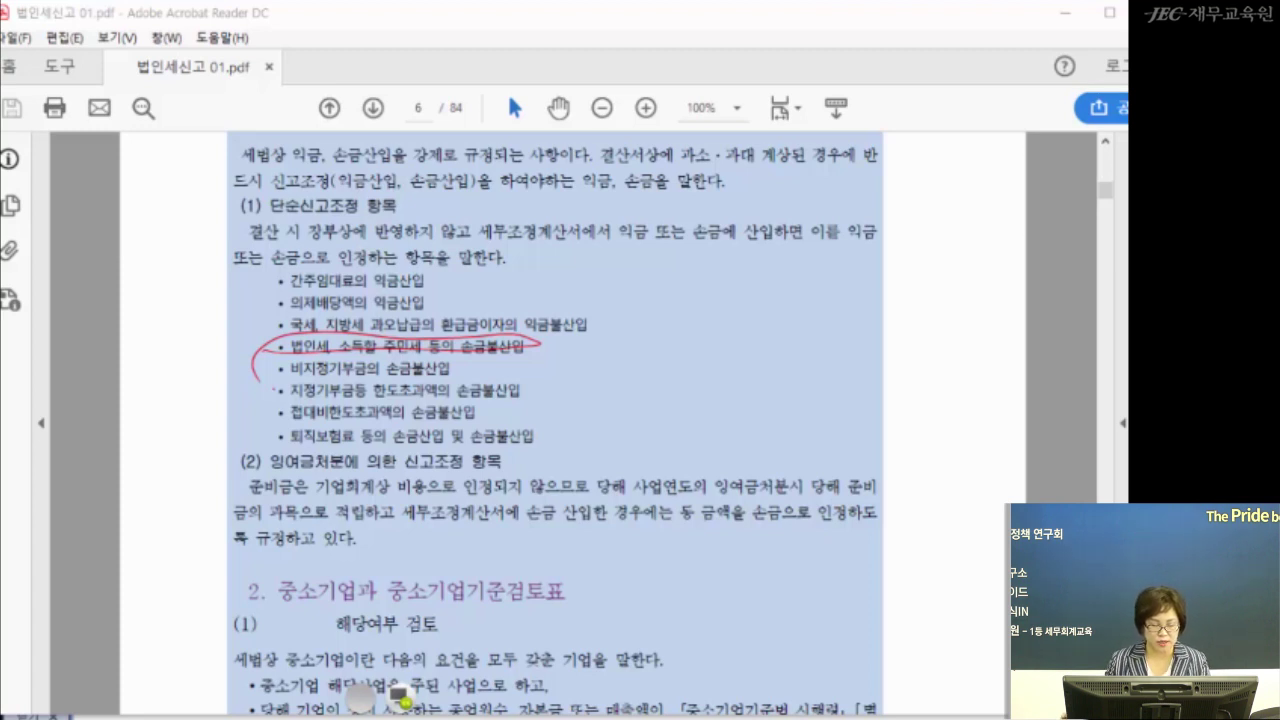
key(Escape)
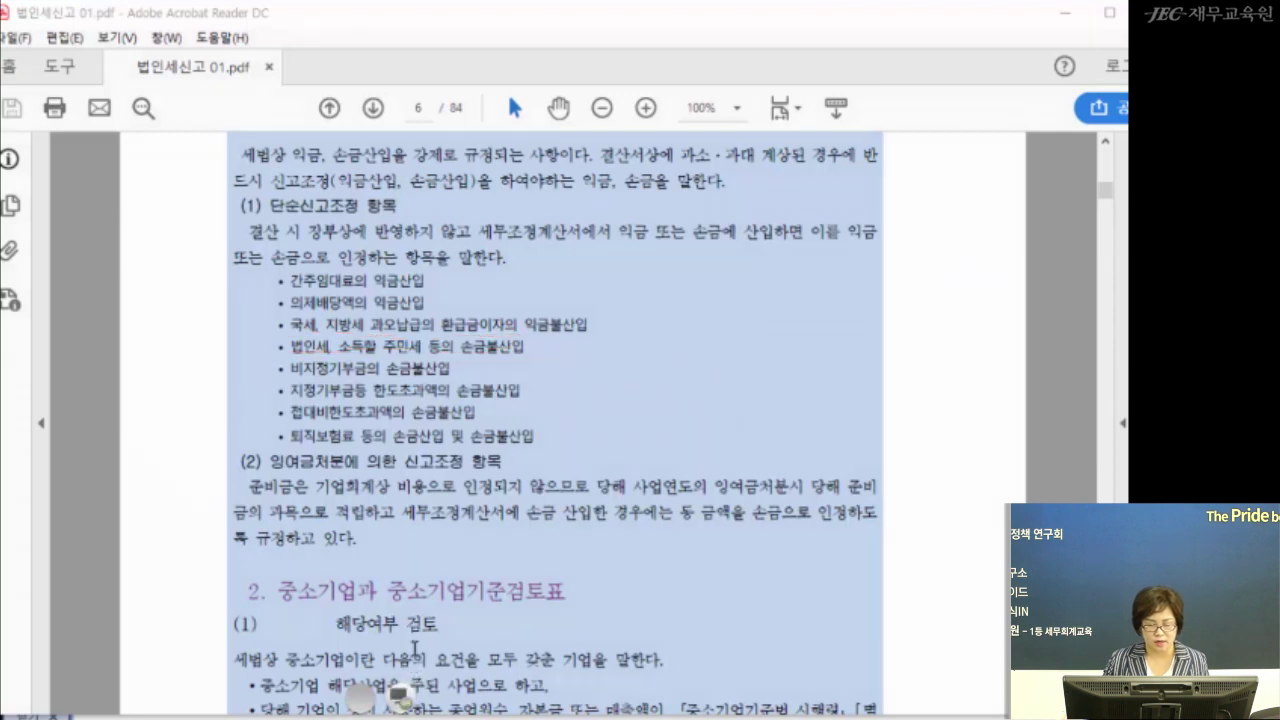
Go through the 중소기업과 중소기업기준검토표 section to the industry size table on page 7
scroll(395, 518, down, 4)
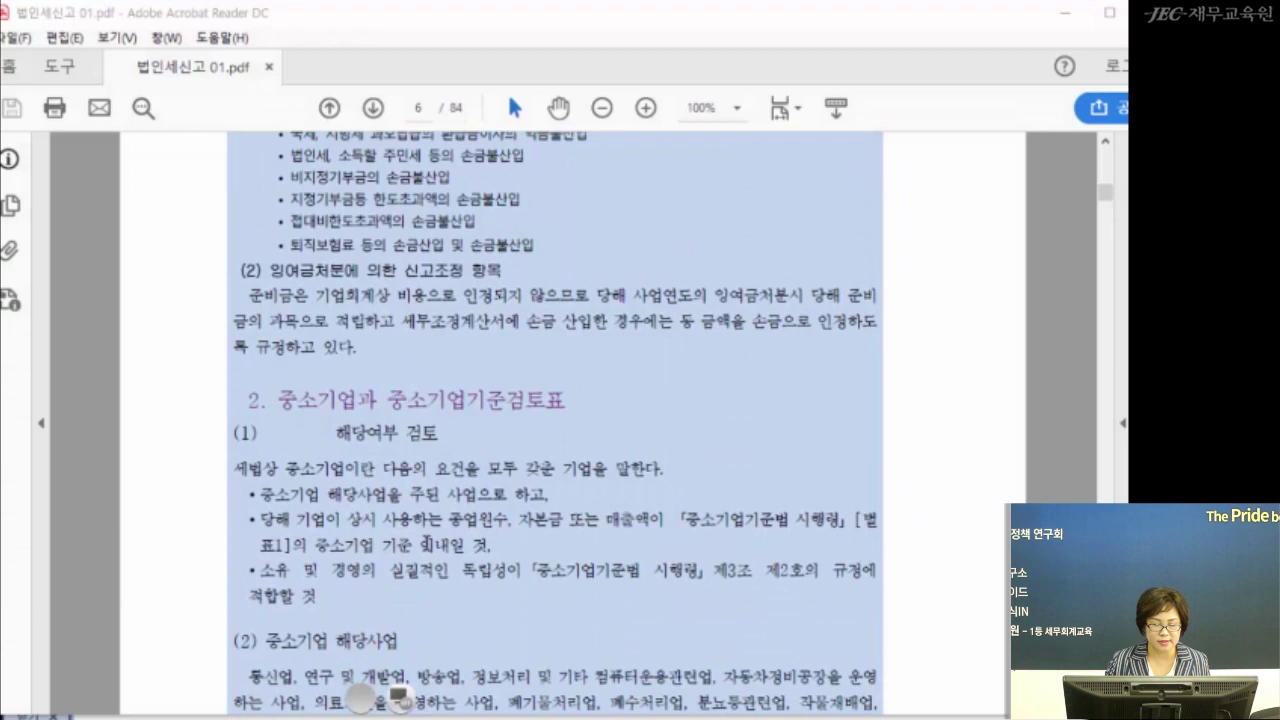
scroll(425, 543, down, 2)
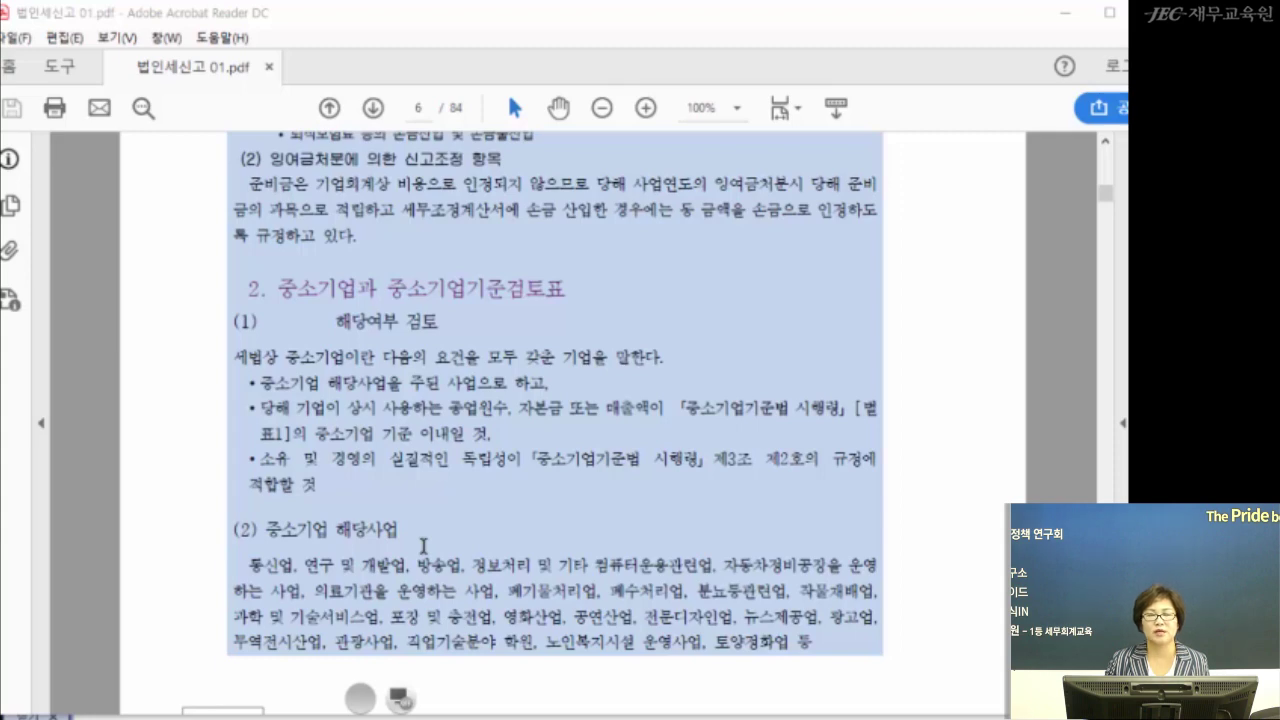
scroll(423, 545, down, 10)
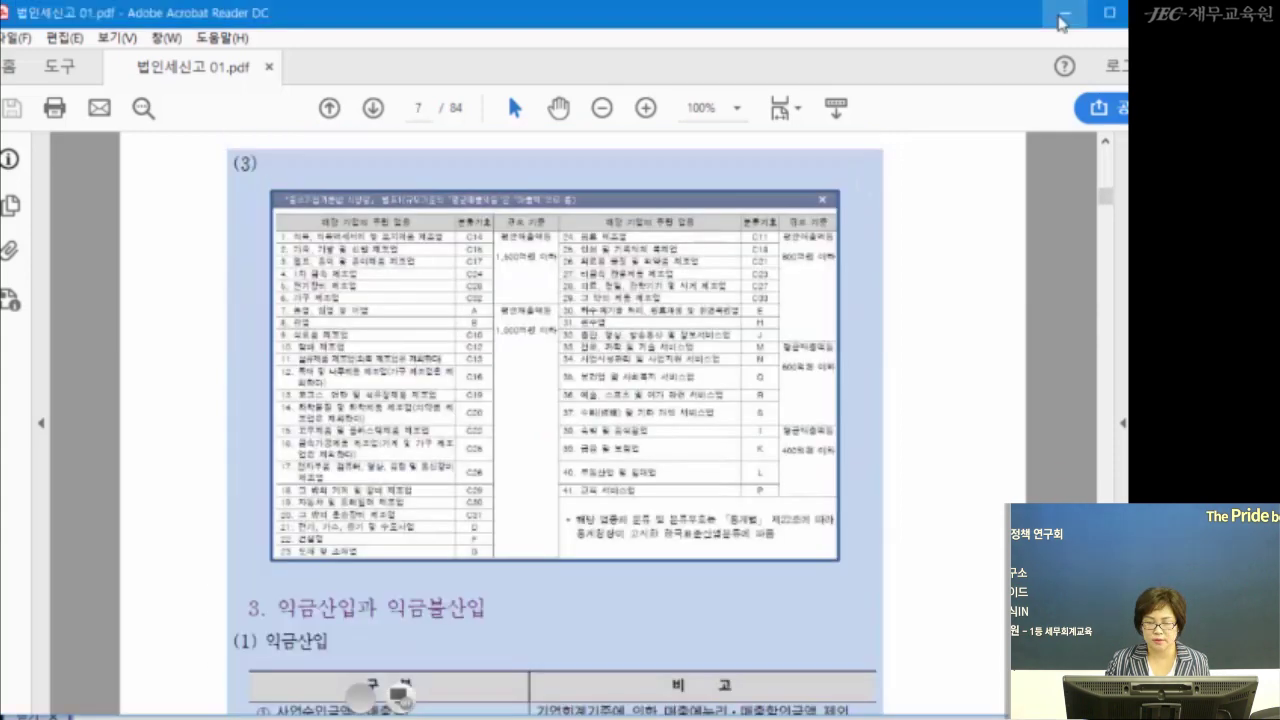
Switch from the PDF to the Smart A tax program and open the 중소기업기준검토표 form in 법인조정
click(1063, 14)
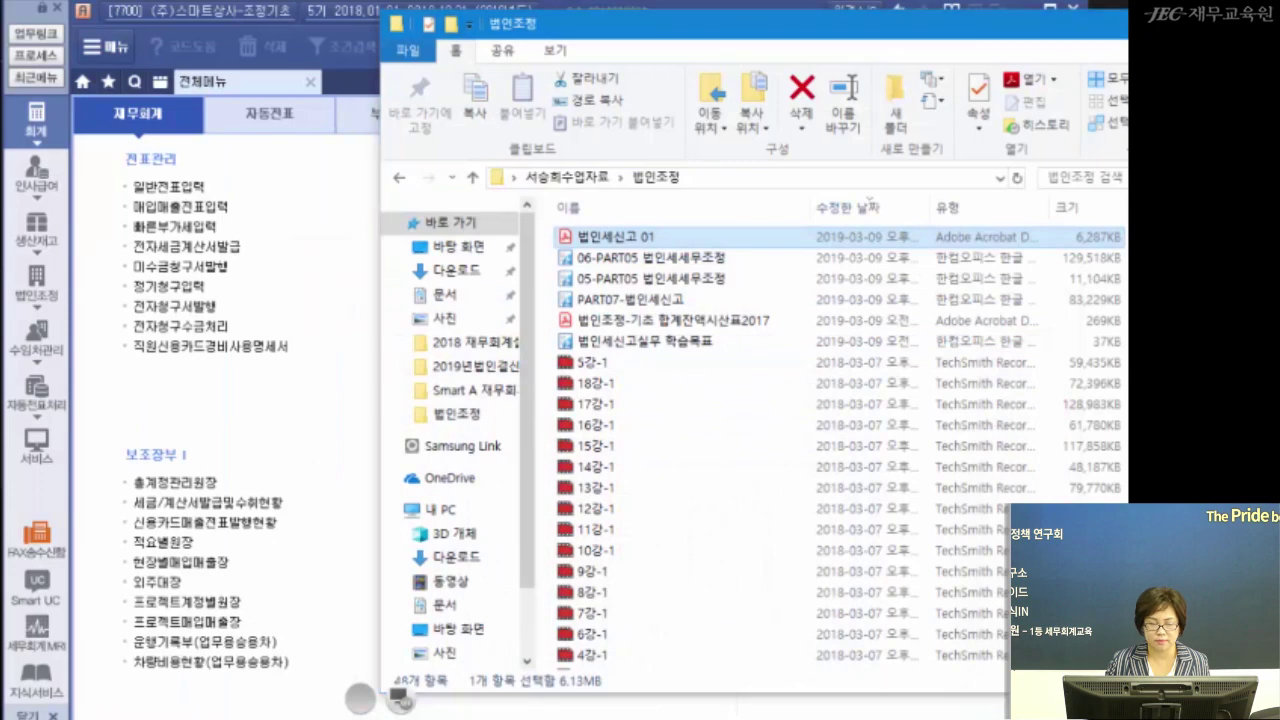
click(1117, 14)
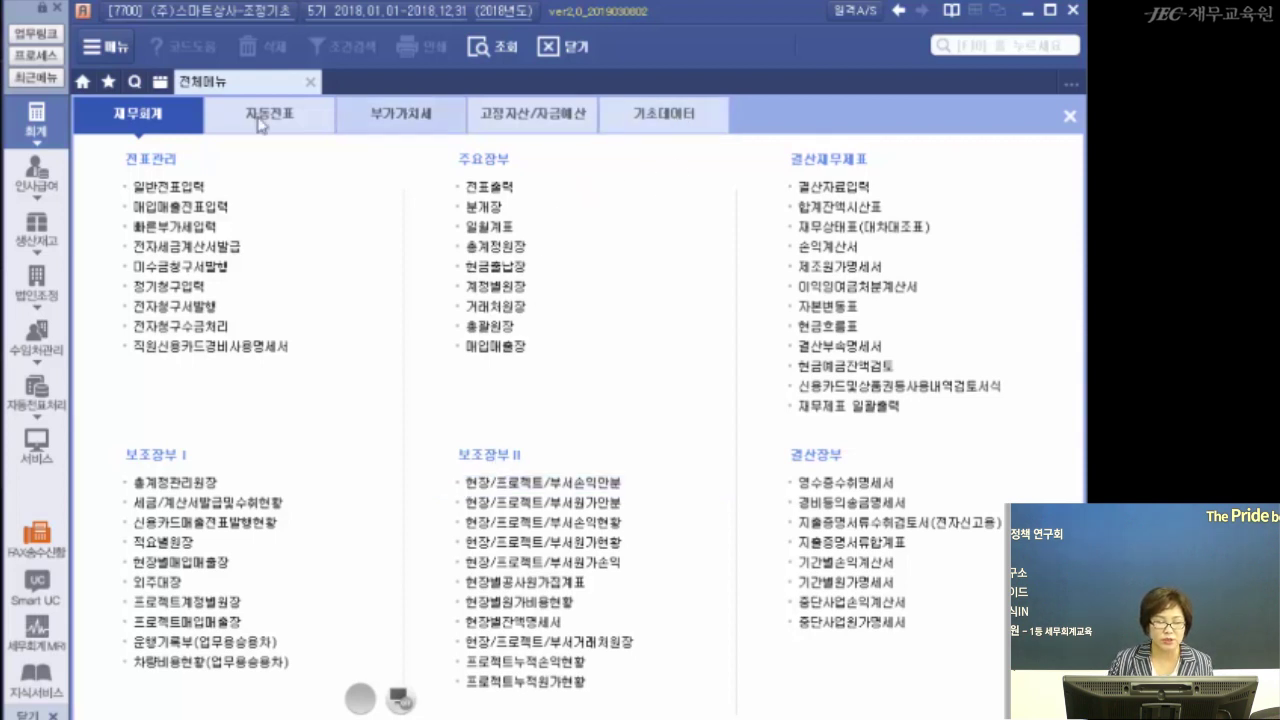
click(36, 296)
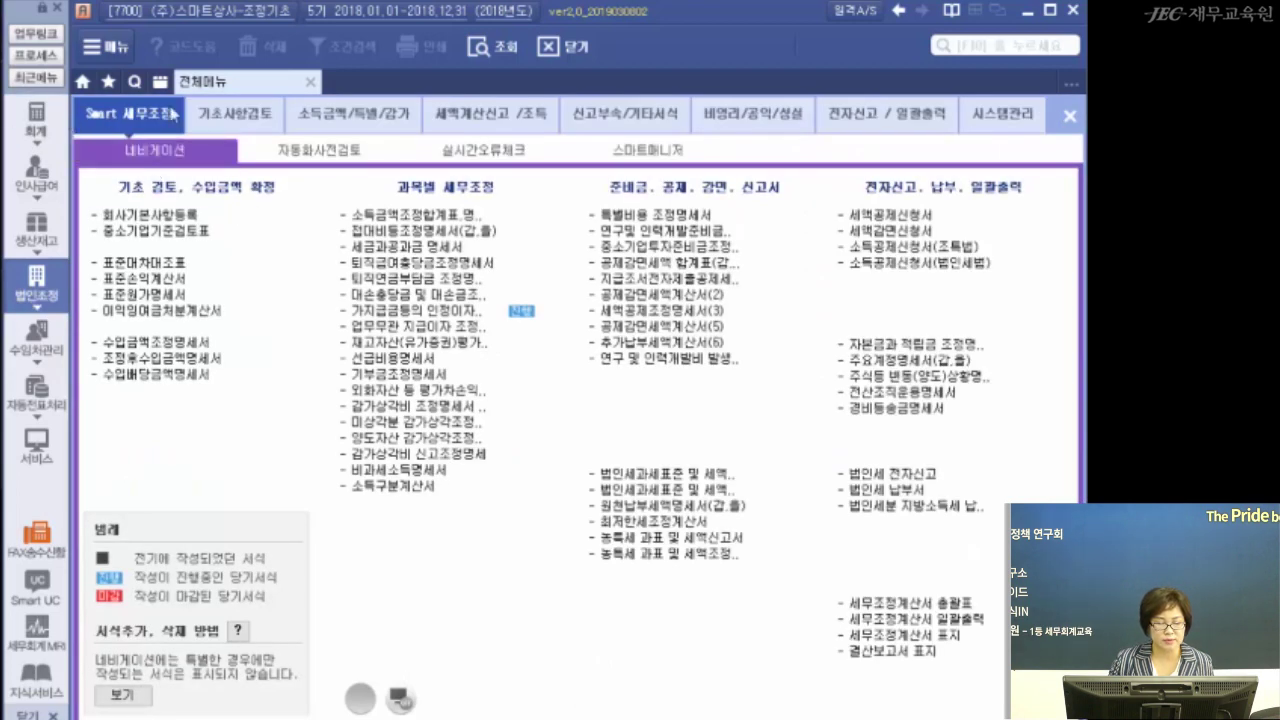
click(192, 238)
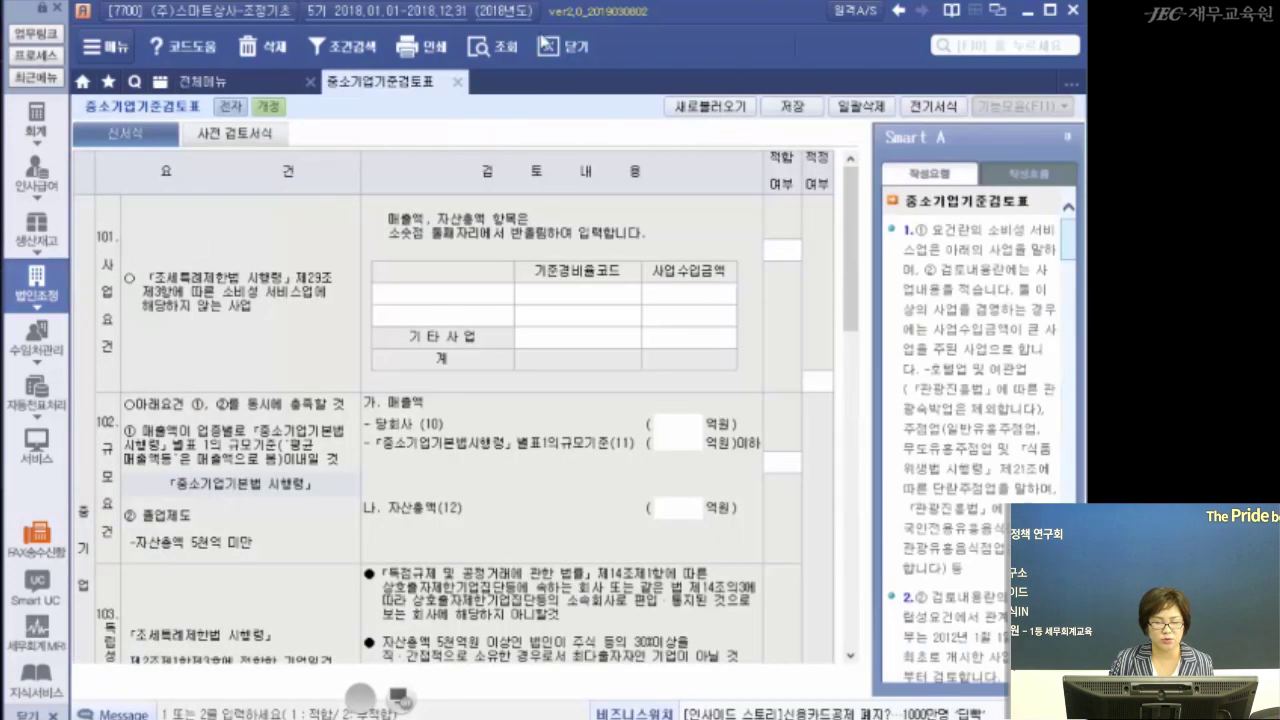
Reload the data of the 중소기업기준검토표 form with 새로불러오기
click(450, 298)
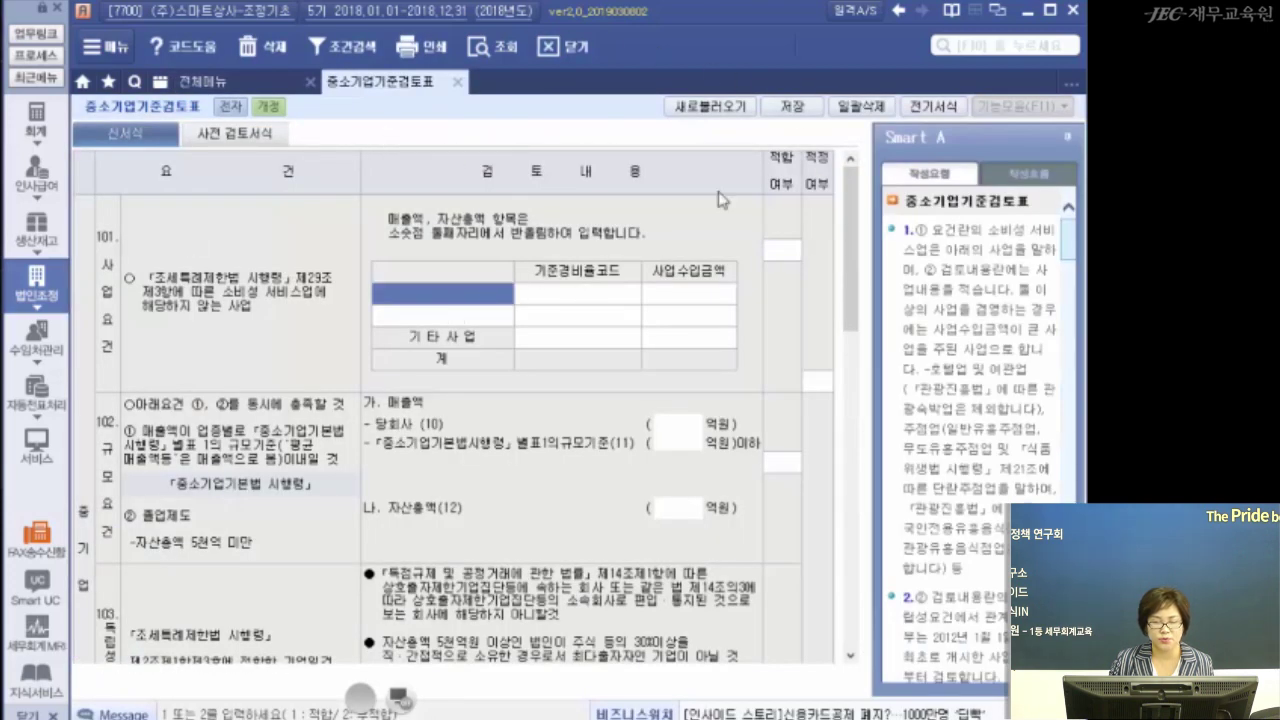
click(710, 106)
click(674, 508)
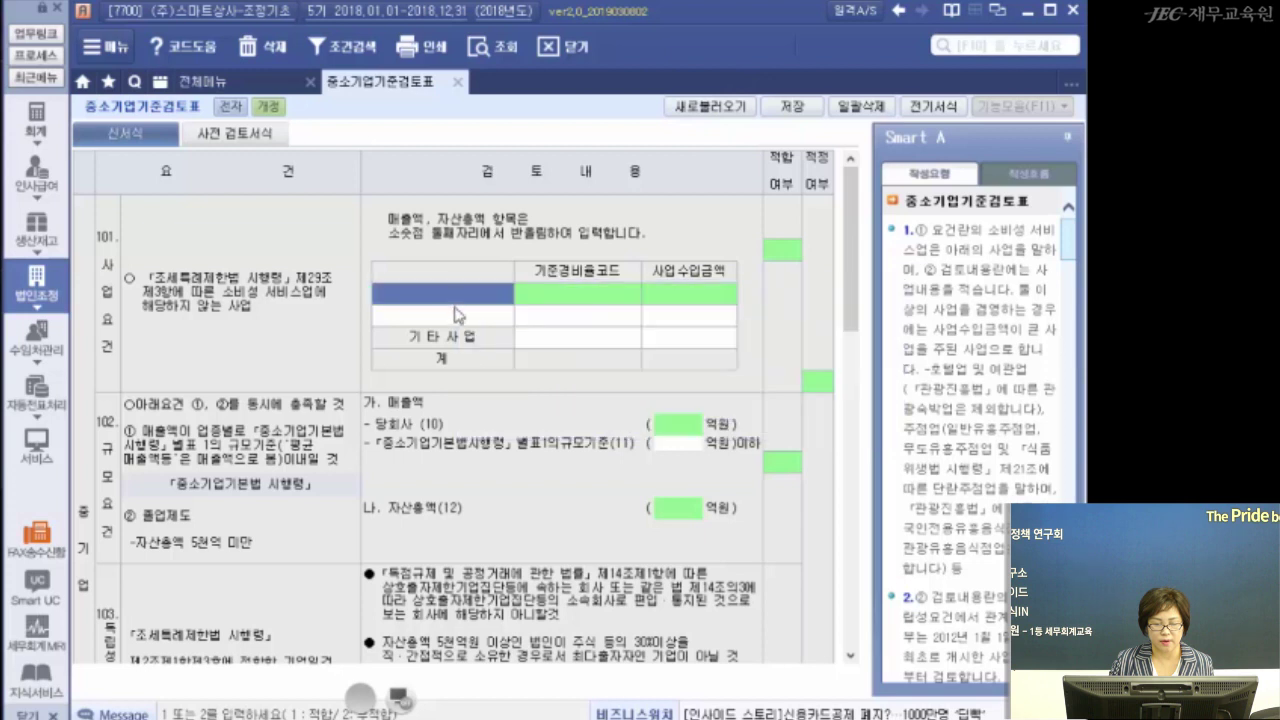
Examine the 기준경비율코드 and 사업수입금액 cells under 사업요건, and the 규모요건 and 독립성요건 sections of the form
click(533, 300)
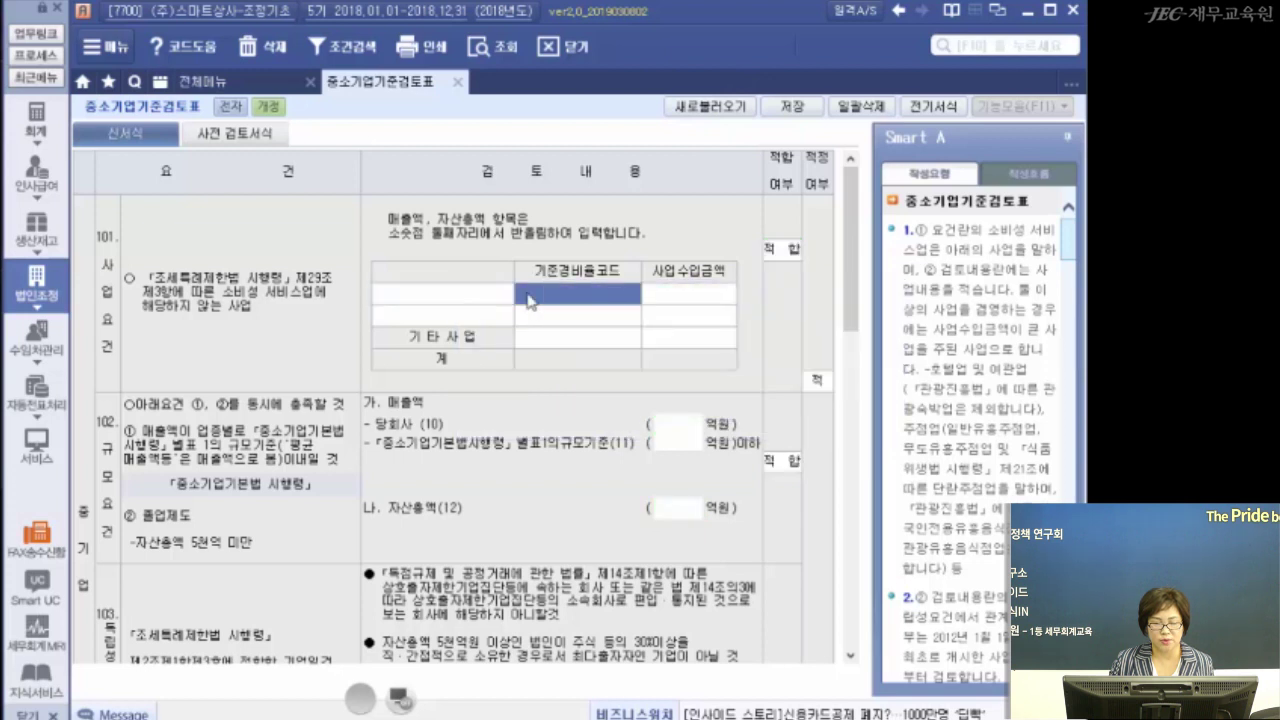
click(696, 296)
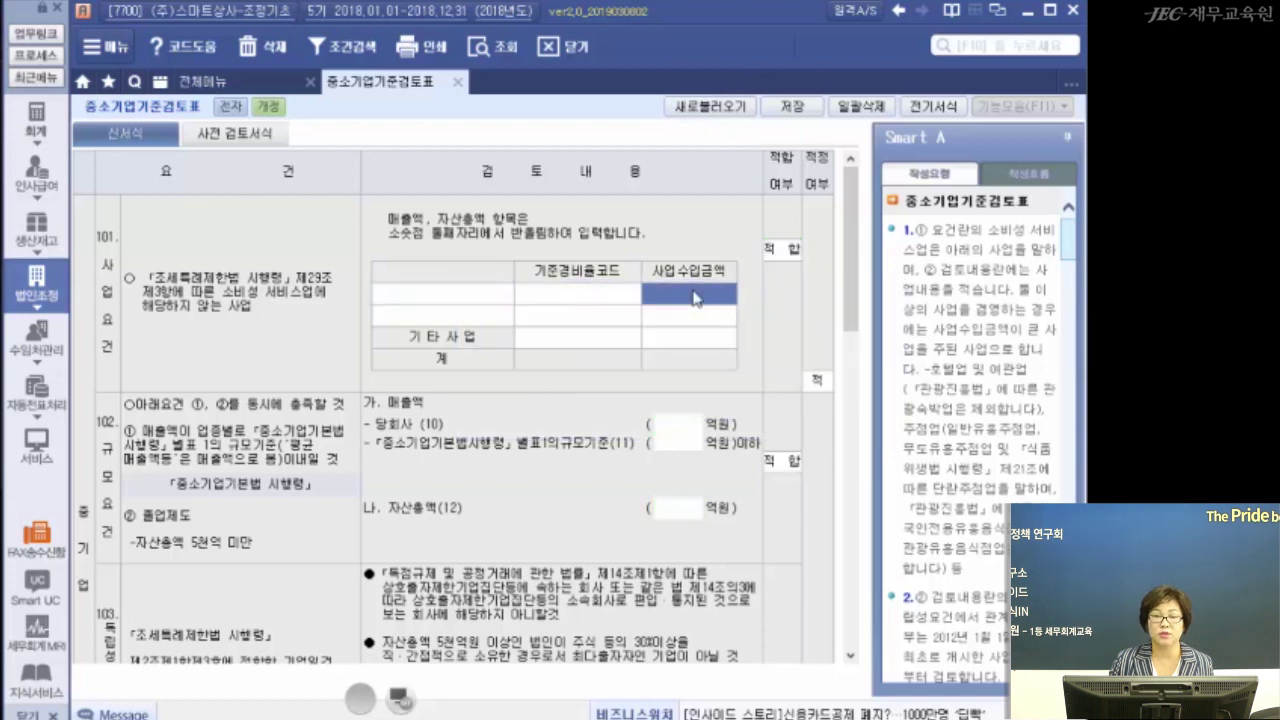
click(449, 296)
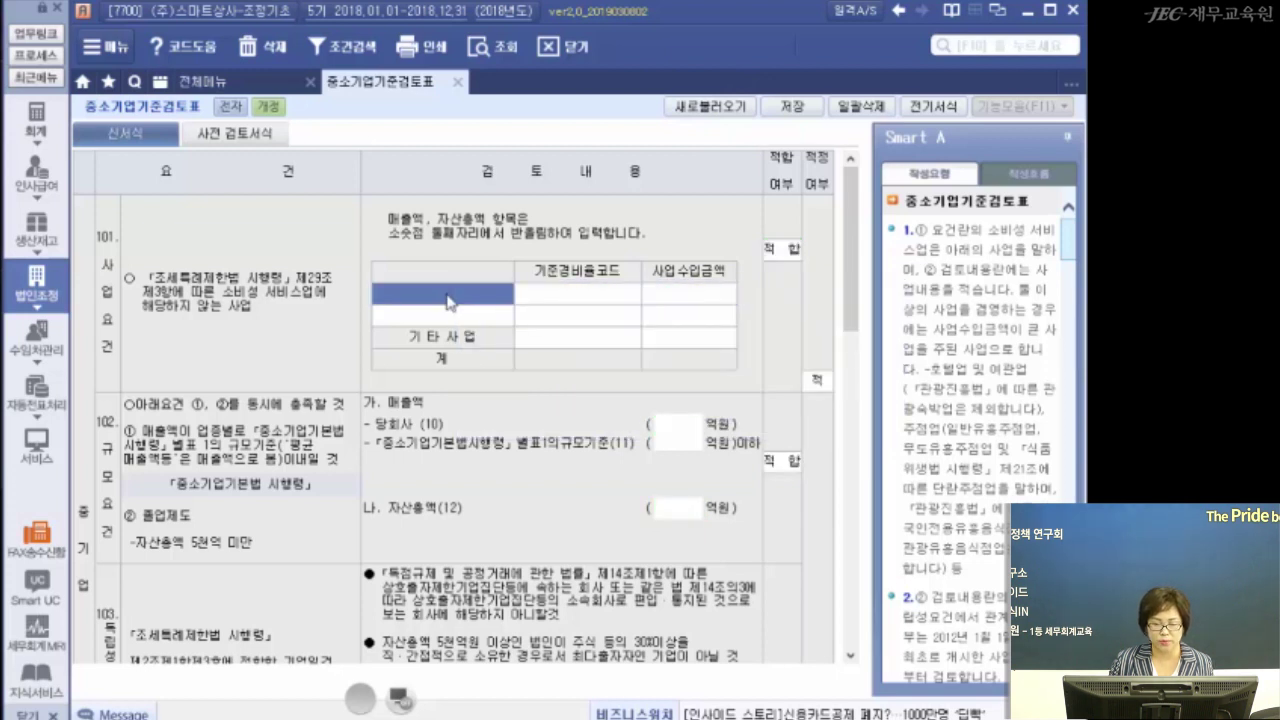
click(696, 298)
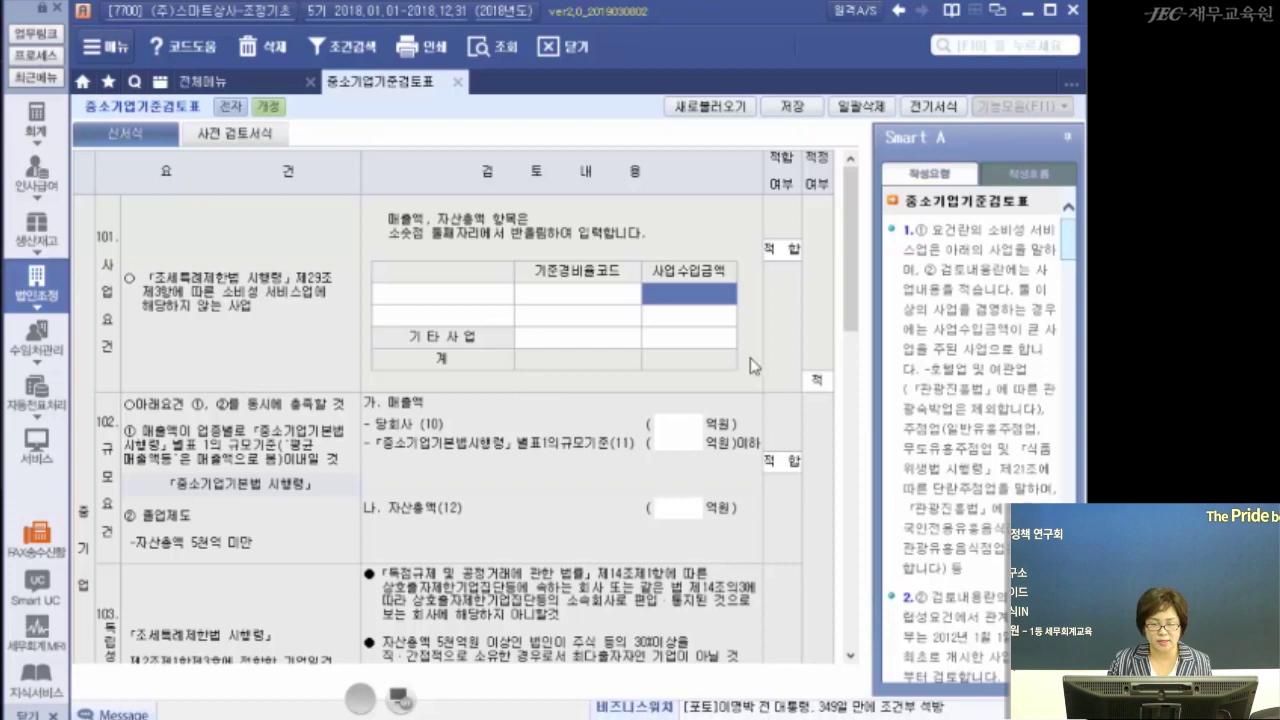
scroll(431, 425, down, 3)
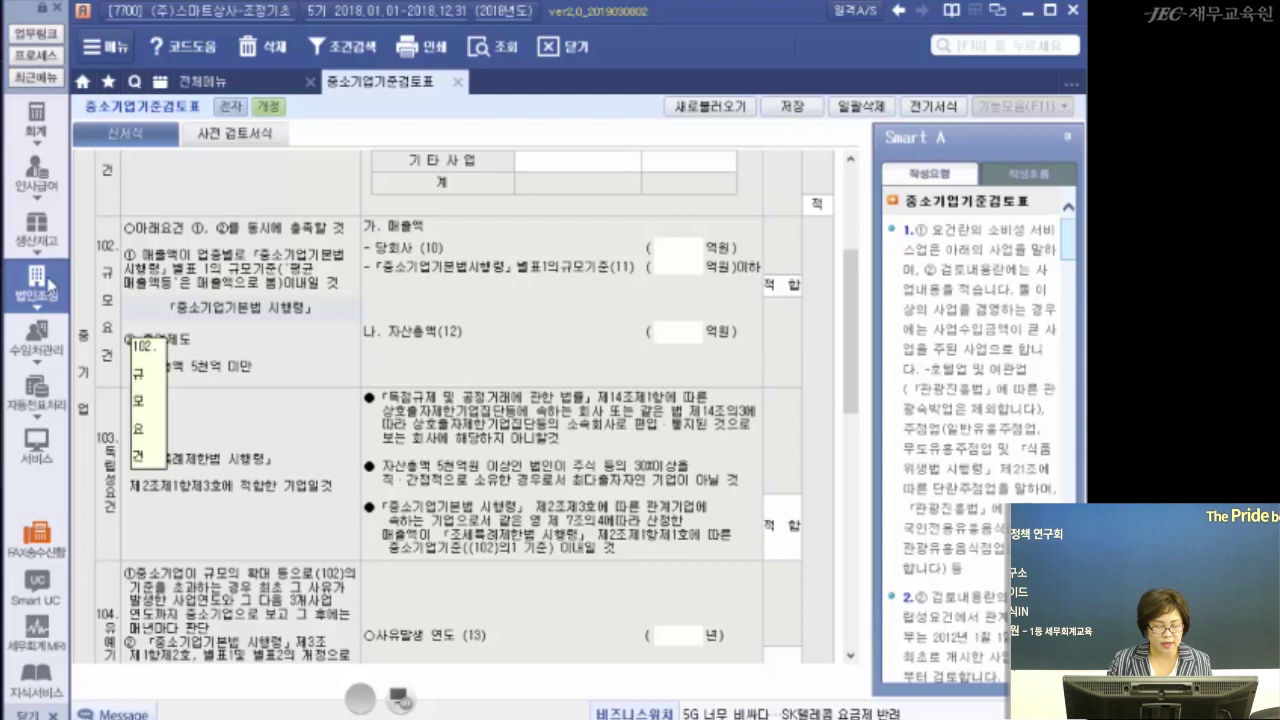
Open the 「중소기업기본법 시행령」 별표1 table and mark industries 1 to 6 with their 1,500억원 이하 size standard in red
click(192, 310)
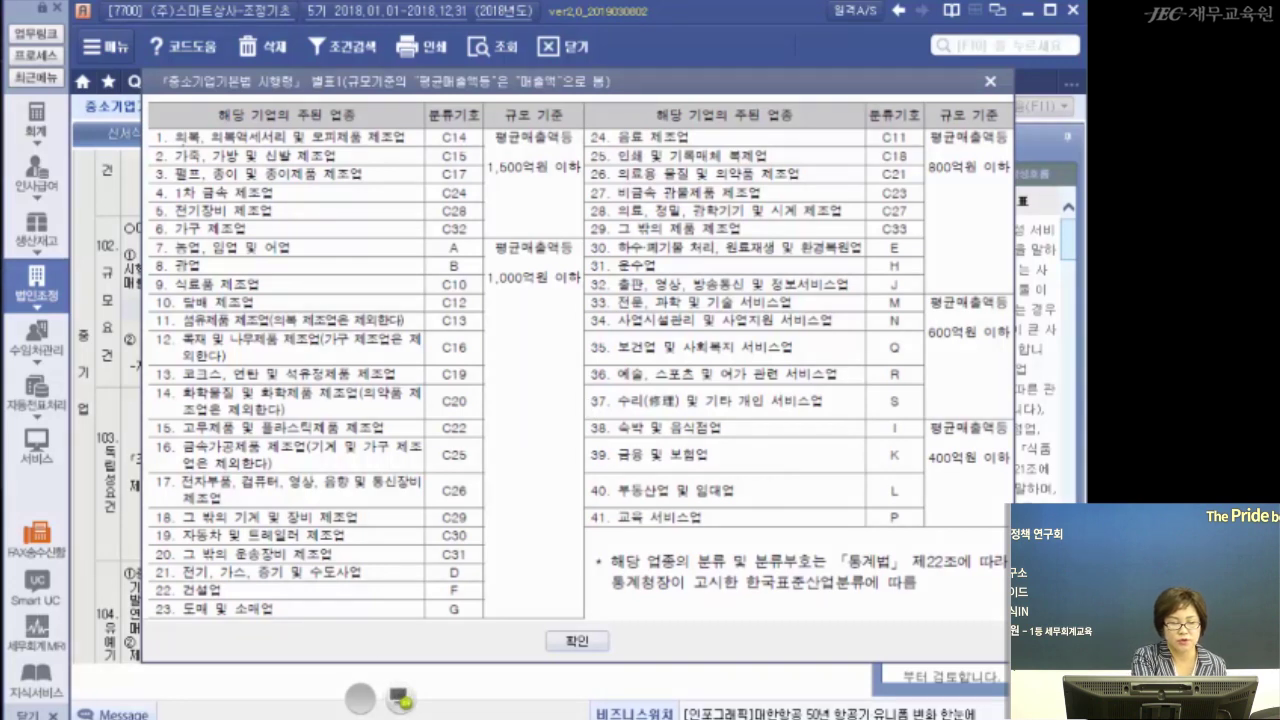
mouse_move(196, 124)
mouse_down()
mouse_move(384, 143)
mouse_move(408, 118)
mouse_up()
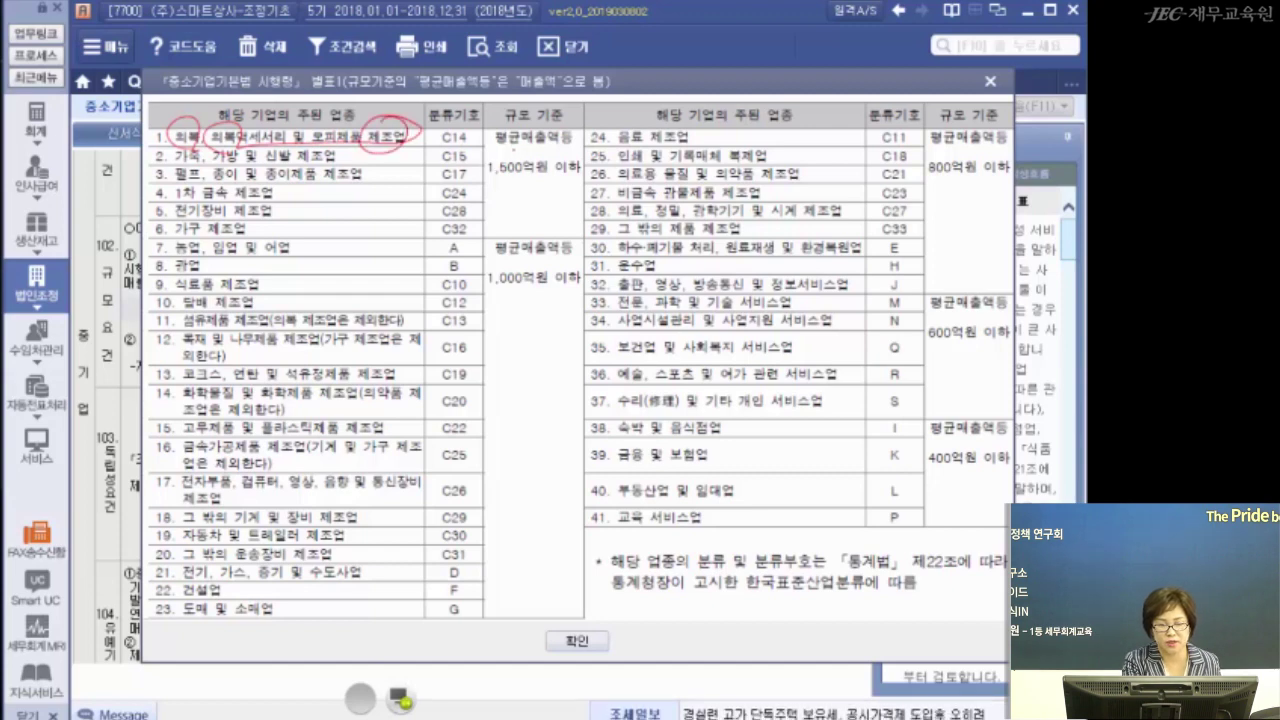
drag(484, 145, 590, 132)
mouse_move(490, 180)
mouse_down()
mouse_move(584, 160)
mouse_move(492, 152)
mouse_up()
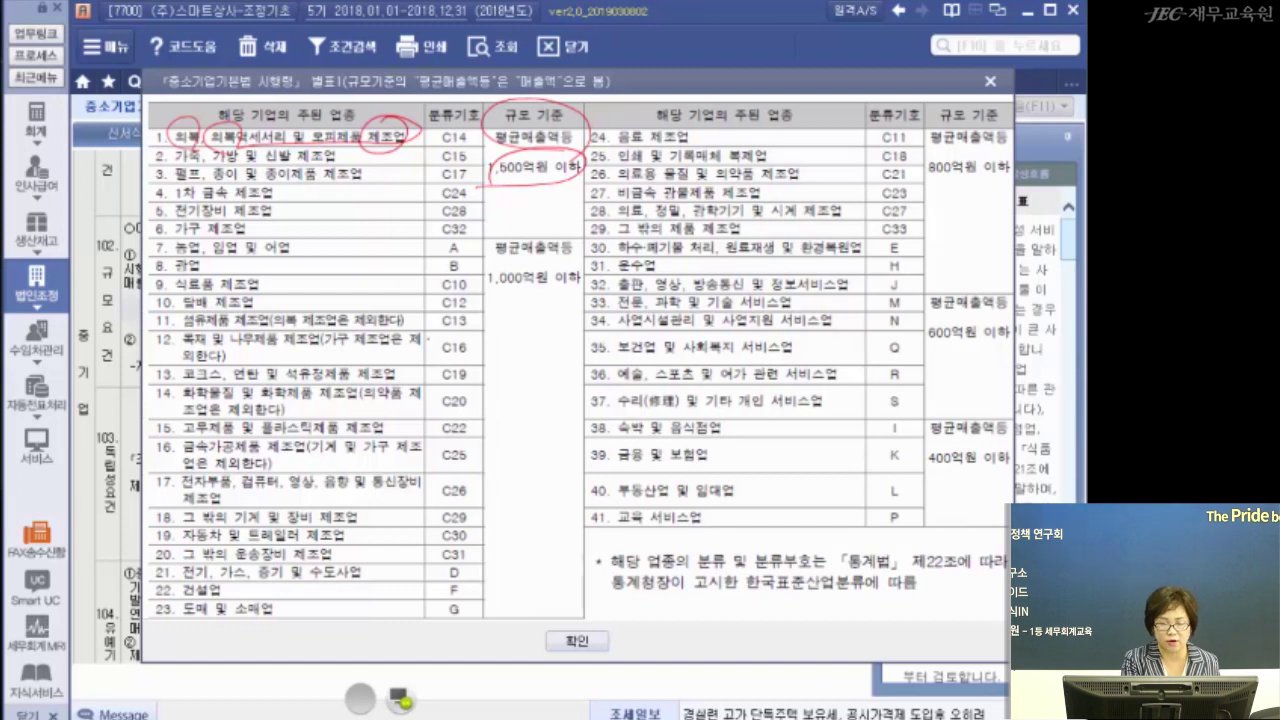
drag(140, 240, 560, 240)
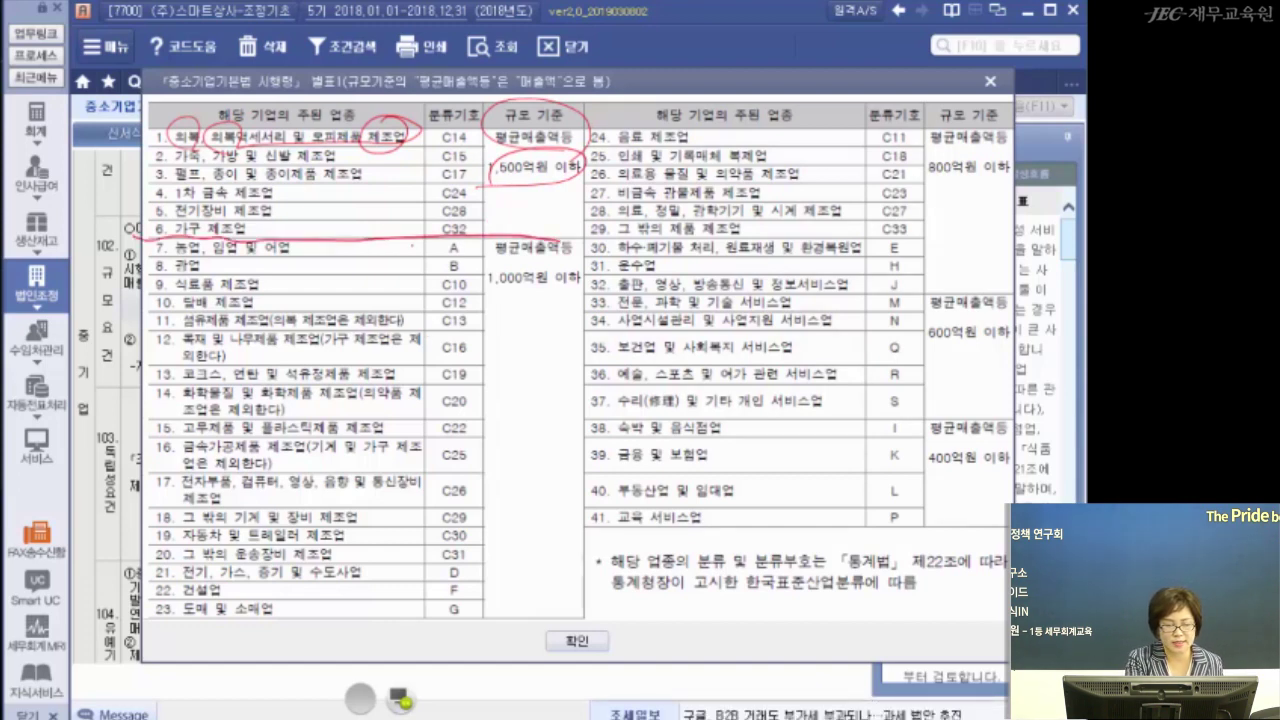
drag(163, 118, 153, 214)
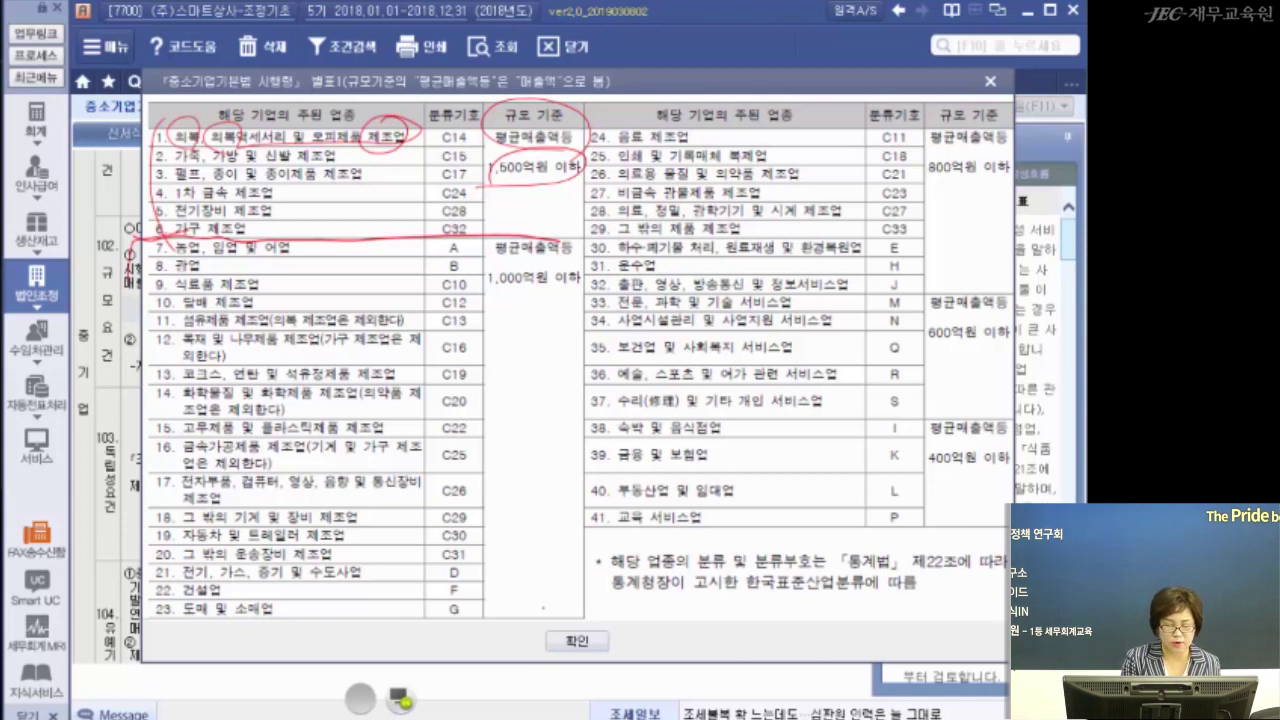
Mark the 1,000억원, 800억원, 600억원 and 400억원 size standards in the 별표1 table, then clear the marks and close the table
drag(522, 311, 580, 294)
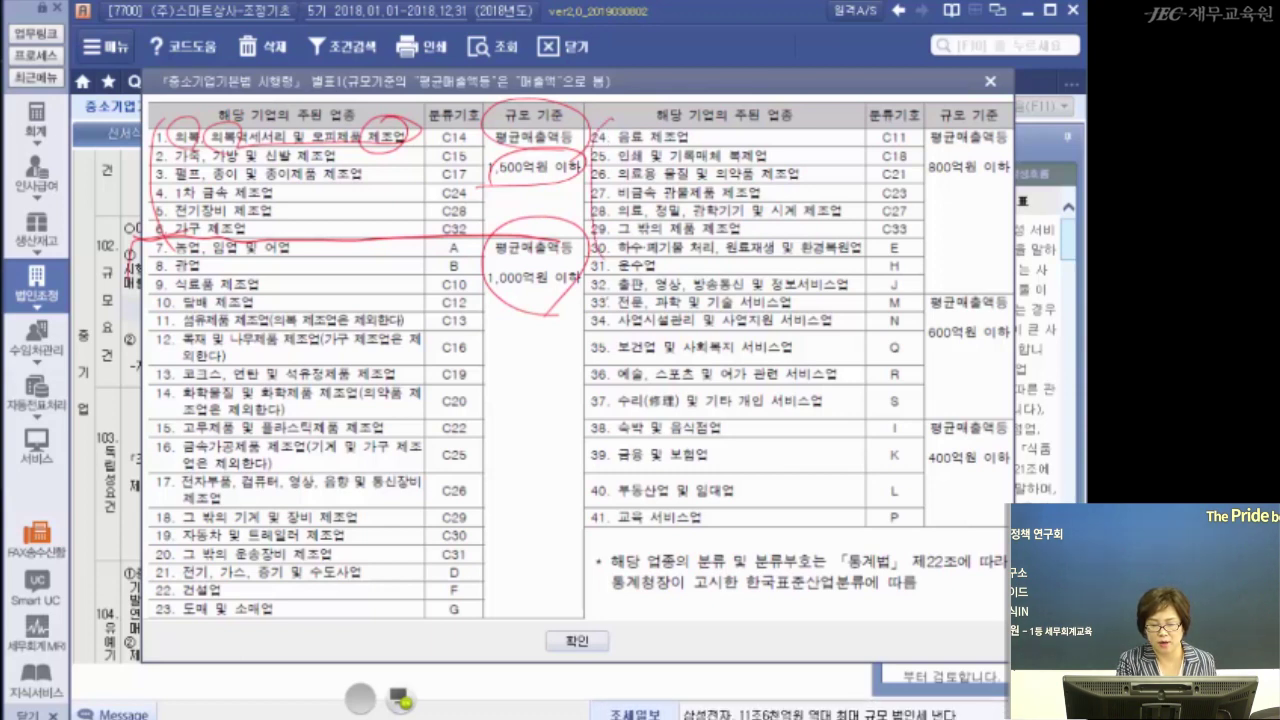
drag(600, 291, 800, 289)
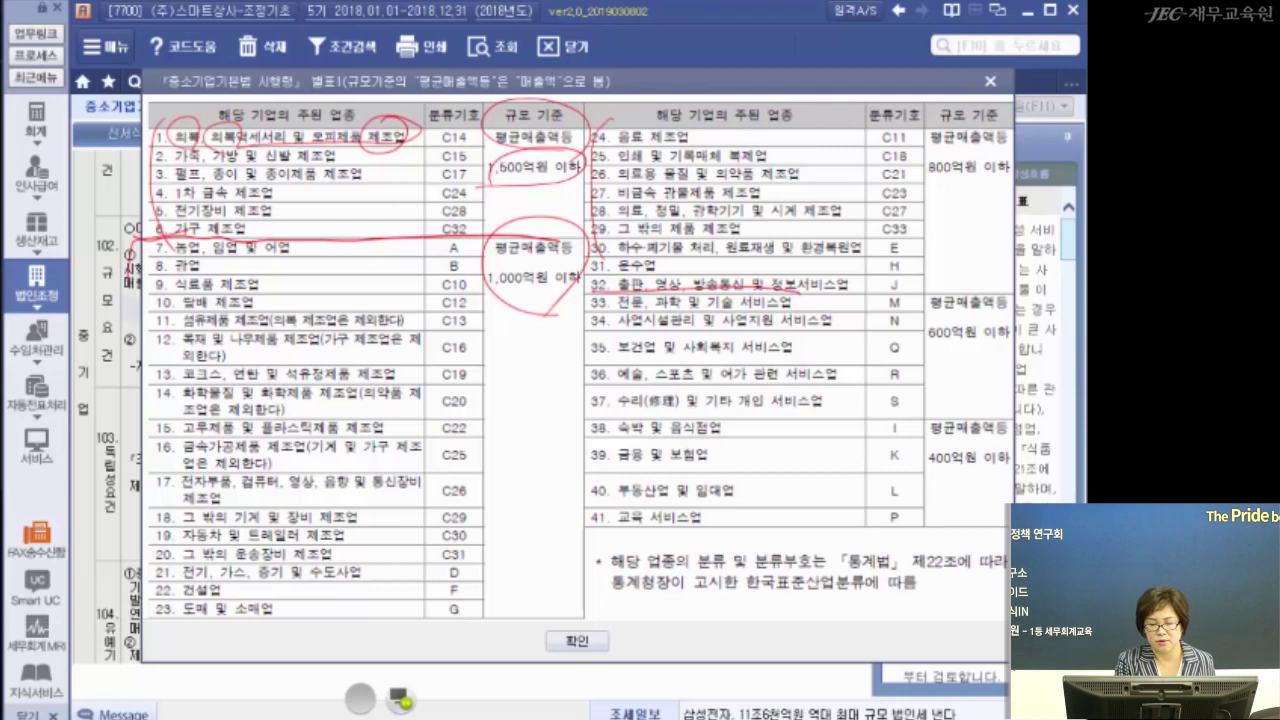
mouse_move(980, 195)
mouse_down()
mouse_move(930, 110)
mouse_move(990, 200)
mouse_up()
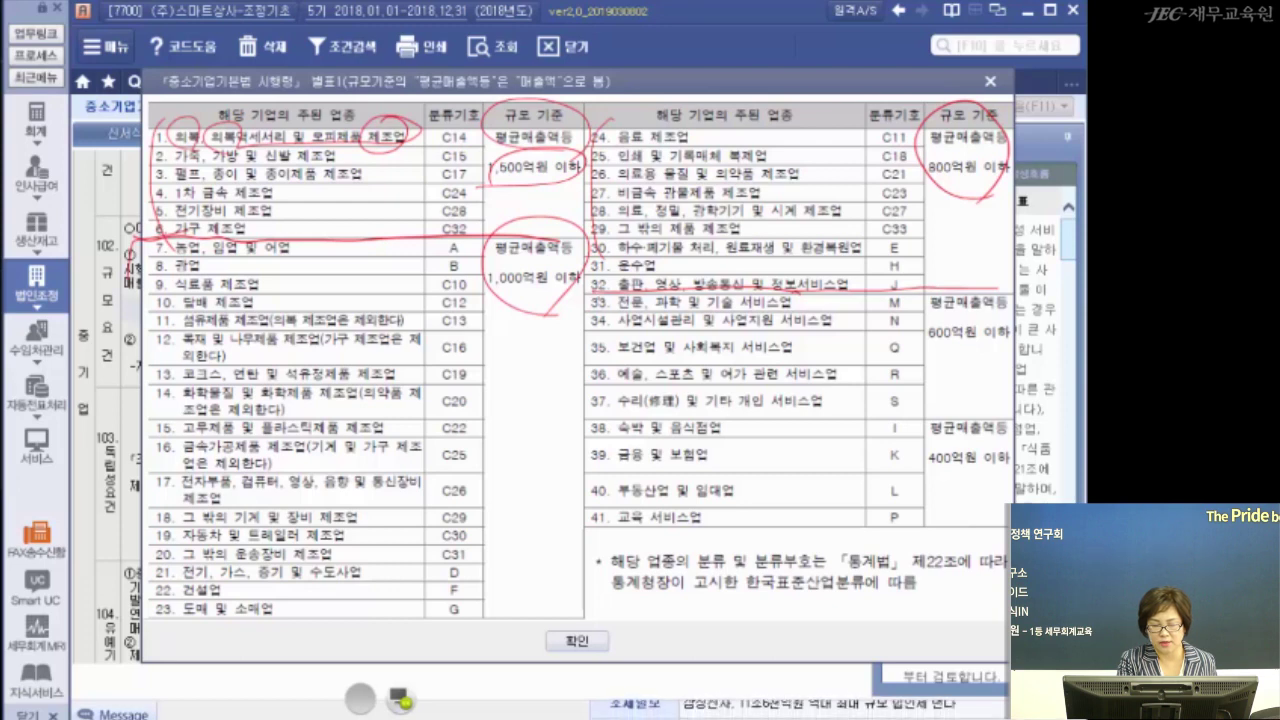
mouse_move(585, 292)
mouse_down()
mouse_move(562, 530)
mouse_move(620, 540)
mouse_up()
mouse_move(990, 270)
mouse_down()
mouse_move(1005, 330)
mouse_move(982, 380)
mouse_up()
mouse_move(536, 420)
mouse_down()
mouse_move(1002, 411)
mouse_move(1005, 462)
mouse_move(940, 410)
mouse_up()
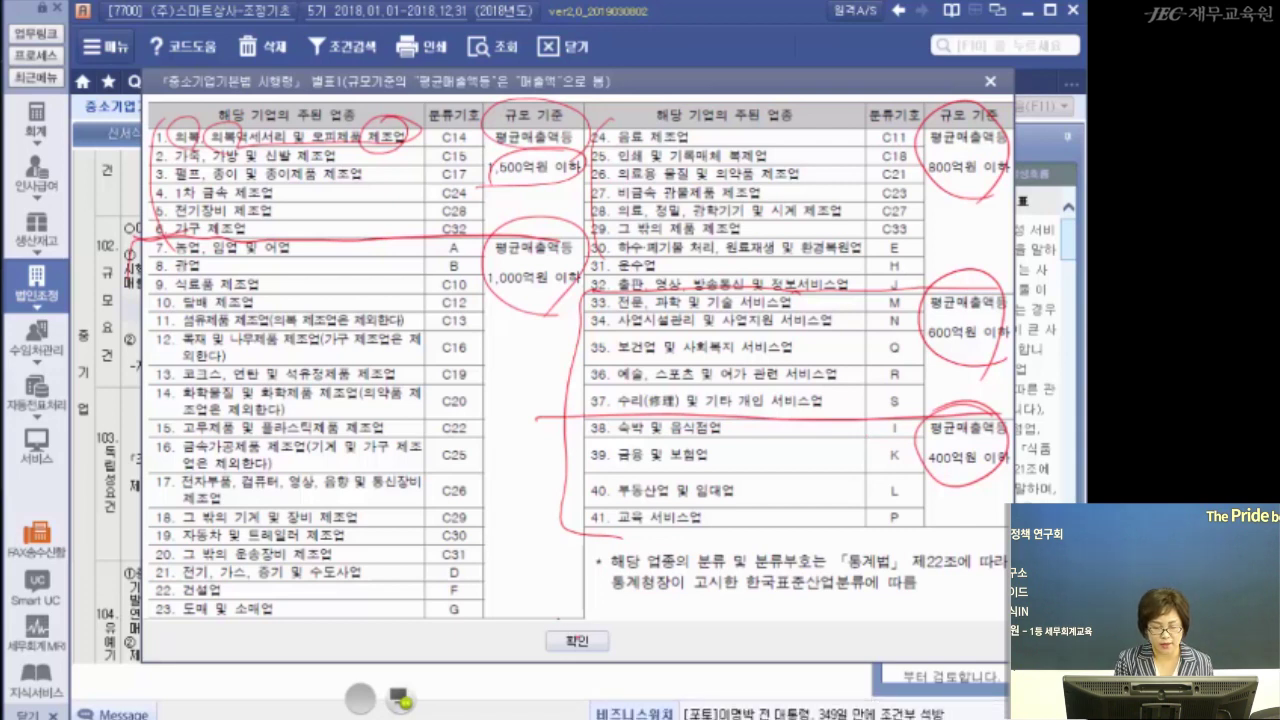
click(381, 689)
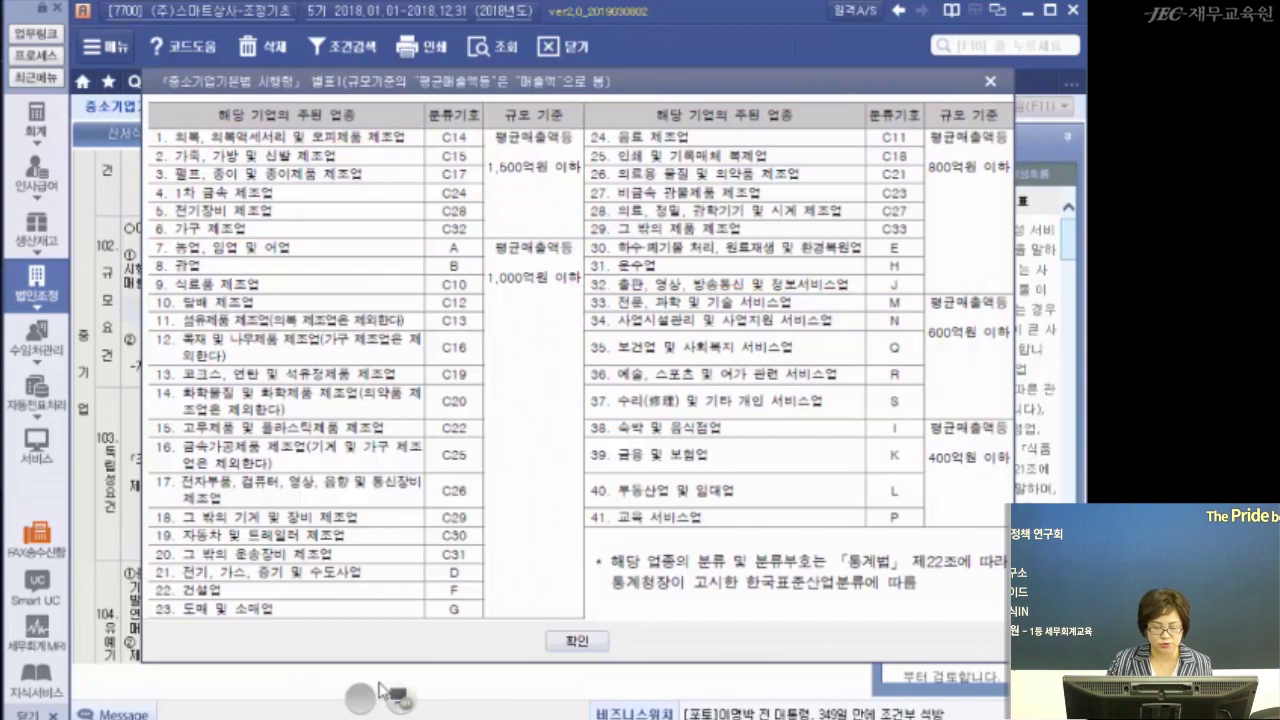
click(577, 640)
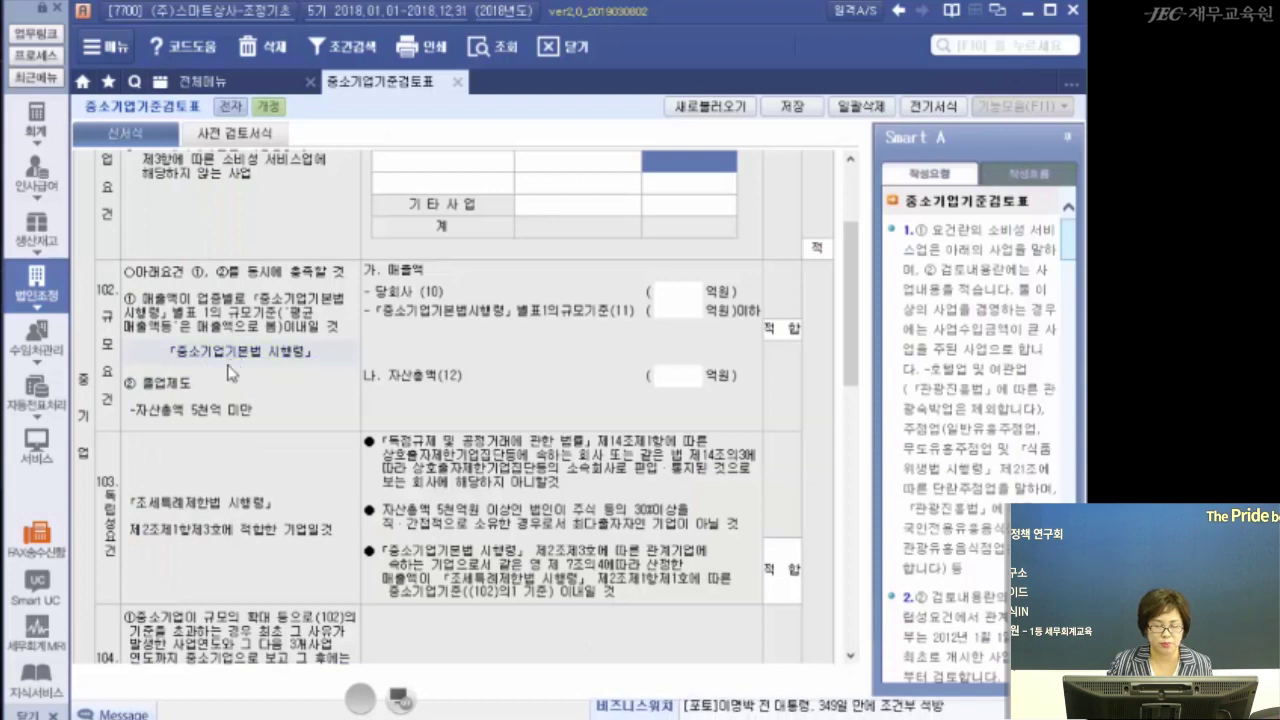
Look through the form's remaining requirement sections, then load the 신서식 contents into the 중소기업 요건 검토서식
scroll(229, 370, down, 1)
scroll(229, 370, down, 2)
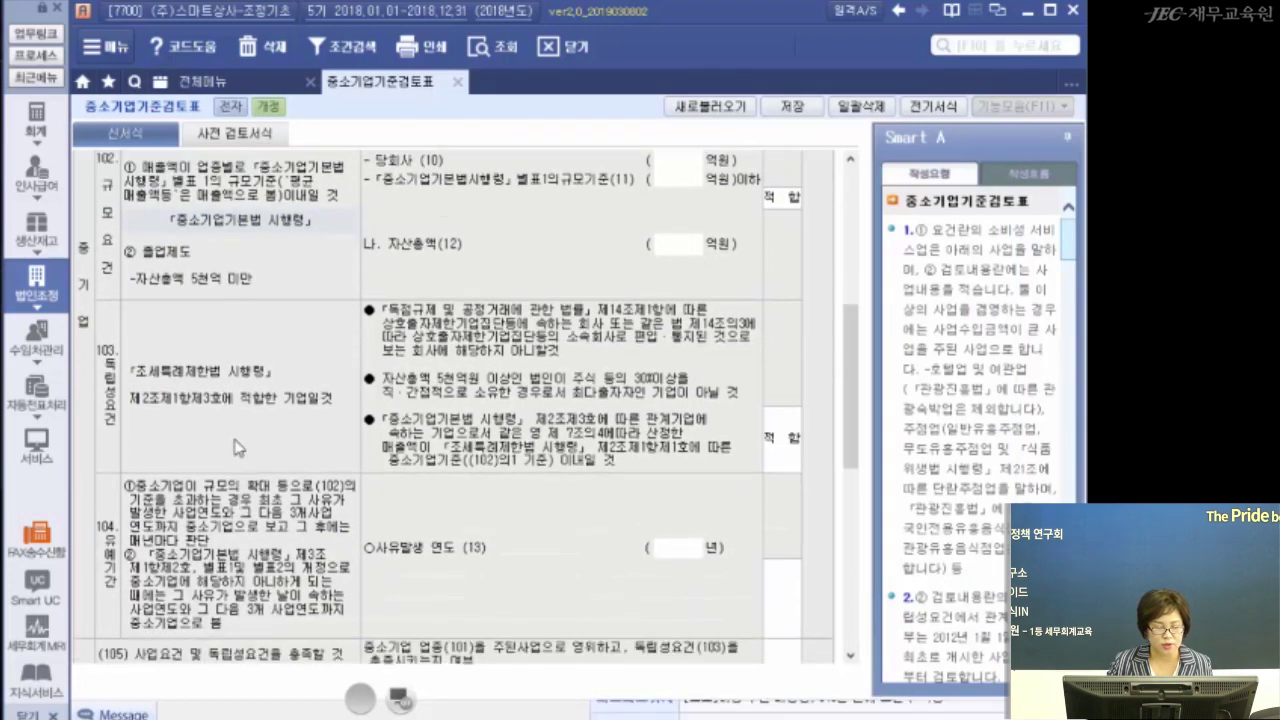
scroll(266, 502, down, 3)
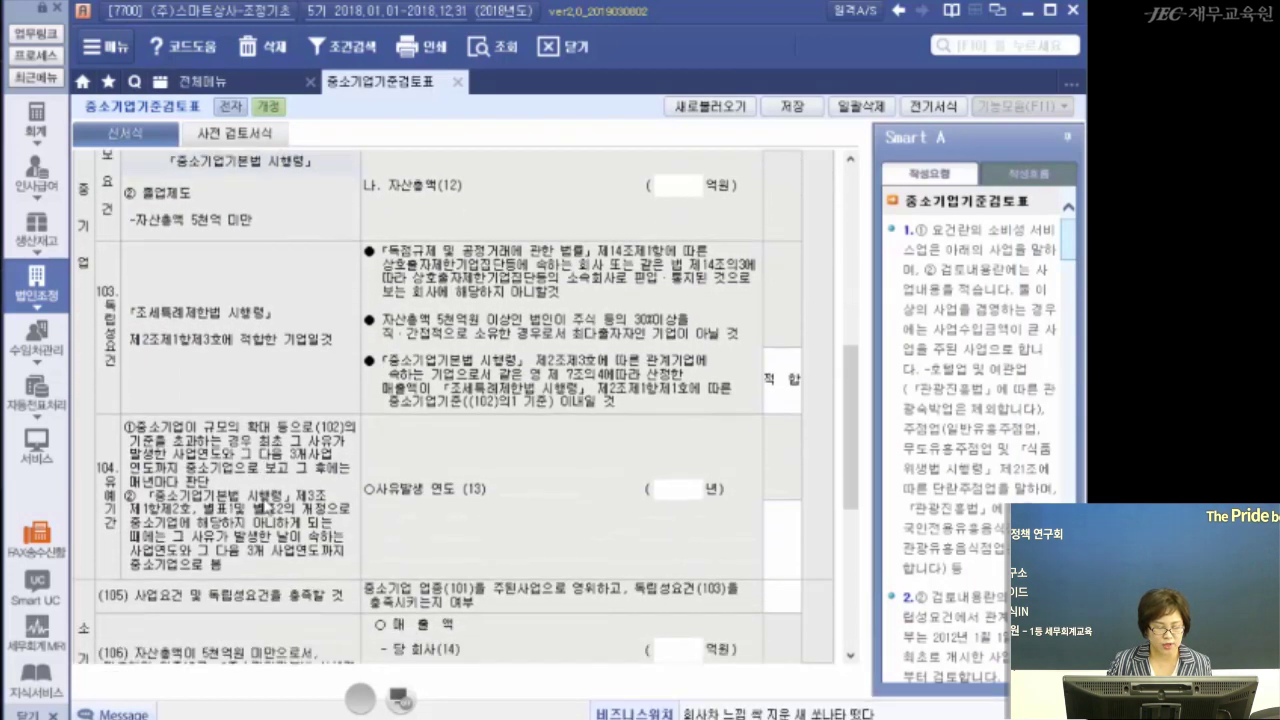
scroll(266, 510, down, 6)
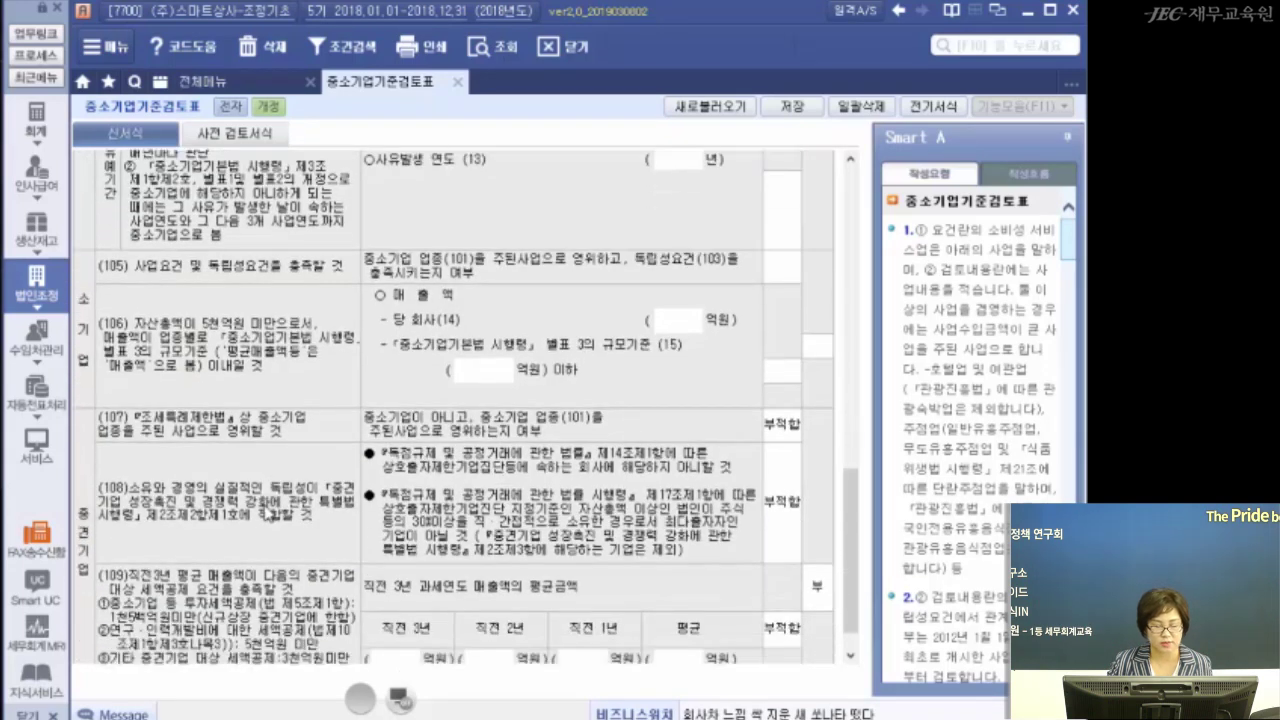
drag(850, 545, 850, 252)
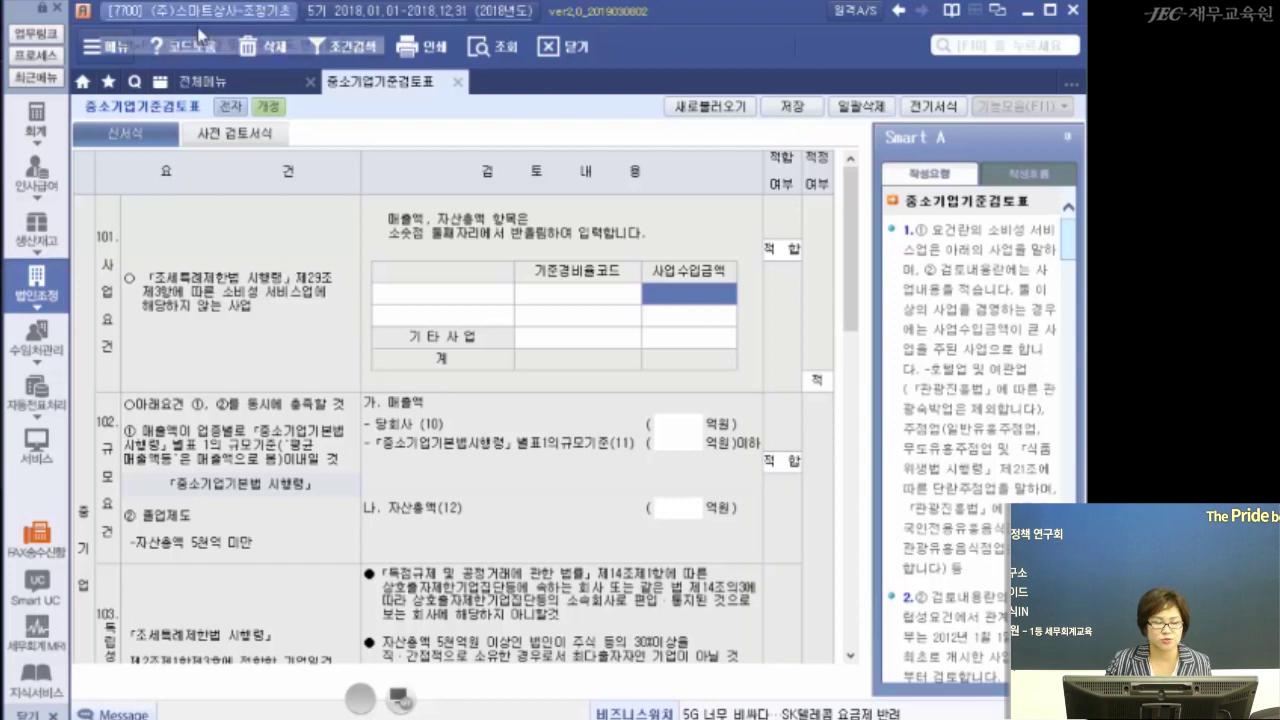
click(266, 137)
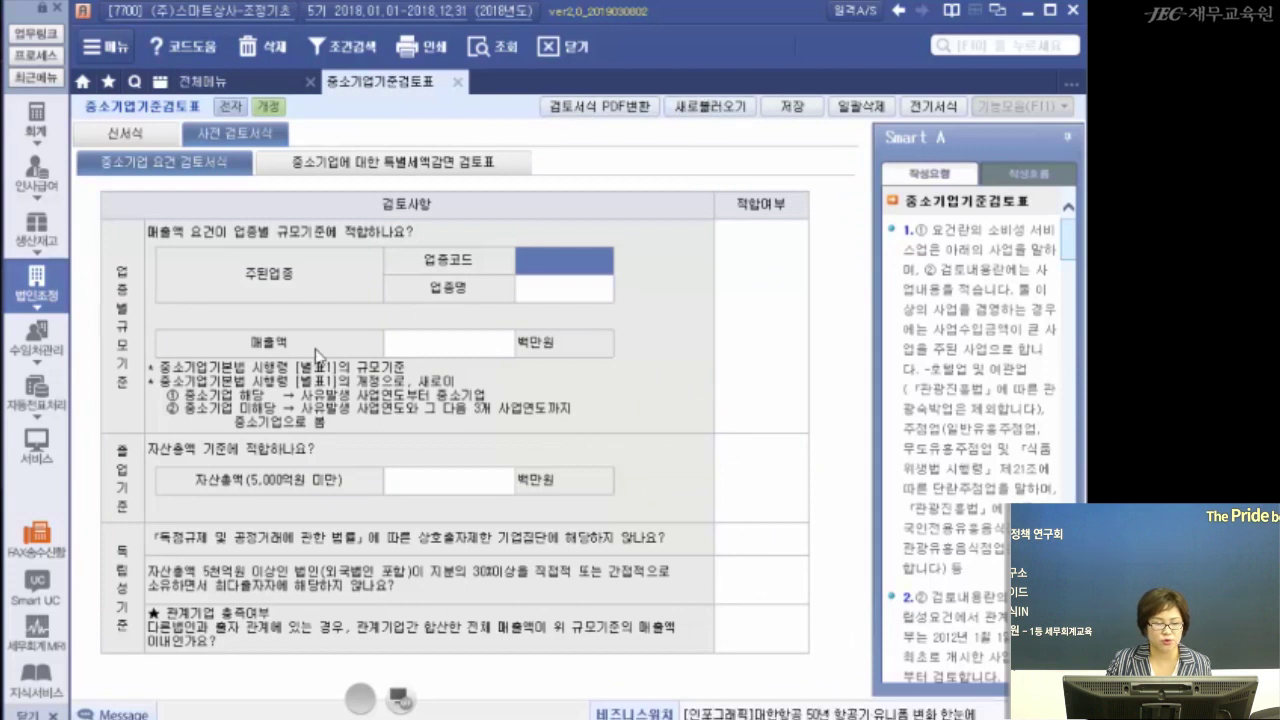
click(710, 105)
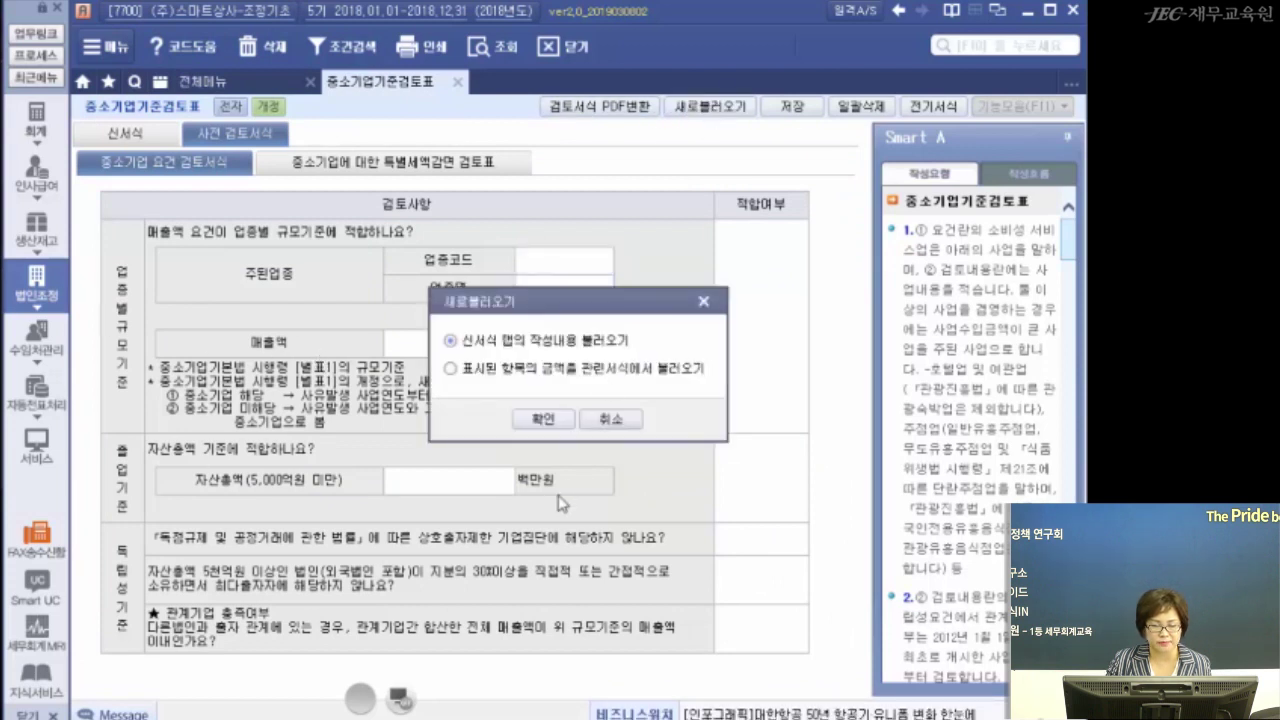
click(544, 420)
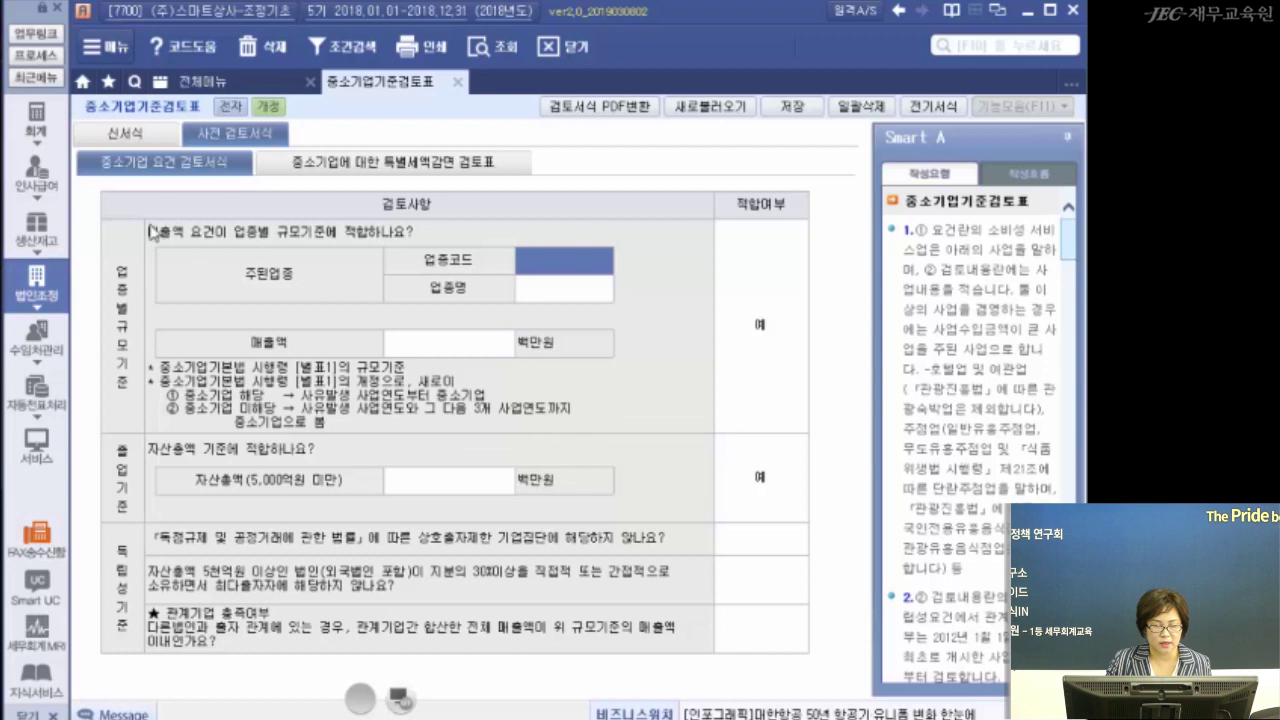
Examine the 매출액 and 자산총액 cells, and the 감면율 criteria in the 중소기업에 대한 특별세액감면 검토표
click(466, 355)
click(386, 488)
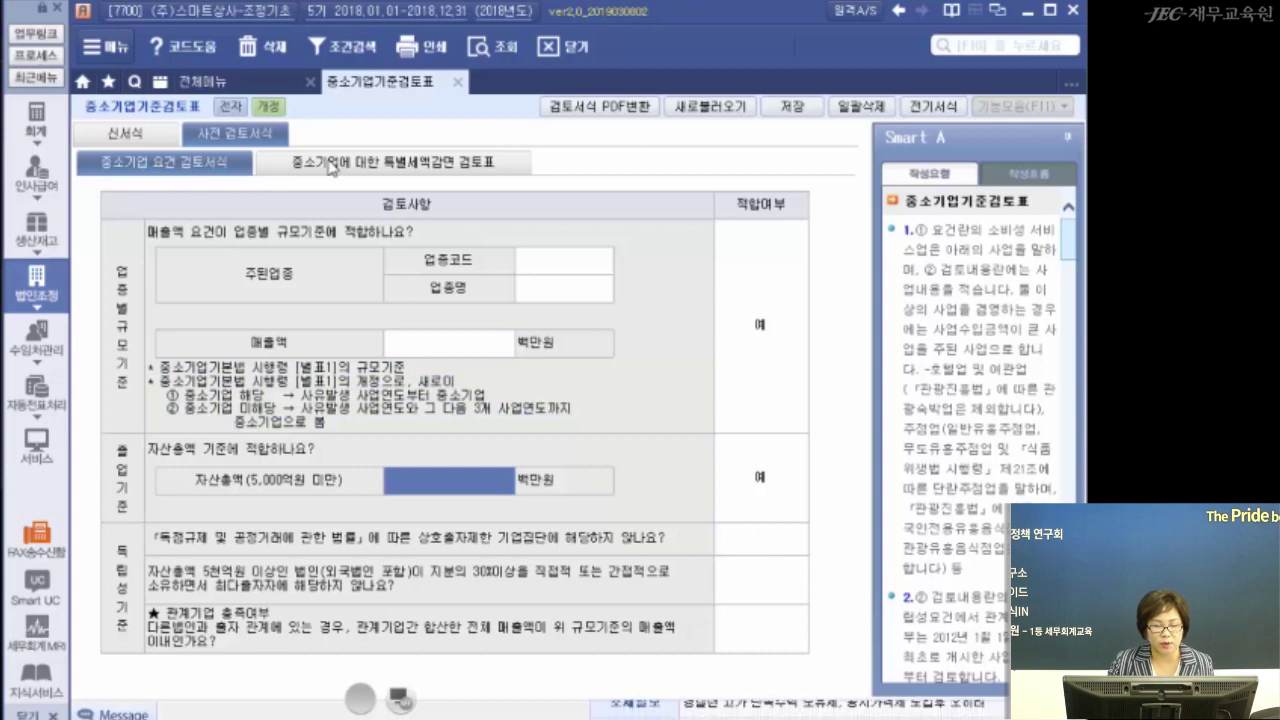
click(486, 168)
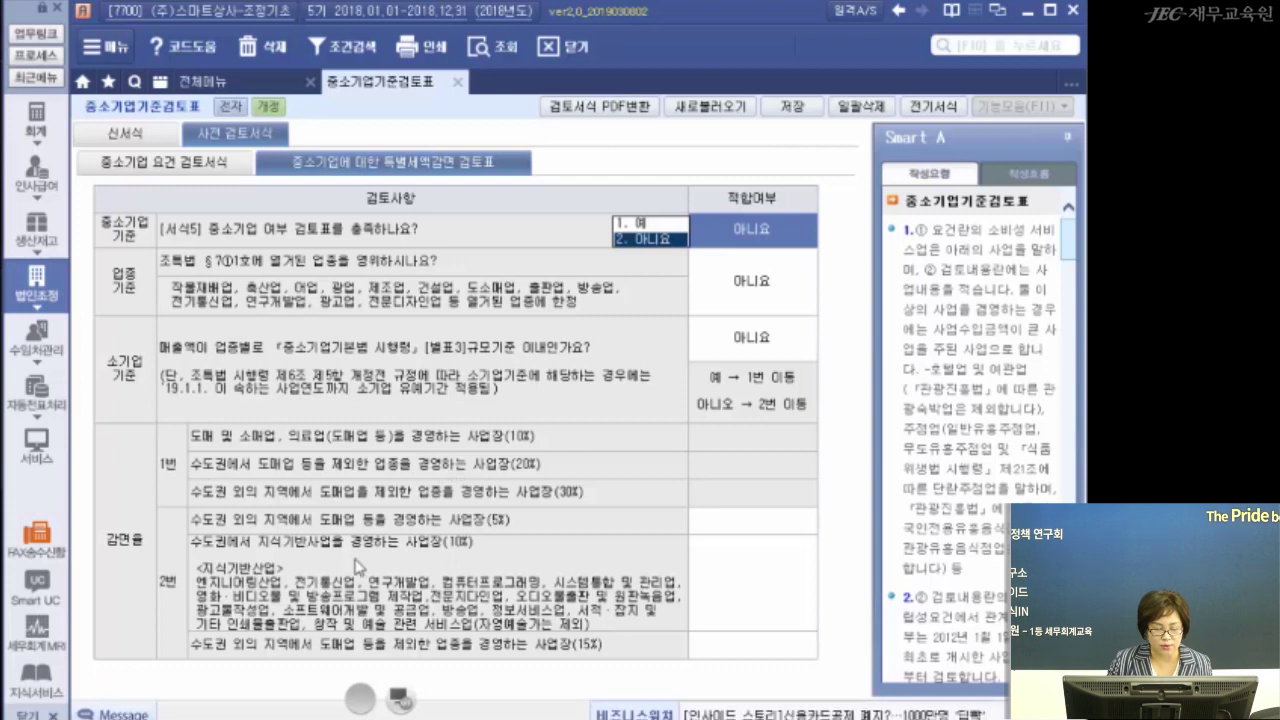
click(740, 572)
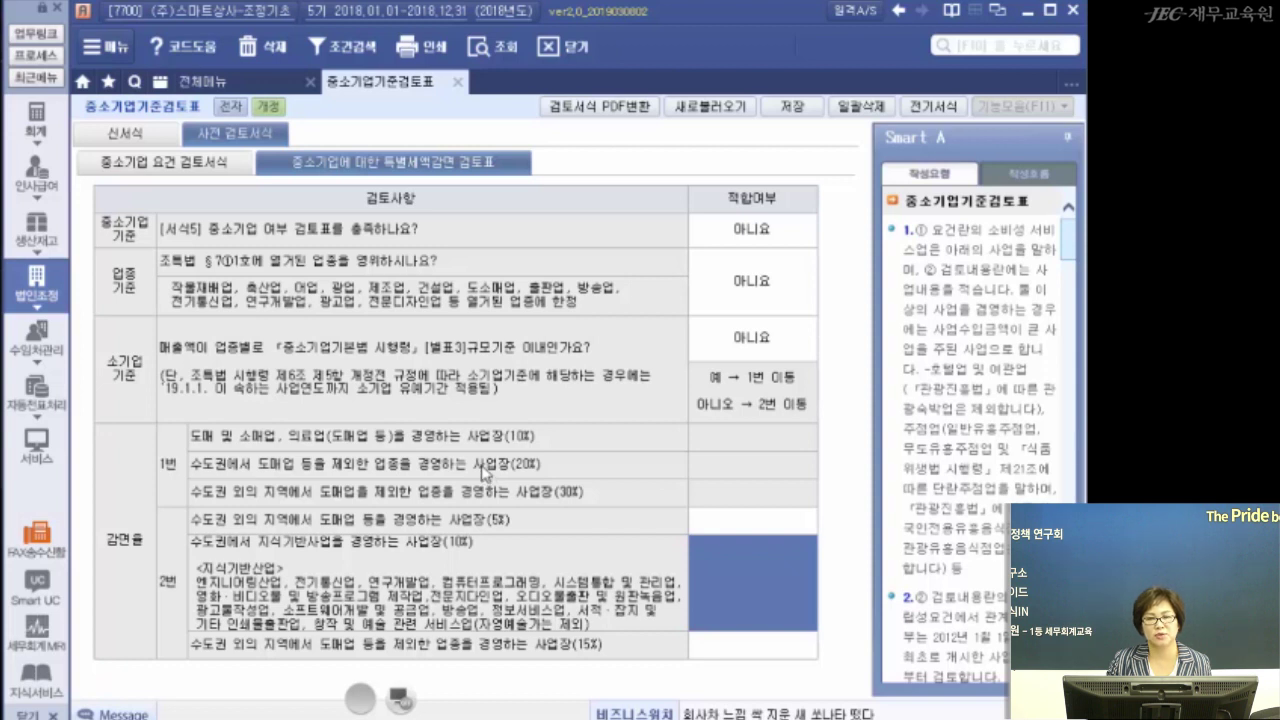
Close the 중소기업기준검토표 form and open 작성순서/flow chart(2) under 기초사항검토
click(459, 88)
click(688, 428)
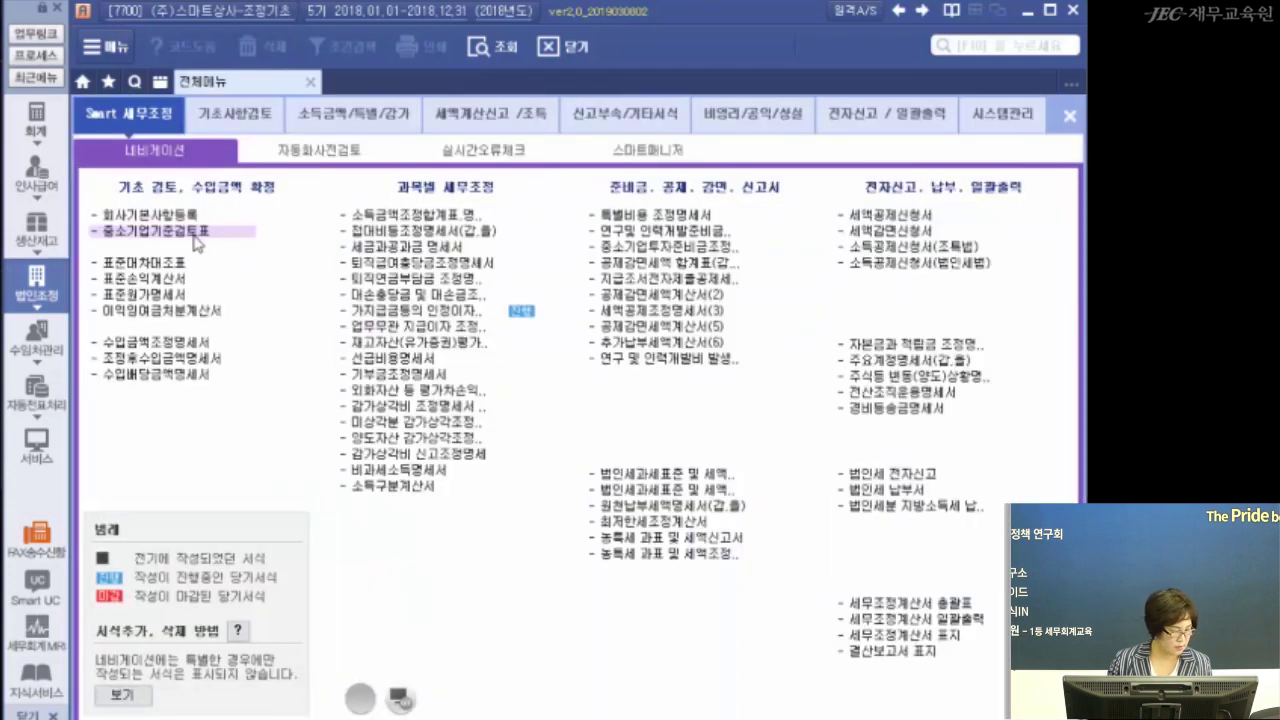
click(197, 236)
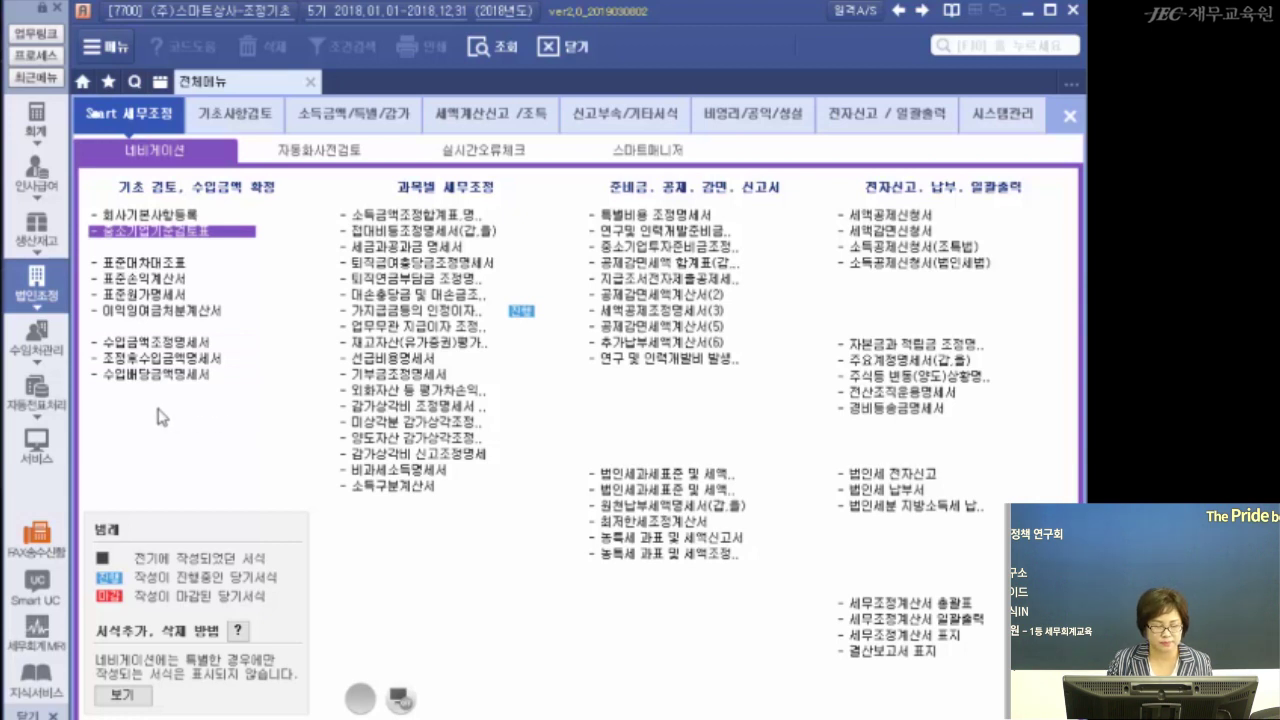
click(252, 118)
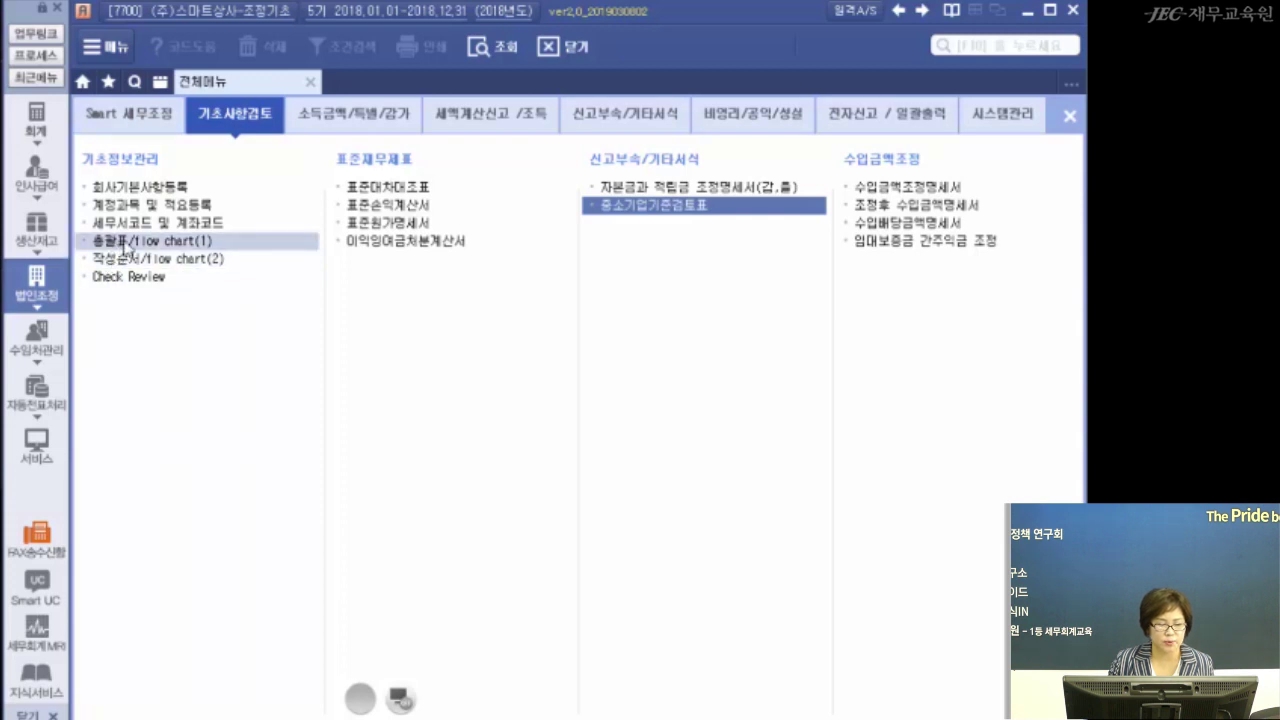
click(126, 258)
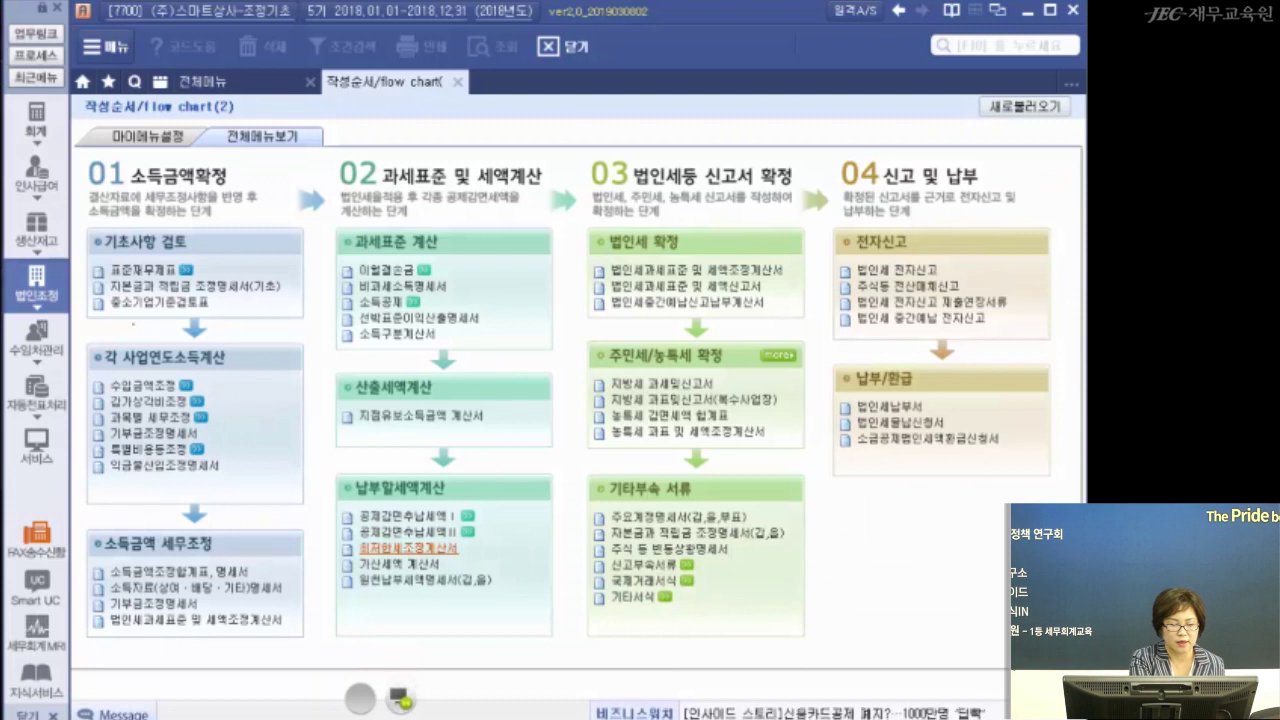
Circle 기초사항 검토 in the flow chart, annotate its 표준재무제표 and 자본금과 적립금 조정명세서(기초) items, and clear the marks
mouse_move(300, 250)
mouse_down()
mouse_move(140, 320)
mouse_move(290, 225)
mouse_move(100, 240)
mouse_up()
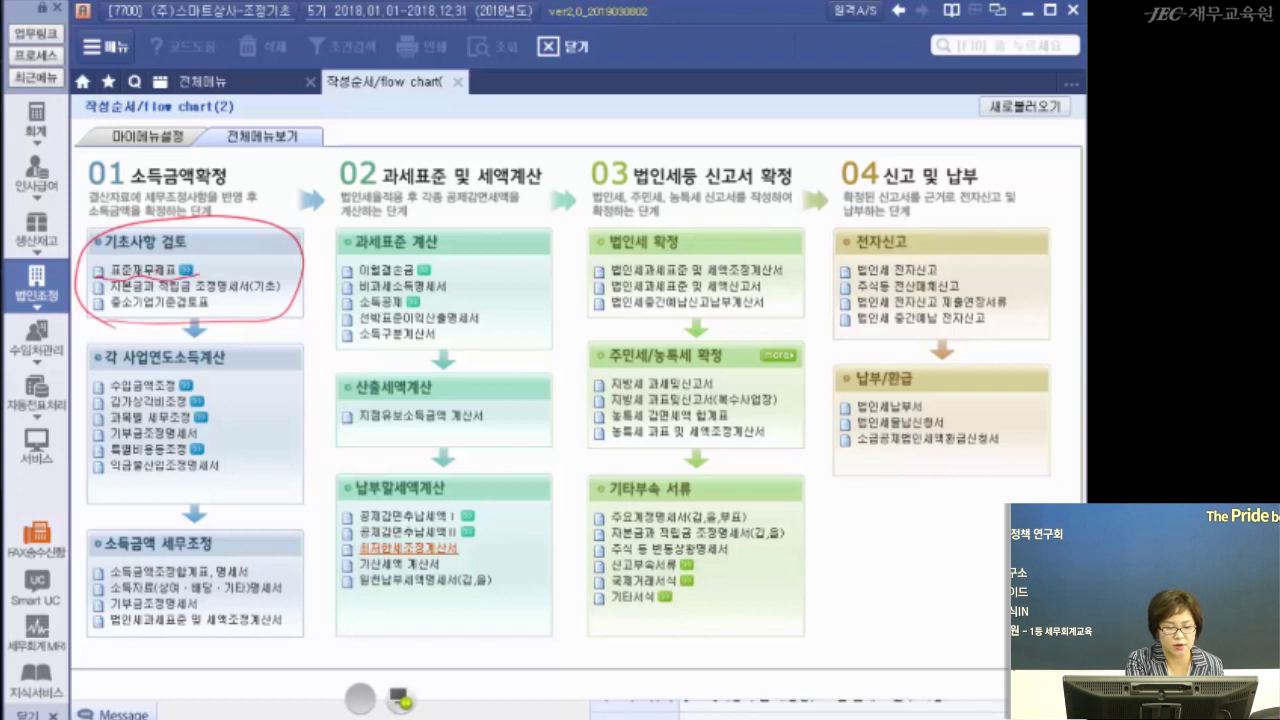
drag(195, 212, 235, 211)
mouse_move(180, 272)
mouse_down()
mouse_move(220, 232)
mouse_move(244, 242)
mouse_move(280, 222)
mouse_move(240, 182)
mouse_move(304, 214)
mouse_up()
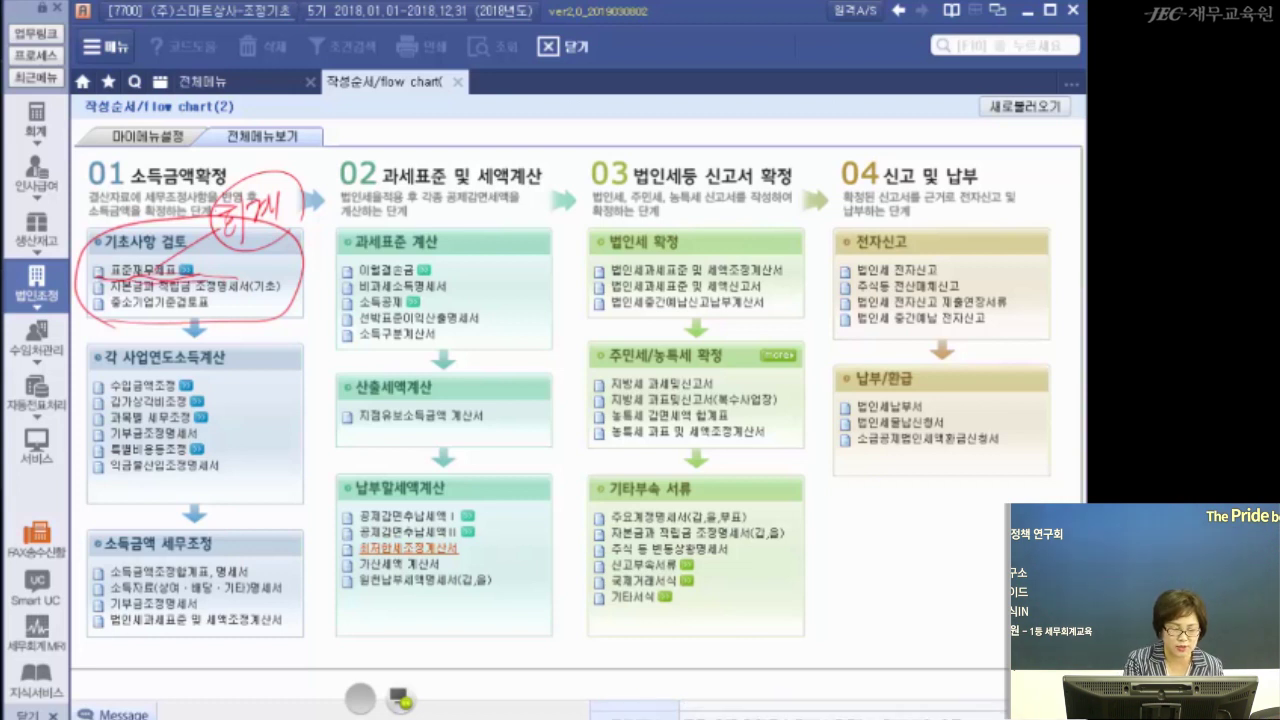
mouse_move(104, 294)
mouse_down()
mouse_move(282, 284)
mouse_move(136, 280)
mouse_move(102, 306)
mouse_up()
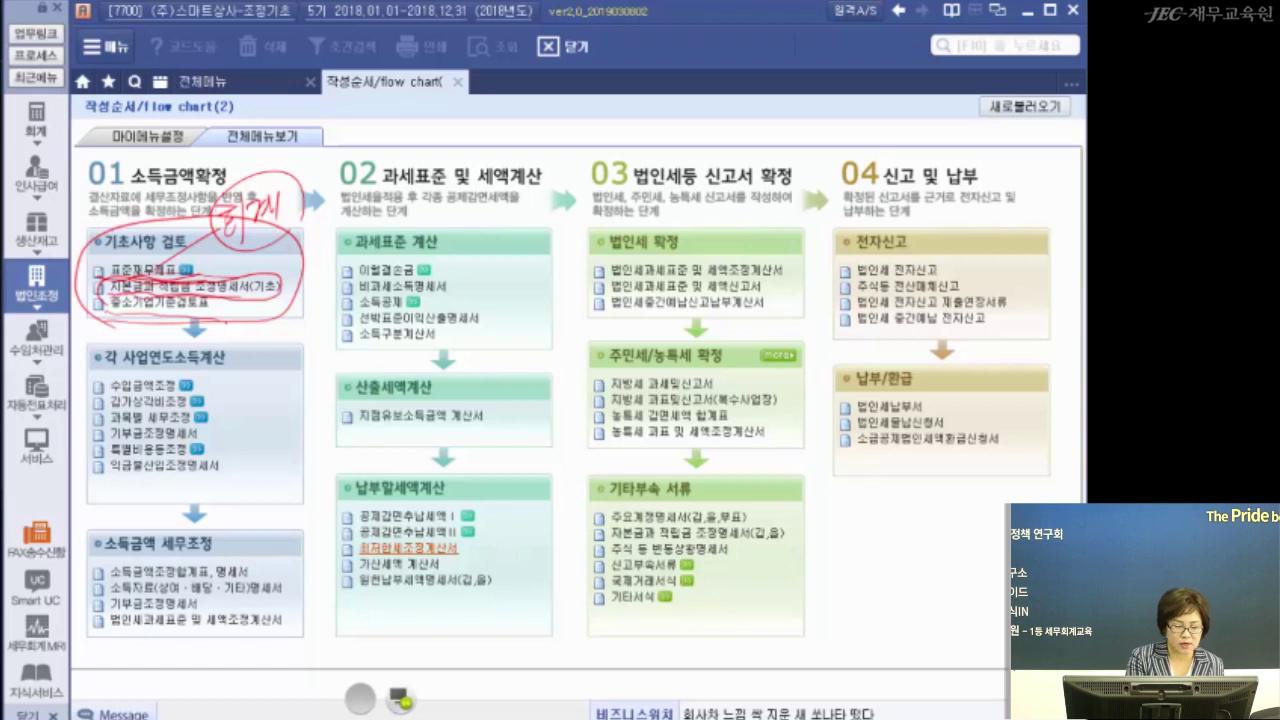
click(374, 701)
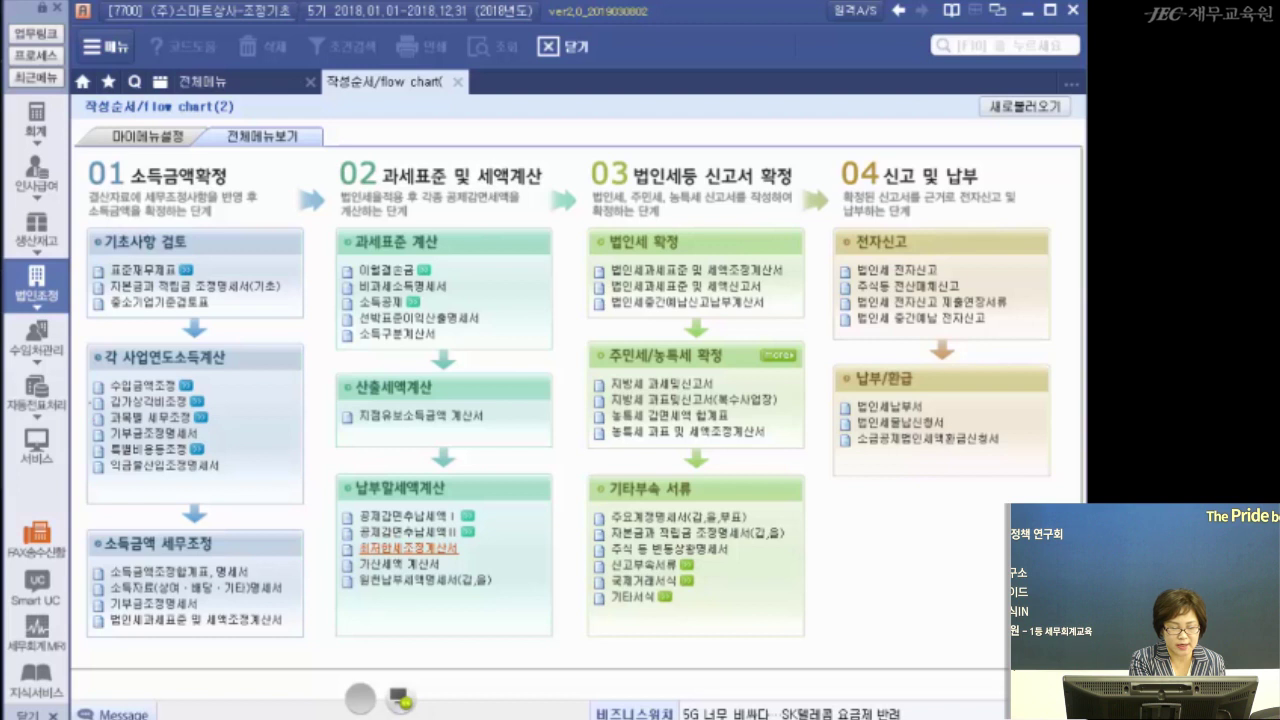
Circle 수입금액조정, bracket the 각 사업연도소득계산 items, mark 기부금조정명세서, and clear the marks
mouse_move(72, 392)
mouse_down()
mouse_move(190, 393)
mouse_move(95, 378)
mouse_up()
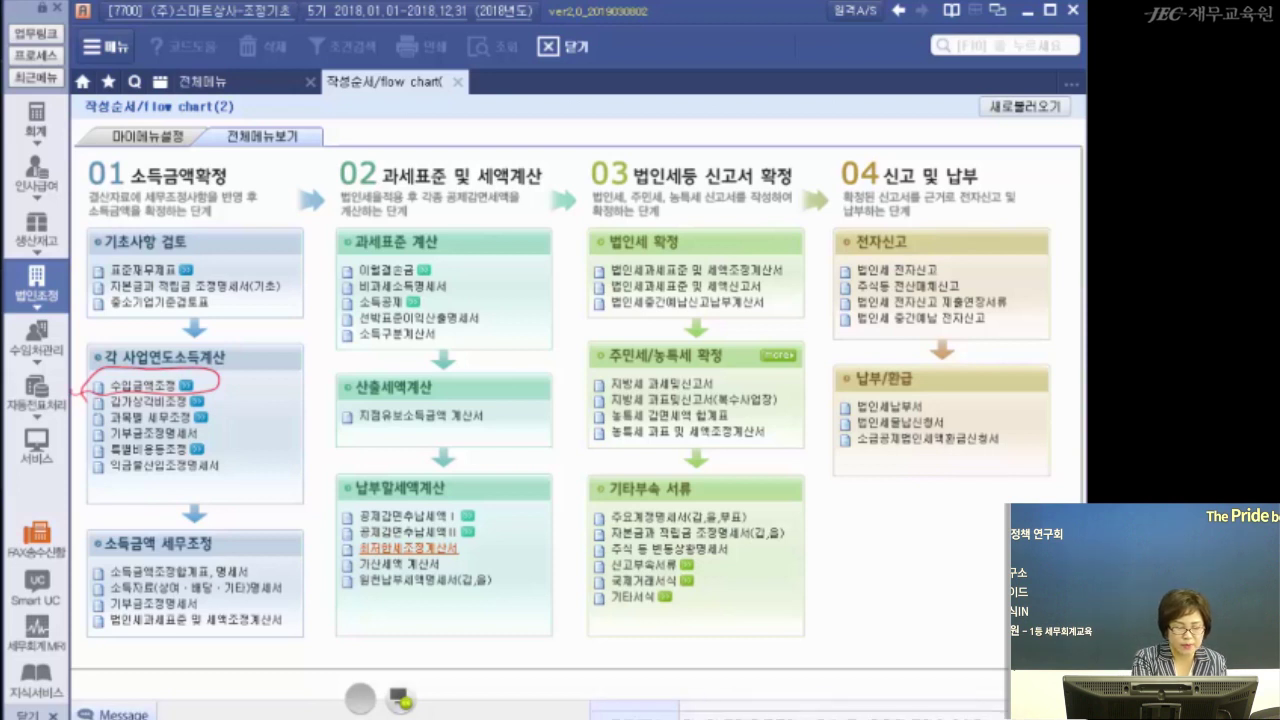
drag(88, 398, 82, 520)
drag(248, 381, 265, 505)
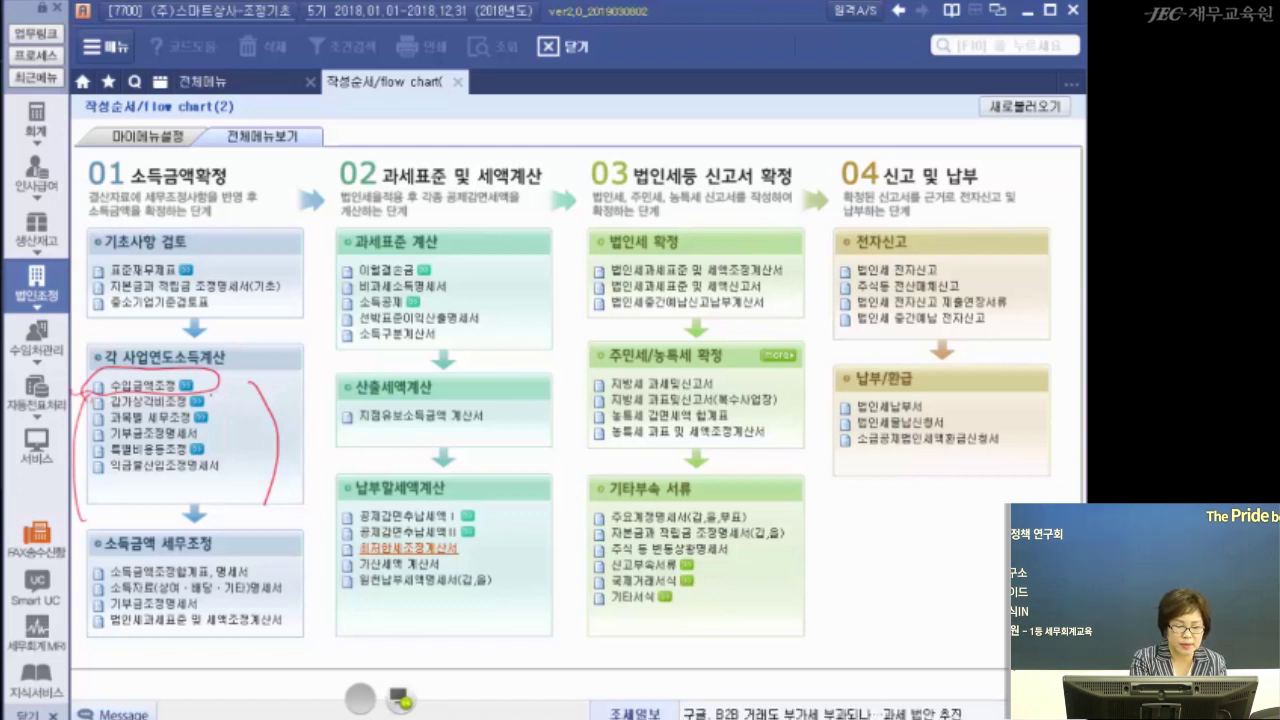
drag(218, 397, 220, 421)
mouse_move(84, 438)
mouse_down()
mouse_move(205, 425)
mouse_move(86, 446)
mouse_up()
drag(198, 440, 238, 431)
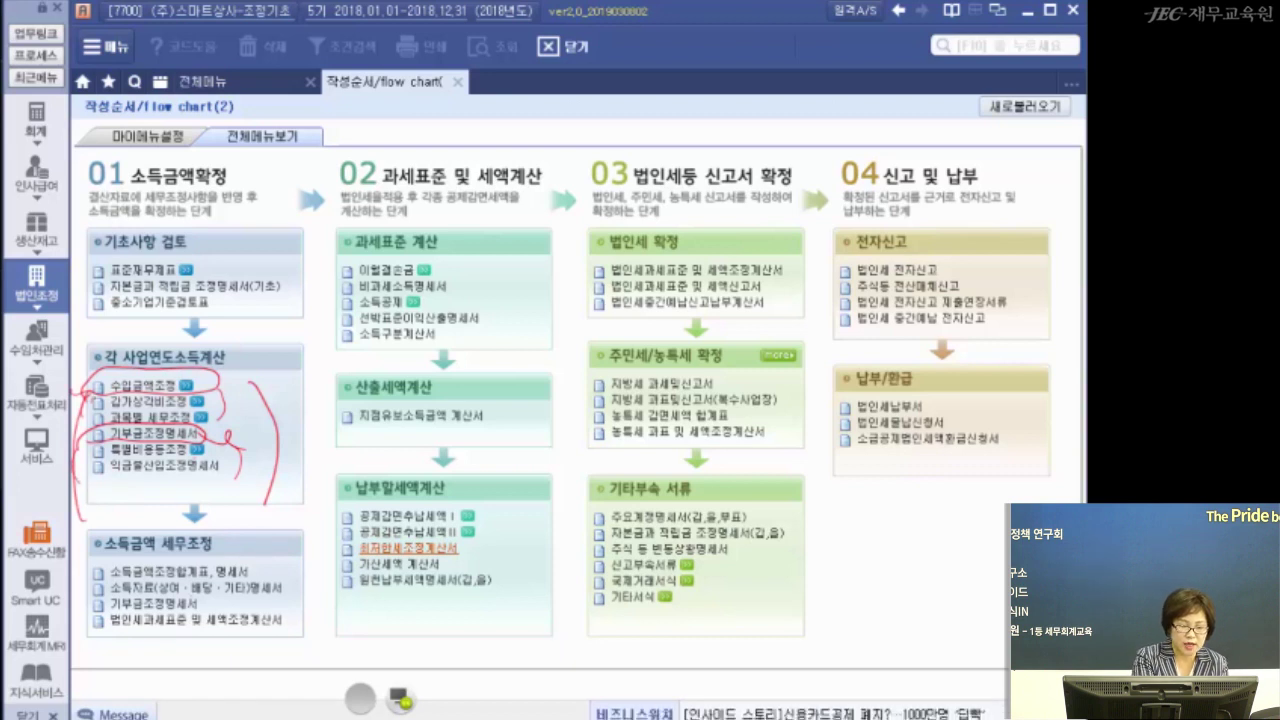
key(Escape)
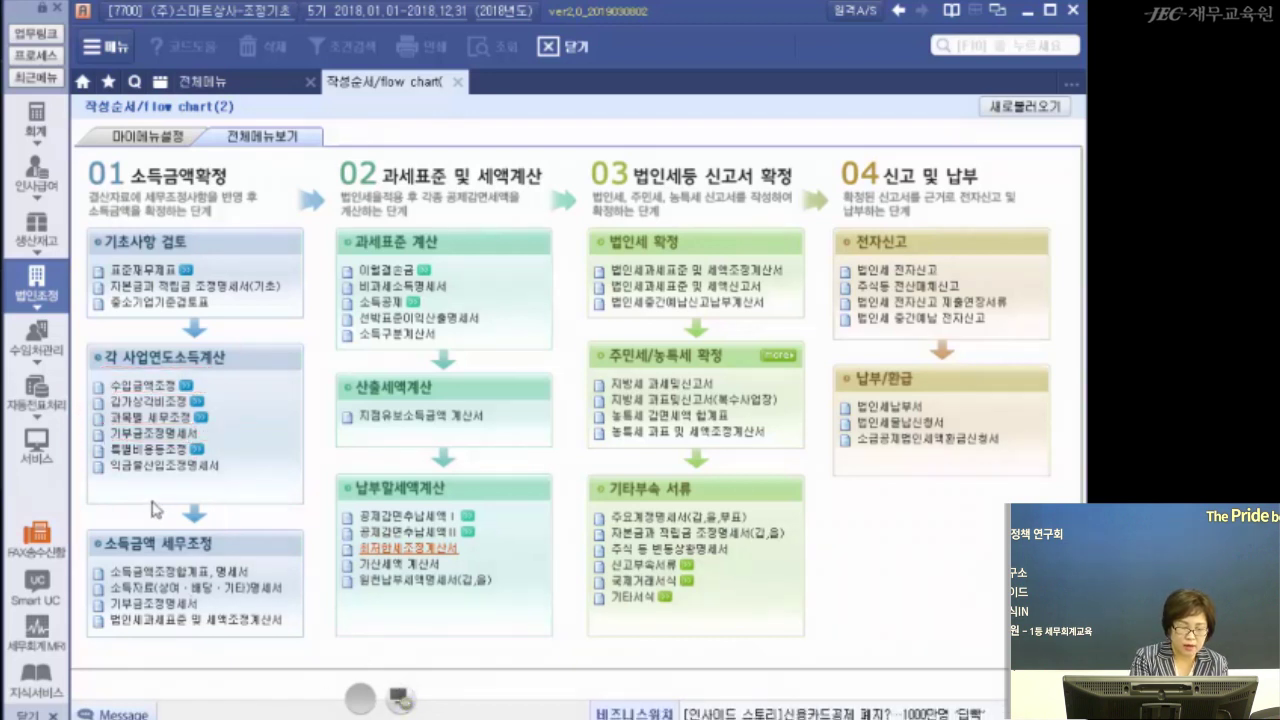
Bracket the 각 사업연도소득계산 items again and handwrite 익금 ± and 손금 ± beside them in red
drag(96, 366, 92, 459)
drag(254, 372, 242, 493)
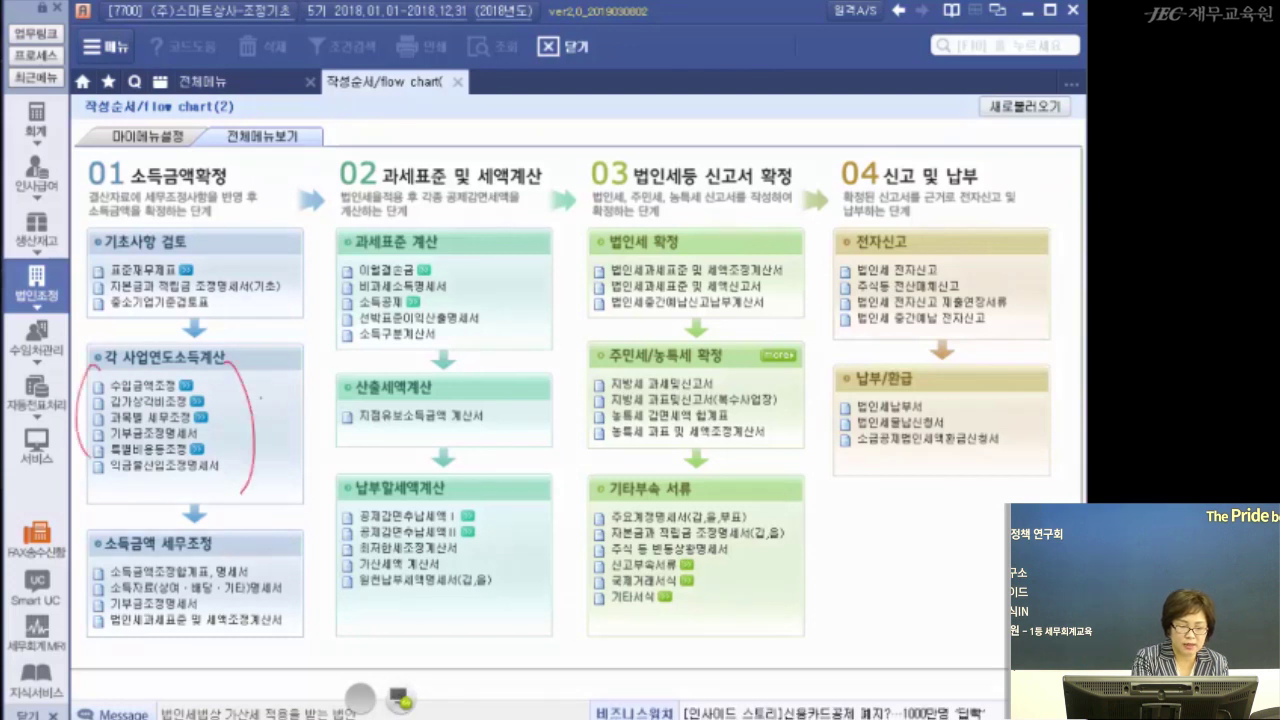
mouse_move(256, 372)
mouse_down()
mouse_move(272, 405)
mouse_move(298, 392)
mouse_move(305, 406)
mouse_up()
mouse_move(256, 458)
mouse_down()
mouse_move(296, 445)
mouse_move(290, 478)
mouse_move(312, 476)
mouse_up()
drag(318, 383, 356, 380)
mouse_move(336, 359)
mouse_down()
mouse_move(334, 397)
mouse_move(360, 402)
mouse_up()
mouse_move(328, 444)
mouse_down()
mouse_move(354, 442)
mouse_move(342, 468)
mouse_move(362, 462)
mouse_up()
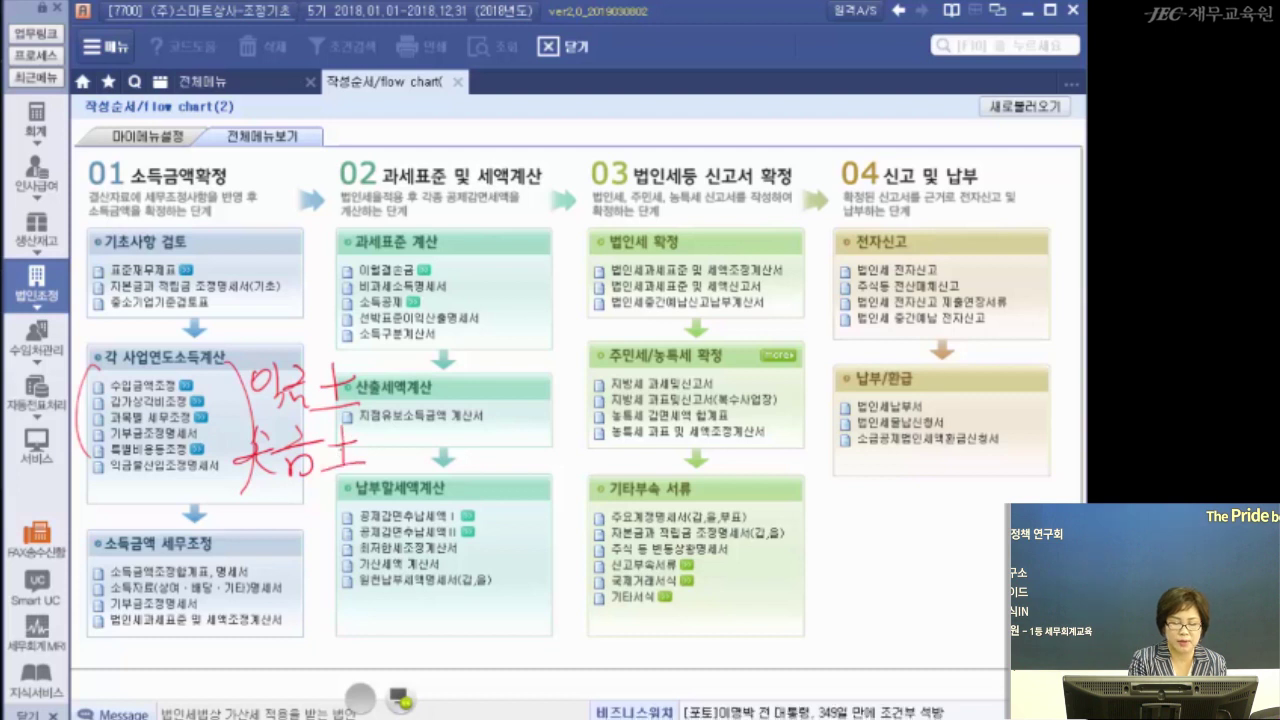
Extend the red brackets around the 각 사업연도소득계산 items, underline 손금 ±, and link them to a circled 소득금액 세무조정 in the flow chart
drag(72, 436, 96, 518)
mouse_move(236, 376)
mouse_down()
mouse_move(246, 496)
mouse_move(340, 488)
mouse_up()
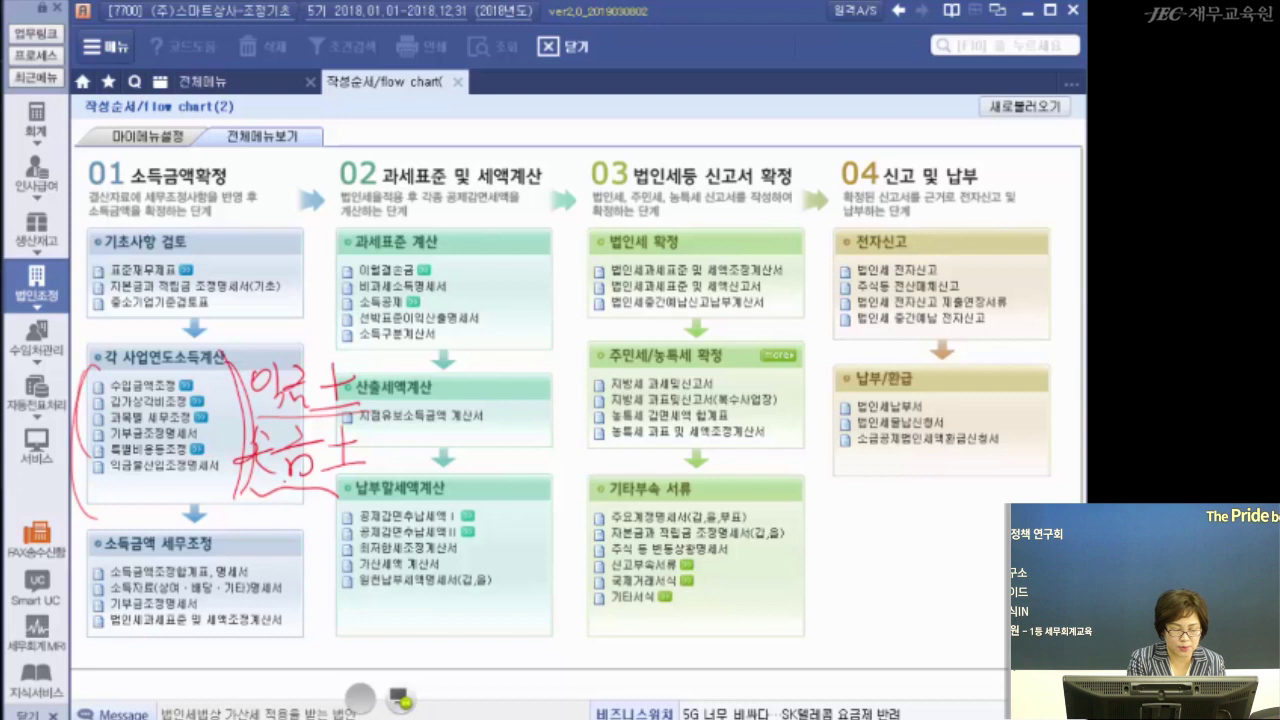
mouse_move(80, 575)
mouse_down()
mouse_move(224, 583)
mouse_move(172, 530)
mouse_move(80, 578)
mouse_up()
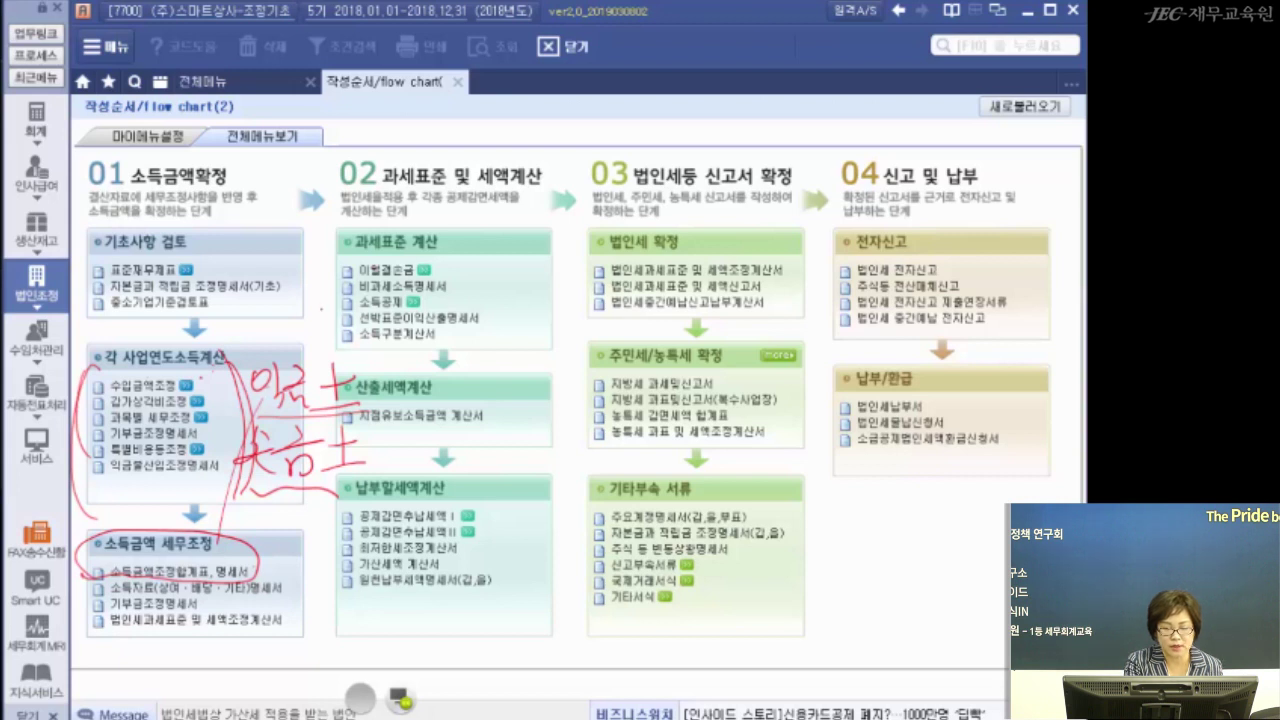
Underline and bracket the 과세표준 계산 items in red and link them to a circled 법인세과세표준 및 세액조정계산서
drag(466, 259, 511, 258)
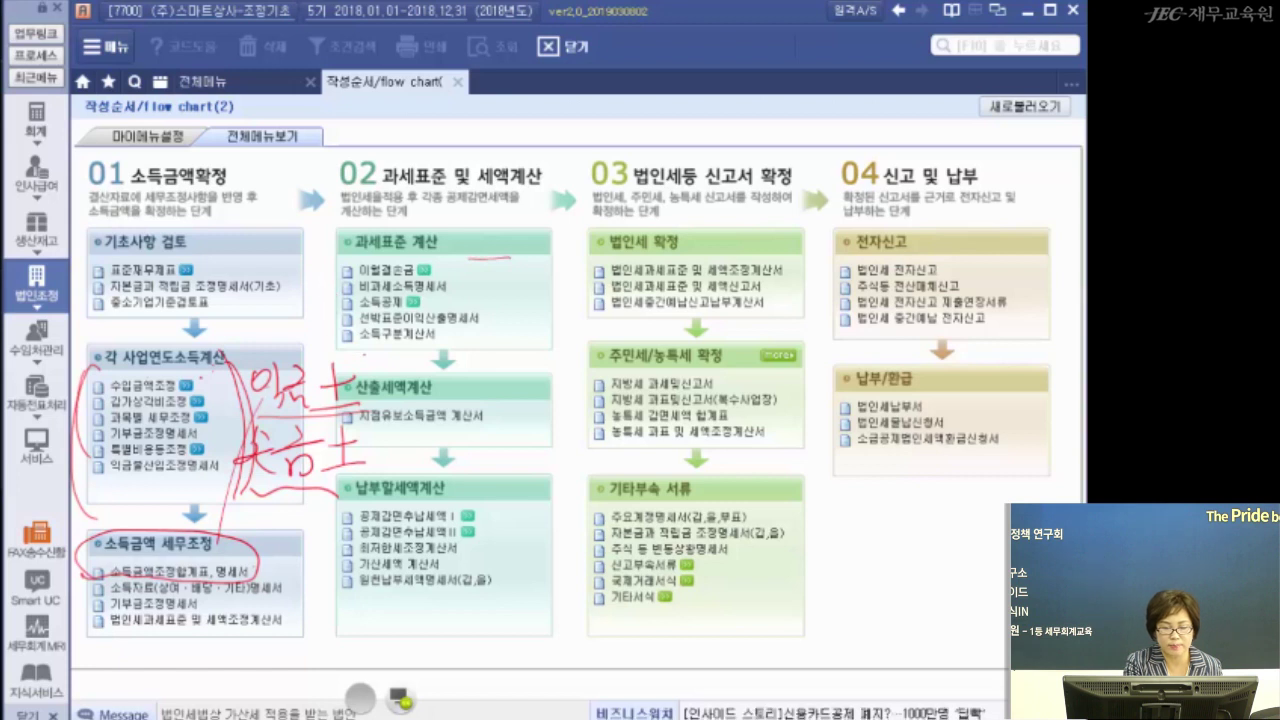
drag(343, 243, 323, 320)
drag(509, 237, 520, 334)
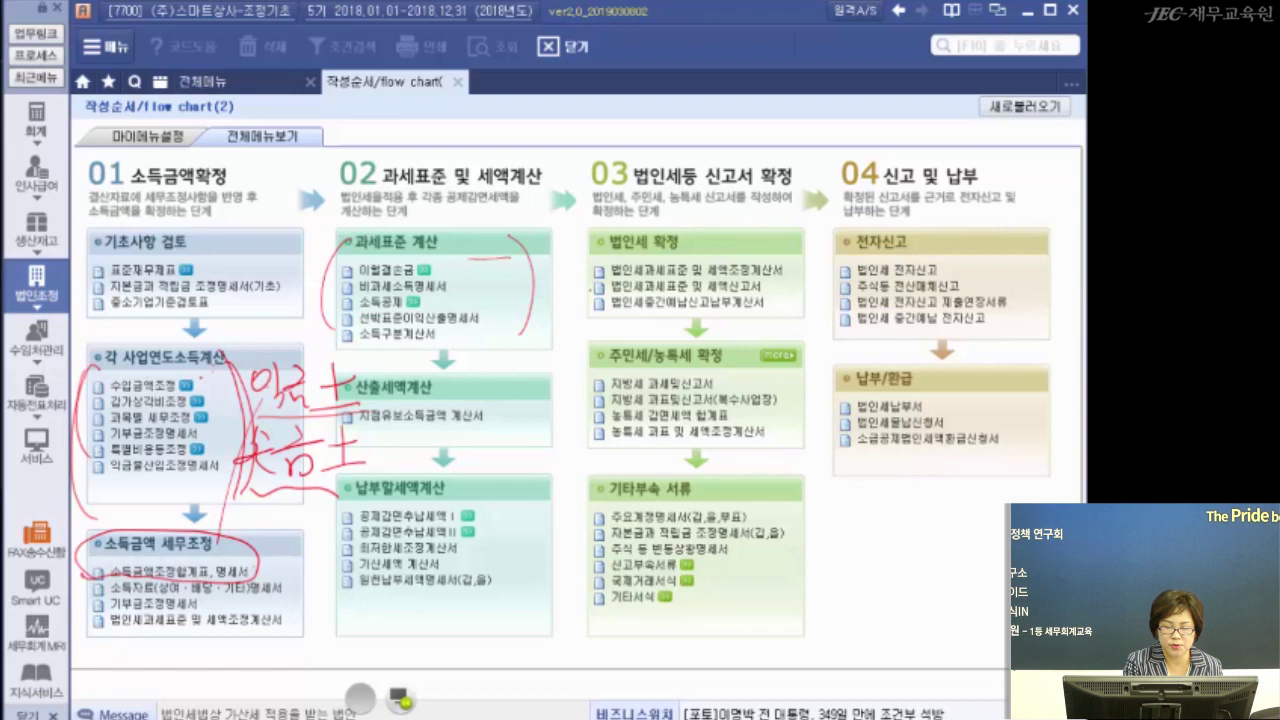
mouse_move(570, 278)
mouse_down()
mouse_move(700, 277)
mouse_move(696, 244)
mouse_move(560, 284)
mouse_move(534, 278)
mouse_move(566, 288)
mouse_up()
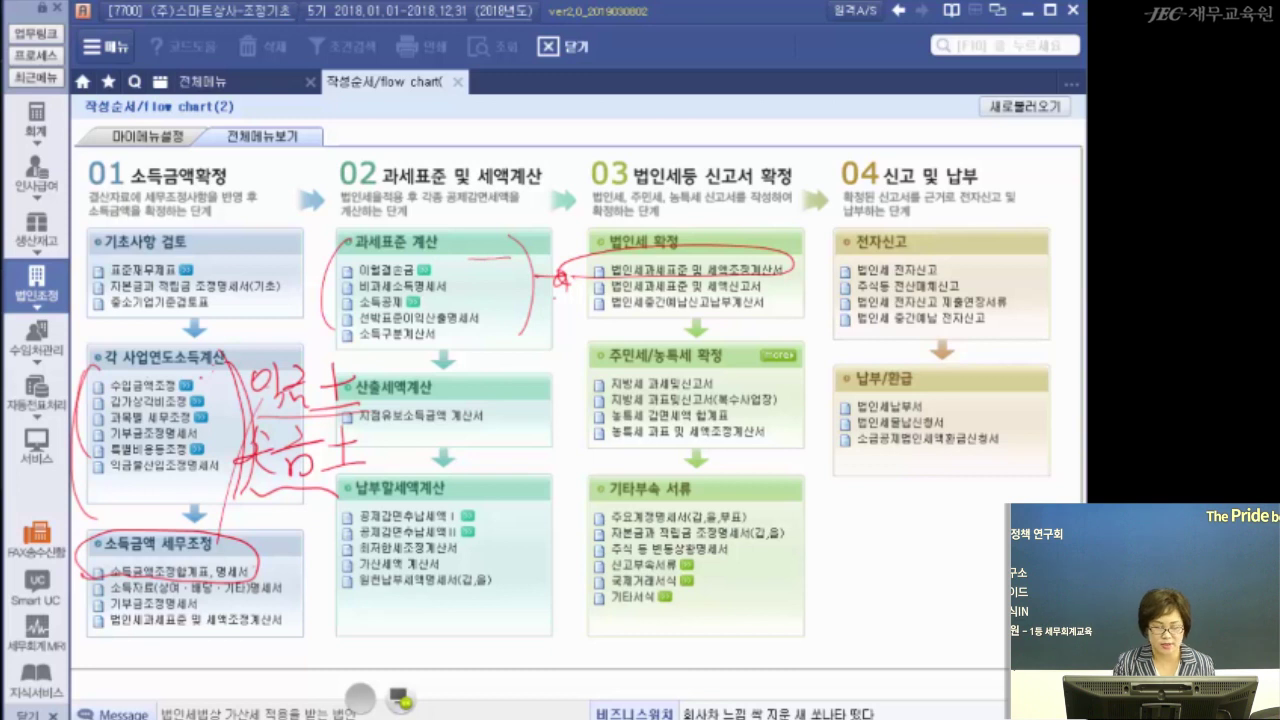
Bracket 산출세액계산, then underline and mark the 공제감면추납세액 I and II items under 납부할세액계산 in red
mouse_move(328, 402)
mouse_down()
mouse_move(446, 366)
mouse_move(485, 453)
mouse_up()
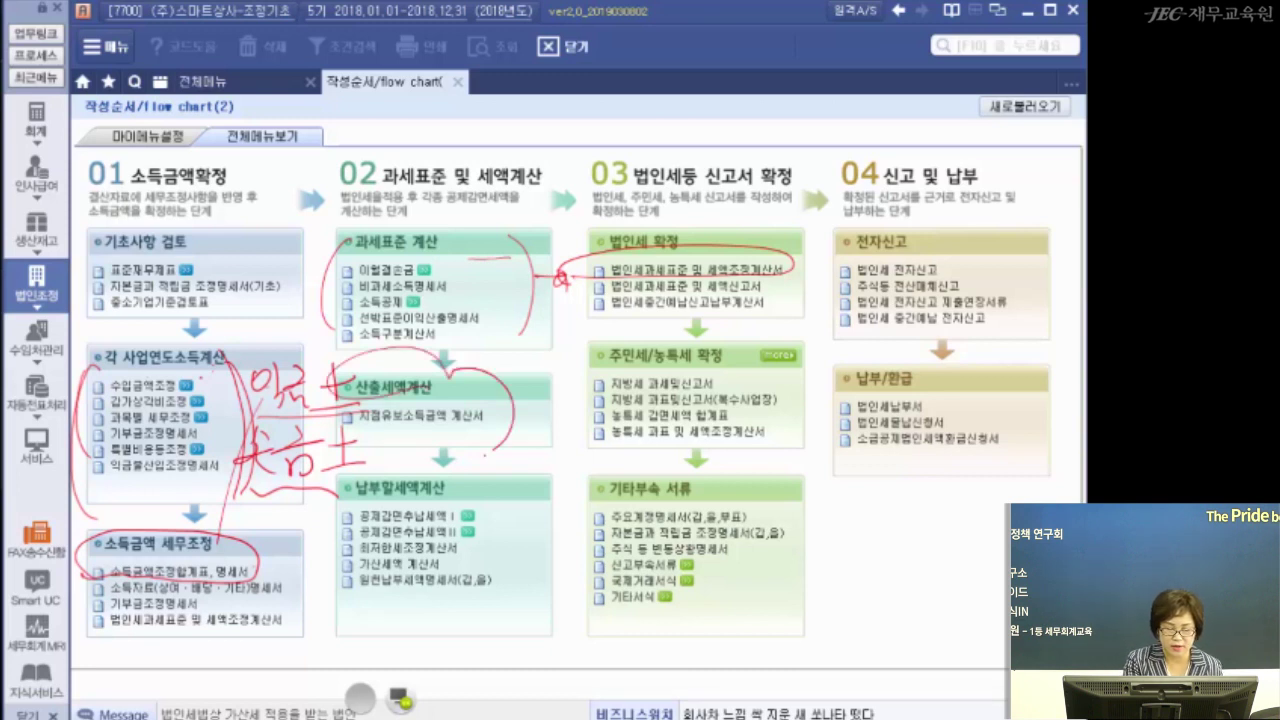
mouse_move(348, 521)
mouse_down()
mouse_move(440, 520)
mouse_move(378, 536)
mouse_move(418, 535)
mouse_up()
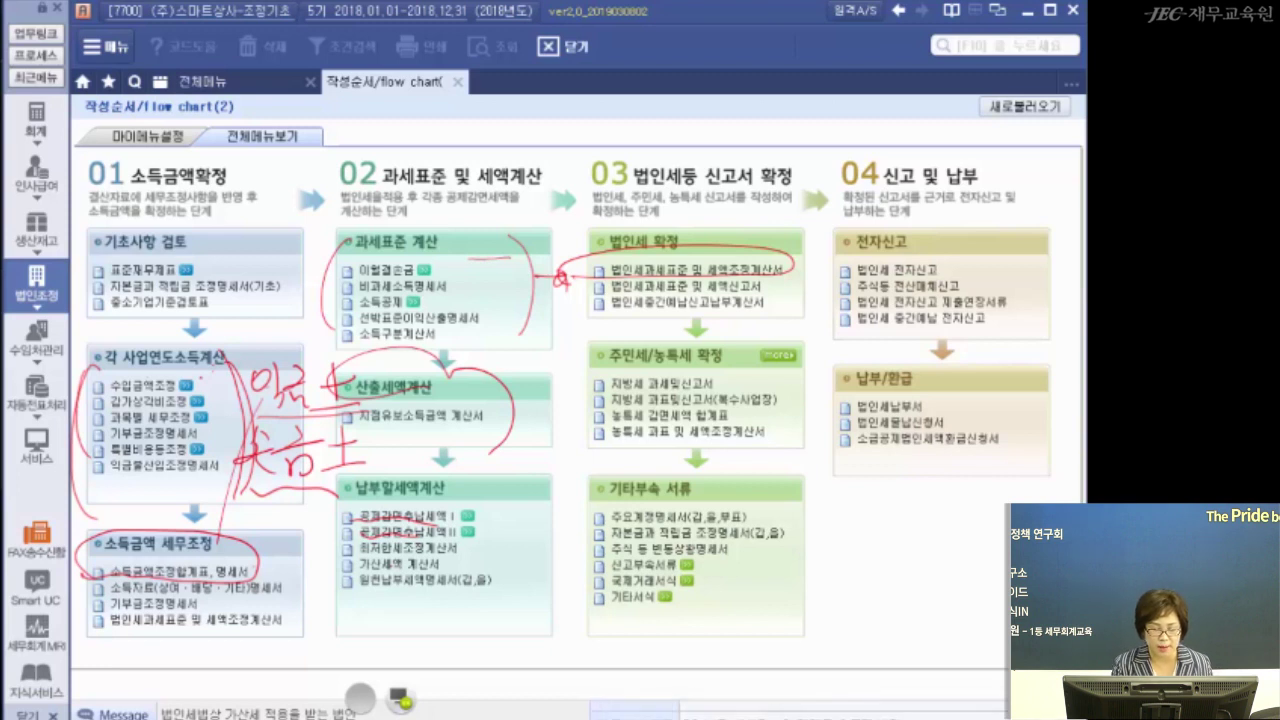
drag(480, 489, 478, 544)
drag(354, 543, 516, 532)
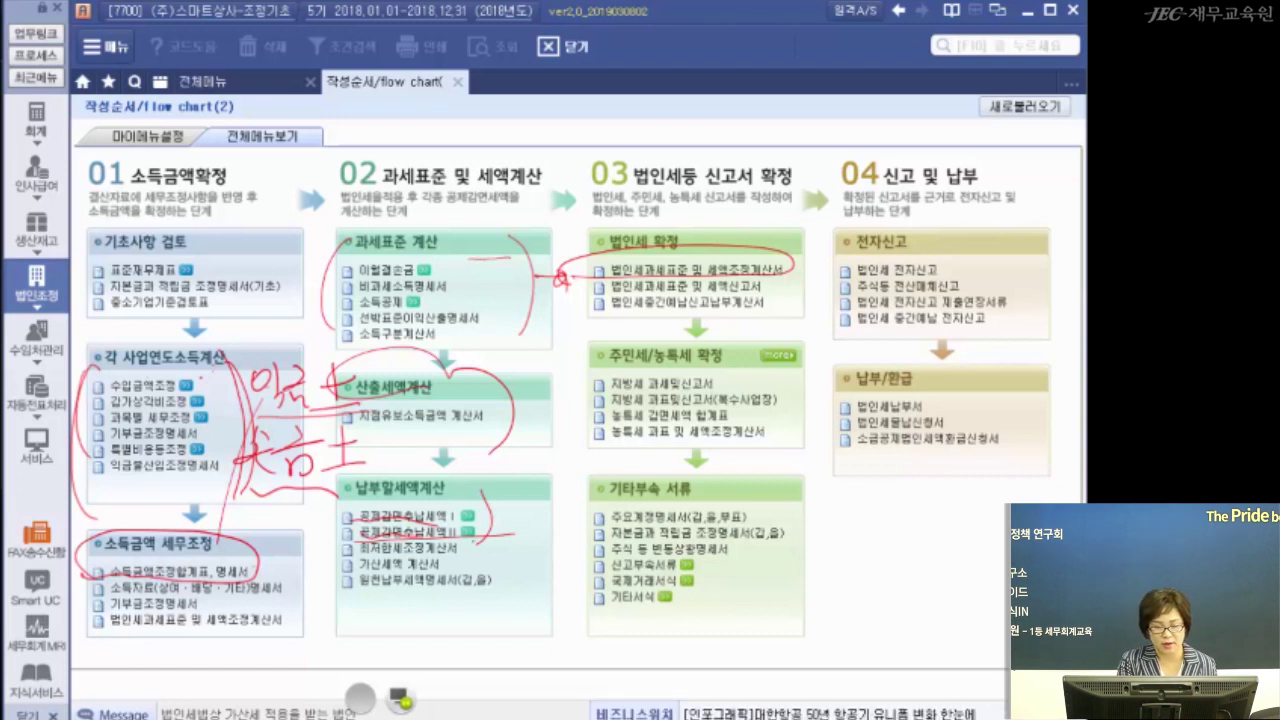
mouse_move(496, 533)
mouse_down()
mouse_move(542, 531)
mouse_move(522, 517)
mouse_up()
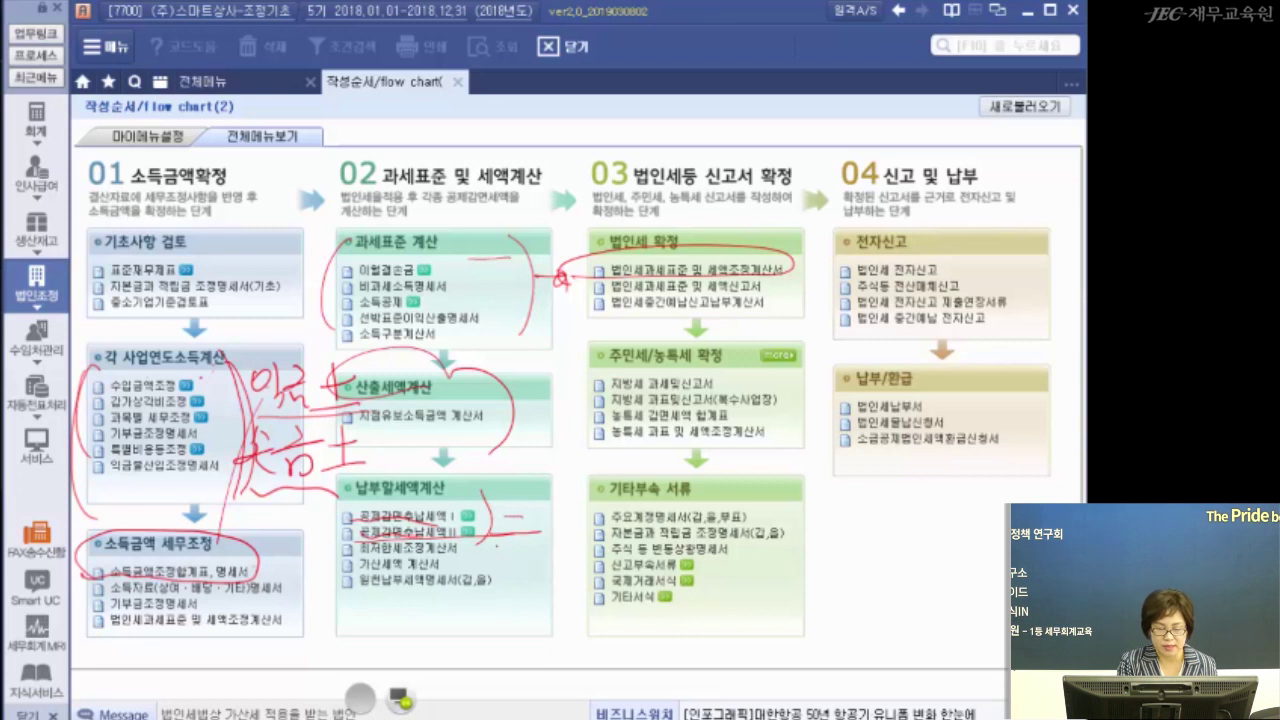
Draw red arrows from the 납부할세액계산 items up to 법인세과세표준 및 세액조정계산서
mouse_move(508, 538)
mouse_down()
mouse_move(482, 528)
mouse_move(520, 500)
mouse_move(563, 280)
mouse_up()
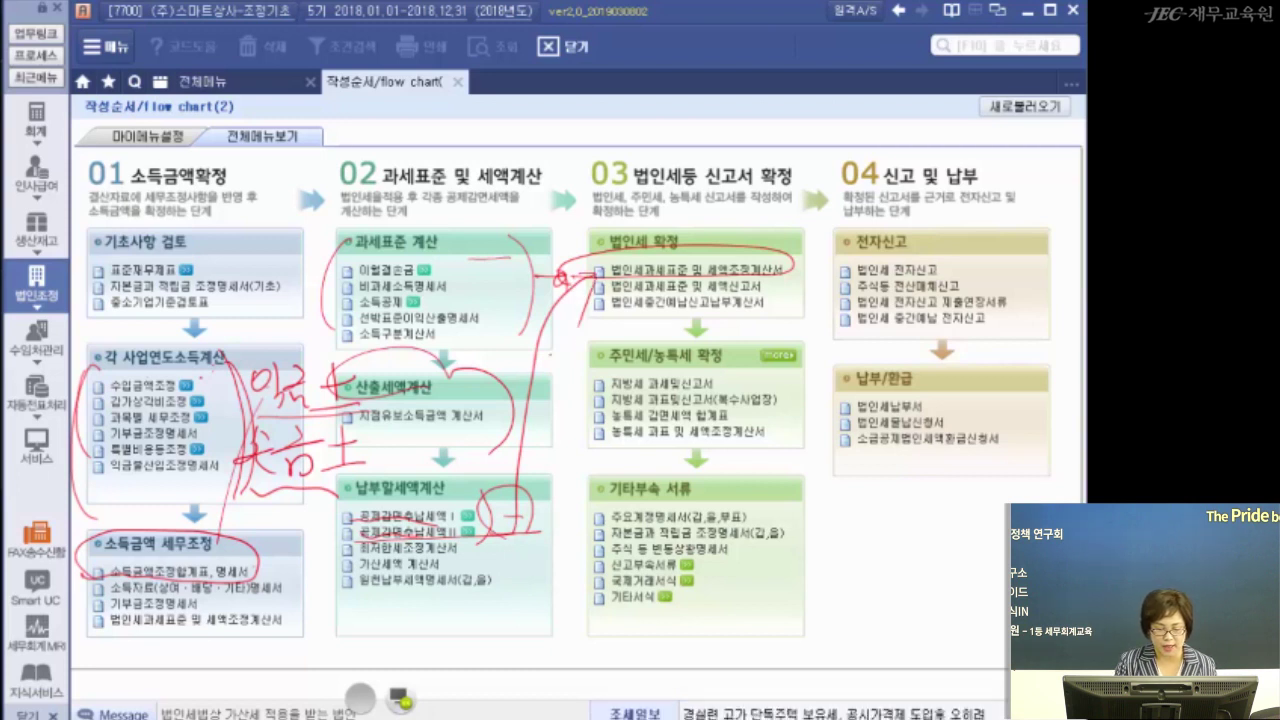
drag(456, 556, 546, 446)
mouse_move(370, 600)
mouse_down()
mouse_move(546, 520)
mouse_move(566, 285)
mouse_move(590, 272)
mouse_up()
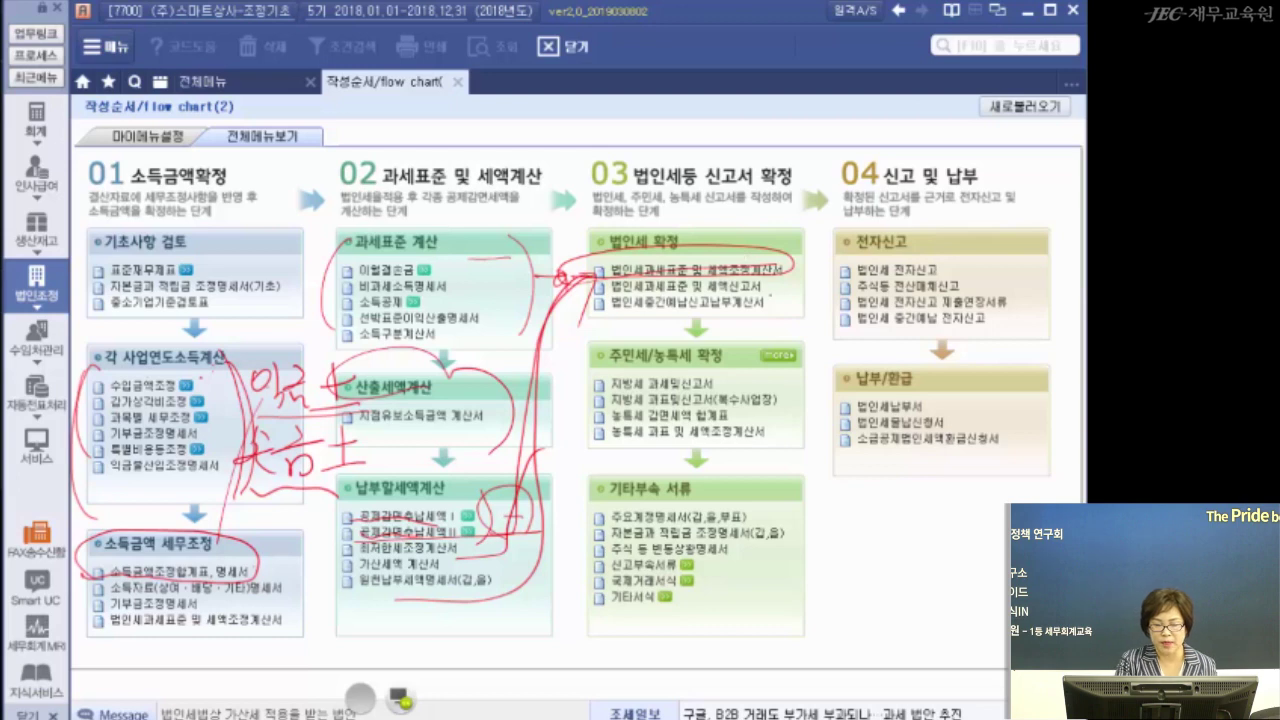
Mark 법인세과세표준 및 세액신고서 under 법인세 확정 and 지방세 과세및신고서 under 주민세/농특세 확정 with red lines
drag(556, 296, 798, 284)
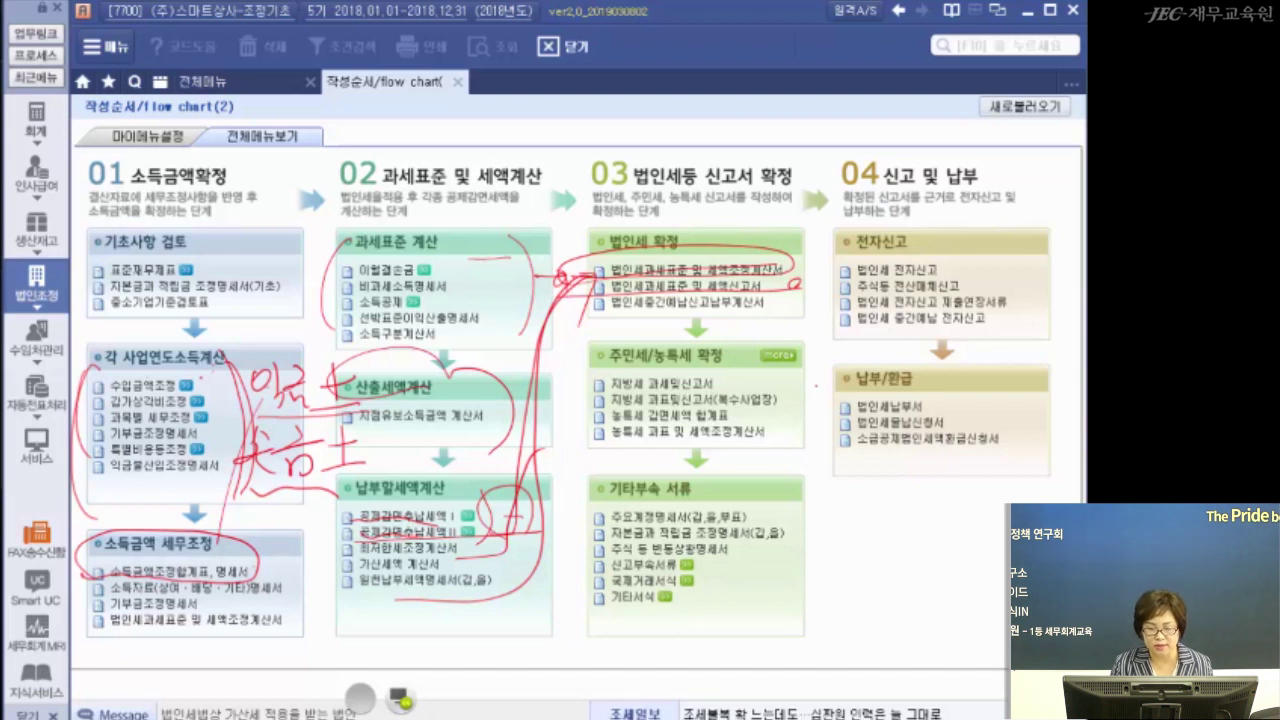
drag(574, 387, 776, 380)
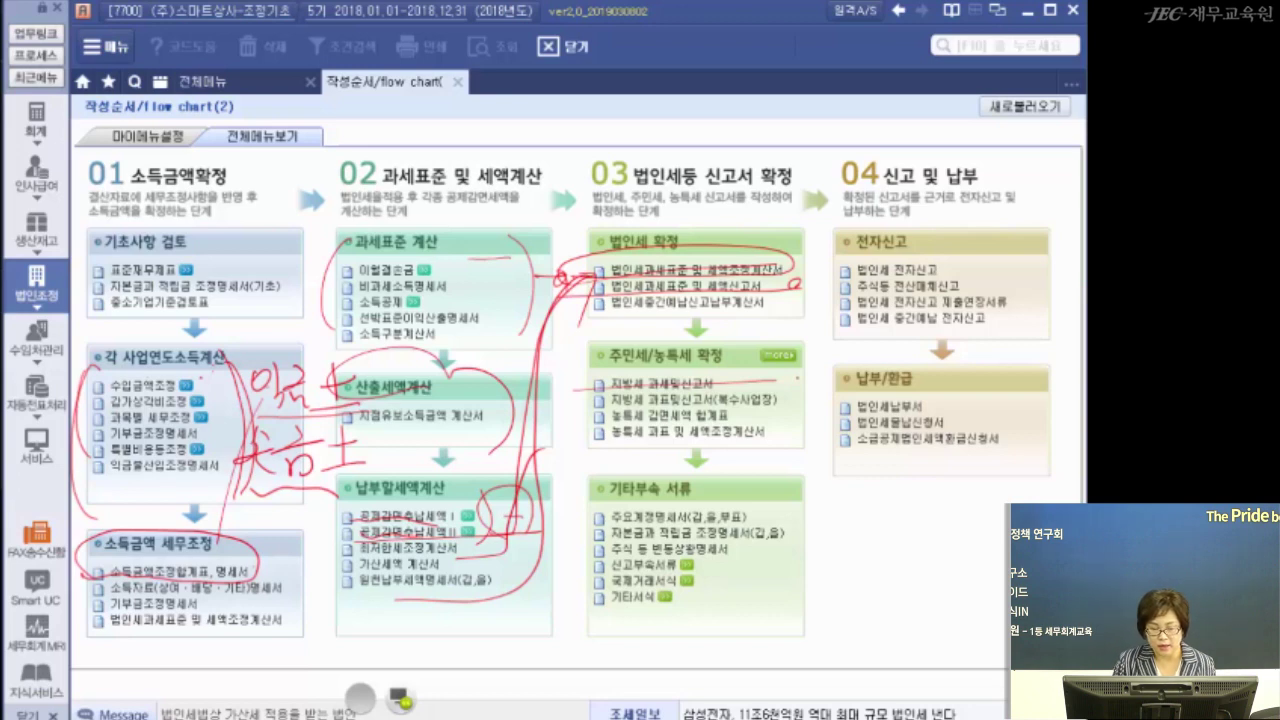
Bracket 기타부속 서류, underline its 주요계정명세서, 자본금과 적립금 조정명세서 and 주식 등 변동상황명세서 items, and box (갑,을)
drag(587, 463, 580, 640)
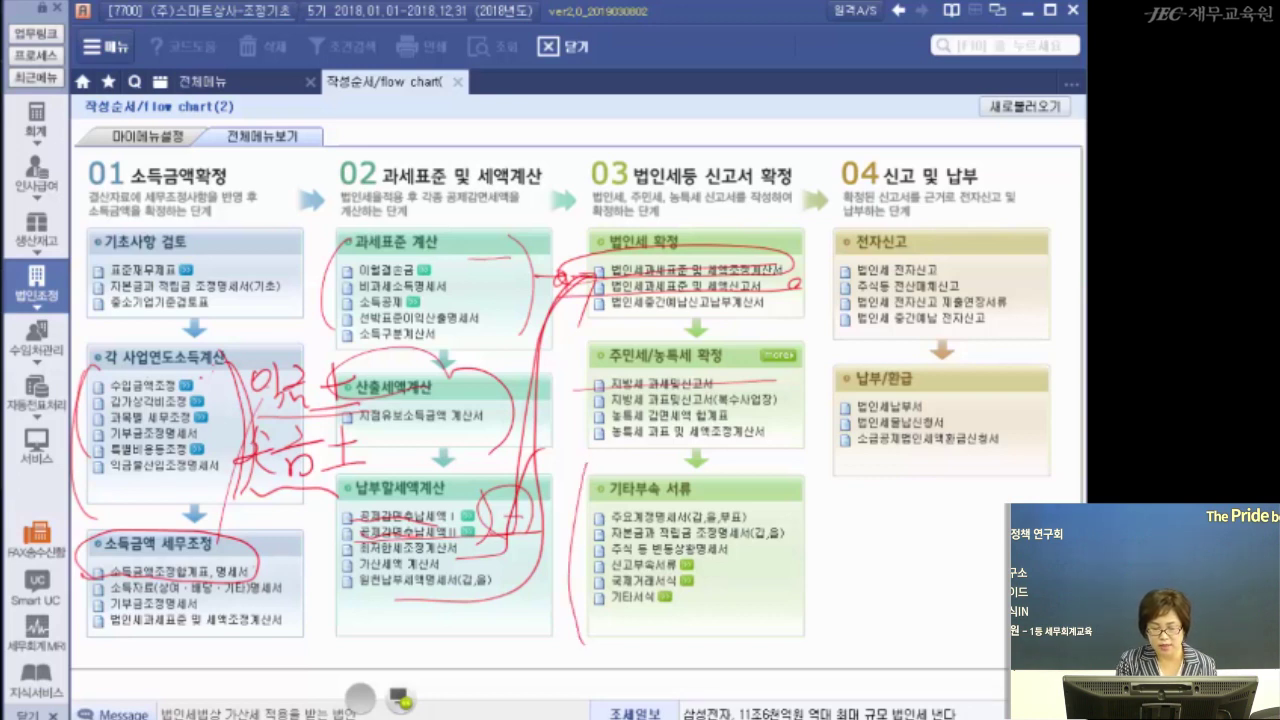
drag(578, 520, 784, 529)
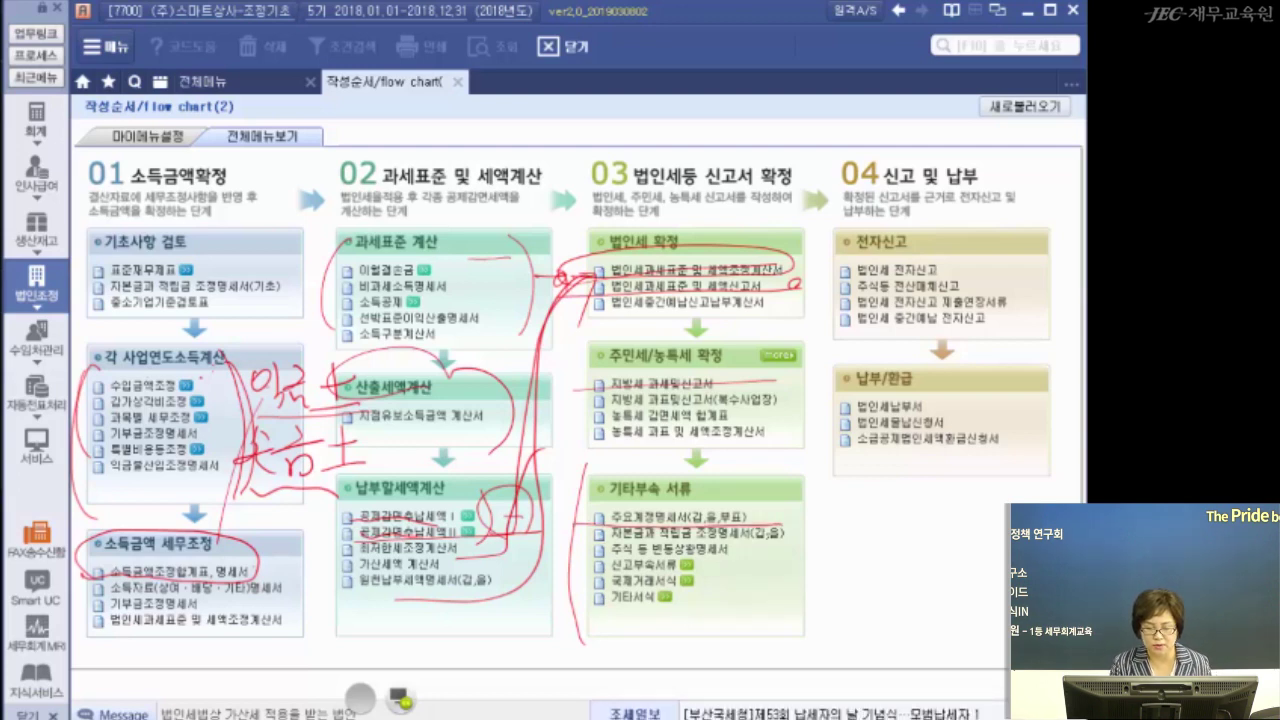
mouse_move(604, 541)
mouse_down()
mouse_move(796, 530)
mouse_move(760, 550)
mouse_up()
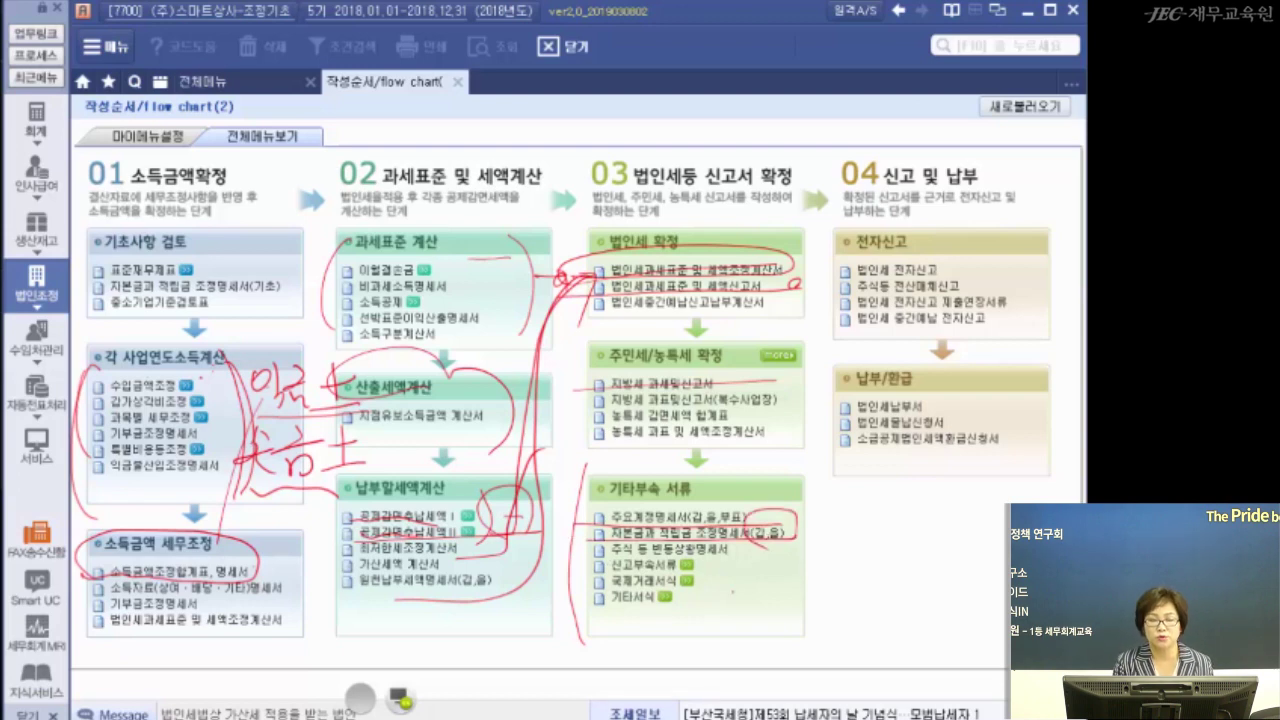
drag(566, 547, 720, 552)
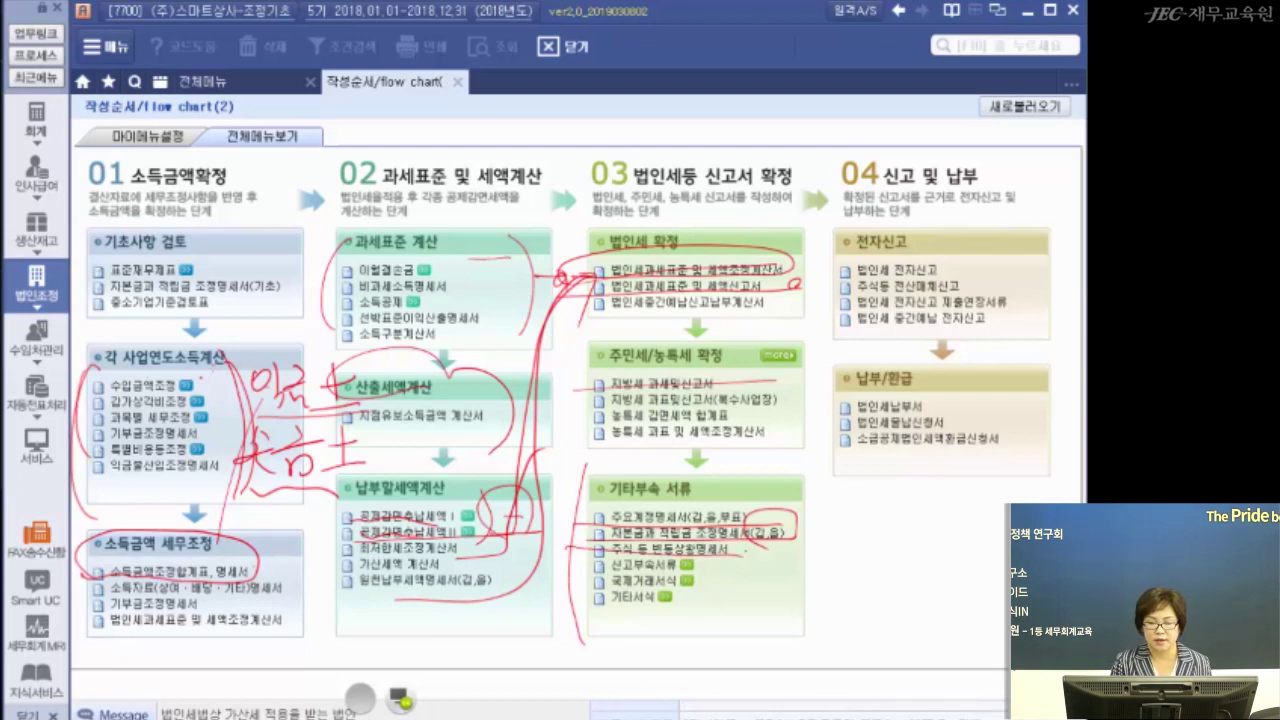
Draw a red line from 기타부속 서류 up to 전자신고, underline 법인세납부서, and clear all marks from the flow chart
drag(802, 486, 818, 268)
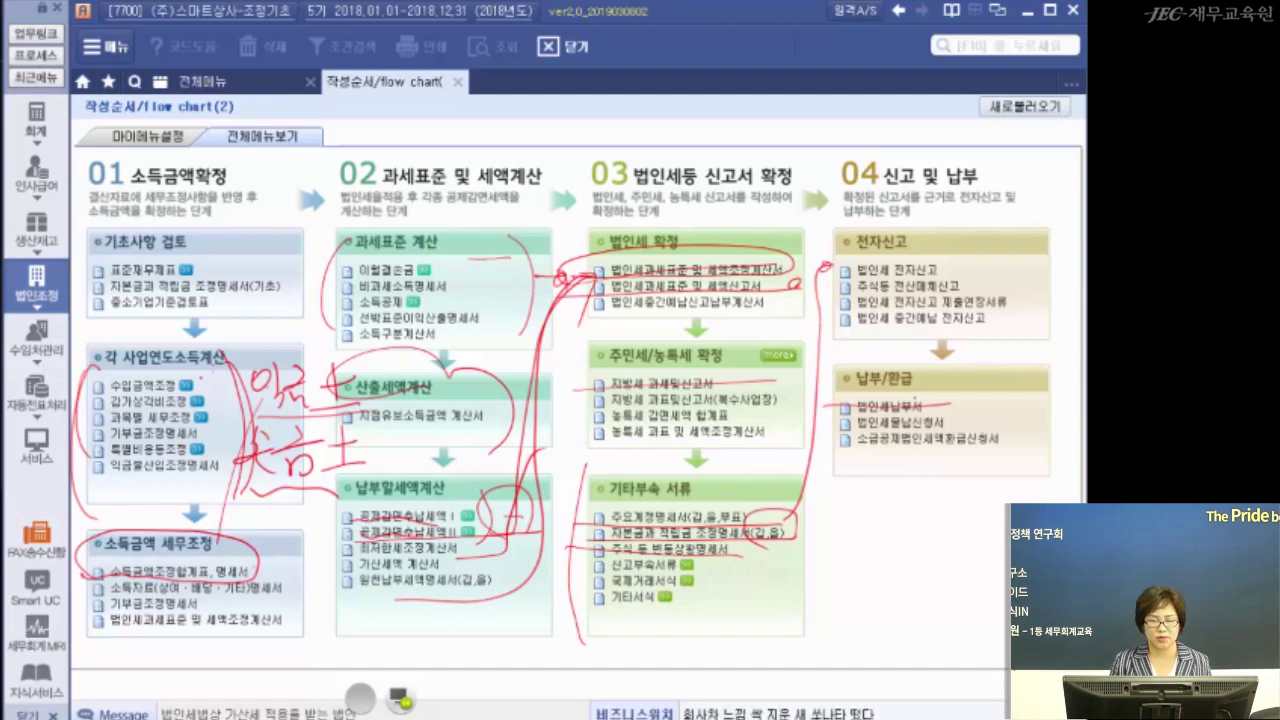
click(400, 697)
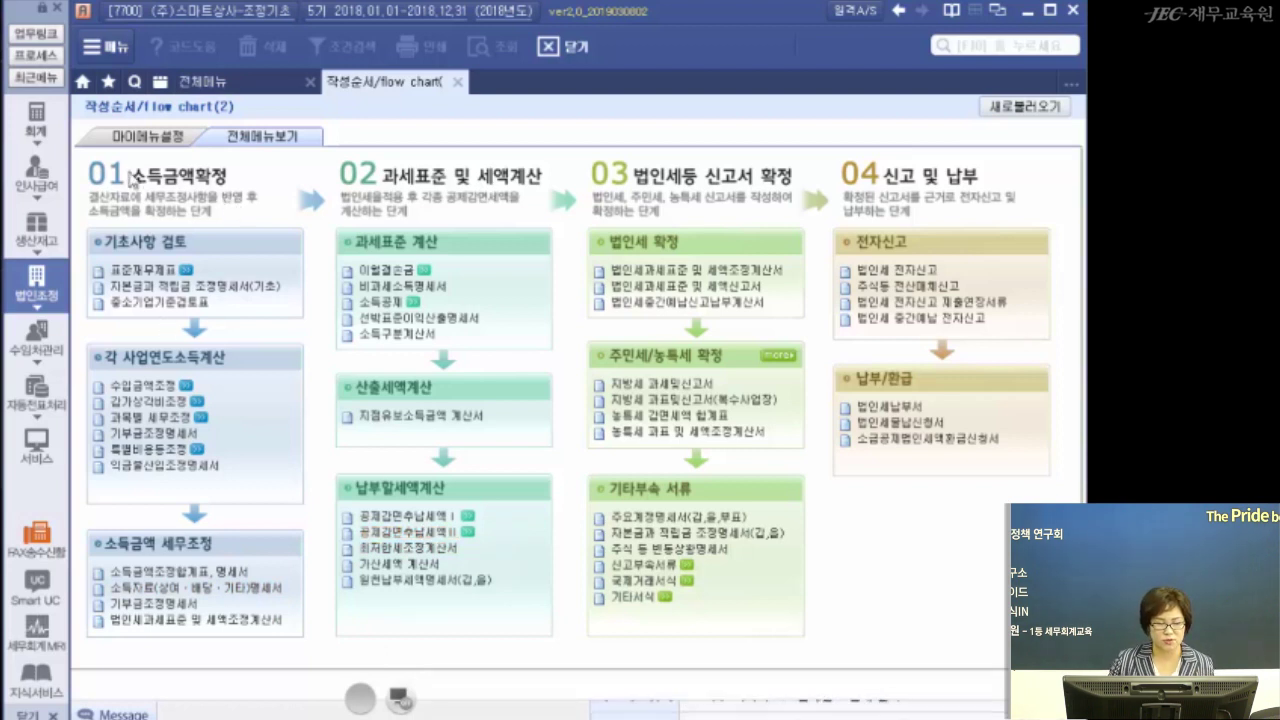
Open 합계잔액시산표 from the 회계 module and highlight the 손익 account's debit and credit row
click(37, 122)
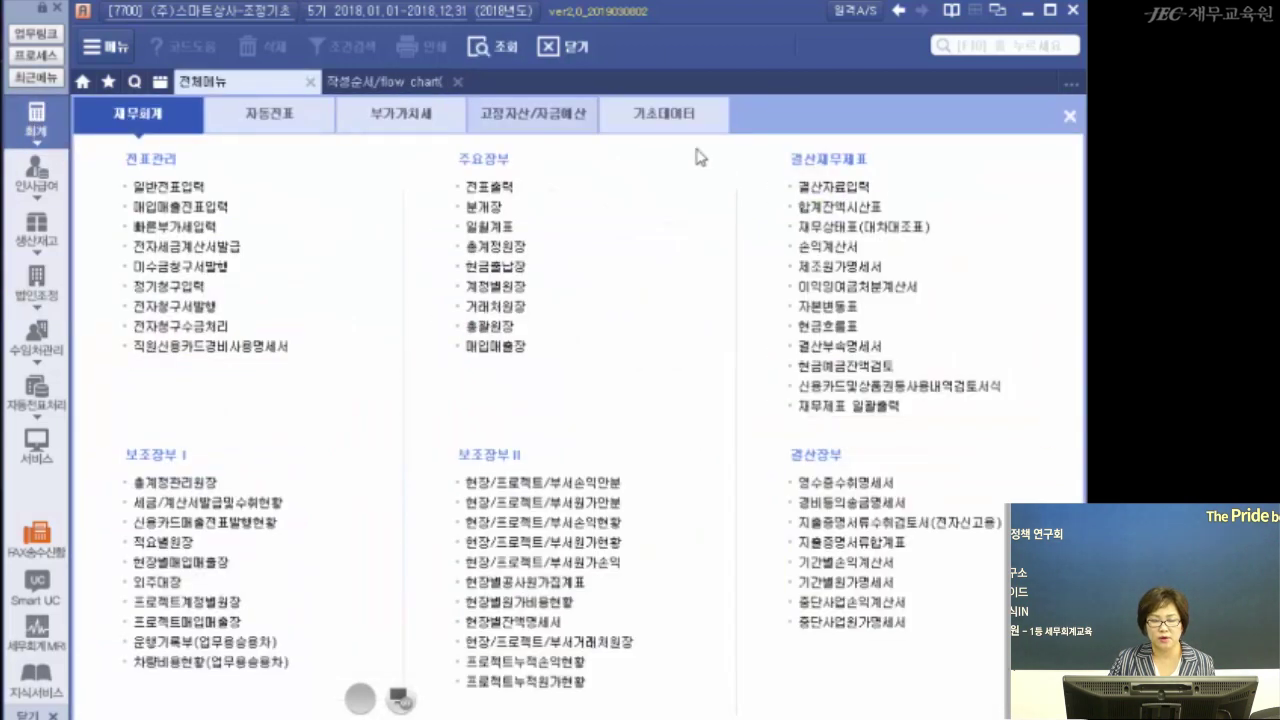
click(810, 206)
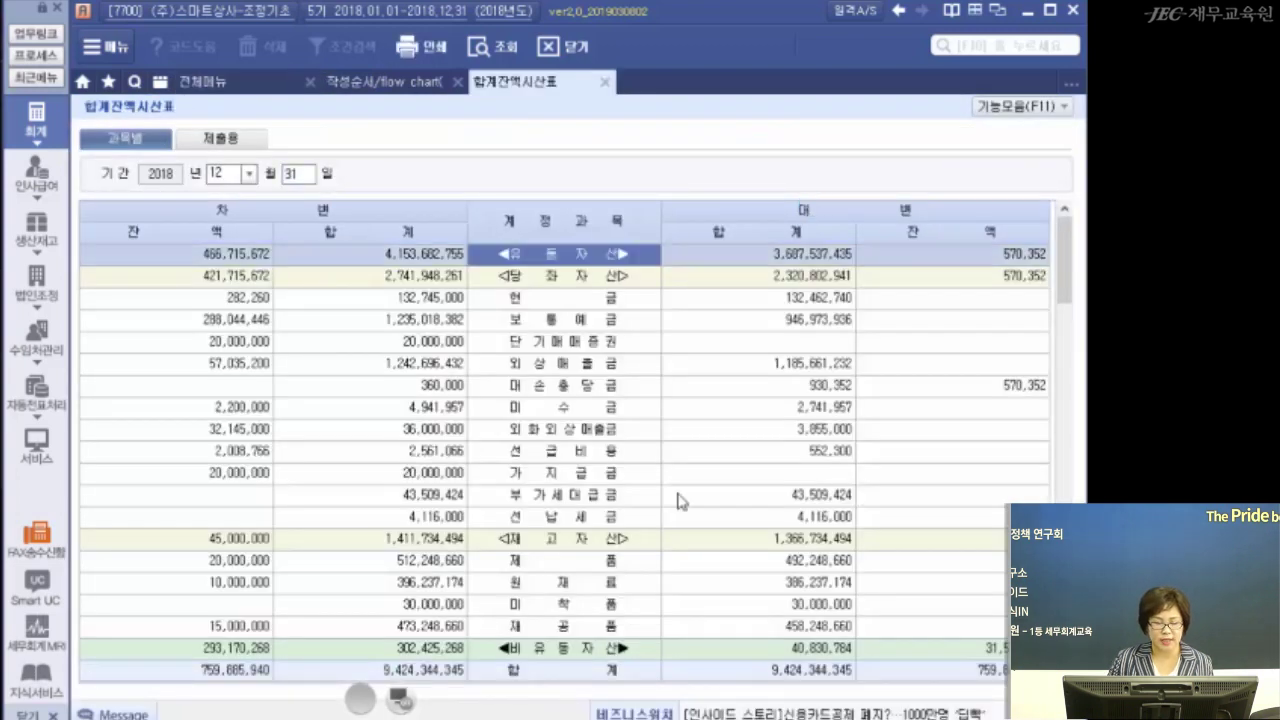
scroll(483, 556, down, 10)
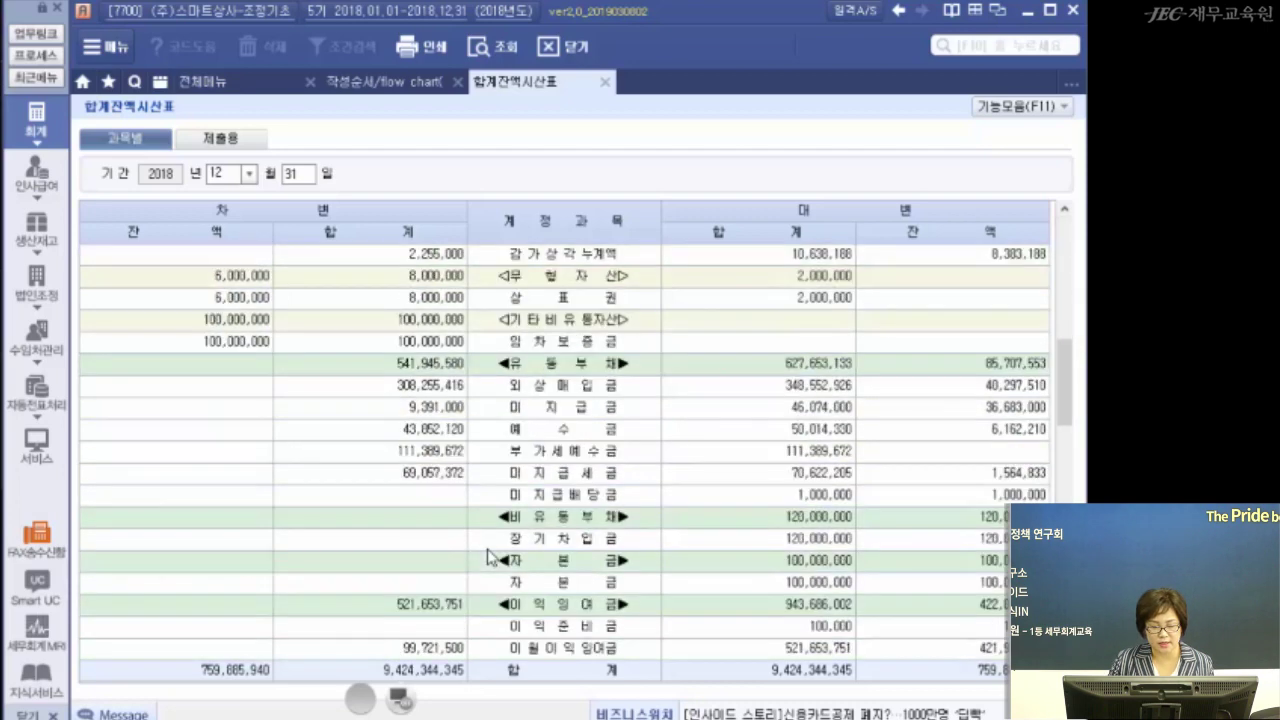
scroll(573, 595, up, 3)
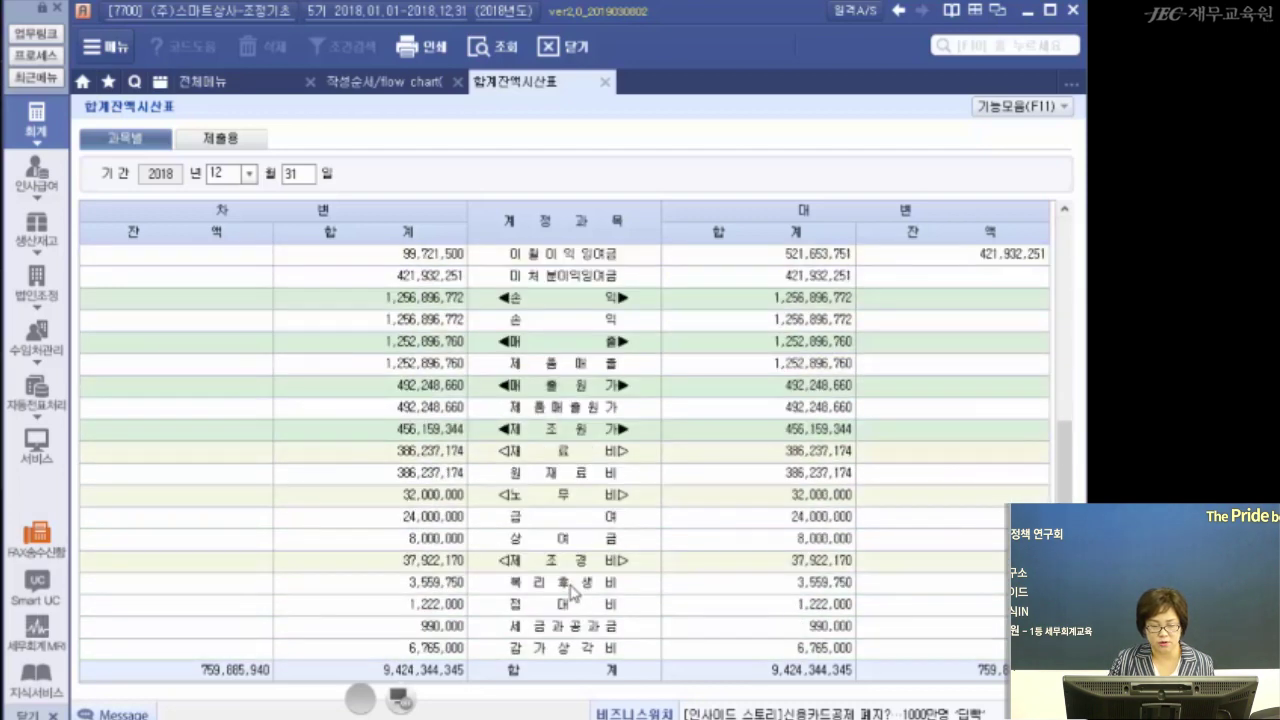
click(558, 318)
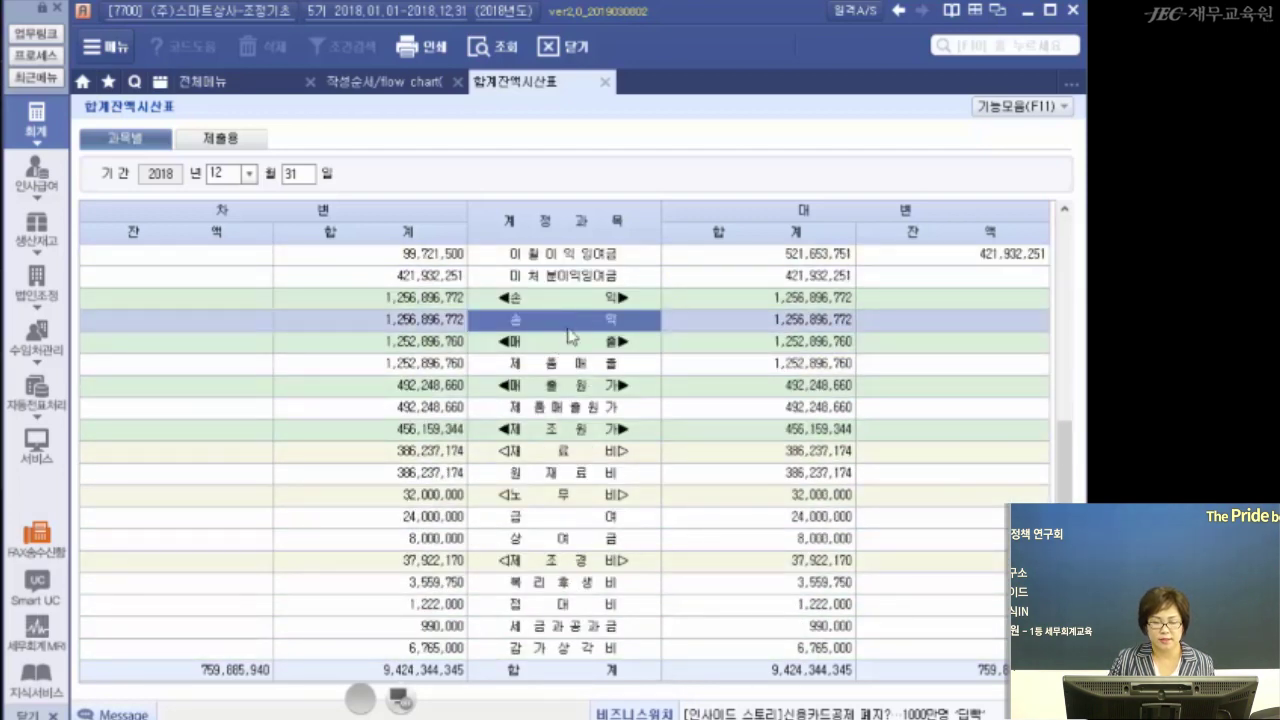
click(775, 319)
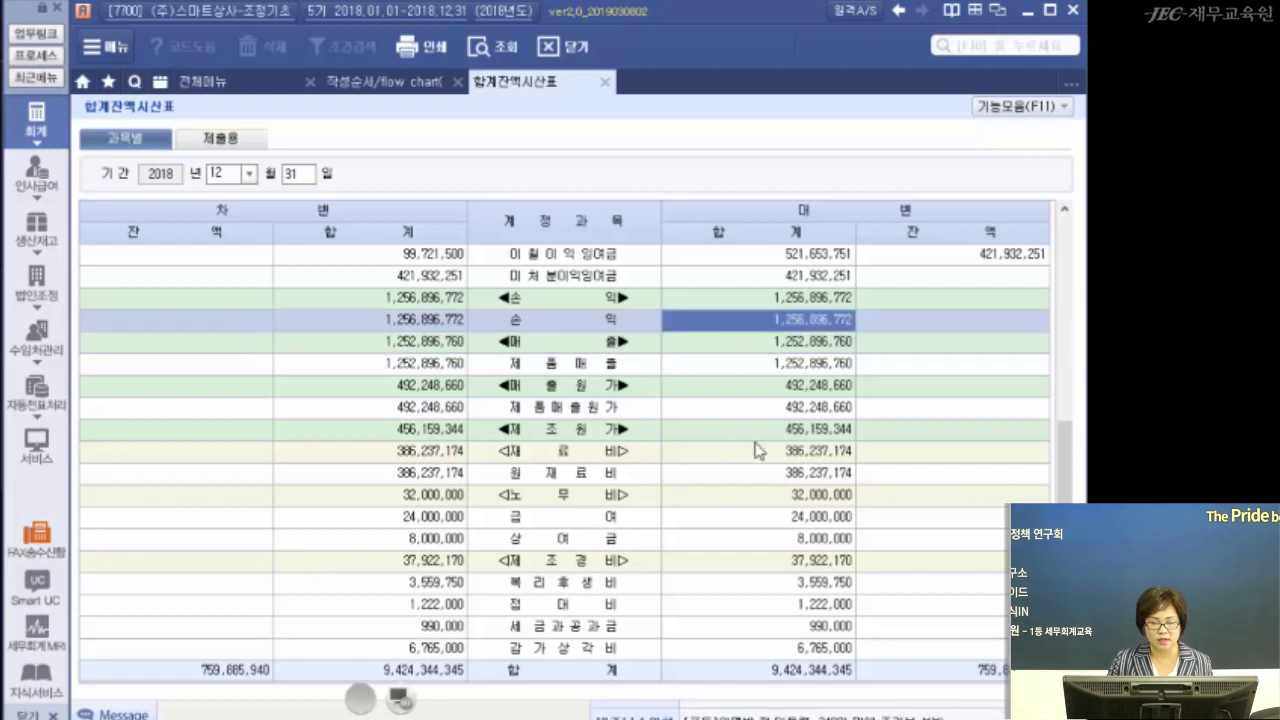
Examine the manufacturing cost, 판매관리비 and 영업외수익 accounts in the trial balance and compare them with the 손익 row
scroll(763, 446, down, 3)
scroll(741, 490, down, 6)
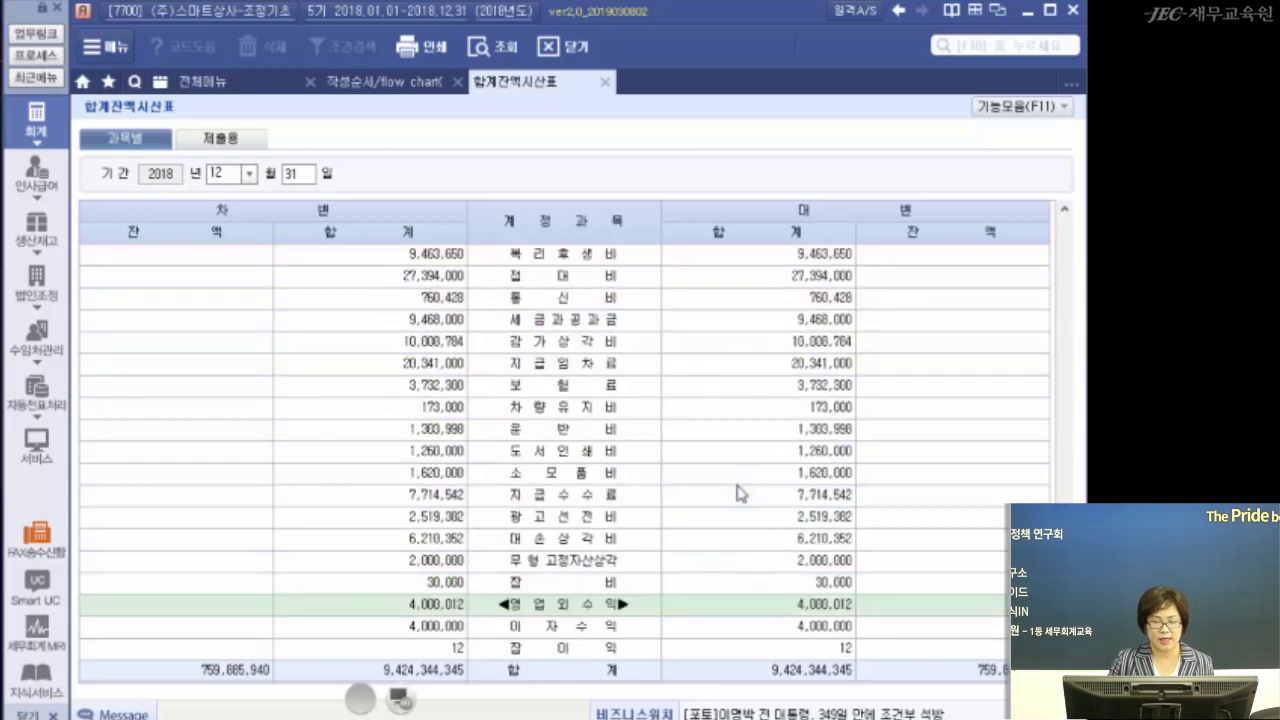
scroll(741, 490, up, 6)
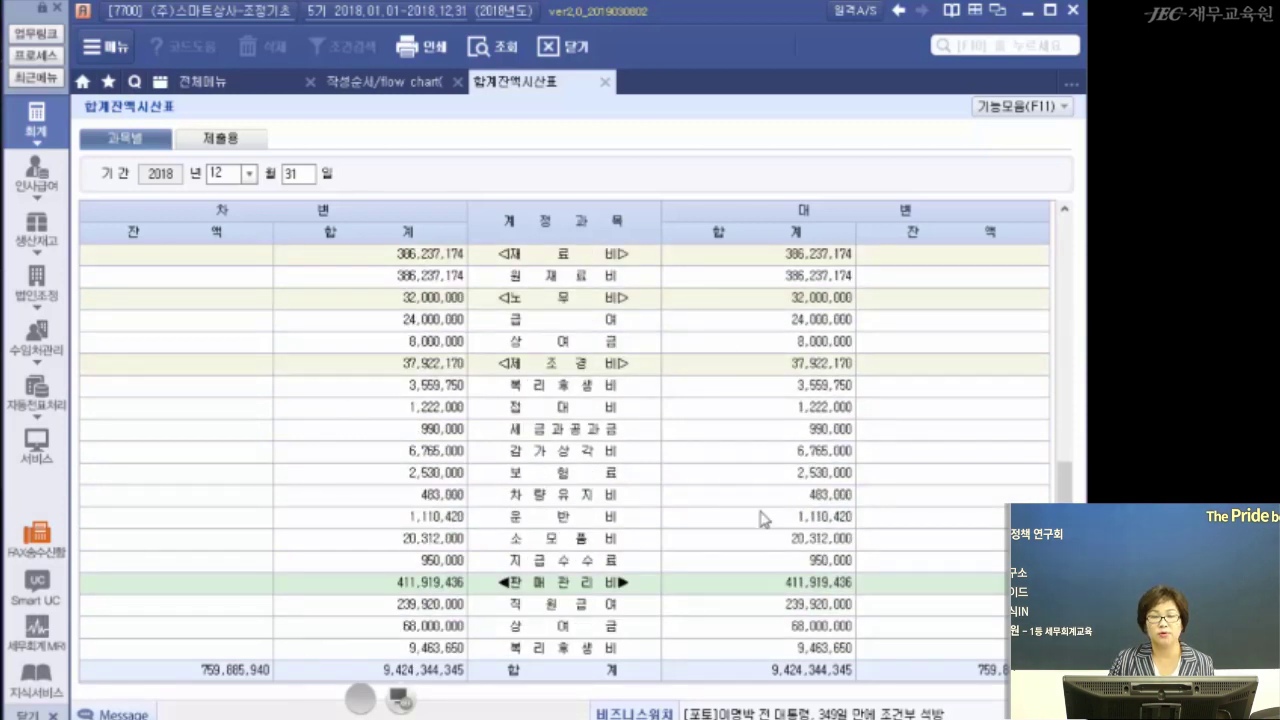
scroll(706, 522, up, 6)
click(705, 518)
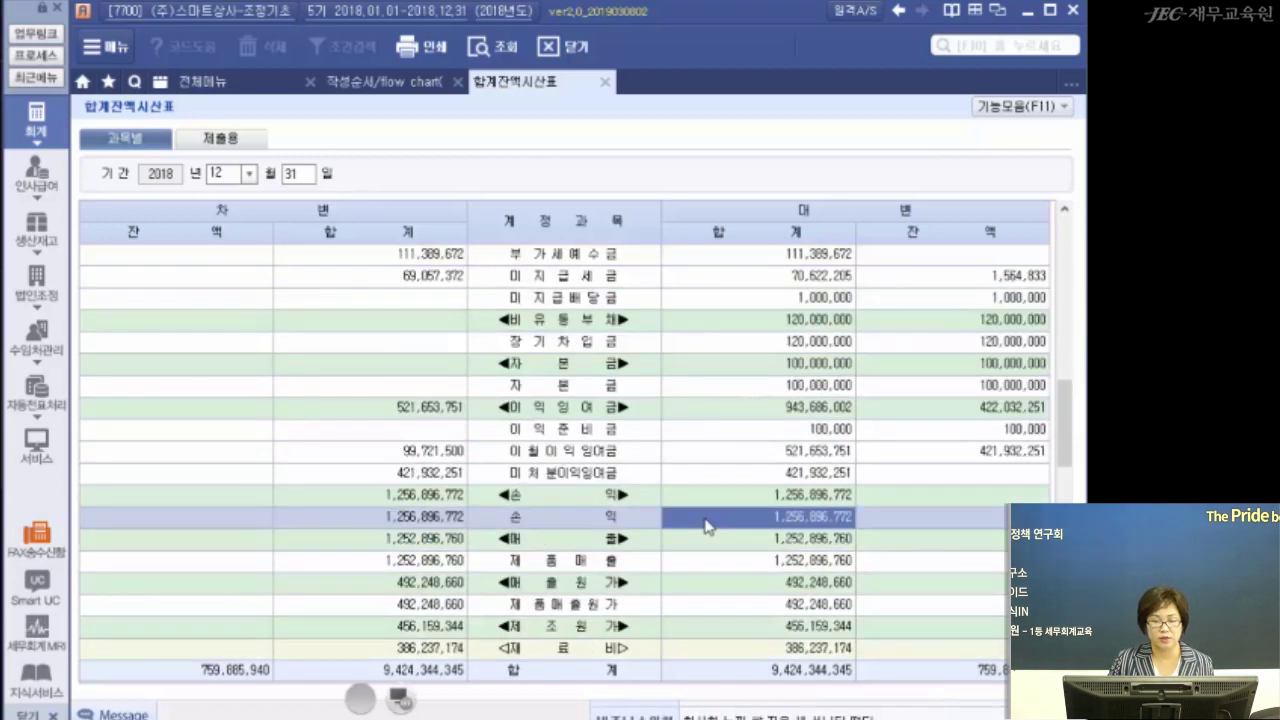
scroll(648, 446, down, 6)
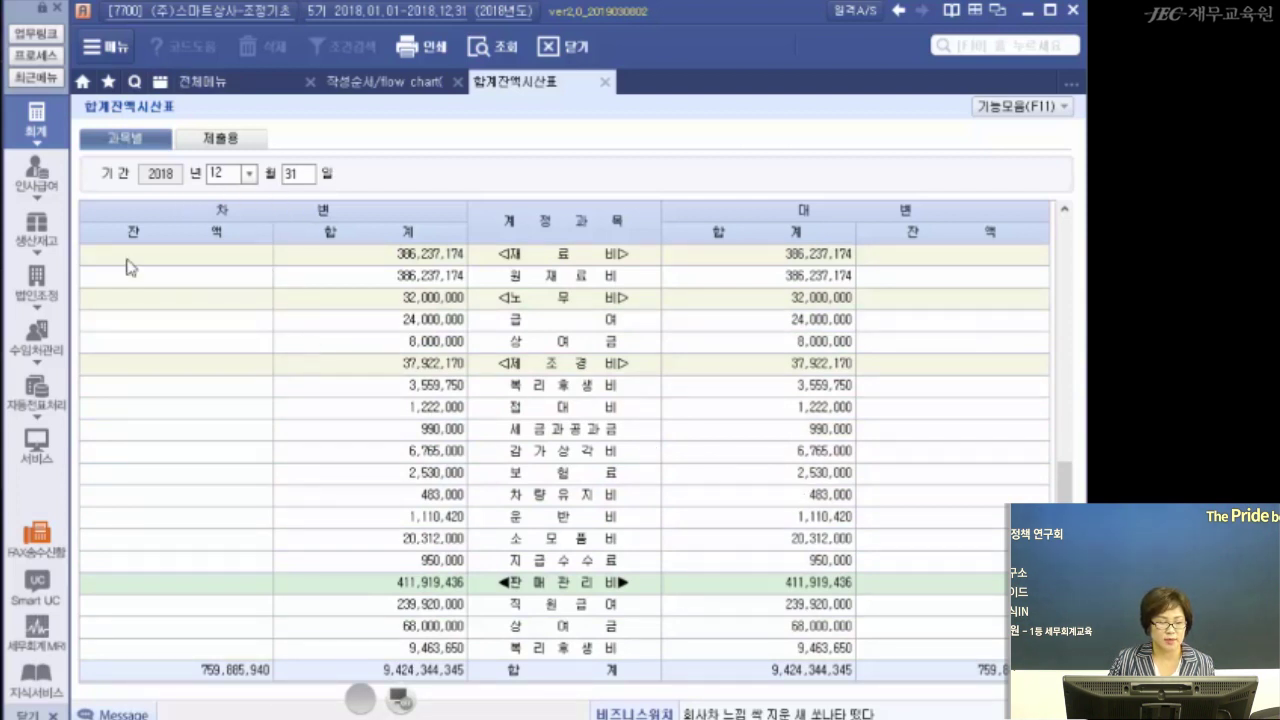
Open 제조원가명세서, load the 2018 figures, and view its 제출용 and 표준(법인)용 versions
click(200, 80)
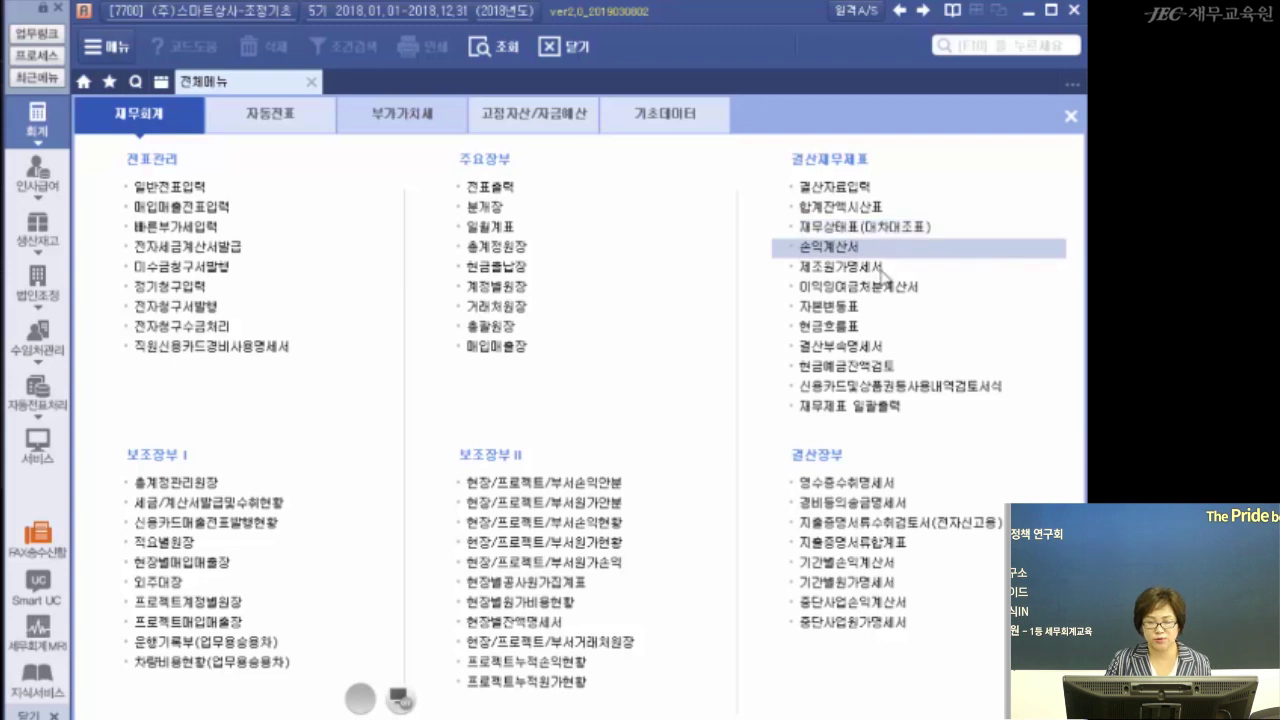
click(895, 267)
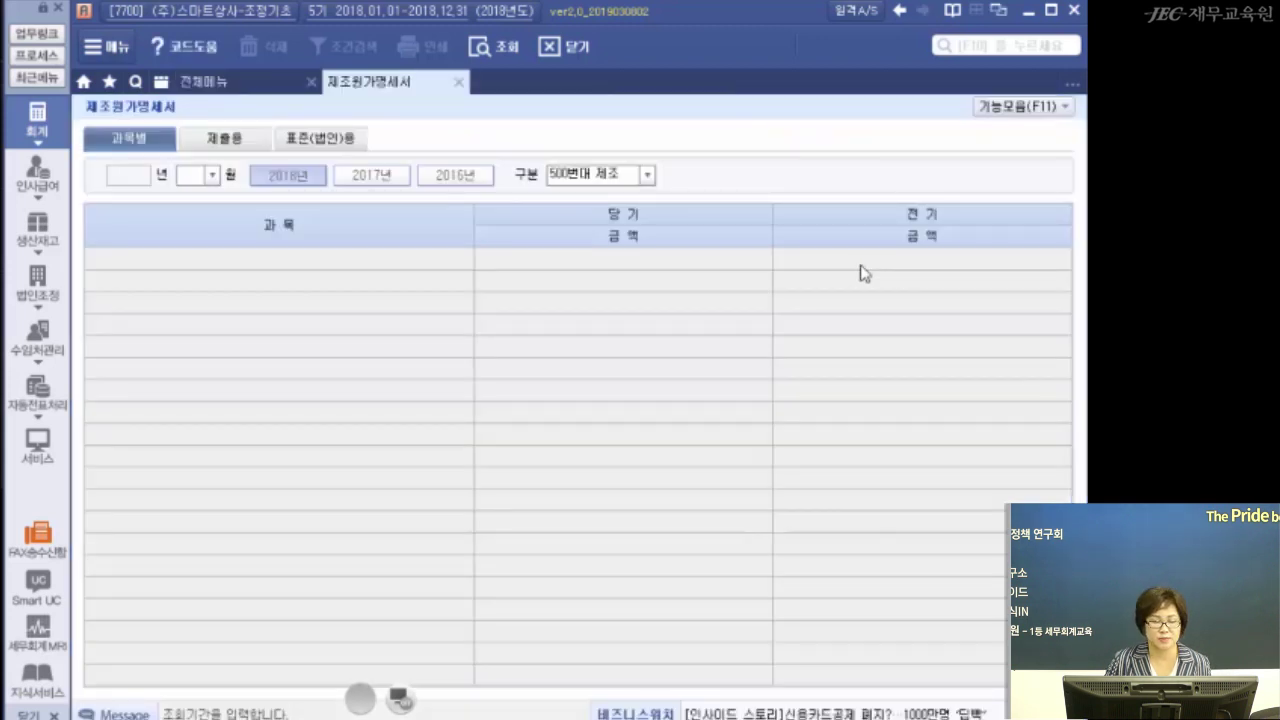
click(293, 182)
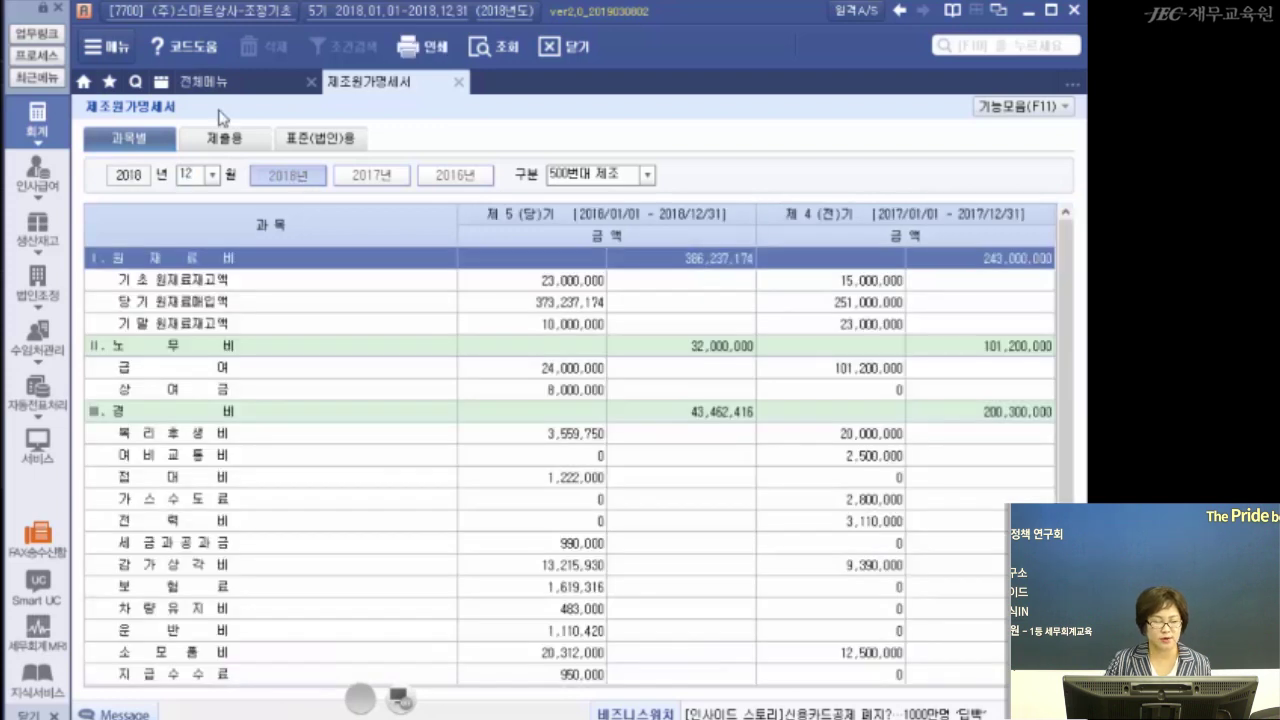
click(219, 143)
click(330, 140)
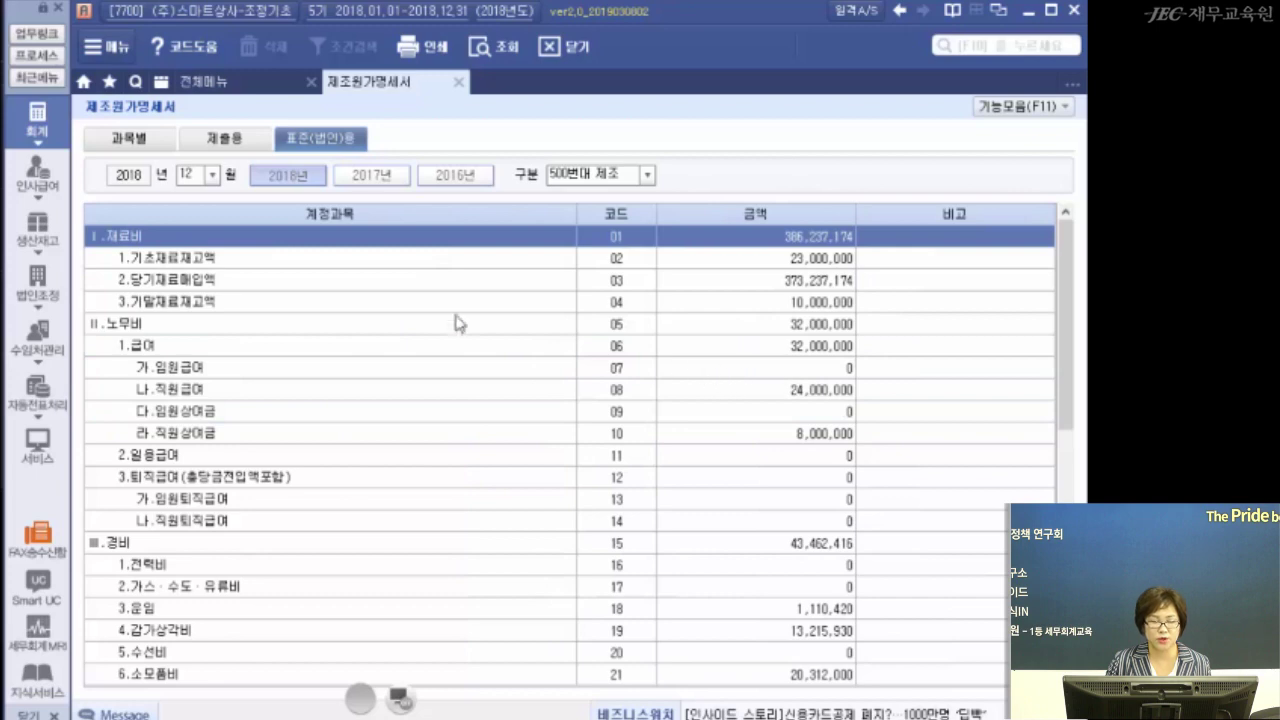
Close 제조원가명세서 and open 손익계산서 for 2018
click(450, 82)
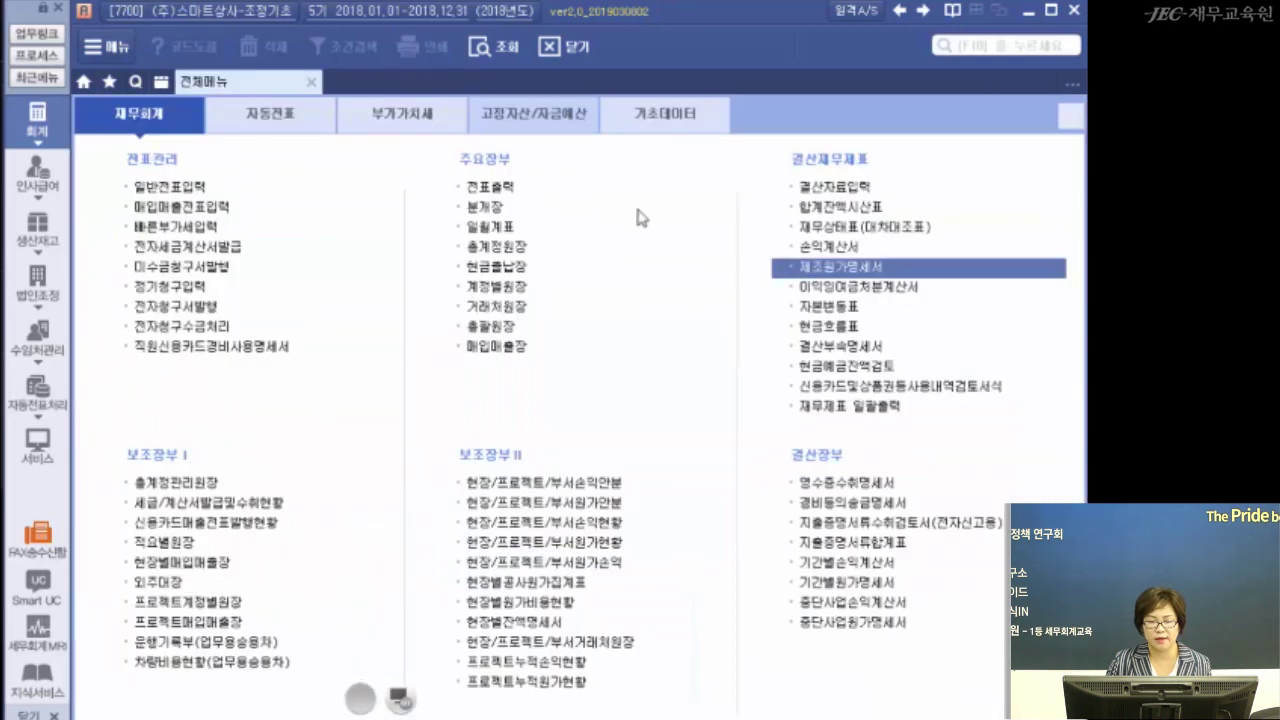
click(815, 249)
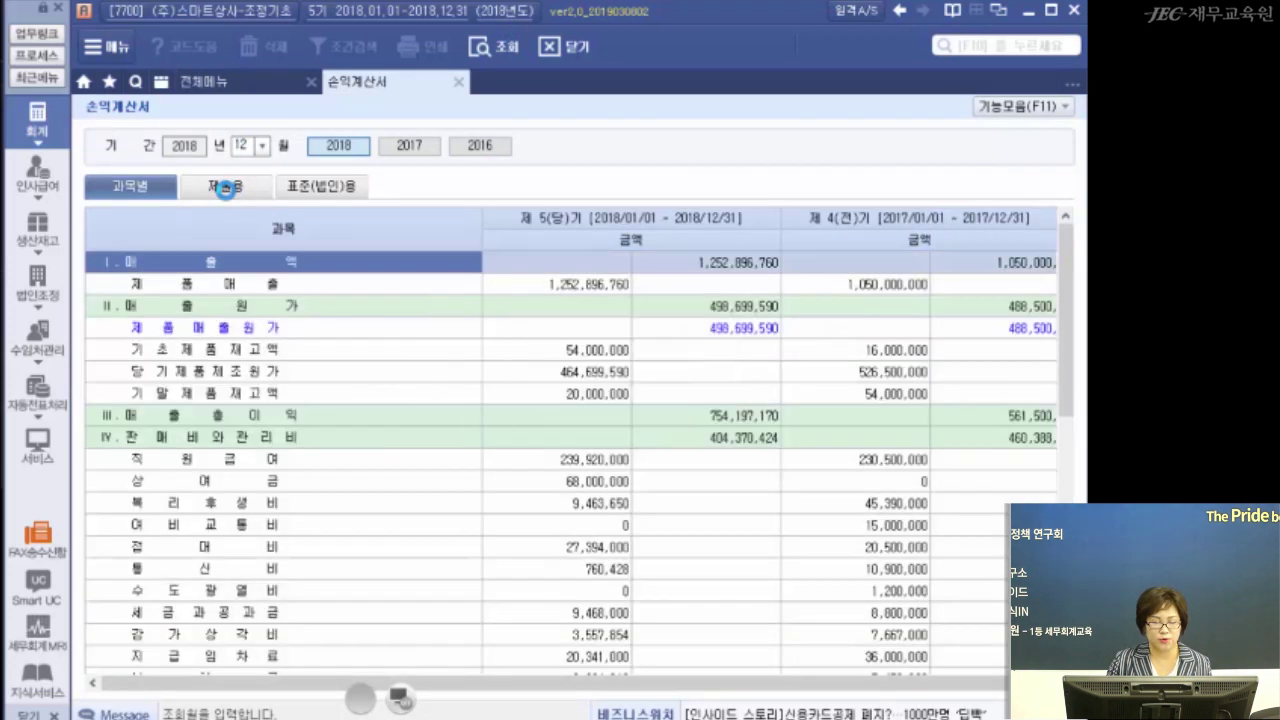
View the 제출용 and 표준(법인)용 versions of 손익계산서, look through the standard form's accounts, and close the statement
click(225, 187)
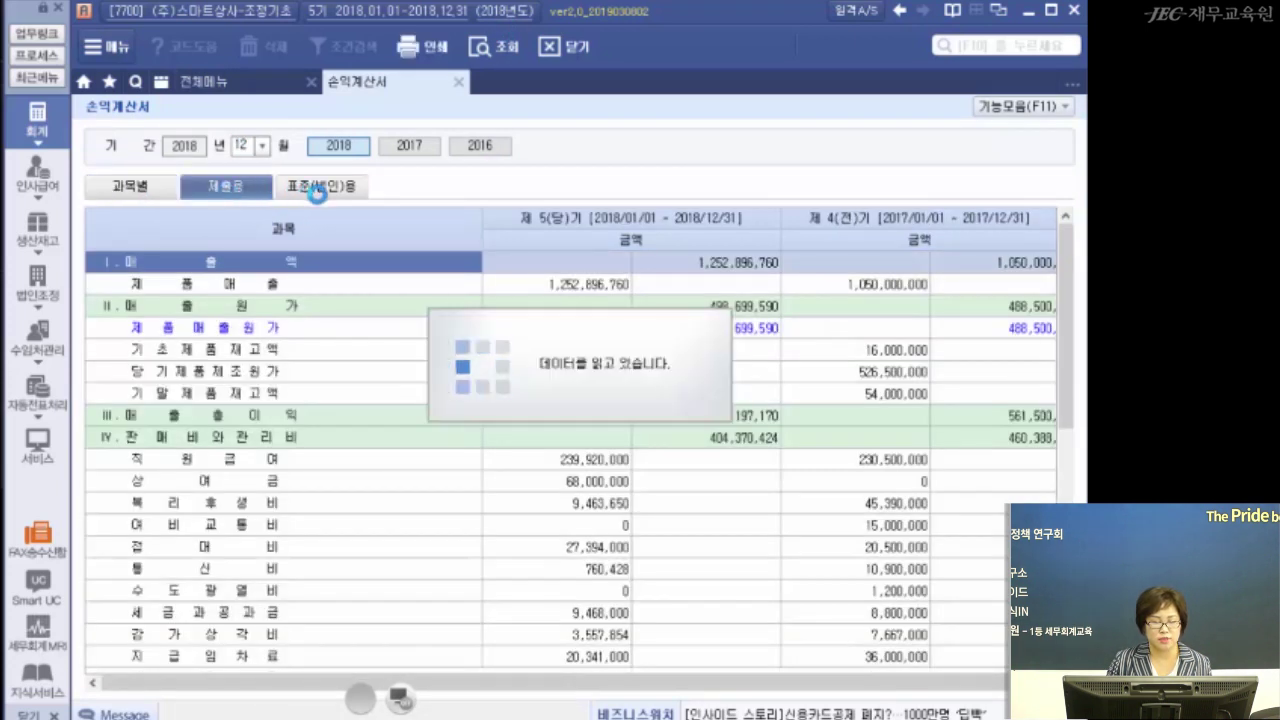
click(321, 192)
scroll(425, 366, down, 10)
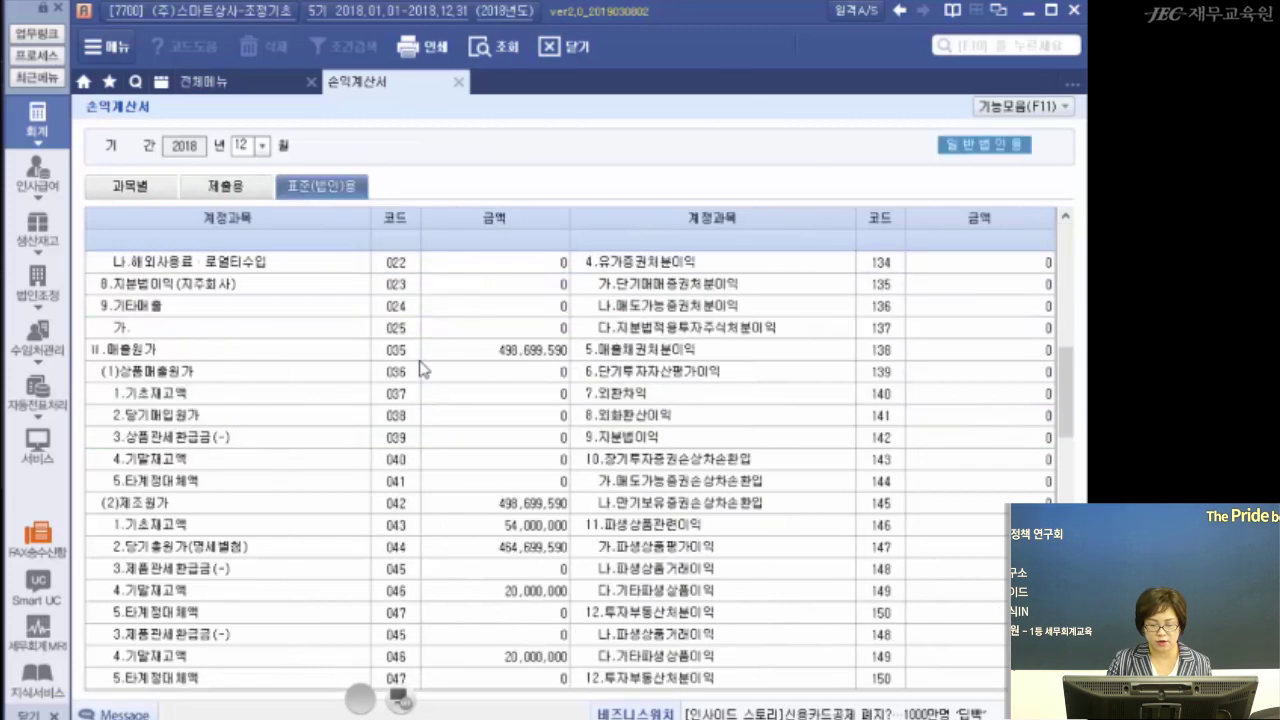
scroll(420, 367, down, 7)
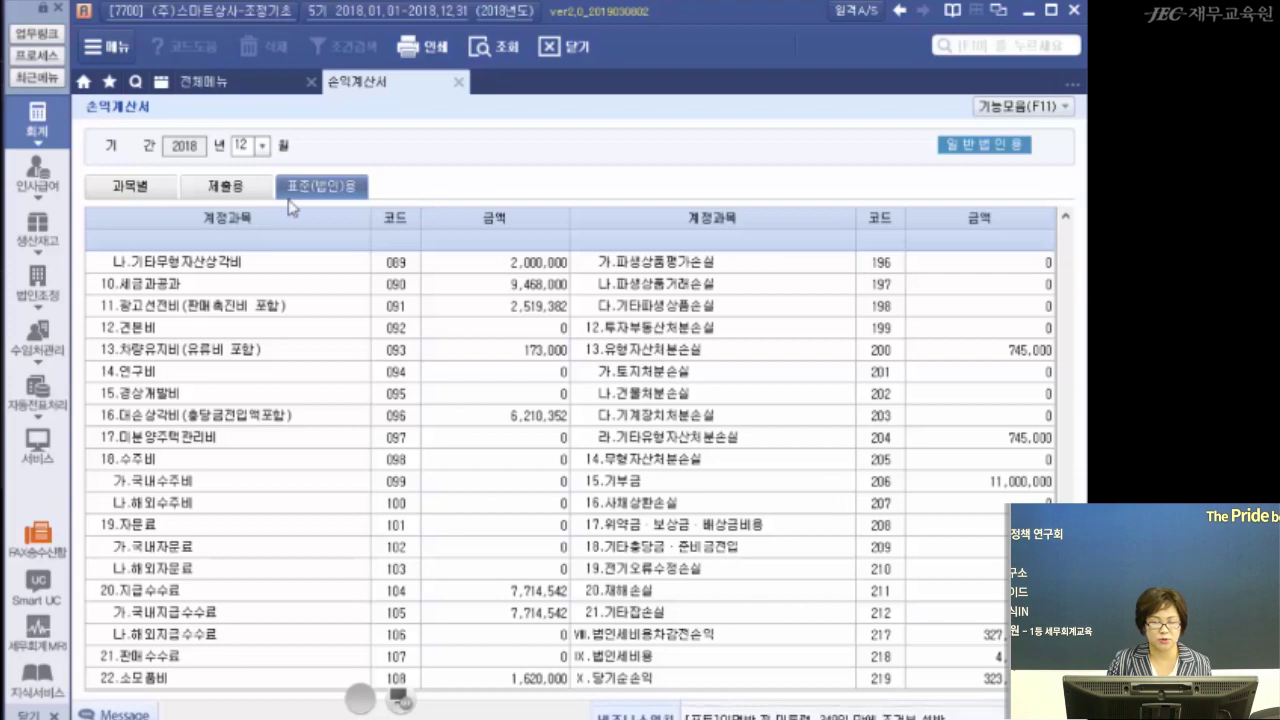
click(456, 88)
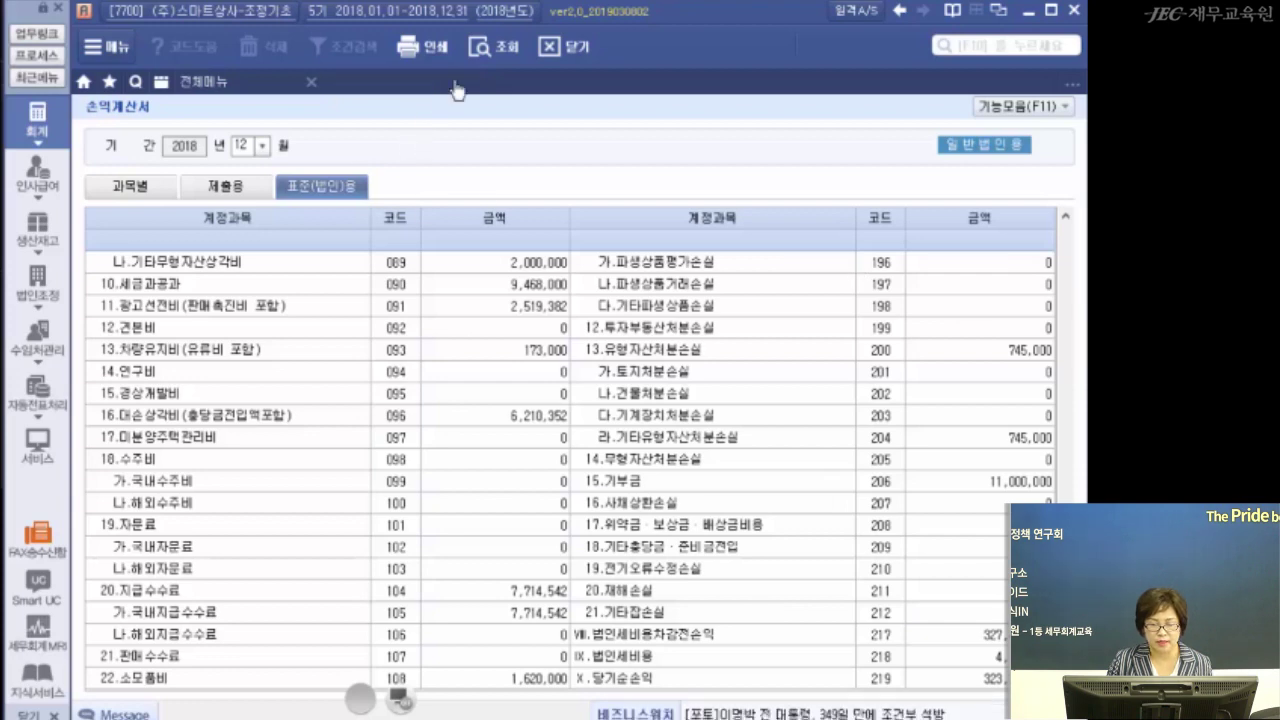
Open 재무상태표(대차대조표) for December 2018, view its 제출용 and 표준(법인)용 versions, and close it
click(840, 229)
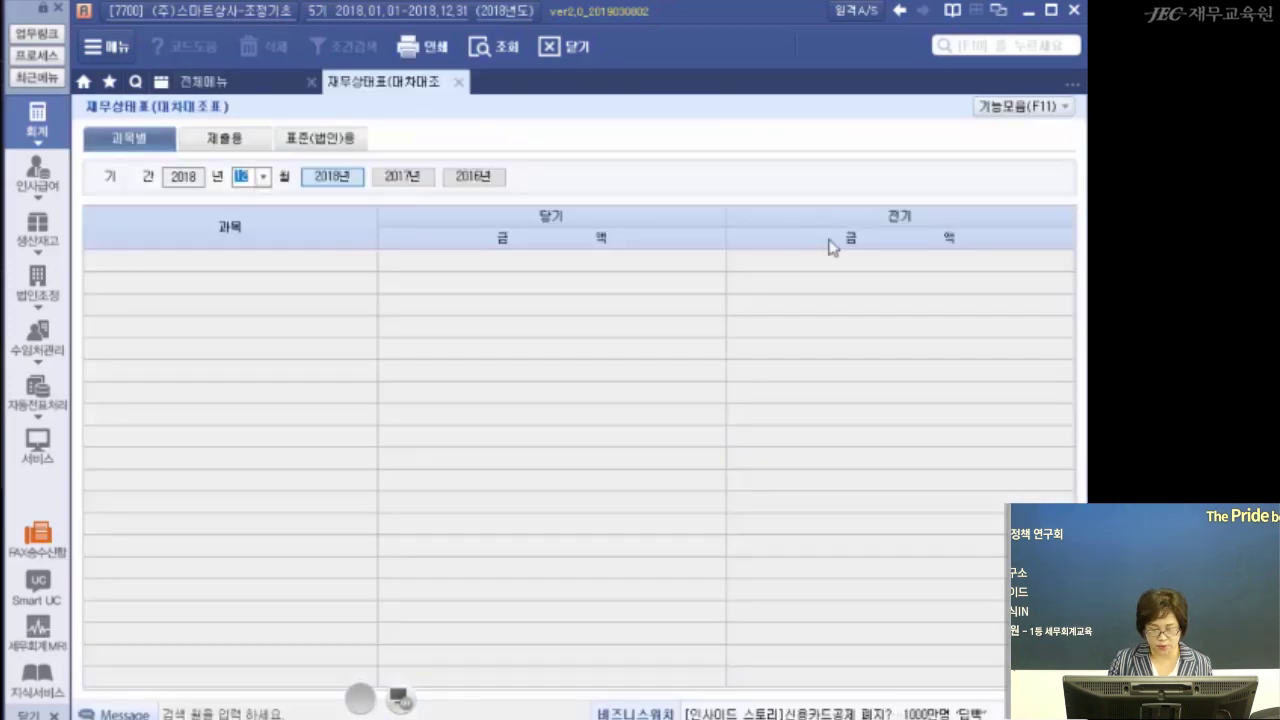
key(Return)
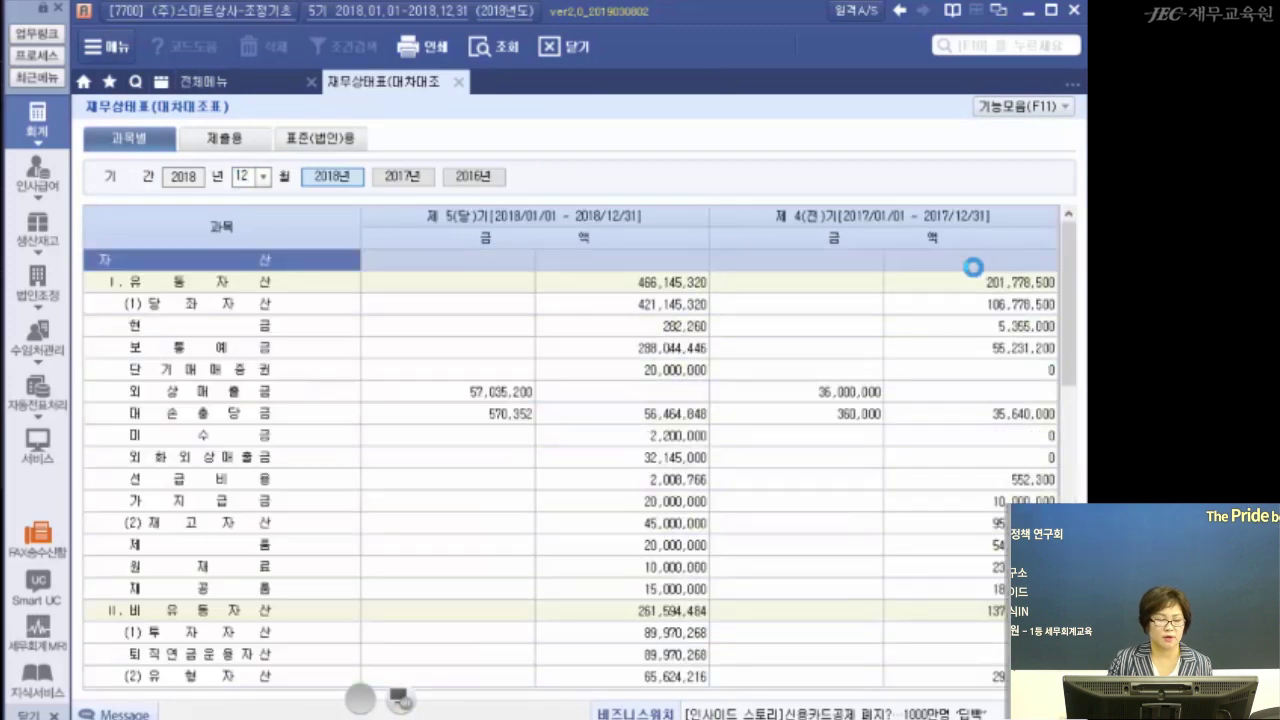
click(213, 135)
click(320, 140)
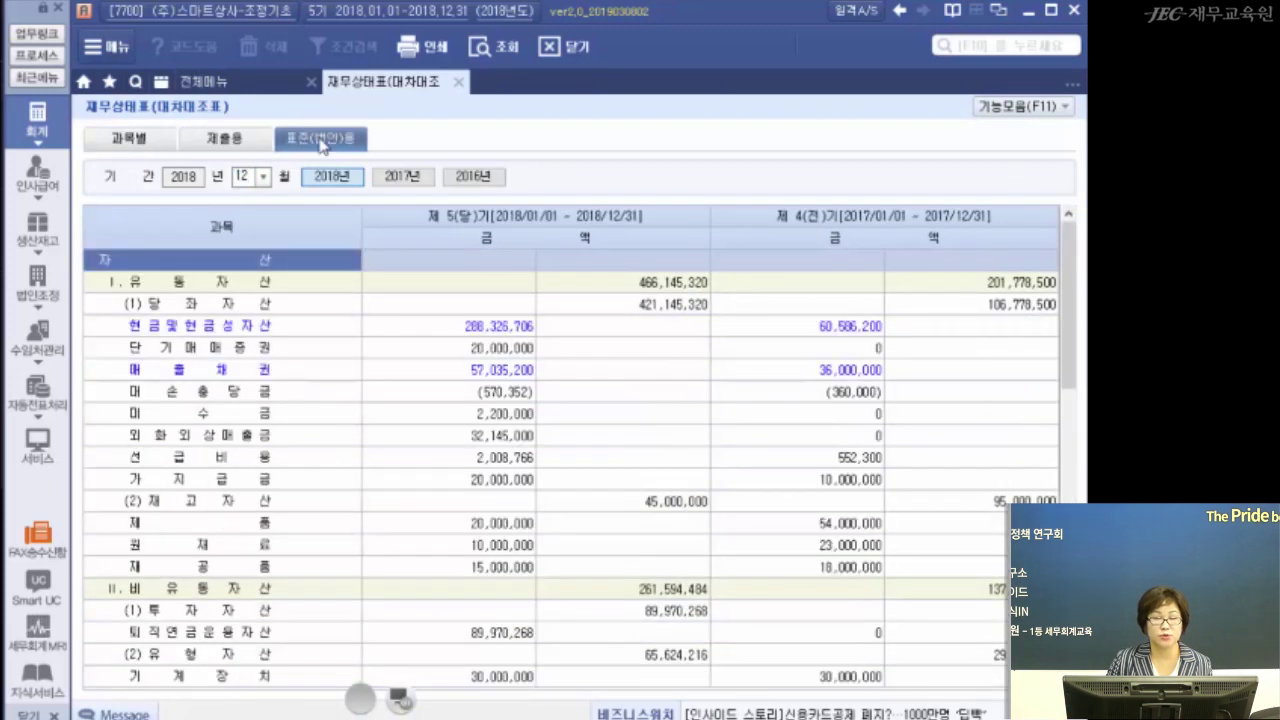
scroll(636, 486, down, 20)
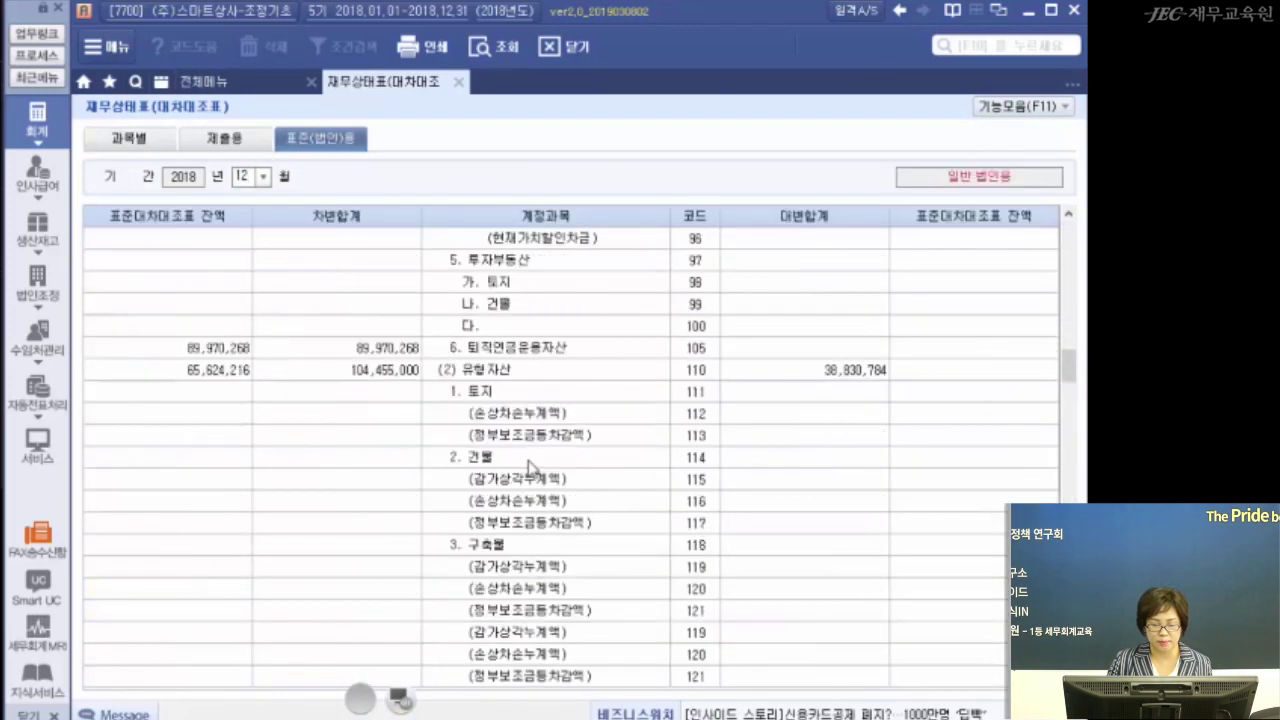
click(458, 81)
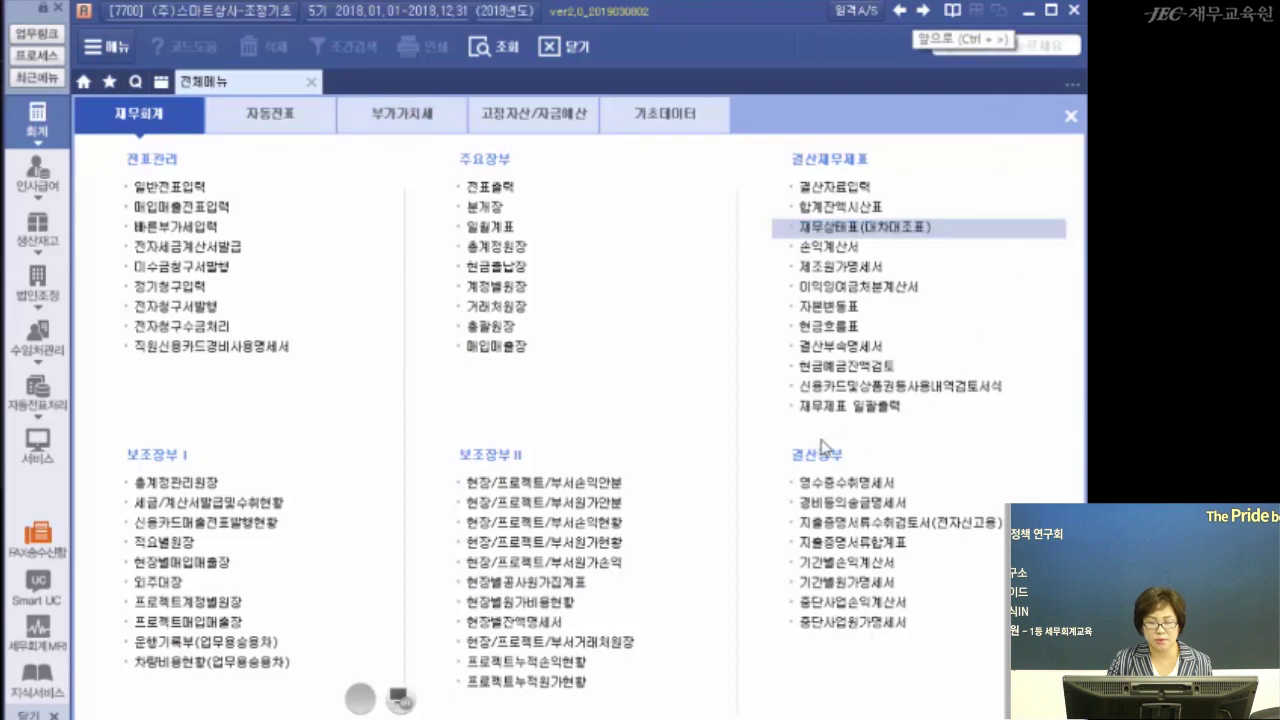
Open 표준대차대조표 from the 기초사항검토 section of the 법인조정 module
click(40, 292)
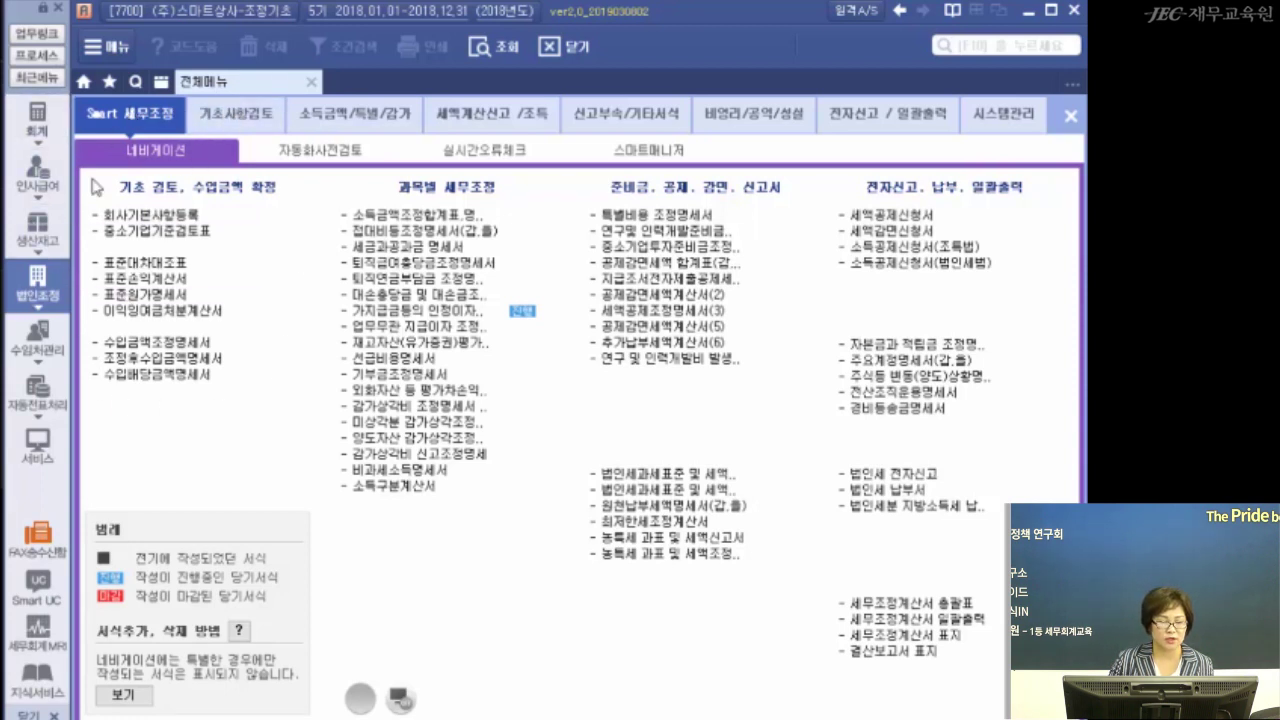
click(238, 116)
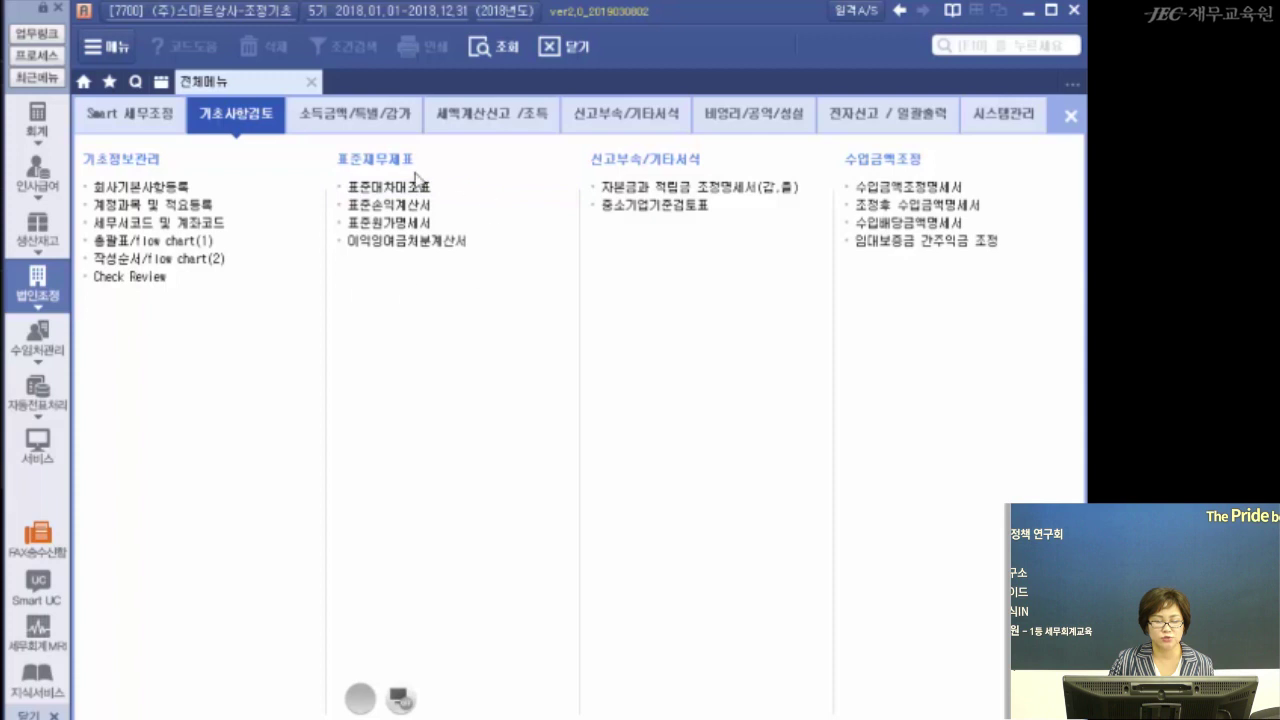
click(404, 187)
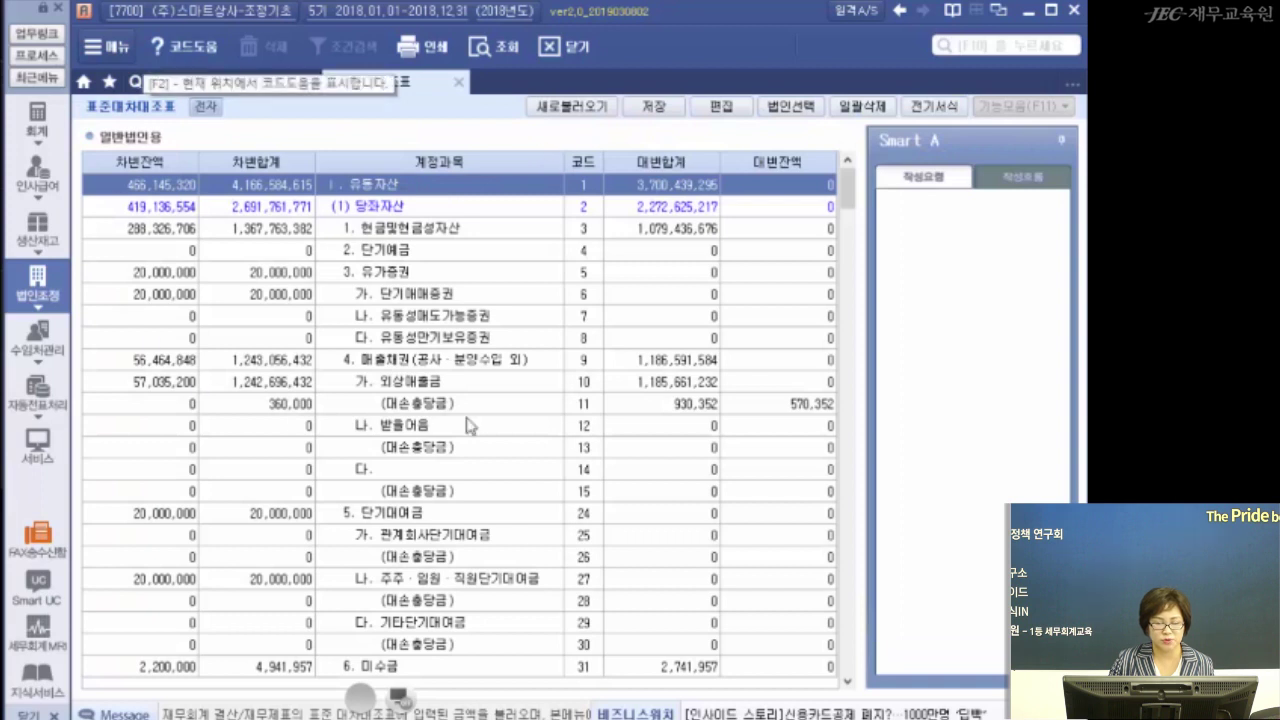
Reload the 표준대차대조표 data from the accounting balance sheet, replacing the existing data, then save and close the form
click(573, 107)
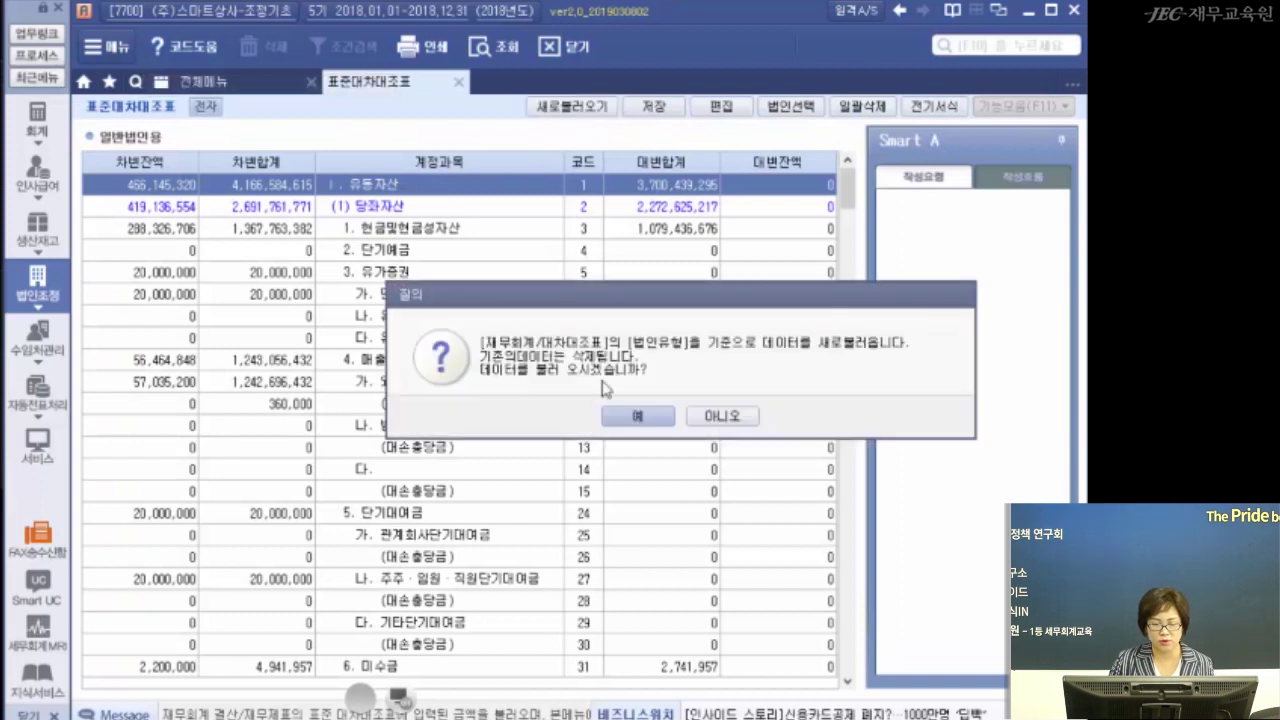
click(638, 416)
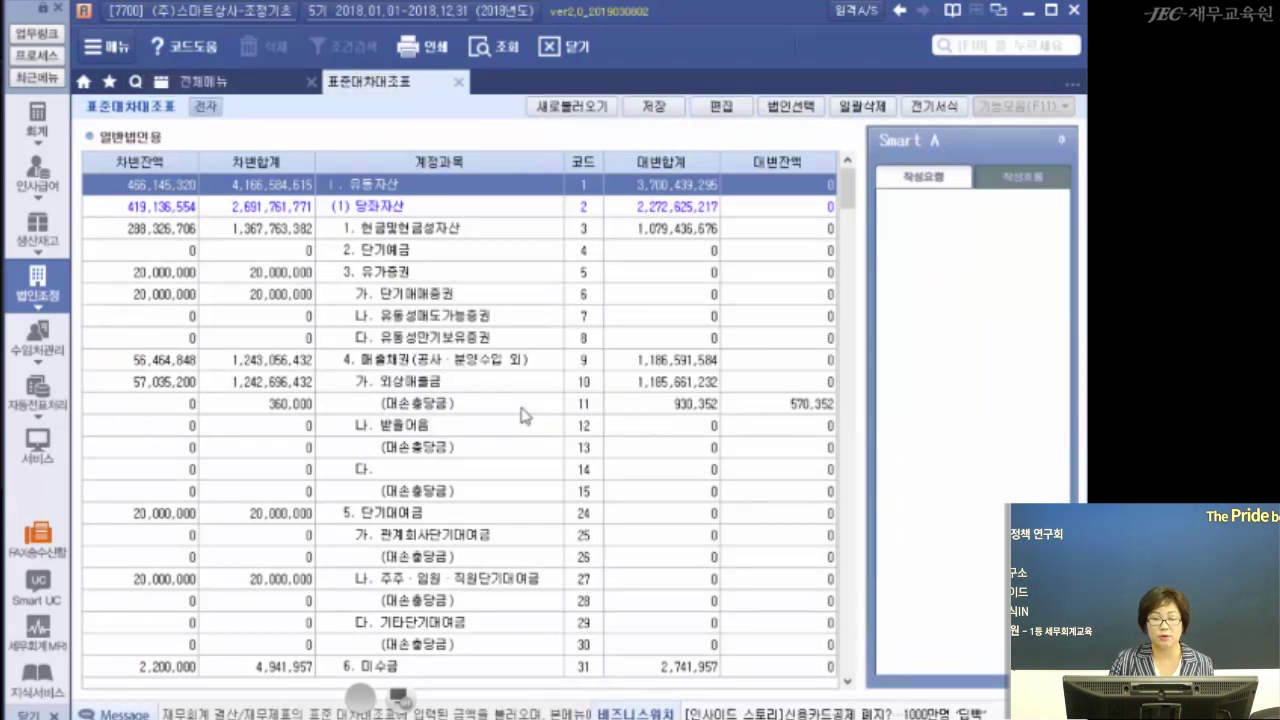
scroll(650, 296, down, 9)
click(650, 112)
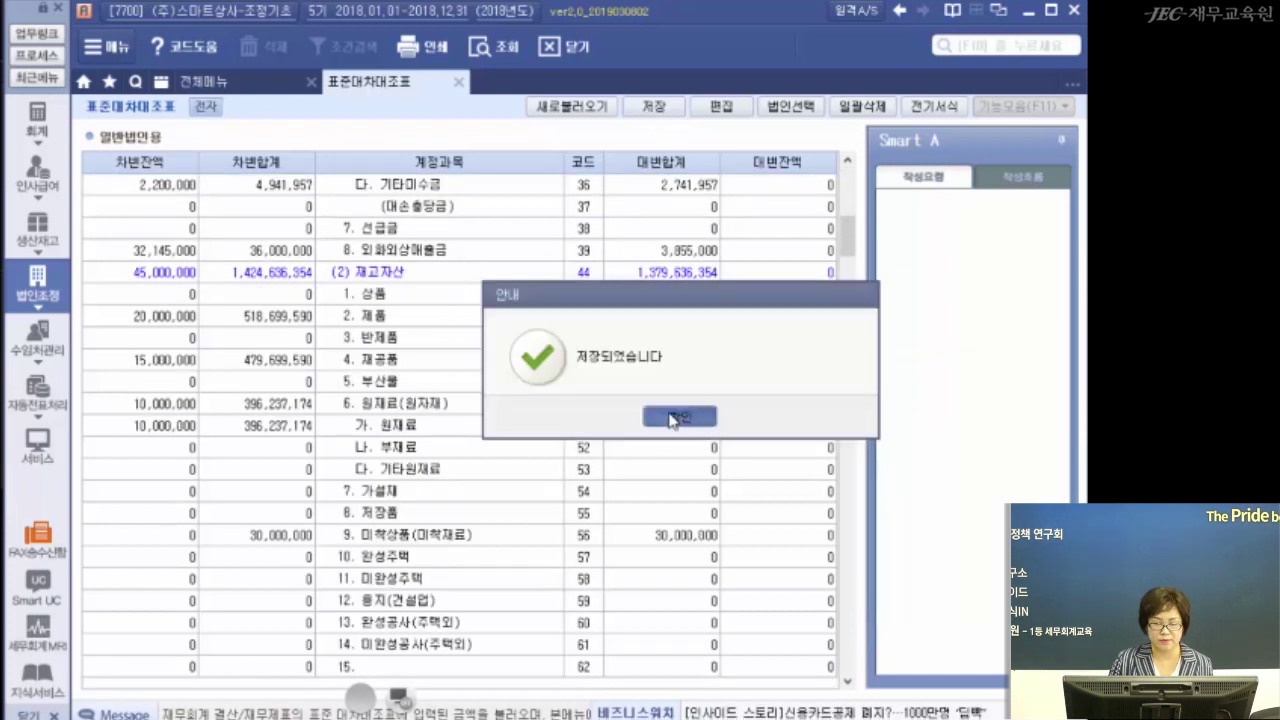
click(672, 418)
click(458, 81)
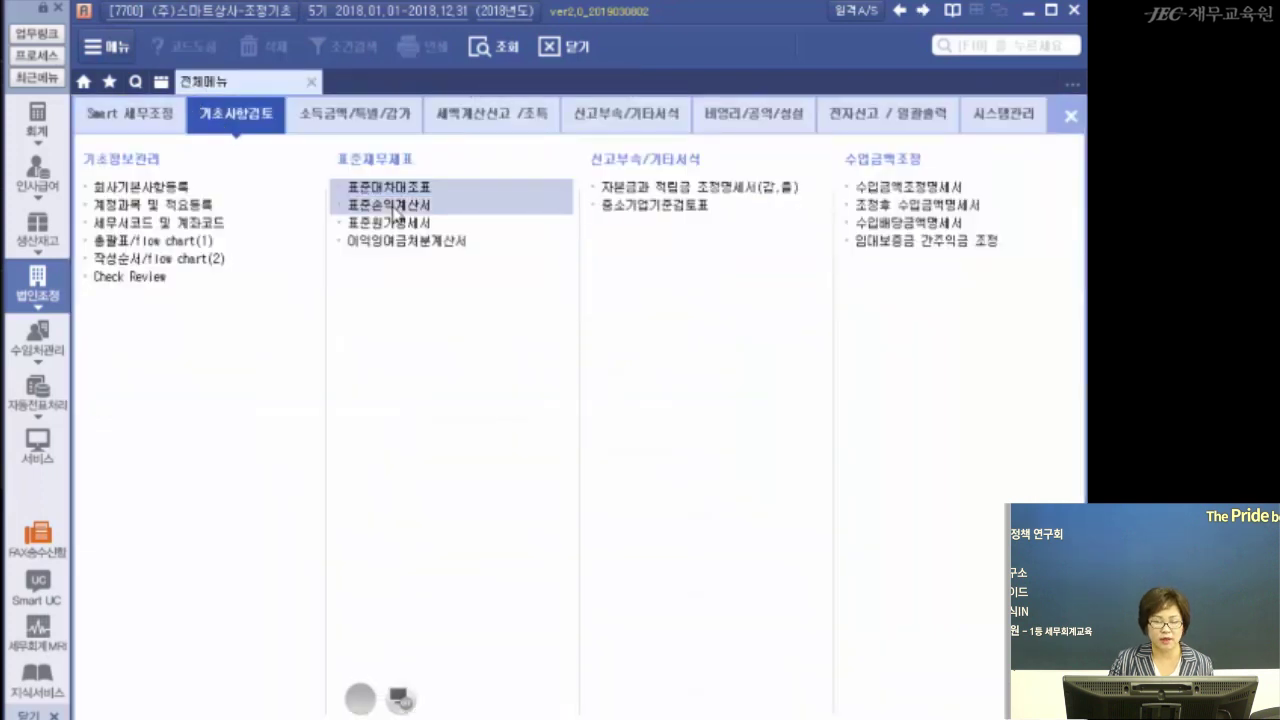
Open 표준손익계산서 as the 일반 법인용 type and save it with data reloaded from the accounting 손익계산서
click(392, 205)
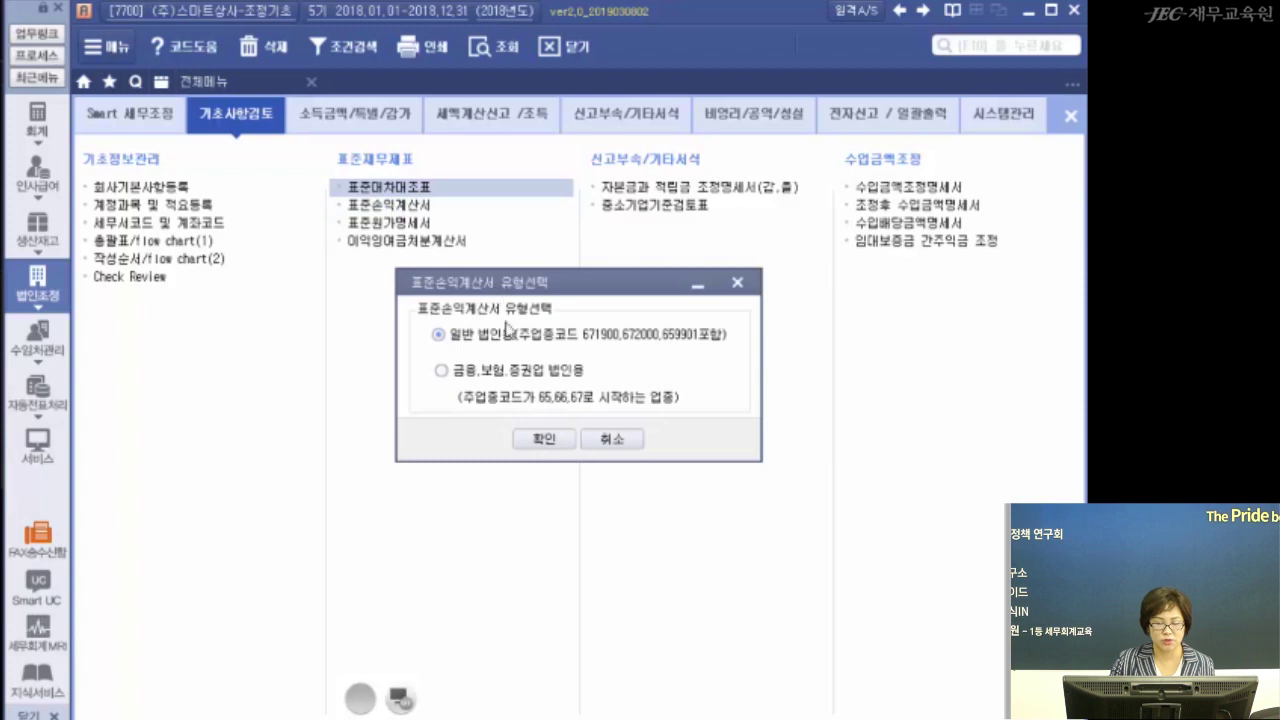
click(543, 441)
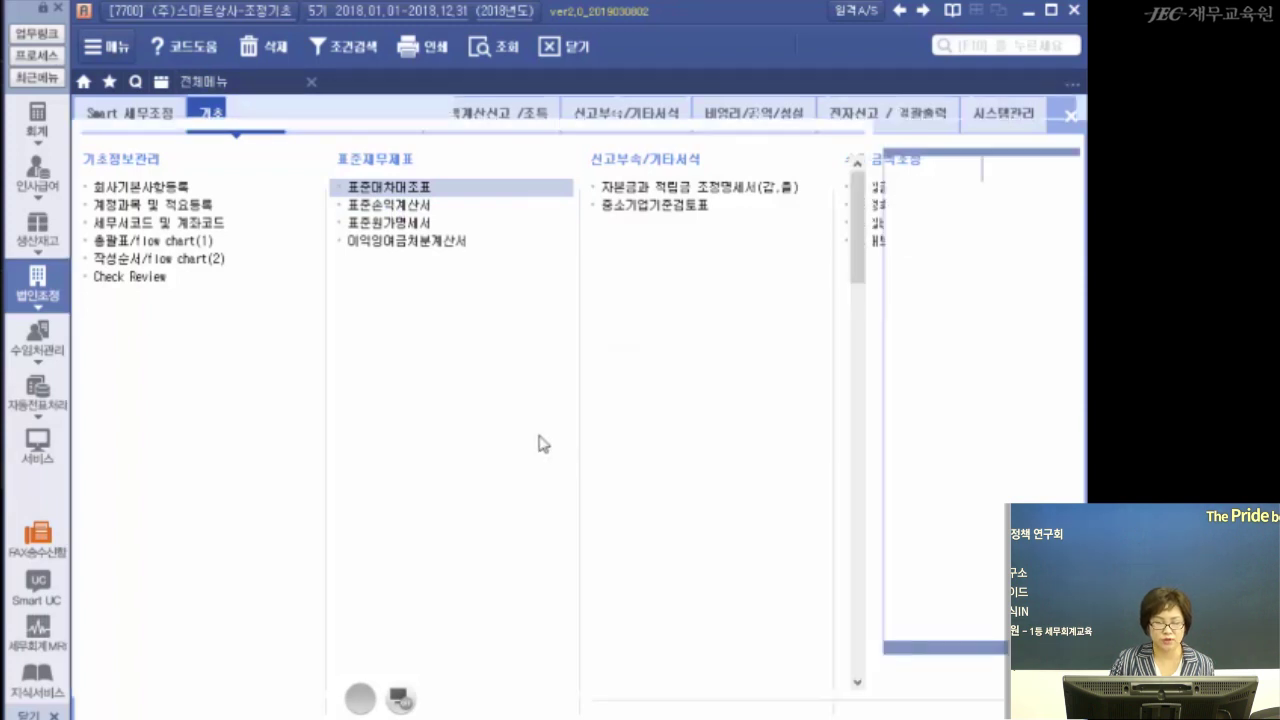
click(497, 110)
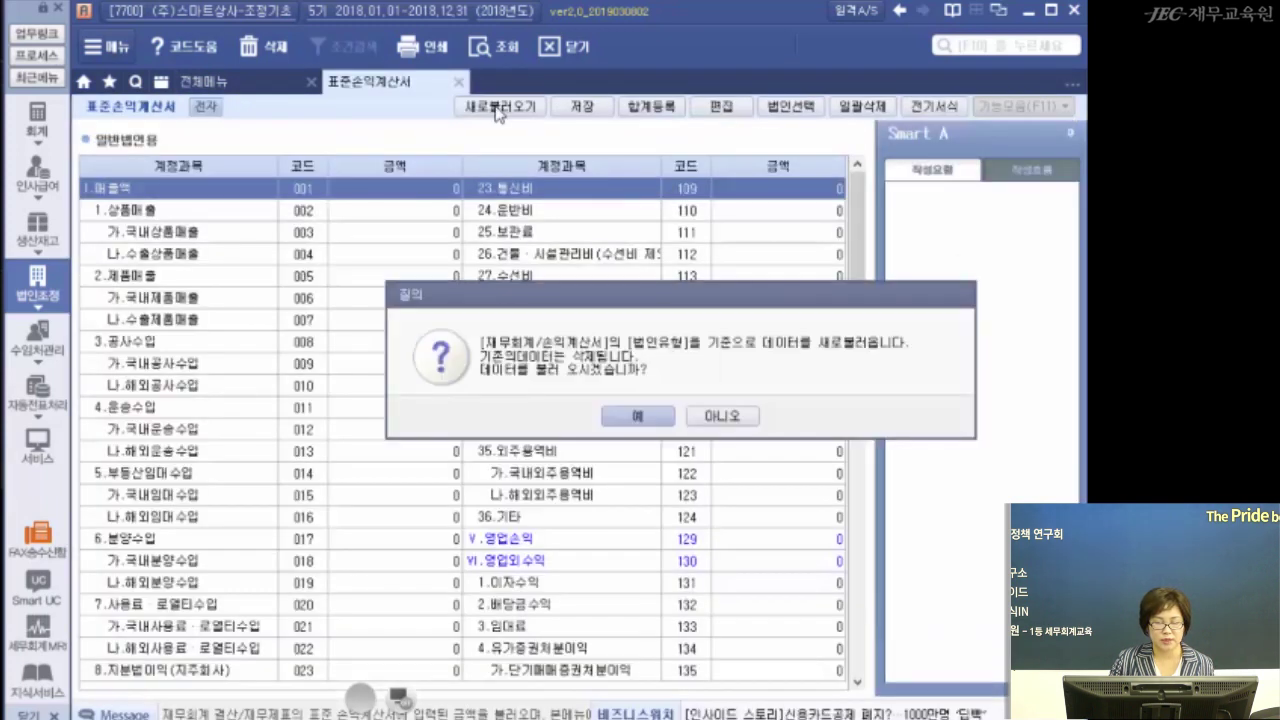
click(638, 416)
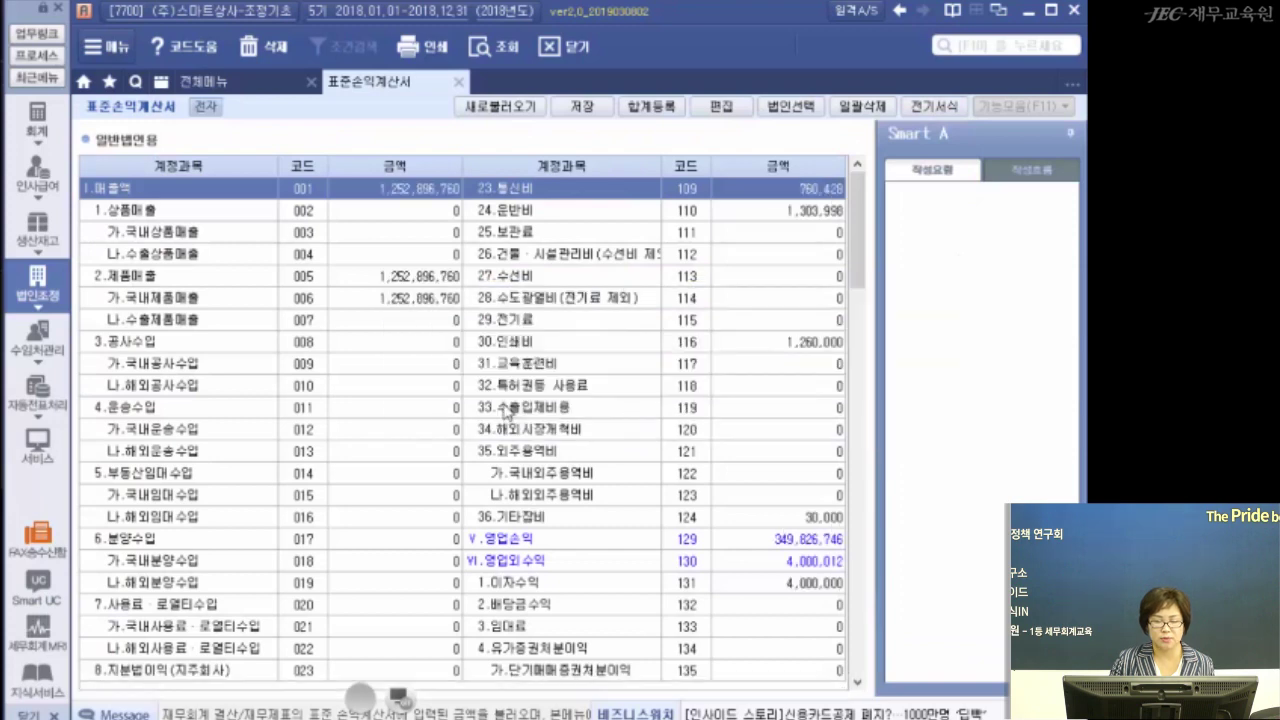
scroll(630, 388, down, 20)
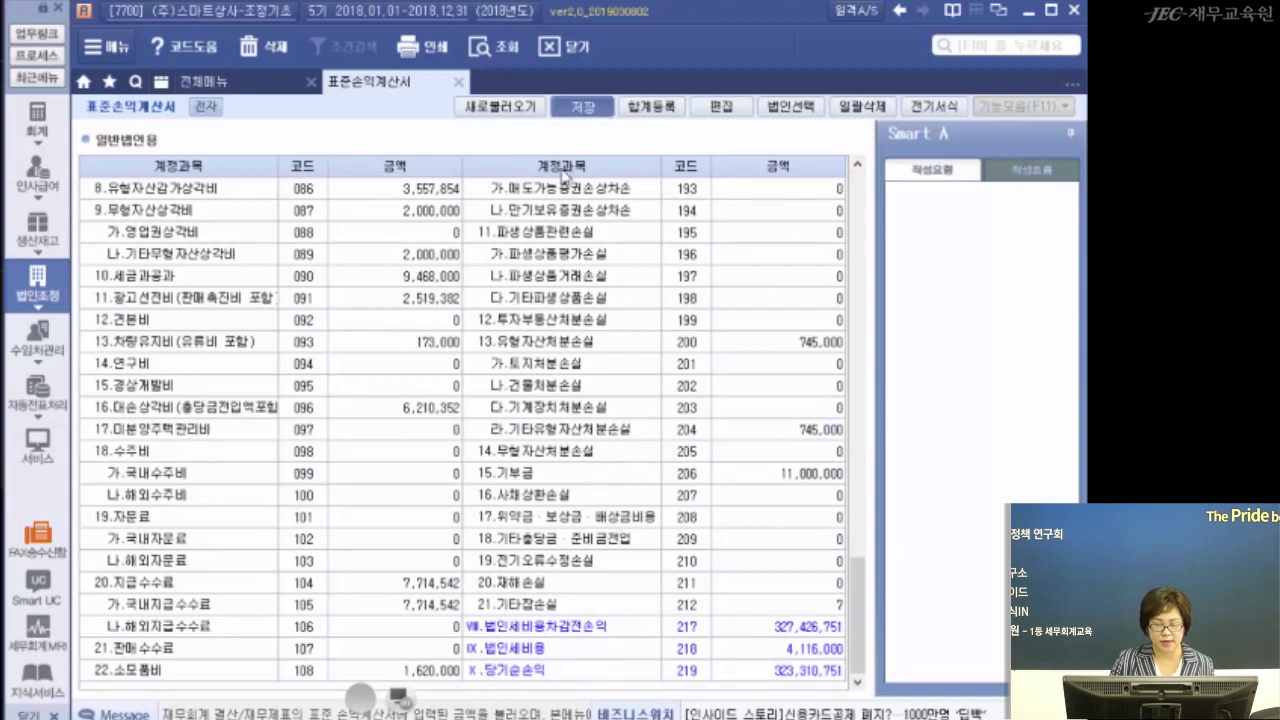
click(570, 138)
click(680, 421)
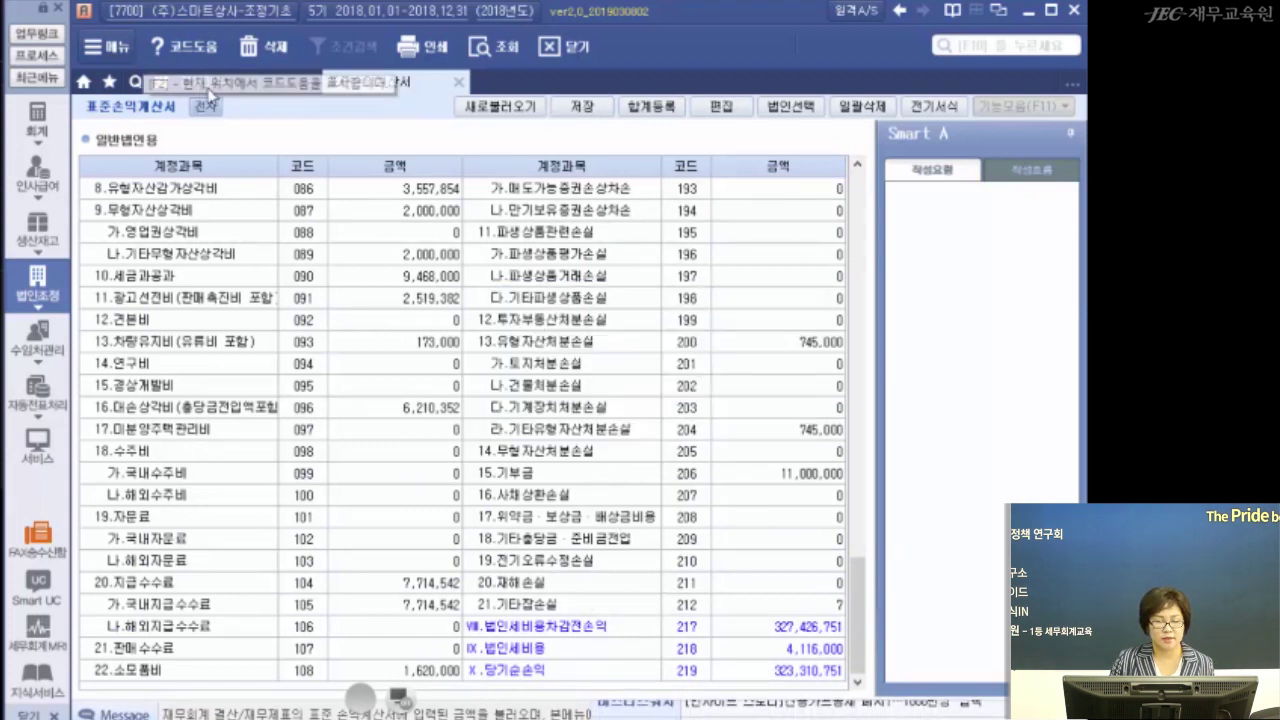
Open 표준원가명세서 with the 제조 원가명세서 type and save it with freshly reloaded data
click(161, 81)
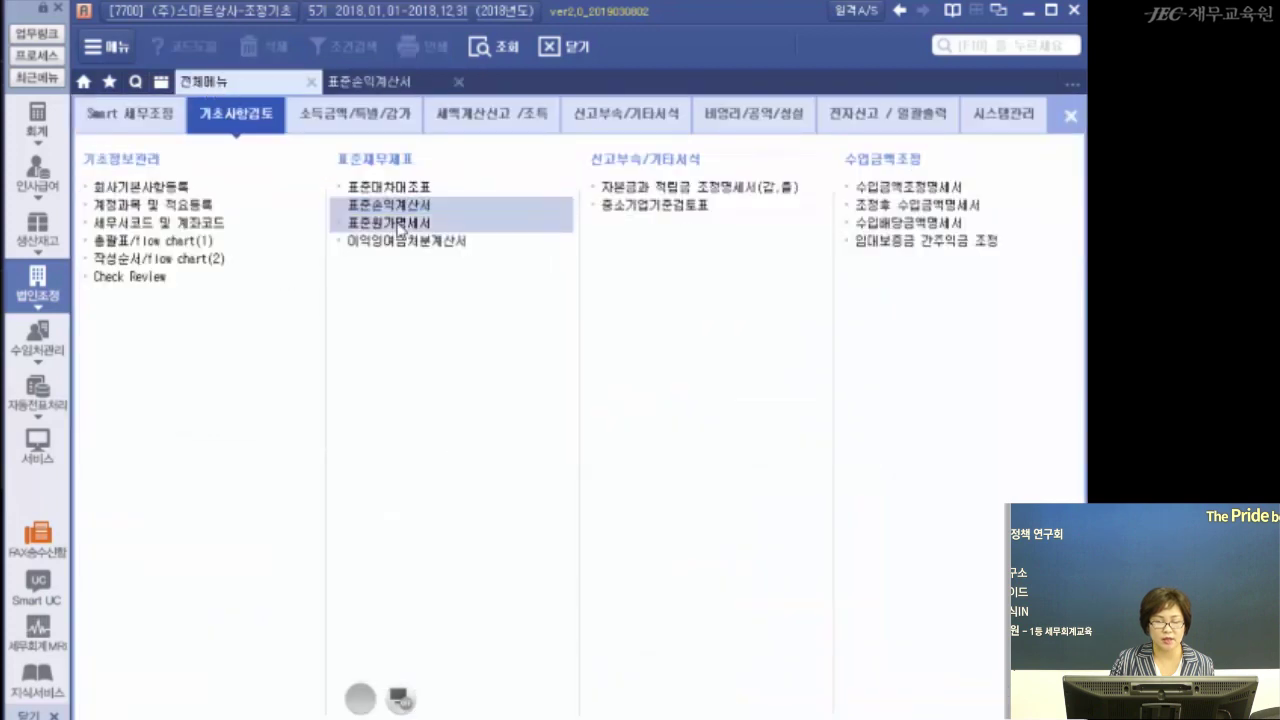
click(397, 222)
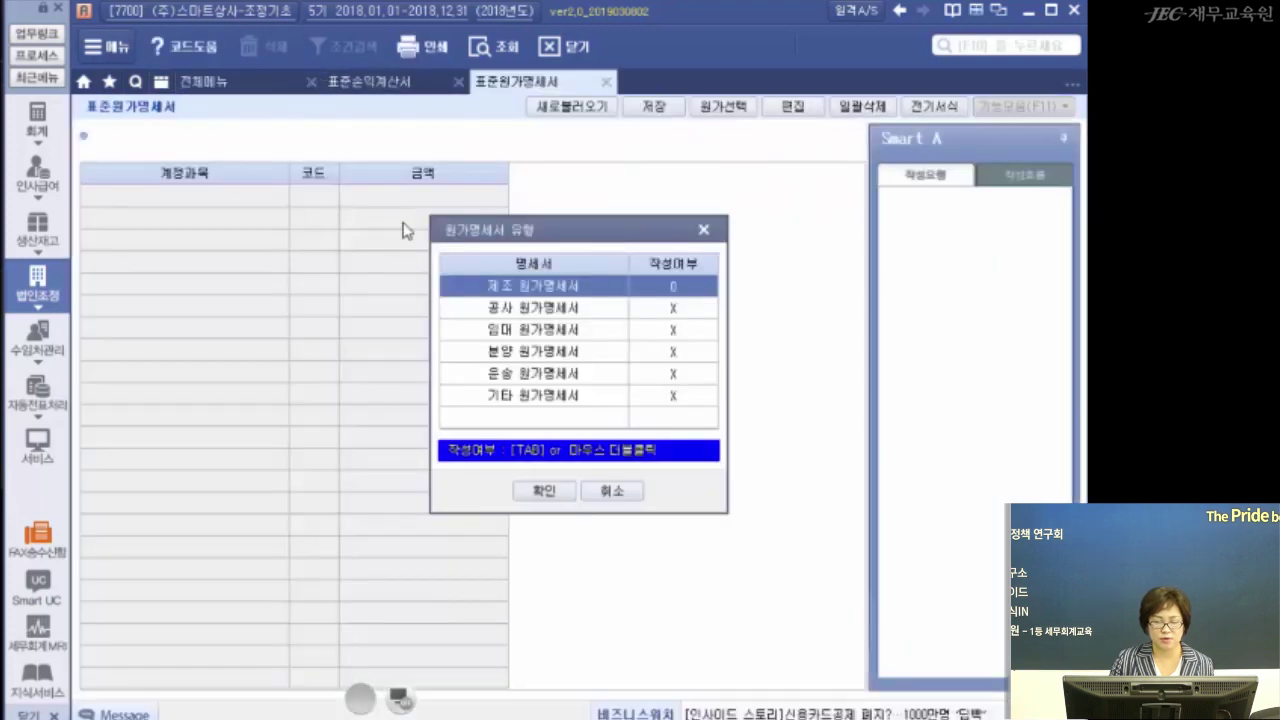
click(545, 491)
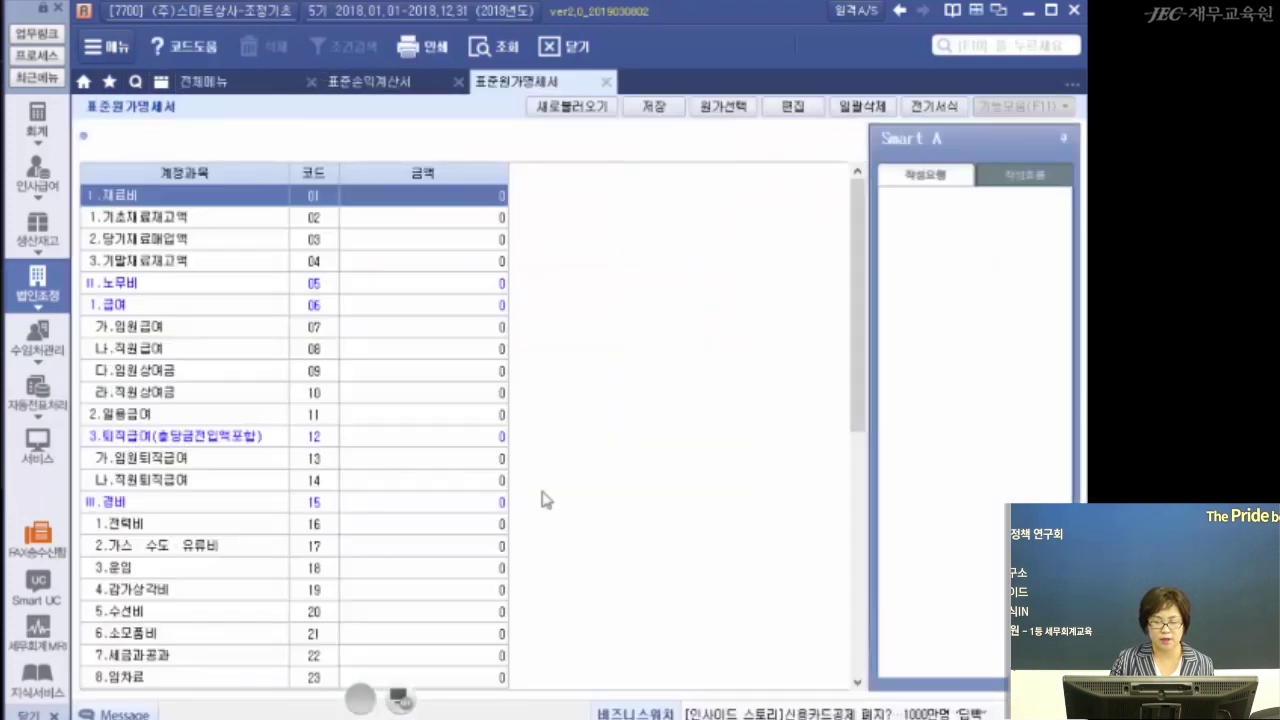
click(601, 113)
click(645, 418)
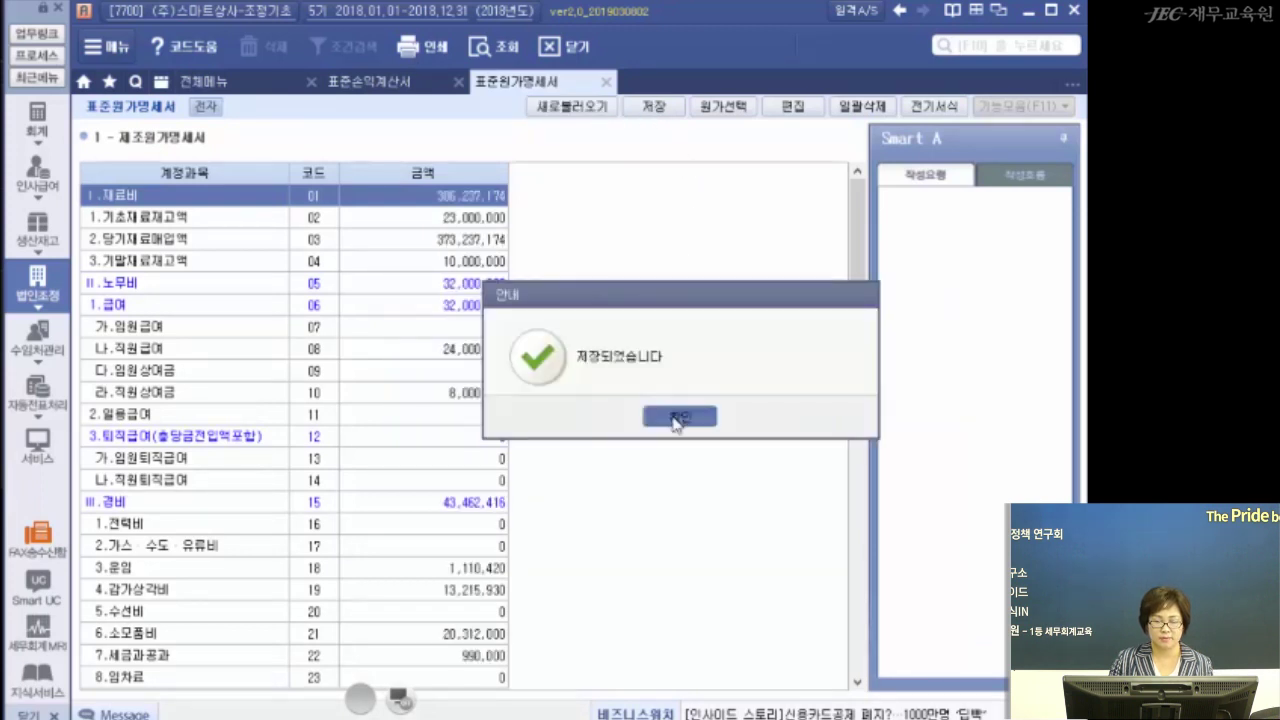
click(676, 418)
Open 이익잉여금처분계산서, reload its data over the existing figures, and save it
click(212, 88)
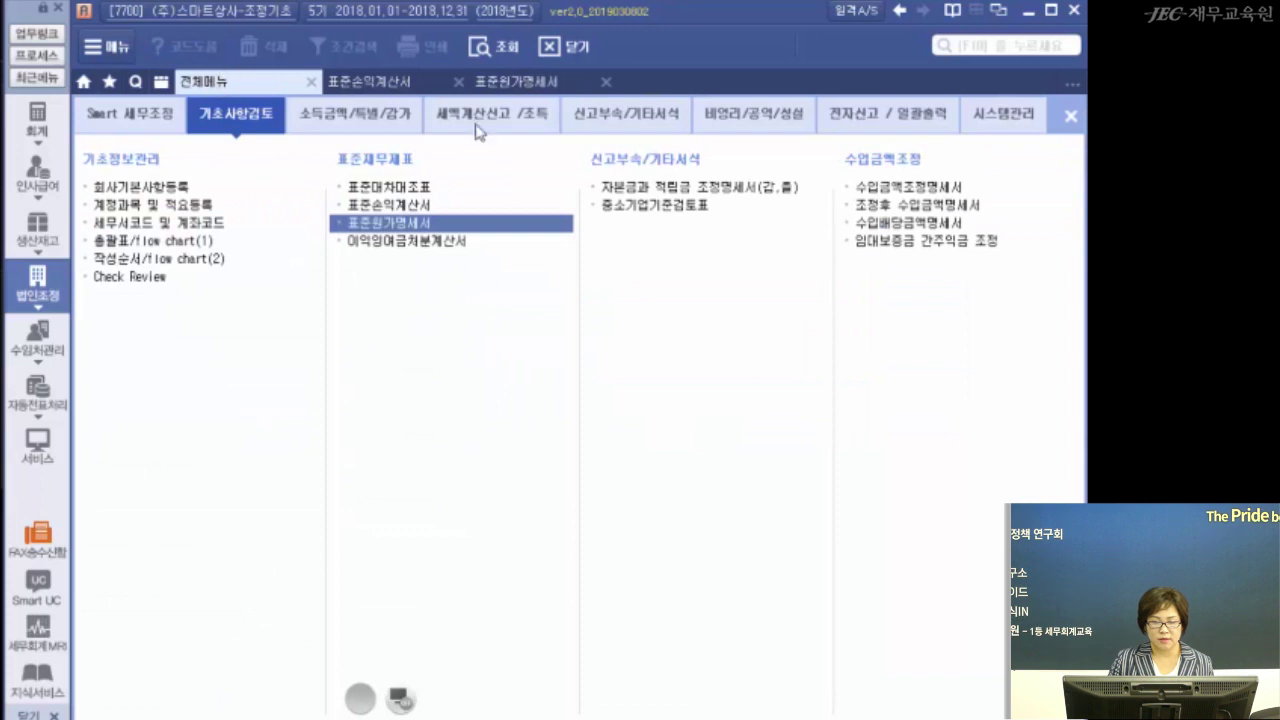
click(468, 243)
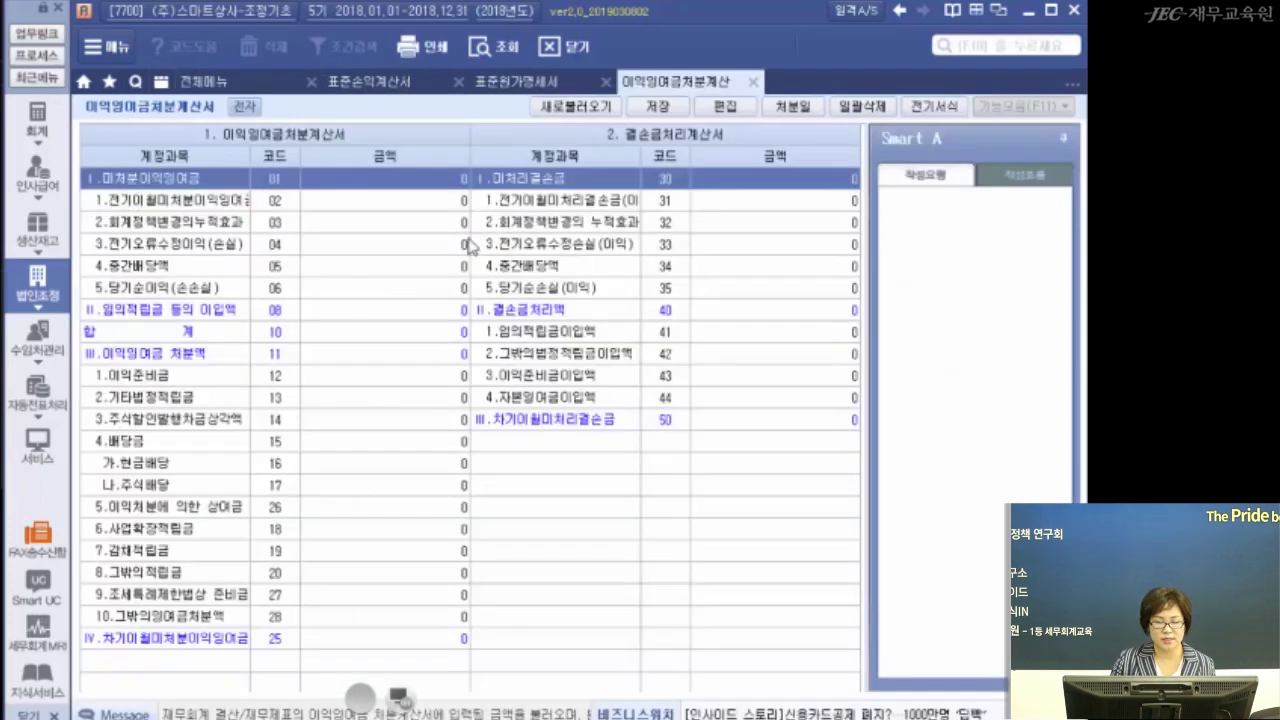
click(616, 108)
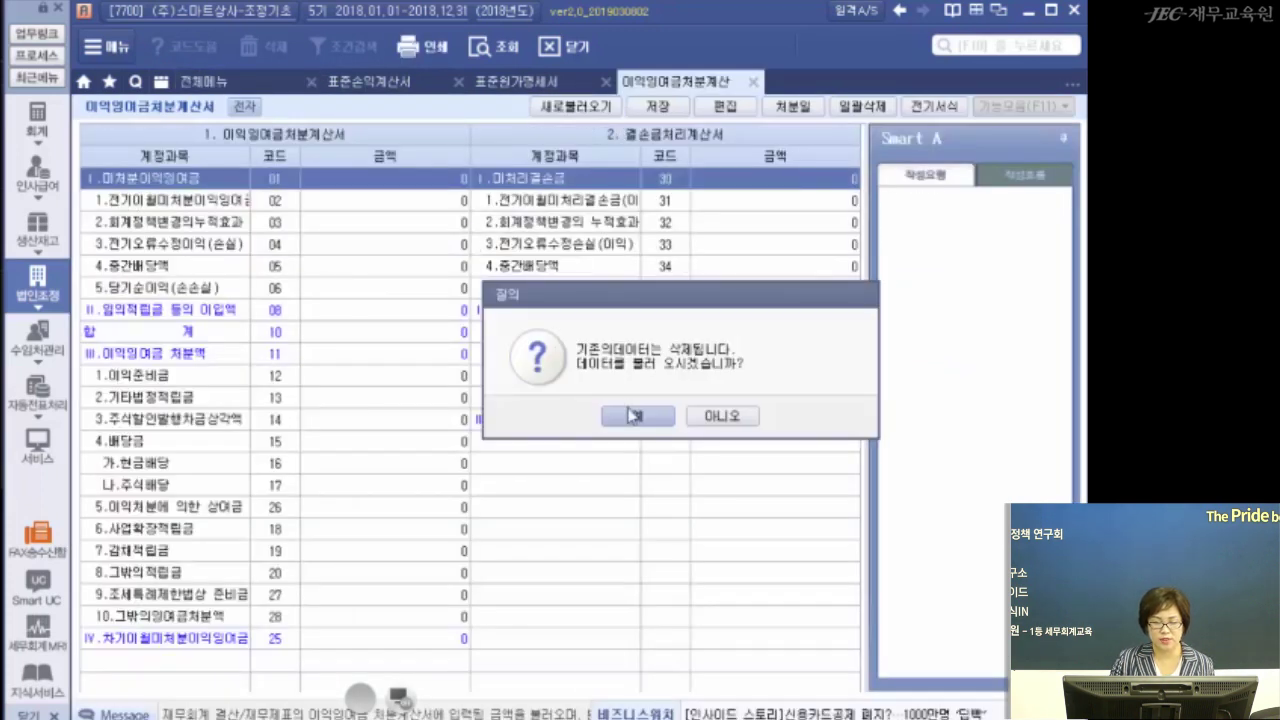
click(632, 418)
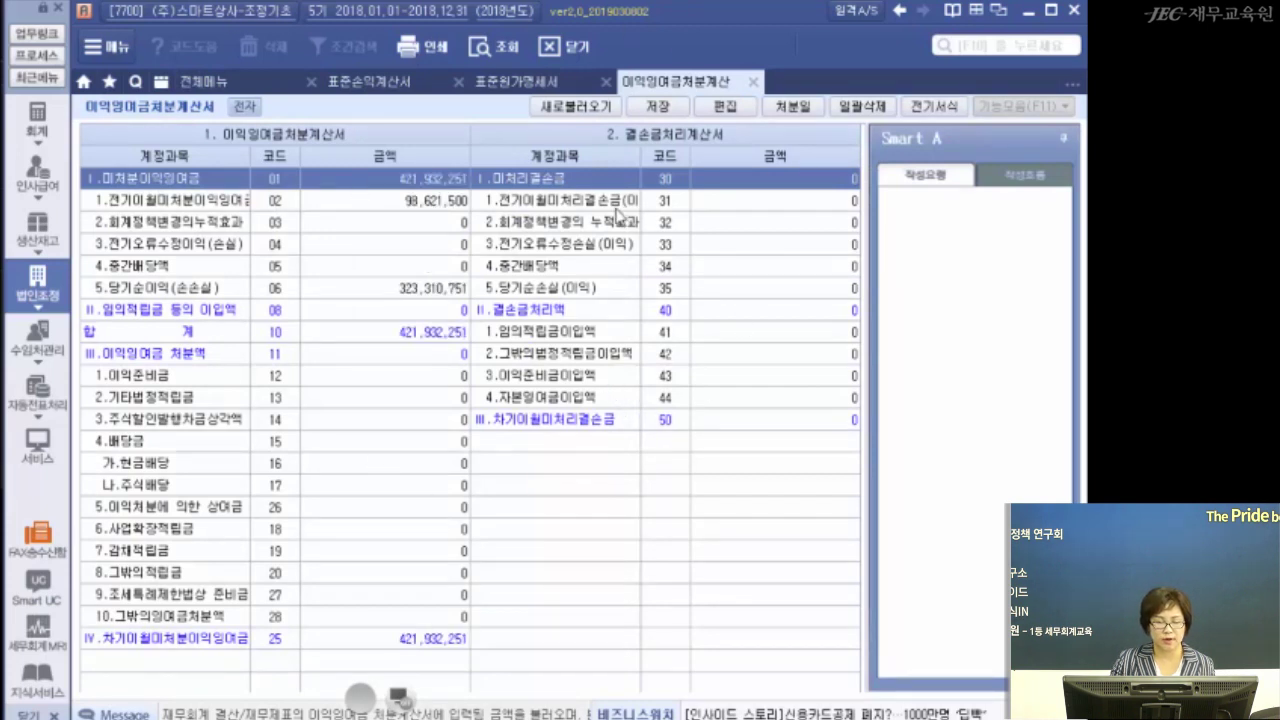
click(657, 107)
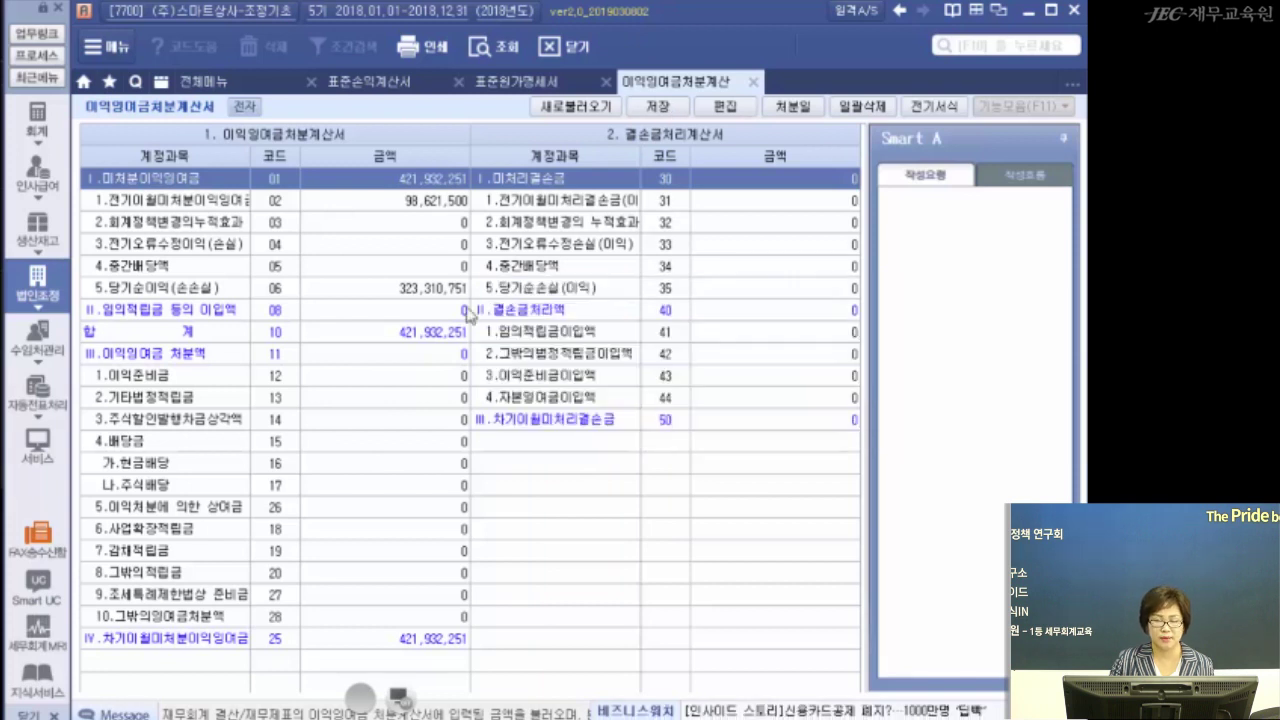
Close 이익잉여금처분계산서 and 표준원가명세서, then circle the 법인세비용 row and its amount in 표준손익계산서
click(752, 82)
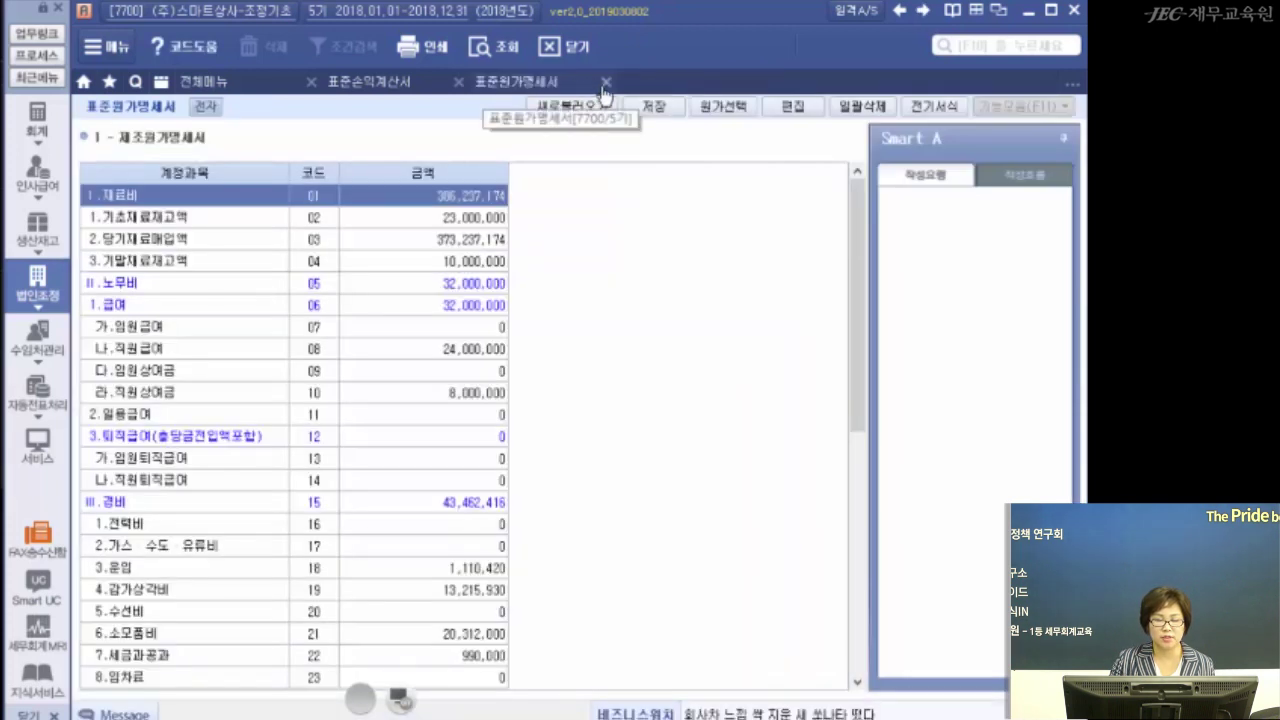
click(605, 82)
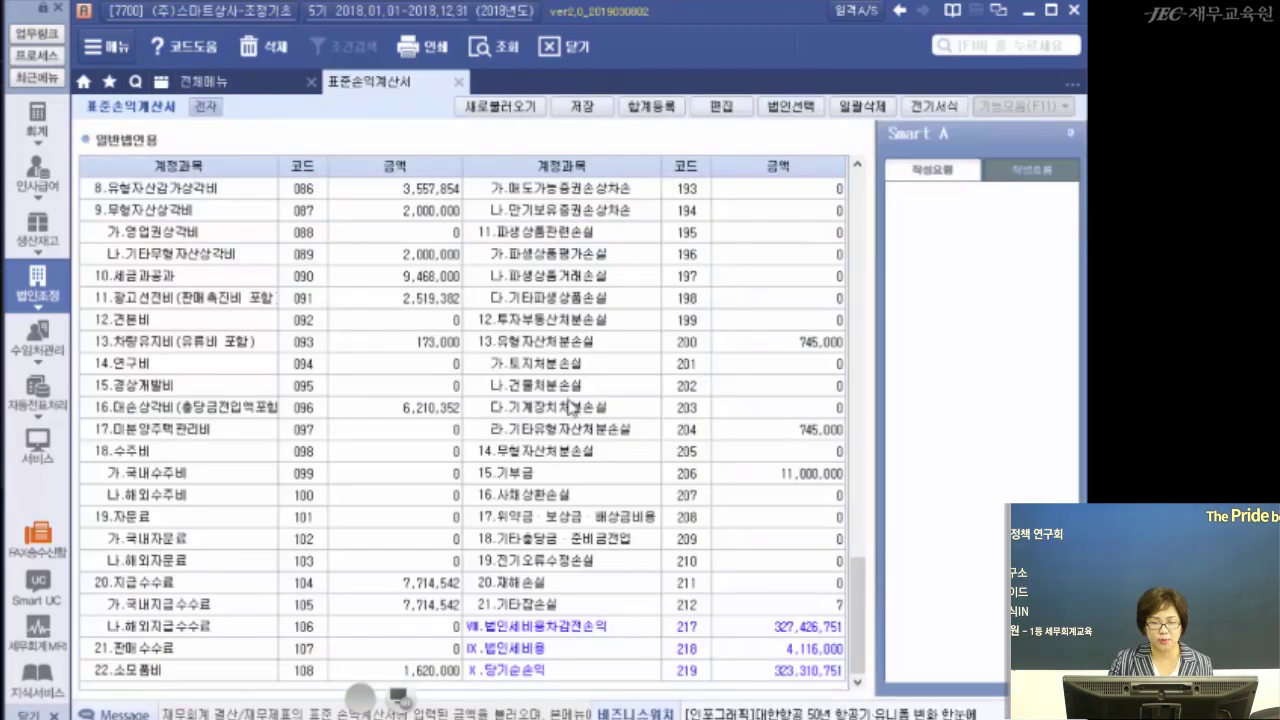
click(774, 650)
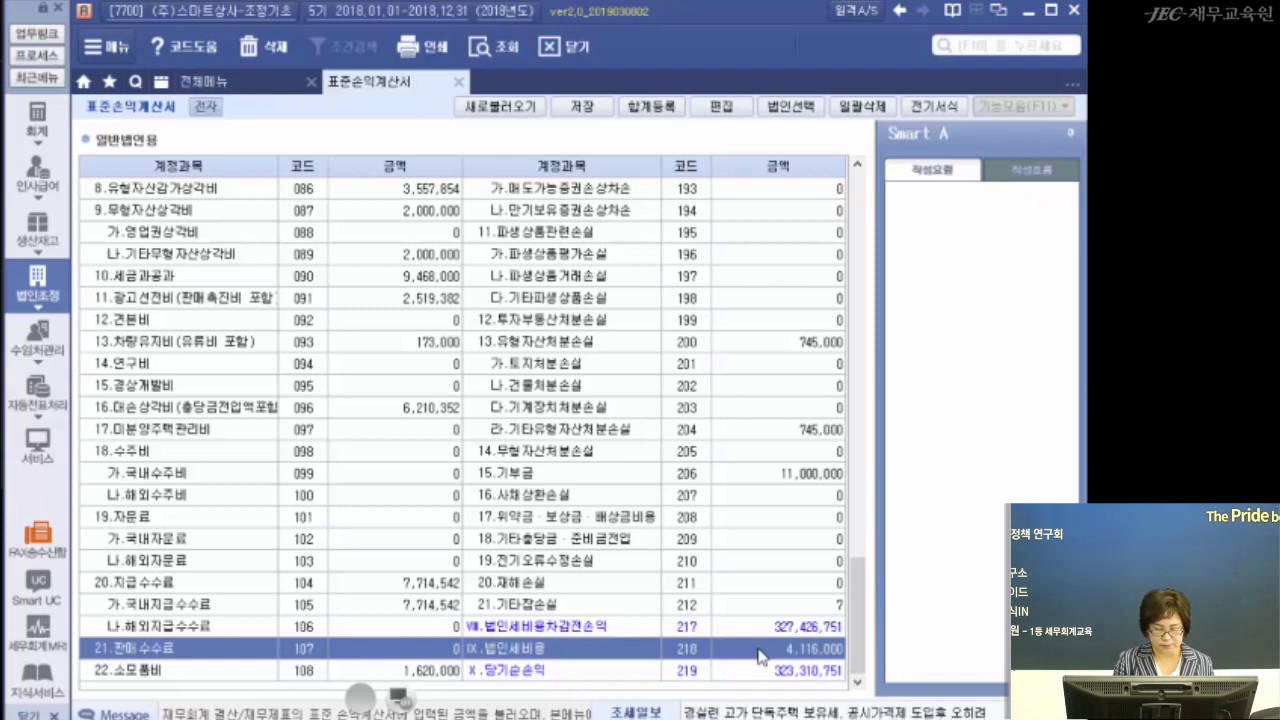
mouse_move(468, 626)
mouse_down()
mouse_move(604, 660)
mouse_move(848, 655)
mouse_move(702, 631)
mouse_move(645, 668)
mouse_up()
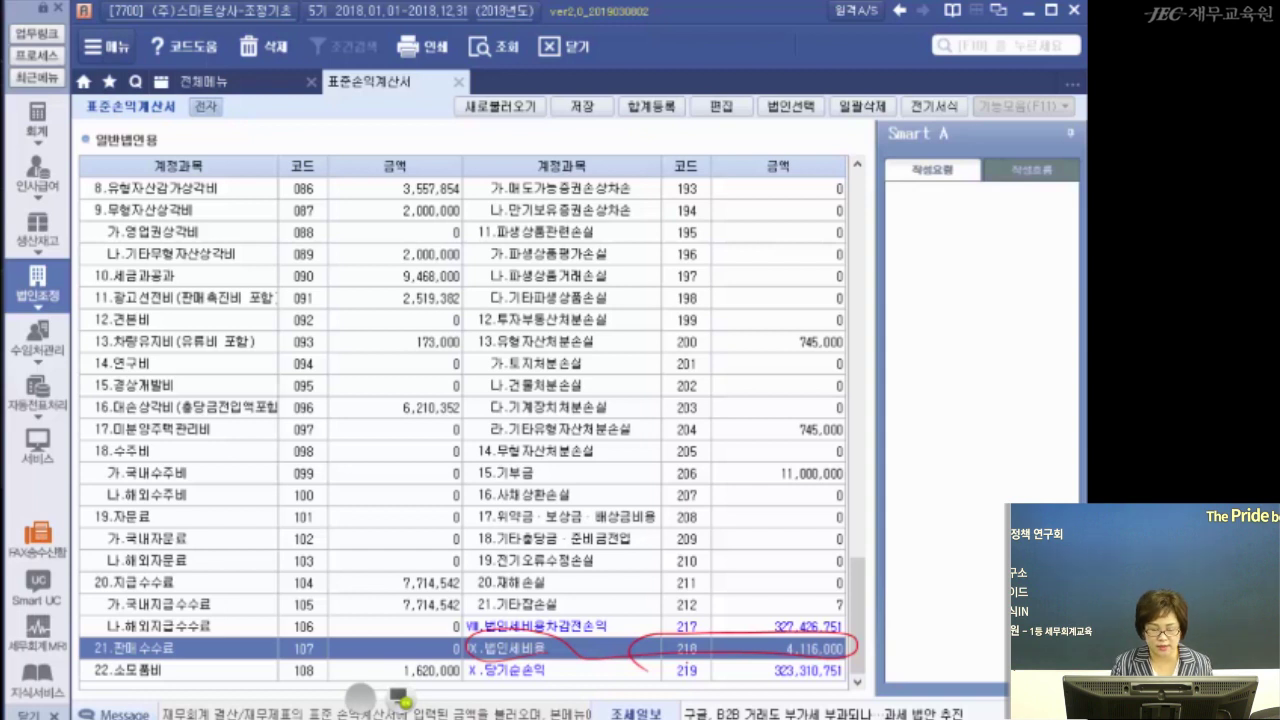
Underline the 당기순손익 amount and the 법인세비용차감전손익 row, drawing an arrow from the latter to a handwritten 과세표준 note
drag(738, 673, 843, 670)
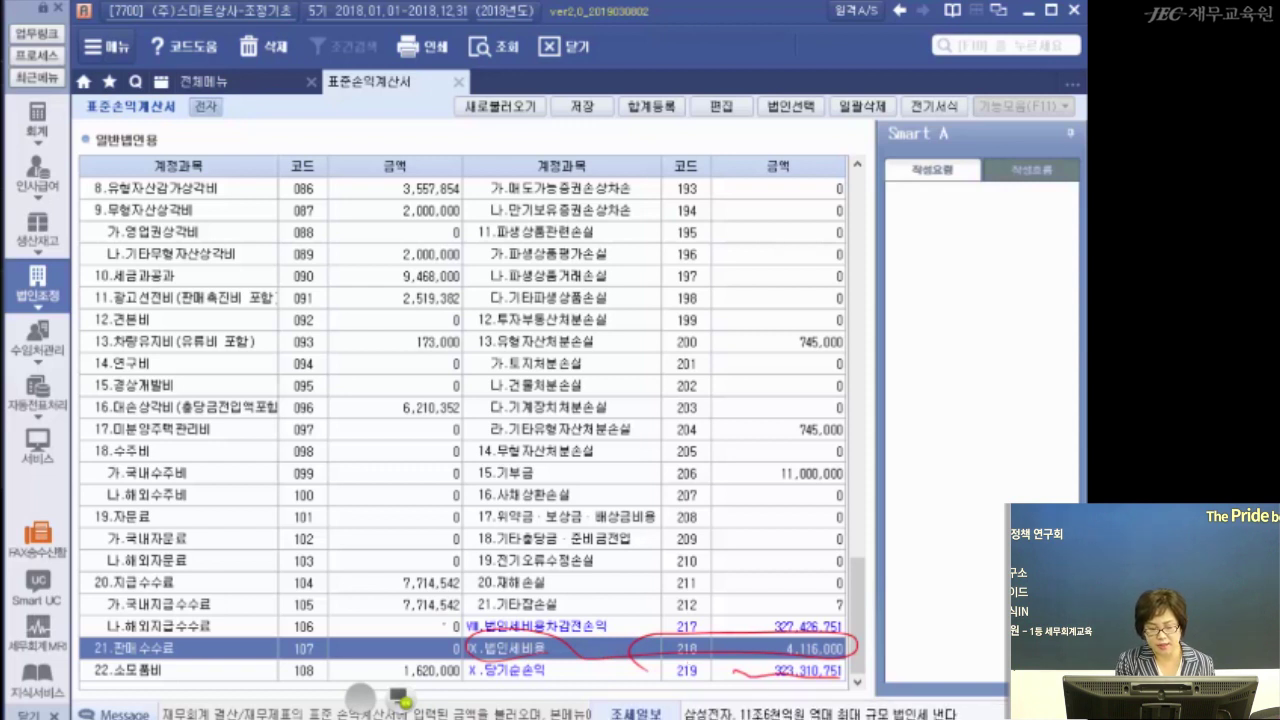
drag(428, 632, 864, 624)
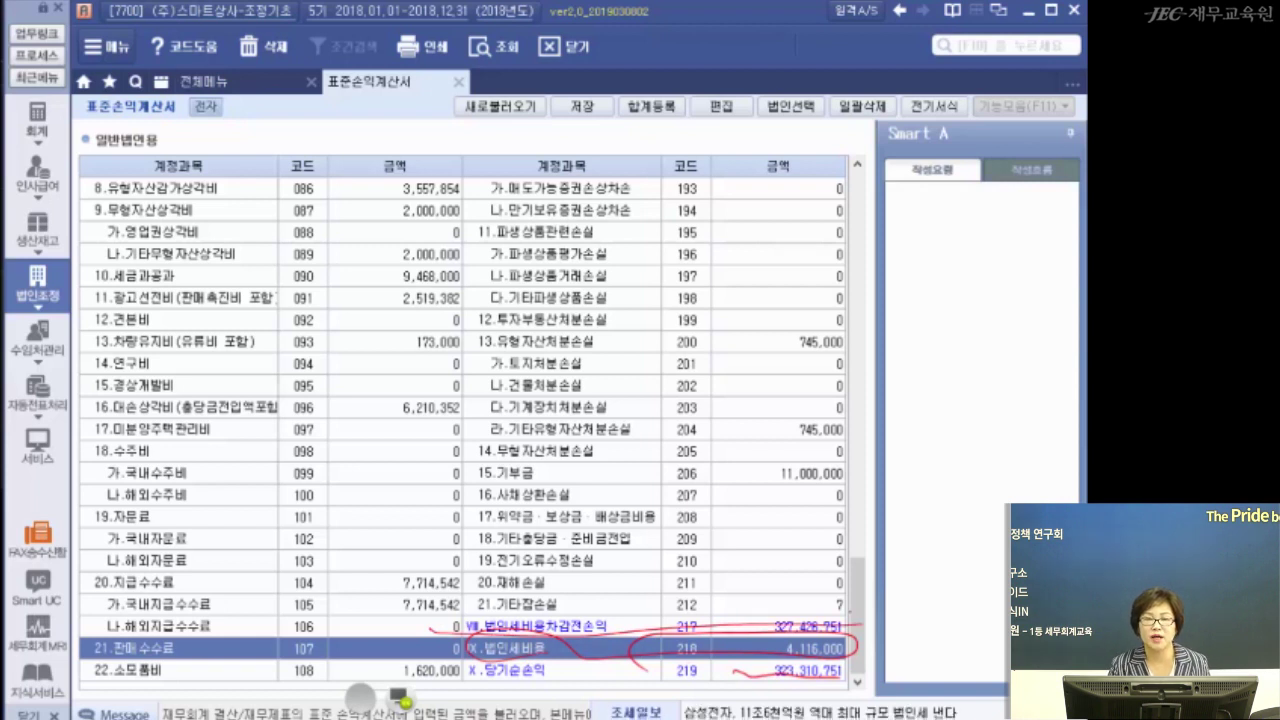
mouse_move(795, 620)
mouse_down()
mouse_move(893, 535)
mouse_move(945, 523)
mouse_up()
drag(951, 512, 1038, 502)
drag(1040, 488, 1044, 504)
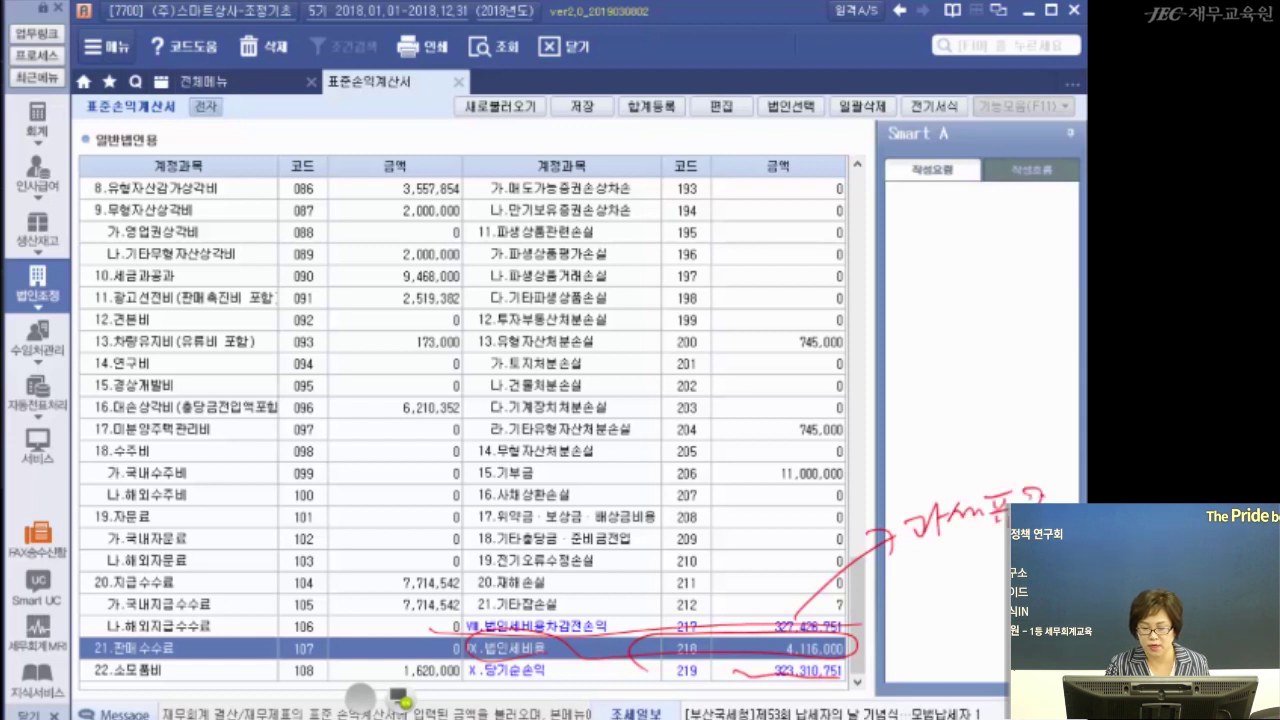
Mark the 당기순손익 amount, connect the 법인세비용 marking to the circled 과세표준 note, and clear all annotations
mouse_move(755, 682)
mouse_down()
mouse_move(790, 654)
mouse_move(756, 668)
mouse_up()
drag(868, 632, 910, 626)
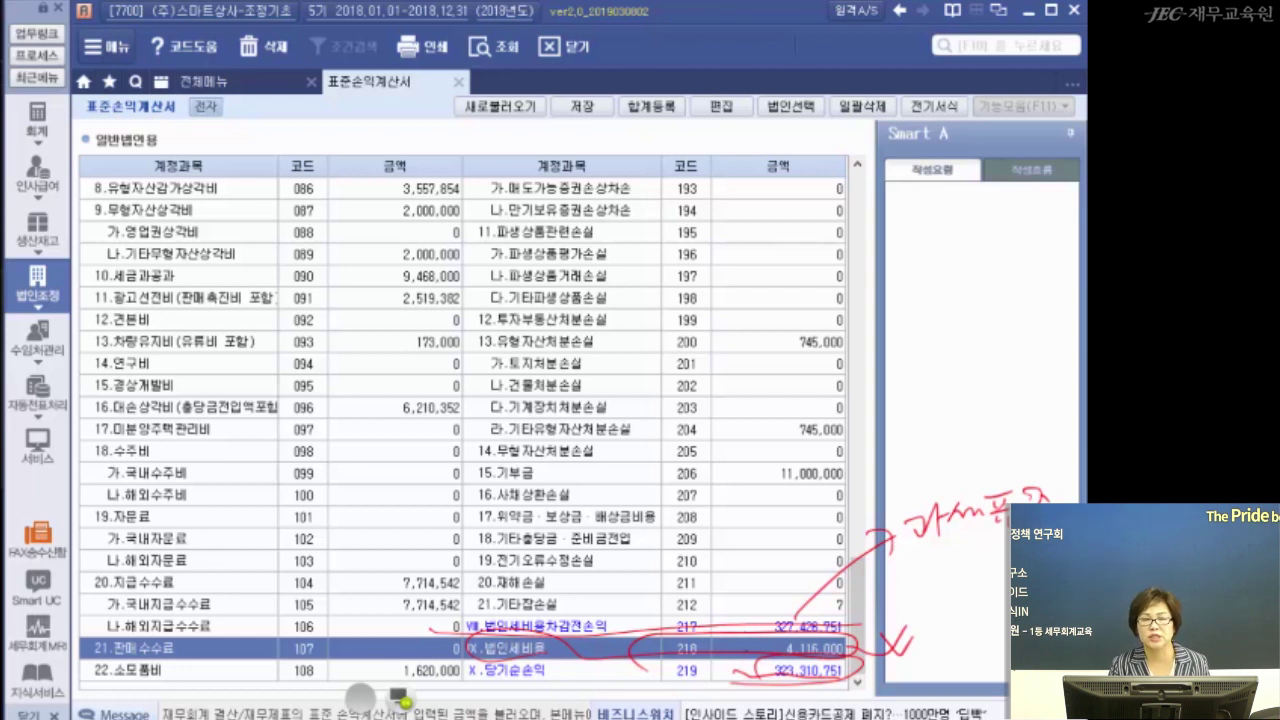
drag(918, 552, 886, 644)
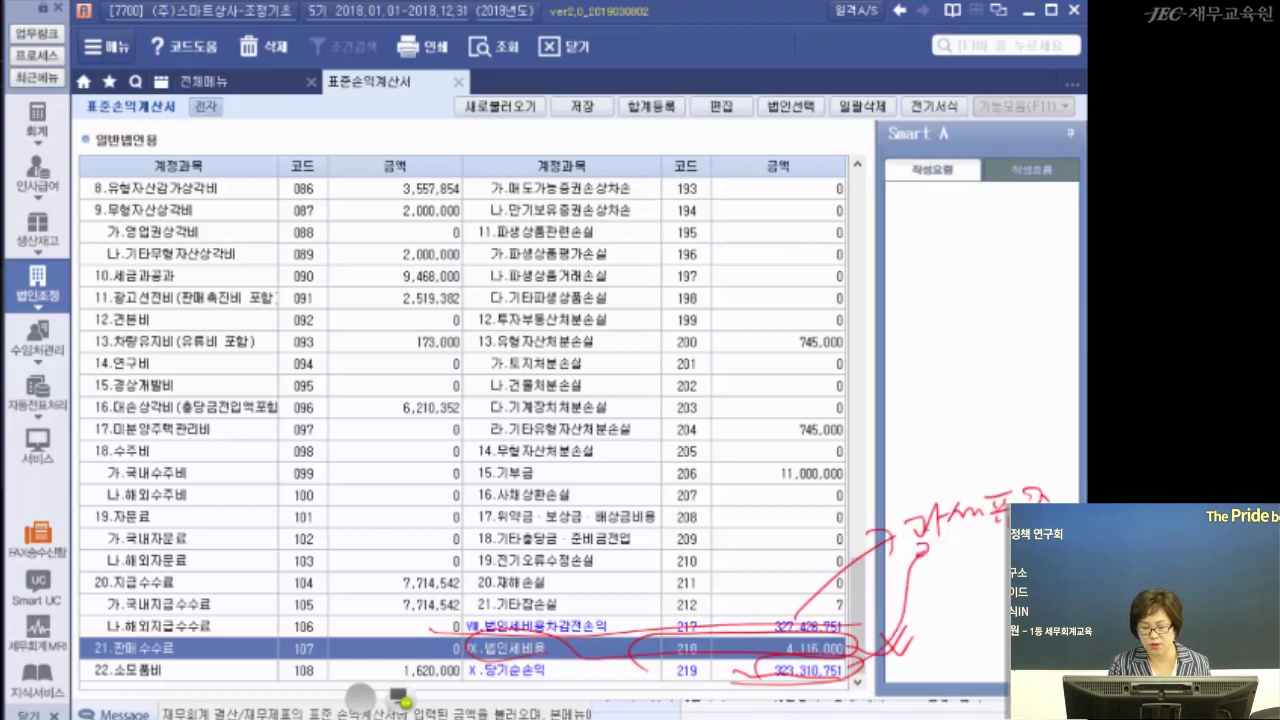
drag(754, 677, 906, 673)
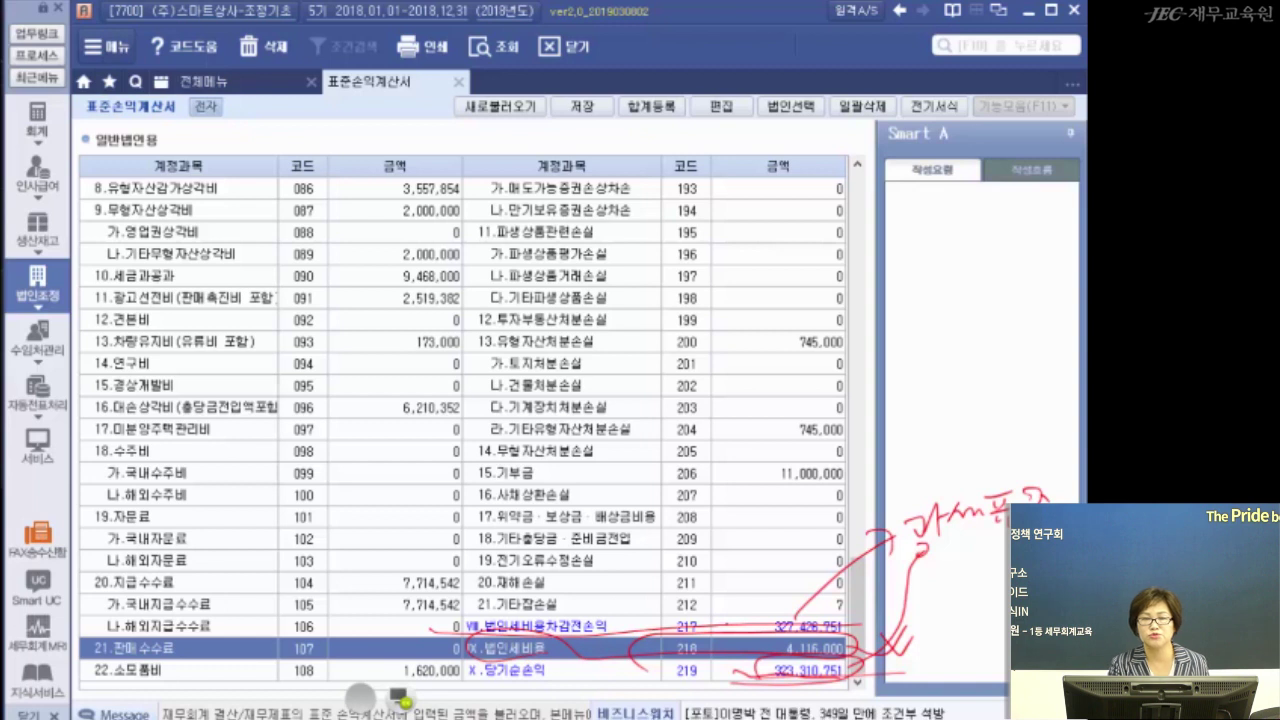
mouse_move(892, 555)
mouse_down()
mouse_move(1008, 549)
mouse_move(1050, 450)
mouse_move(940, 545)
mouse_move(1007, 598)
mouse_up()
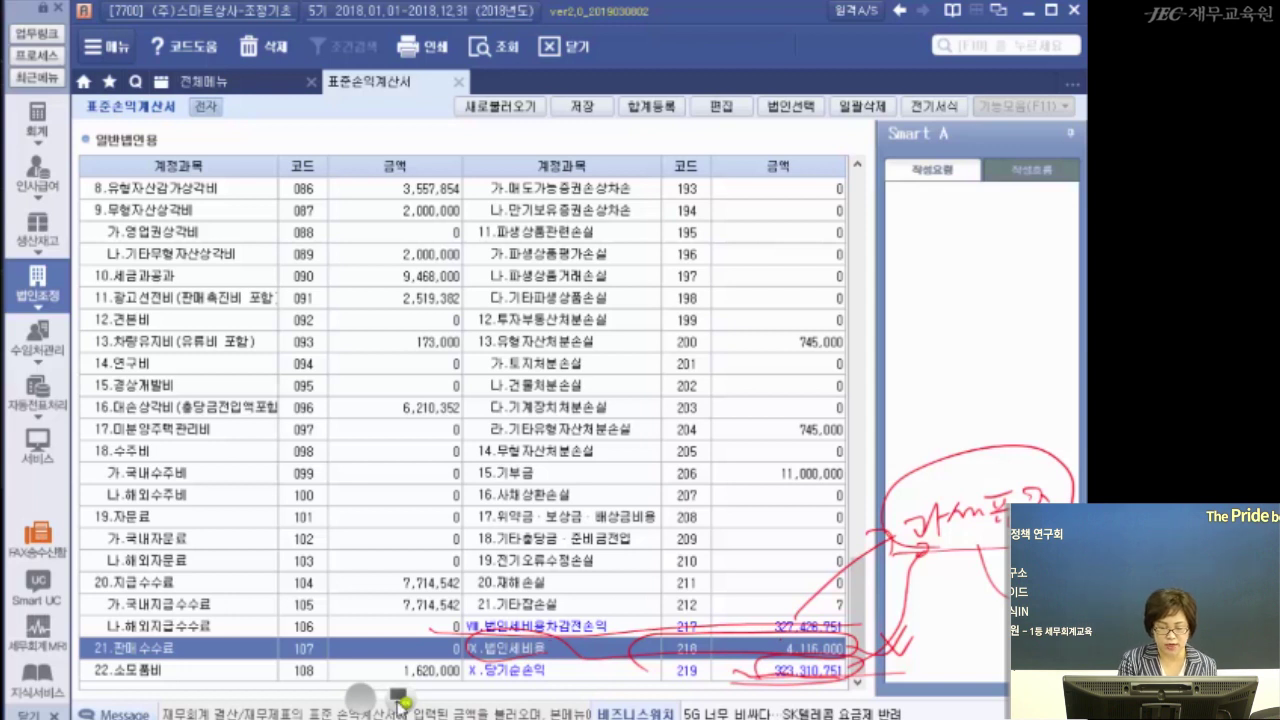
key(Escape)
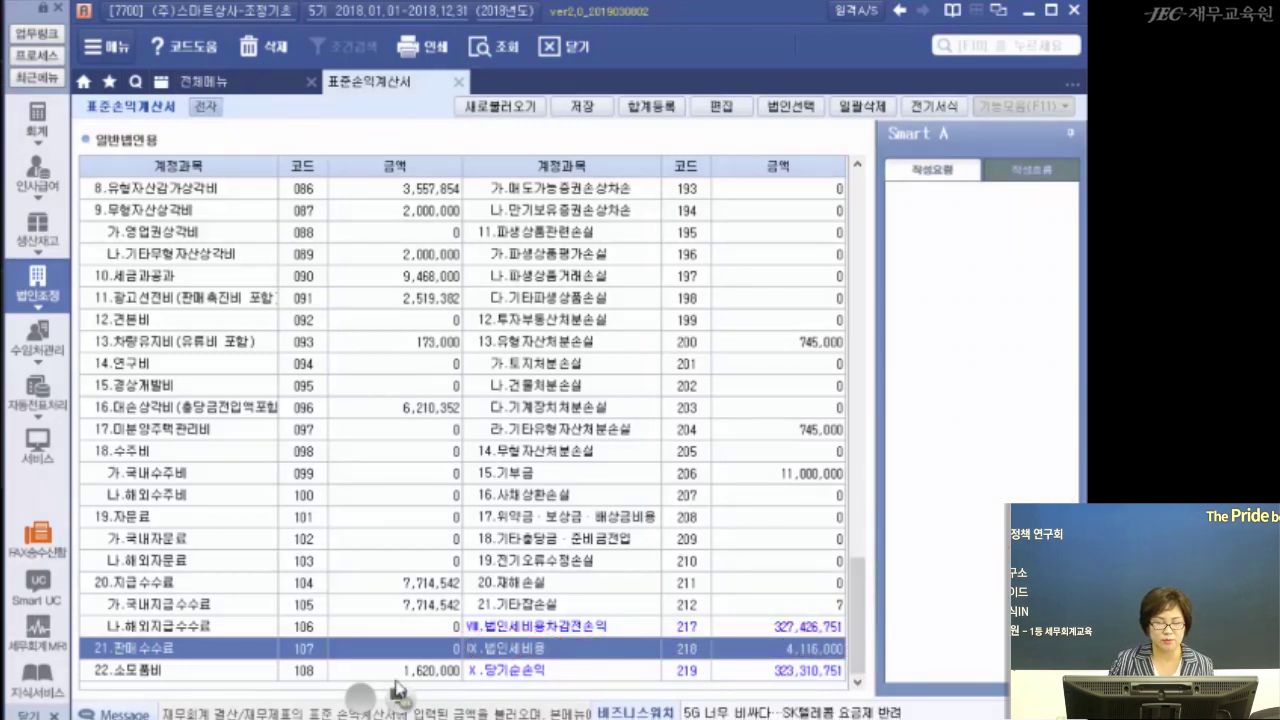
Open the 소득금액조정합계표, 명세서 form from the income and special adjustment forms
click(213, 84)
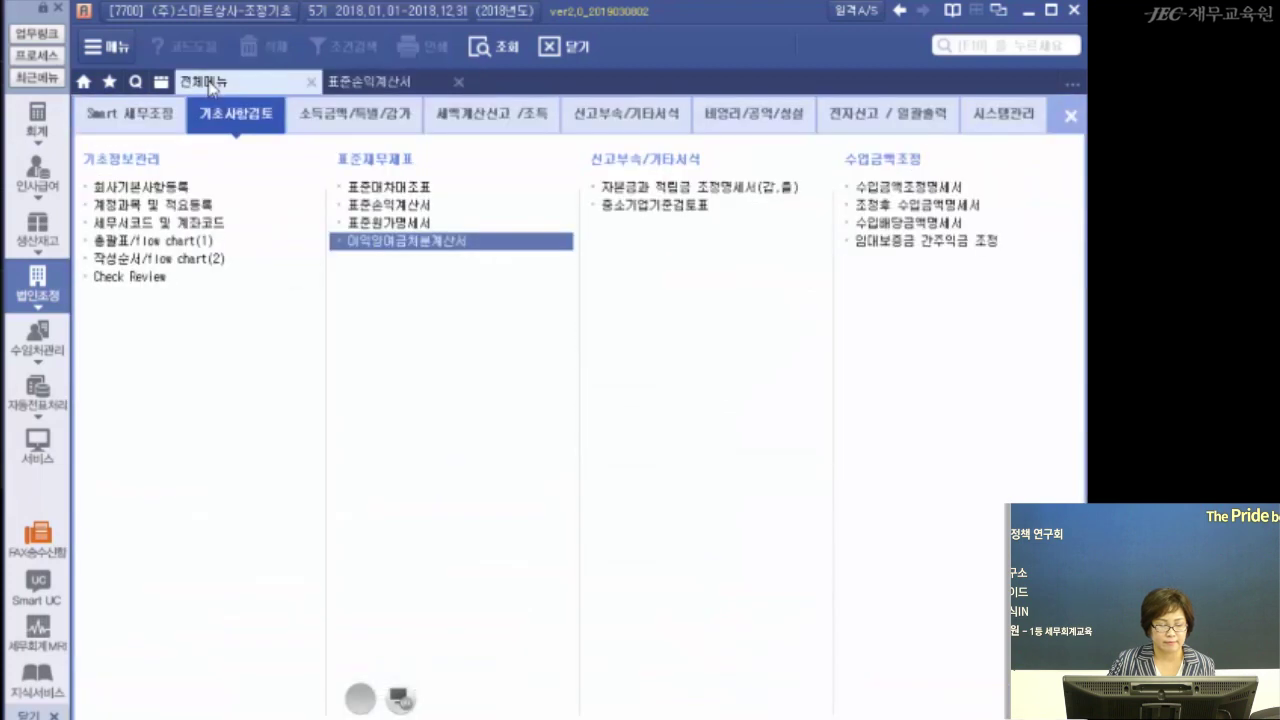
click(390, 118)
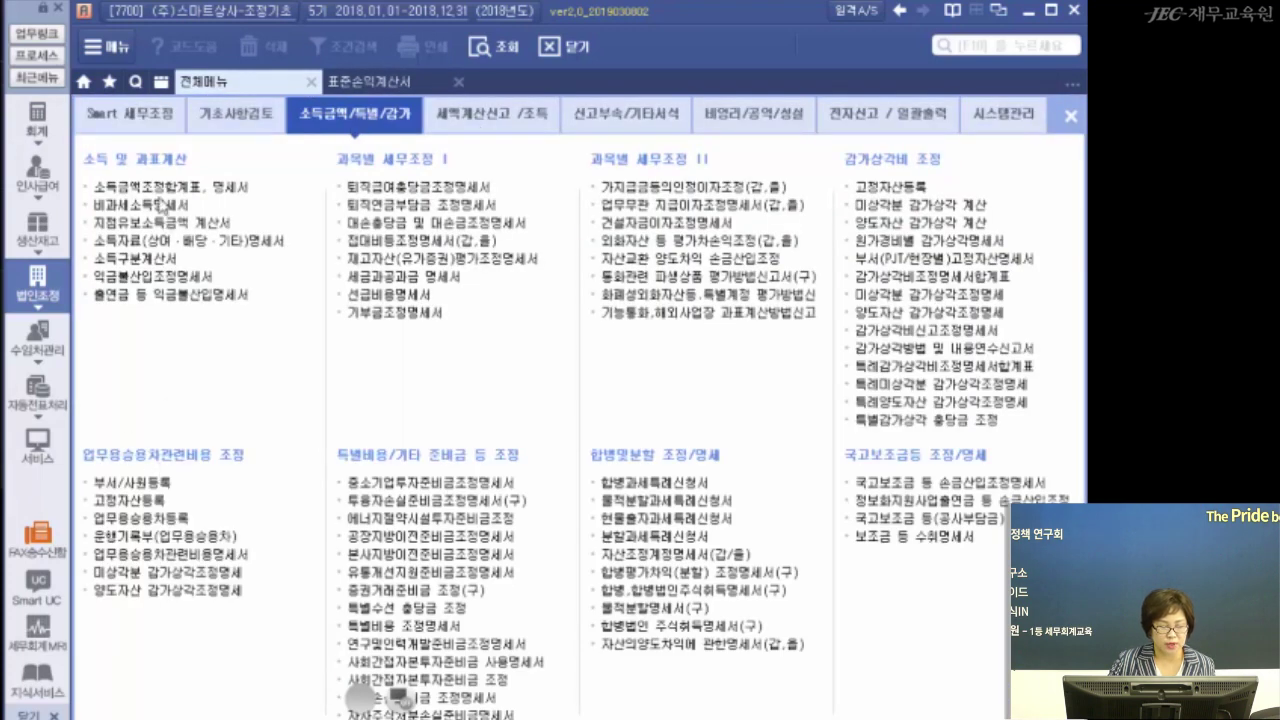
click(152, 186)
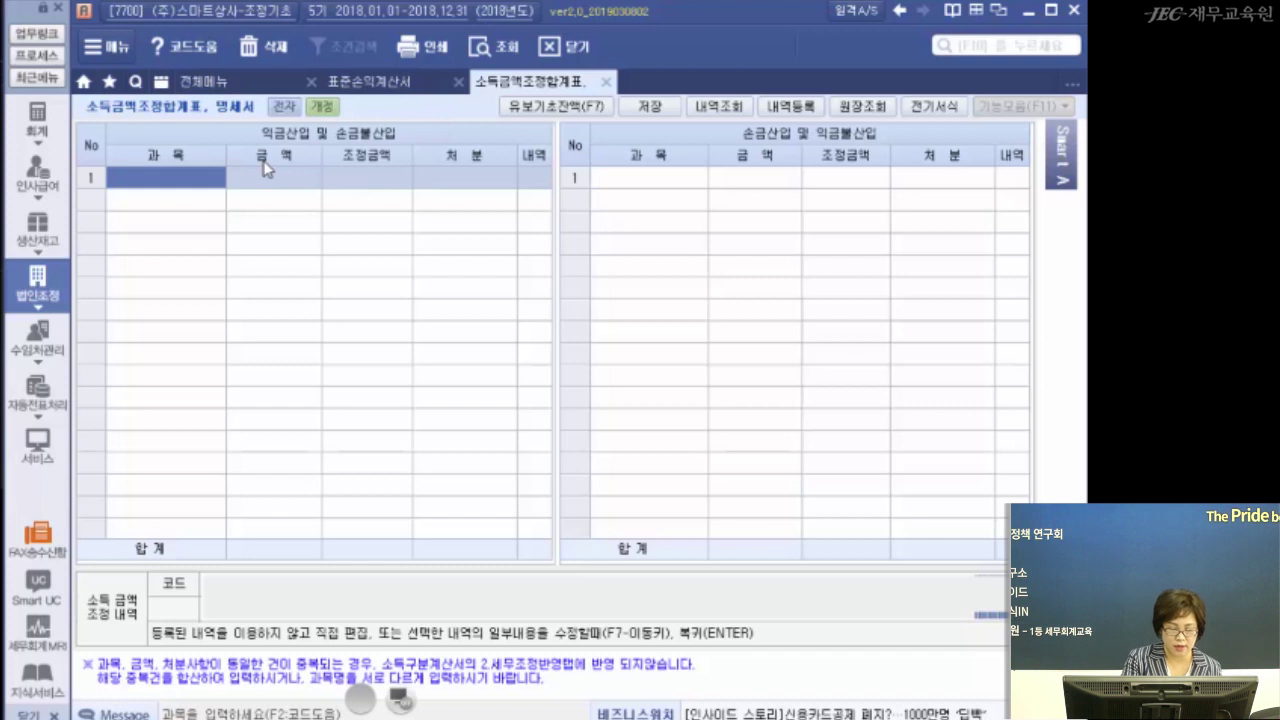
Circle the 익금산입 및 손금불산입 heading, mark the 과목 and amount columns and the form title, and clear the annotations
mouse_move(404, 155)
mouse_down()
mouse_move(372, 155)
mouse_move(417, 118)
mouse_up()
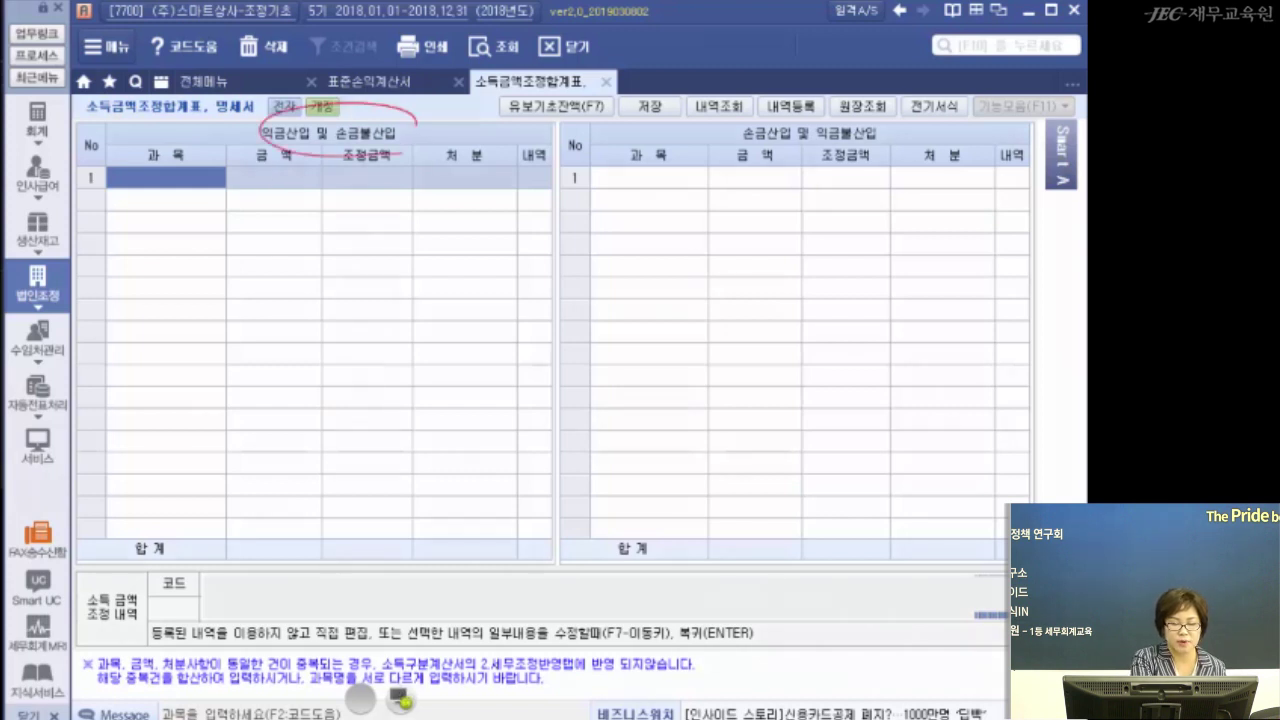
mouse_move(126, 194)
mouse_down()
mouse_move(190, 150)
mouse_move(176, 190)
mouse_move(490, 201)
mouse_up()
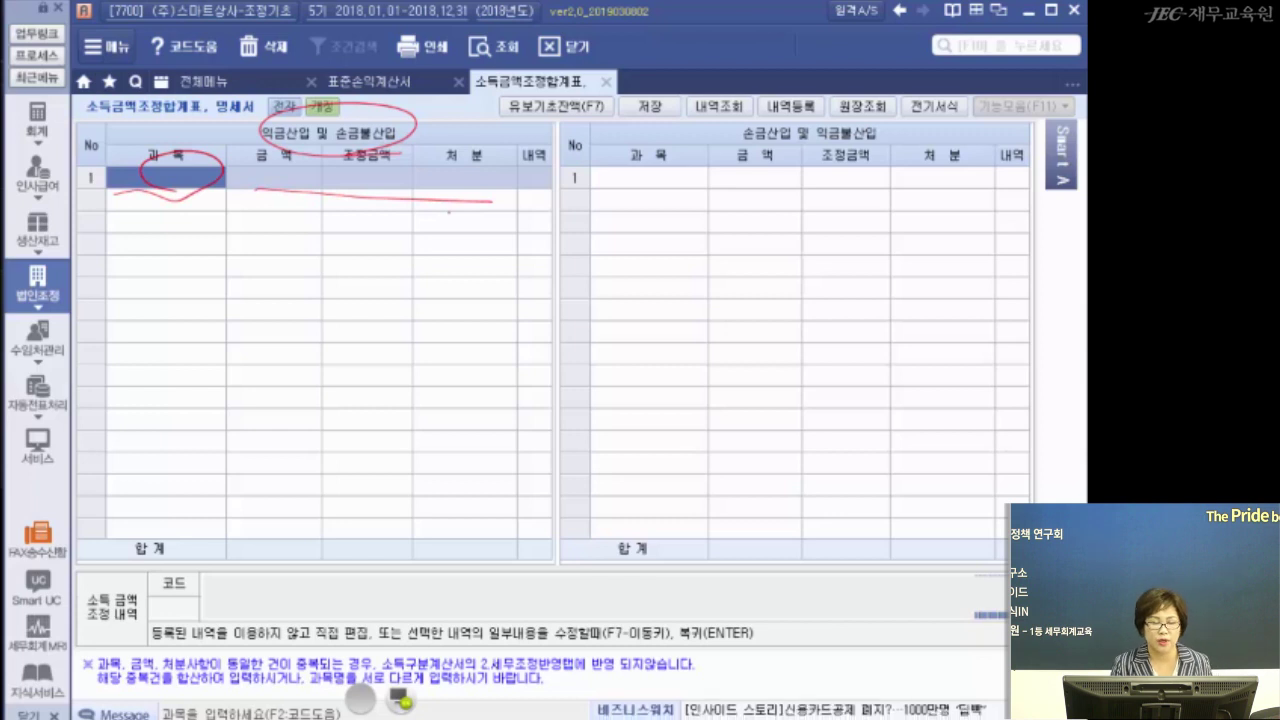
drag(88, 127, 240, 126)
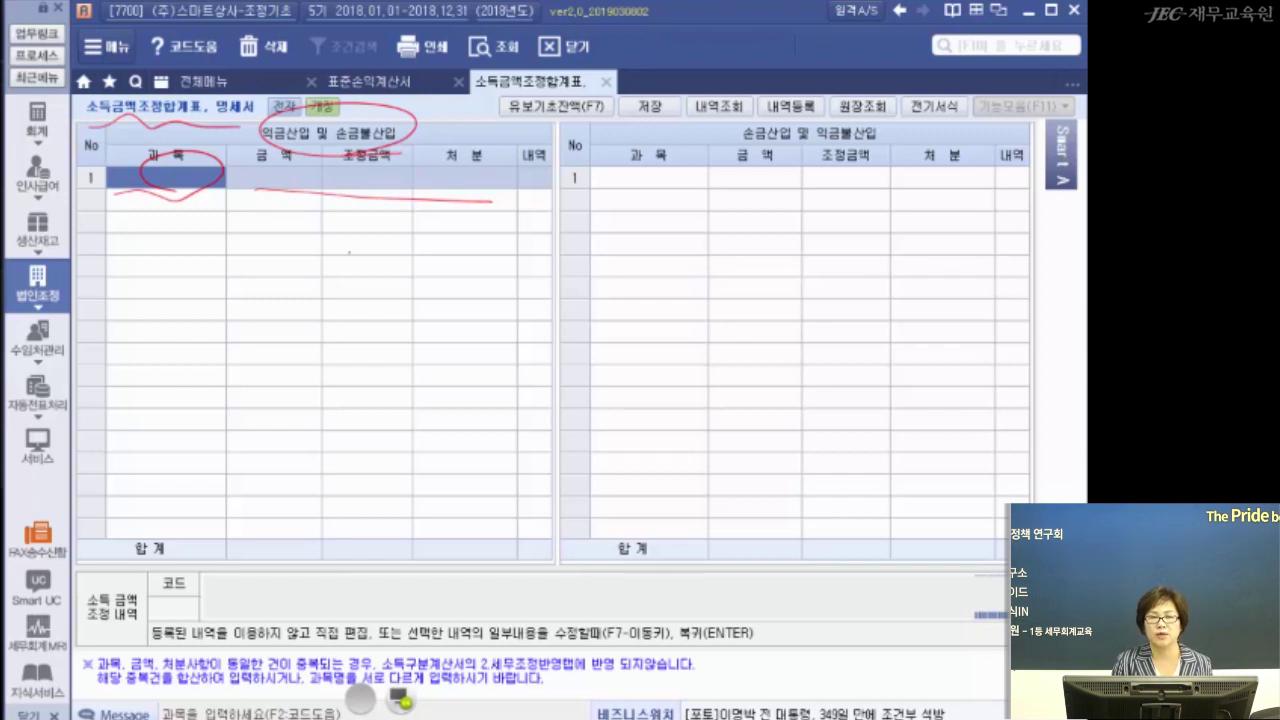
click(402, 703)
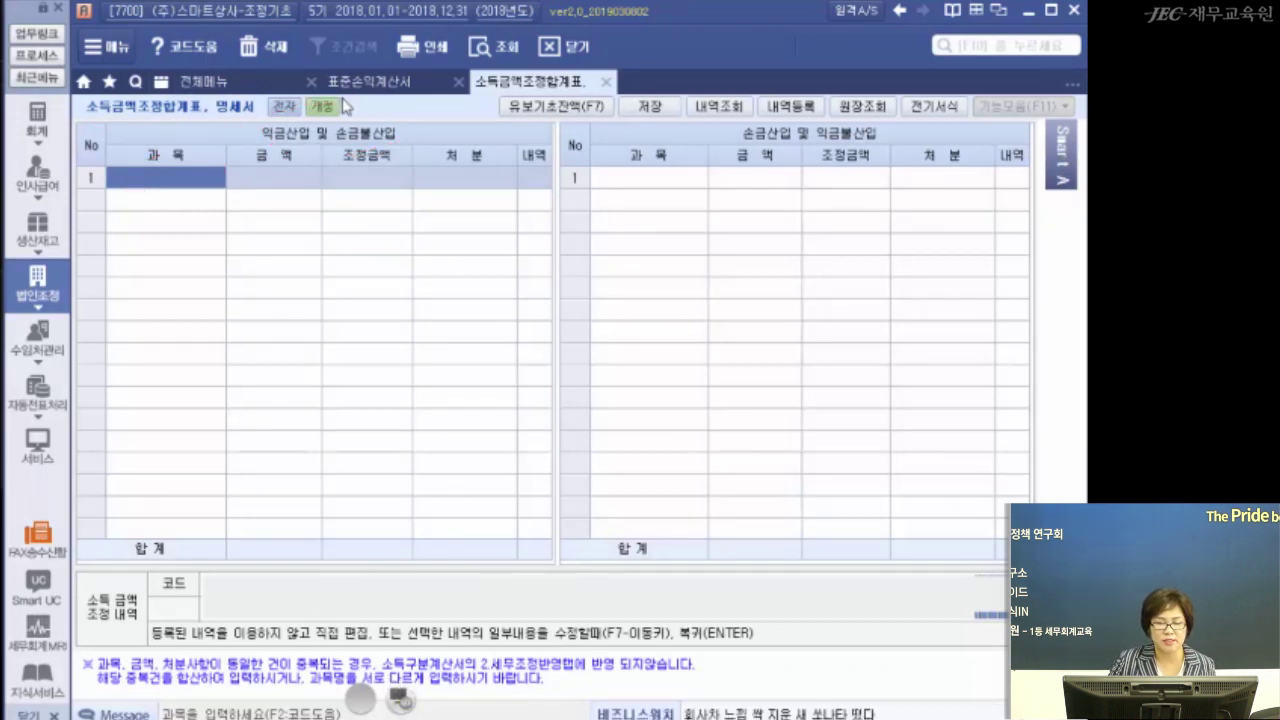
Return to 표준손익계산서, highlight the 합계등록 function with a circle, clear the mark, and open 합계등록
click(374, 84)
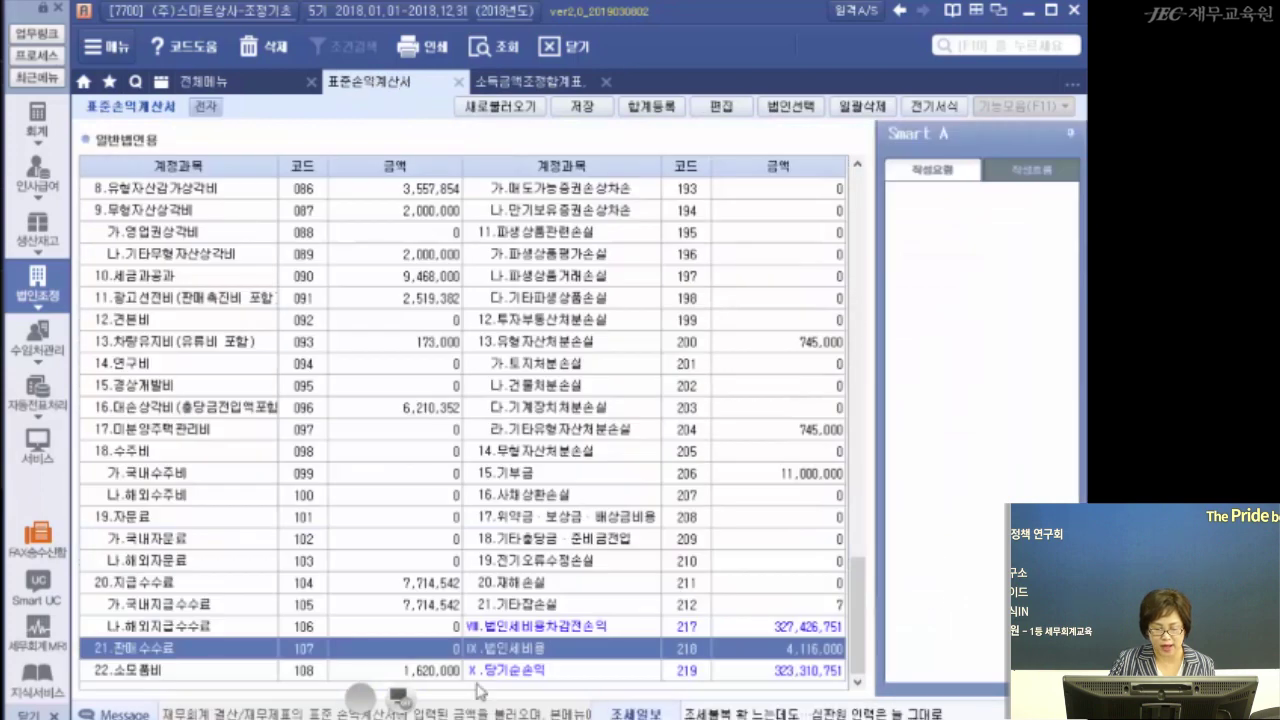
click(660, 110)
drag(663, 141, 668, 160)
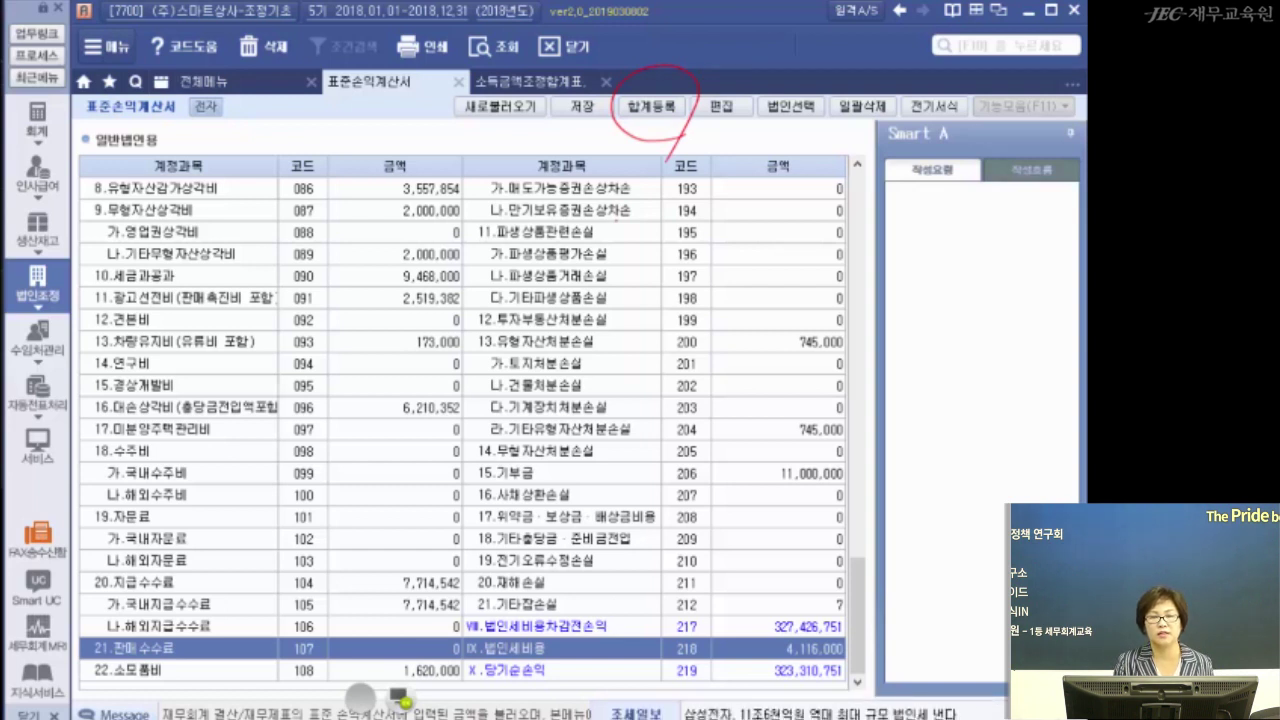
click(392, 692)
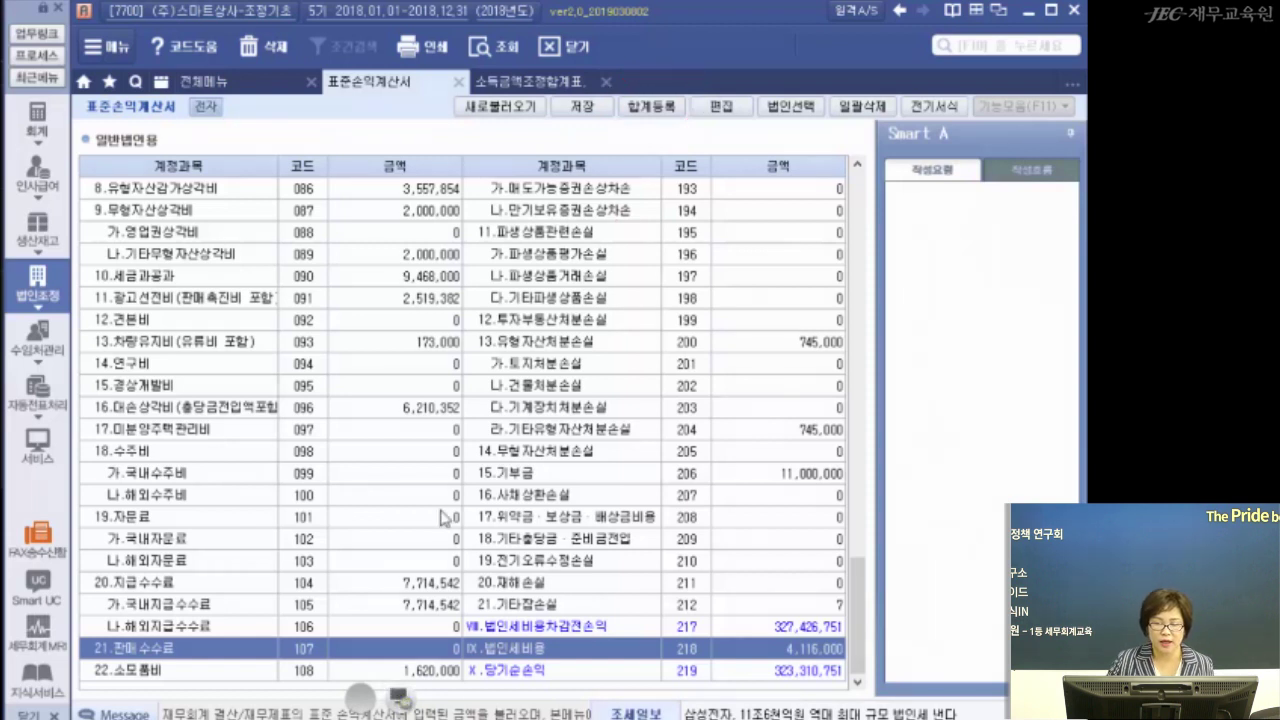
click(650, 110)
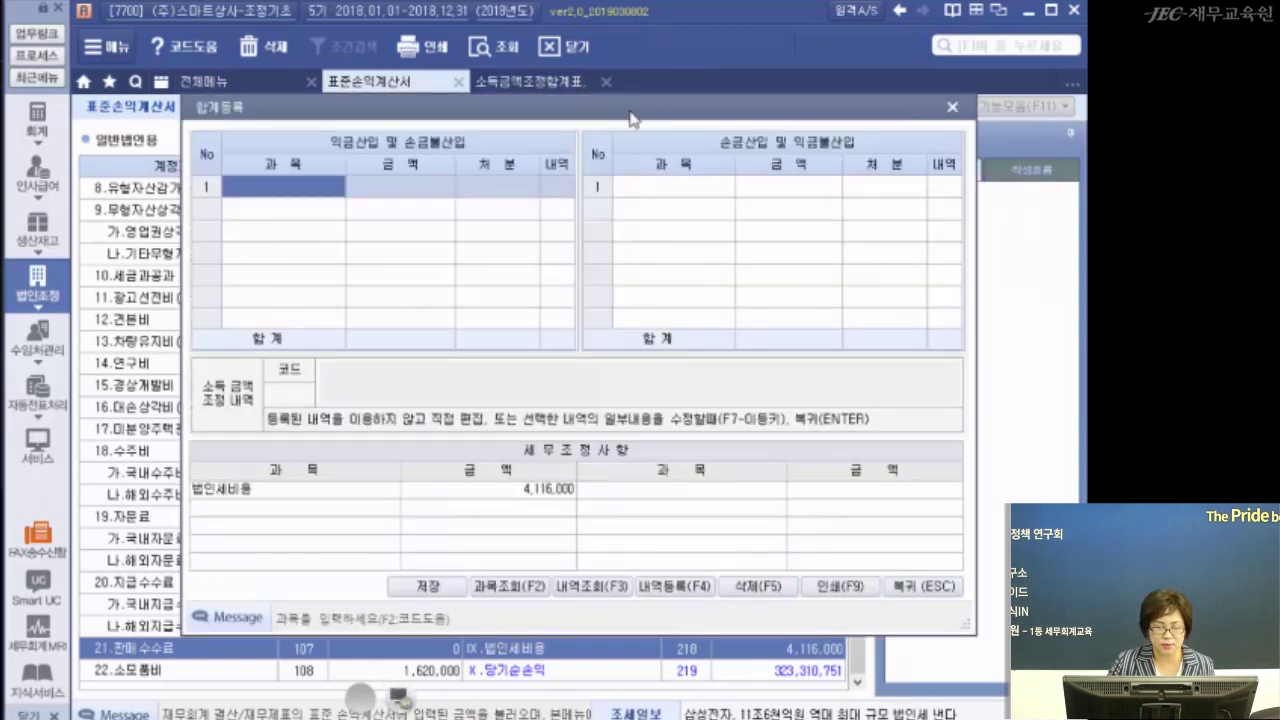
Circle the 법인세비용 entry and its amount in the 세무조정사항 section, and clear the mark
mouse_move(398, 693)
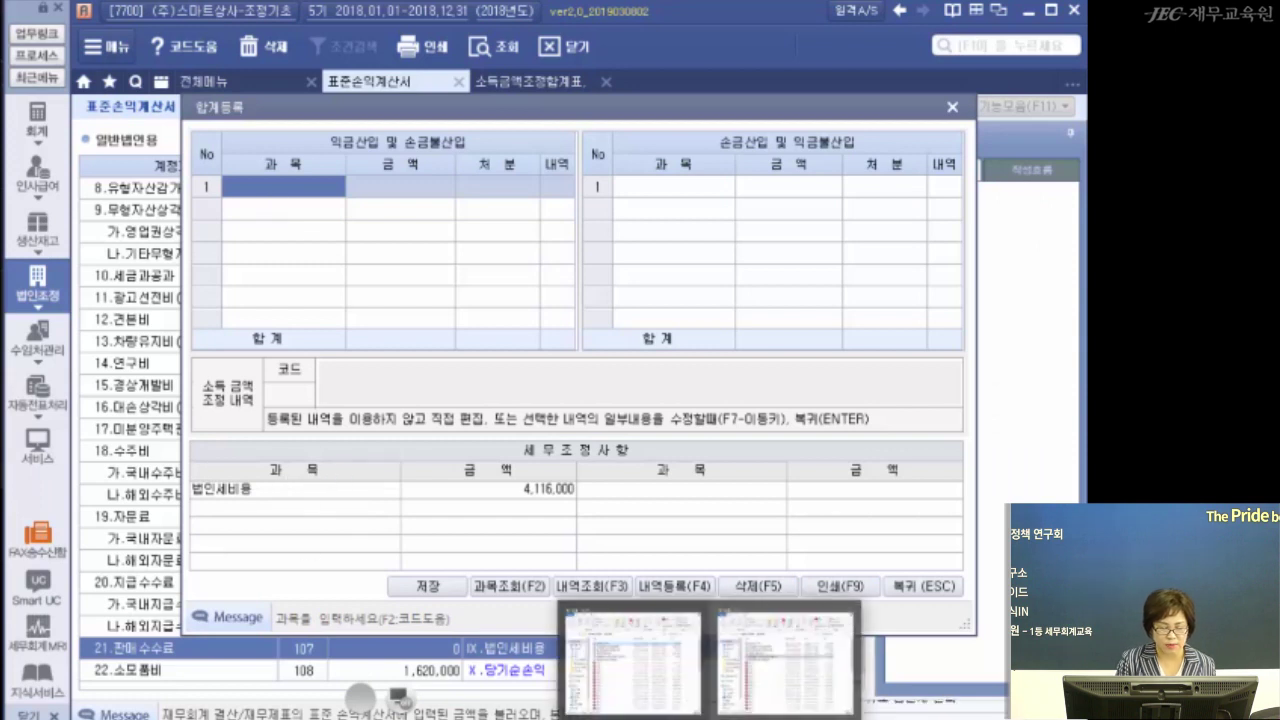
mouse_move(190, 501)
mouse_down()
mouse_move(532, 516)
mouse_move(422, 463)
mouse_move(192, 506)
mouse_up()
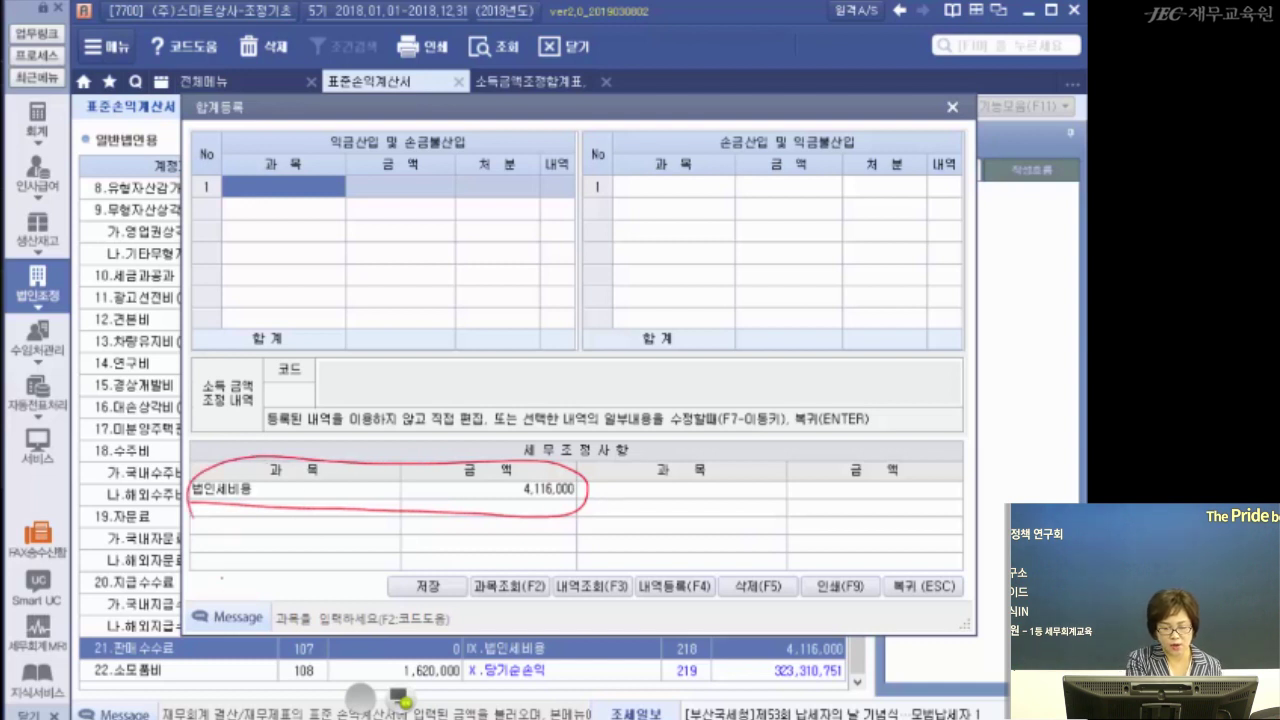
key(Escape)
click(503, 470)
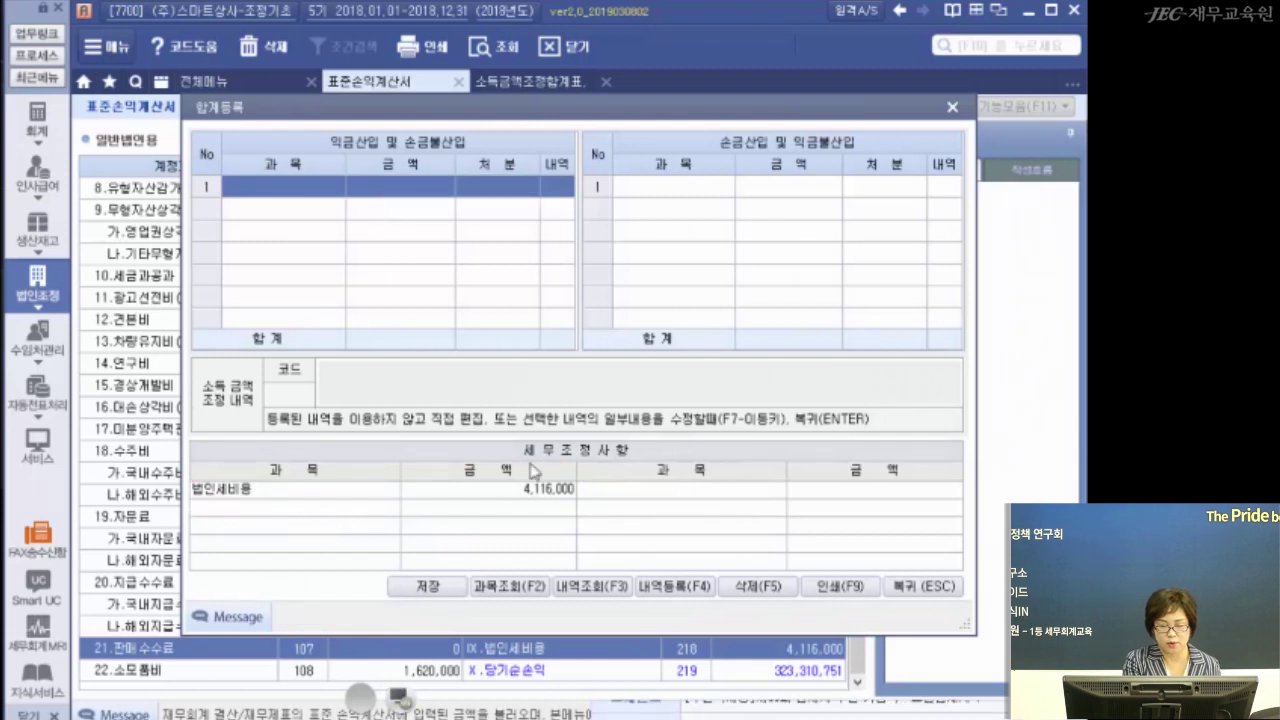
Outline both halves of 세무조정사항 and draw arrows up to the 익금산입 및 손금불산입 and 손금산입 및 익금불산입 tables
mouse_move(178, 468)
mouse_down()
mouse_move(596, 478)
mouse_move(578, 580)
mouse_move(756, 455)
mouse_move(970, 472)
mouse_move(971, 532)
mouse_up()
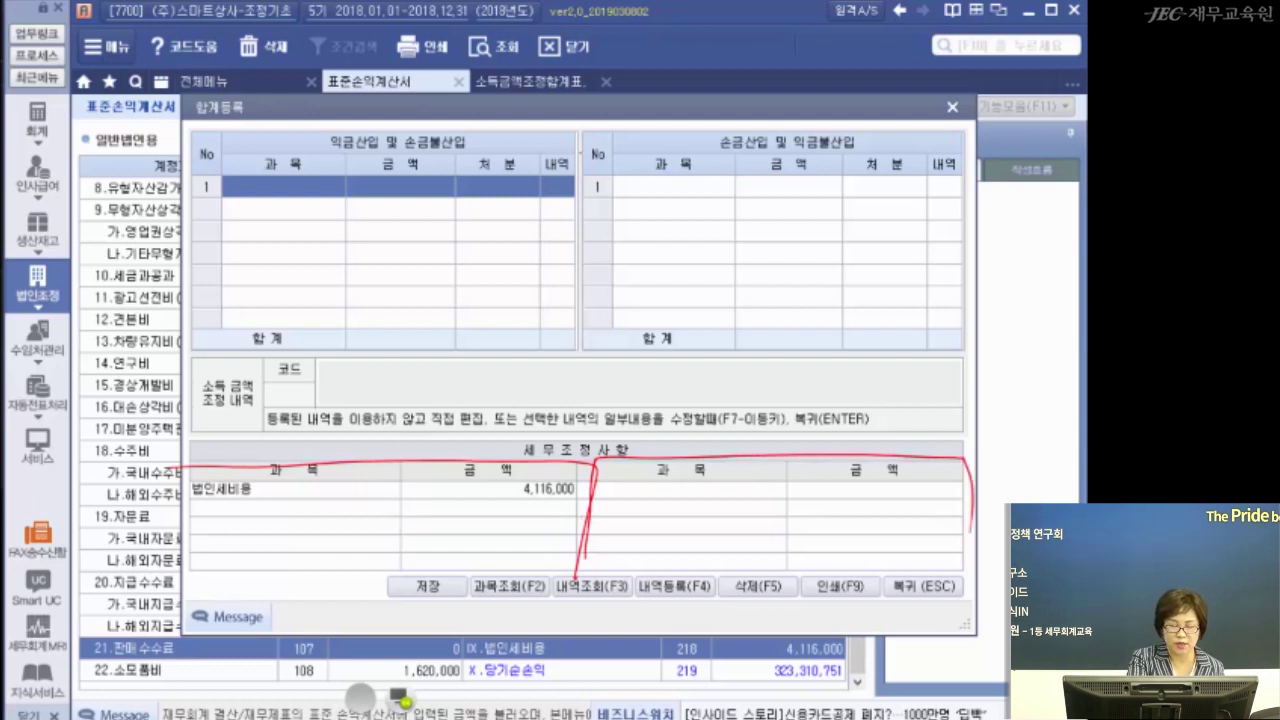
drag(573, 120, 578, 452)
mouse_move(390, 430)
mouse_down()
mouse_move(393, 447)
mouse_move(376, 332)
mouse_up()
mouse_move(376, 332)
mouse_down()
mouse_move(364, 370)
mouse_move(400, 352)
mouse_up()
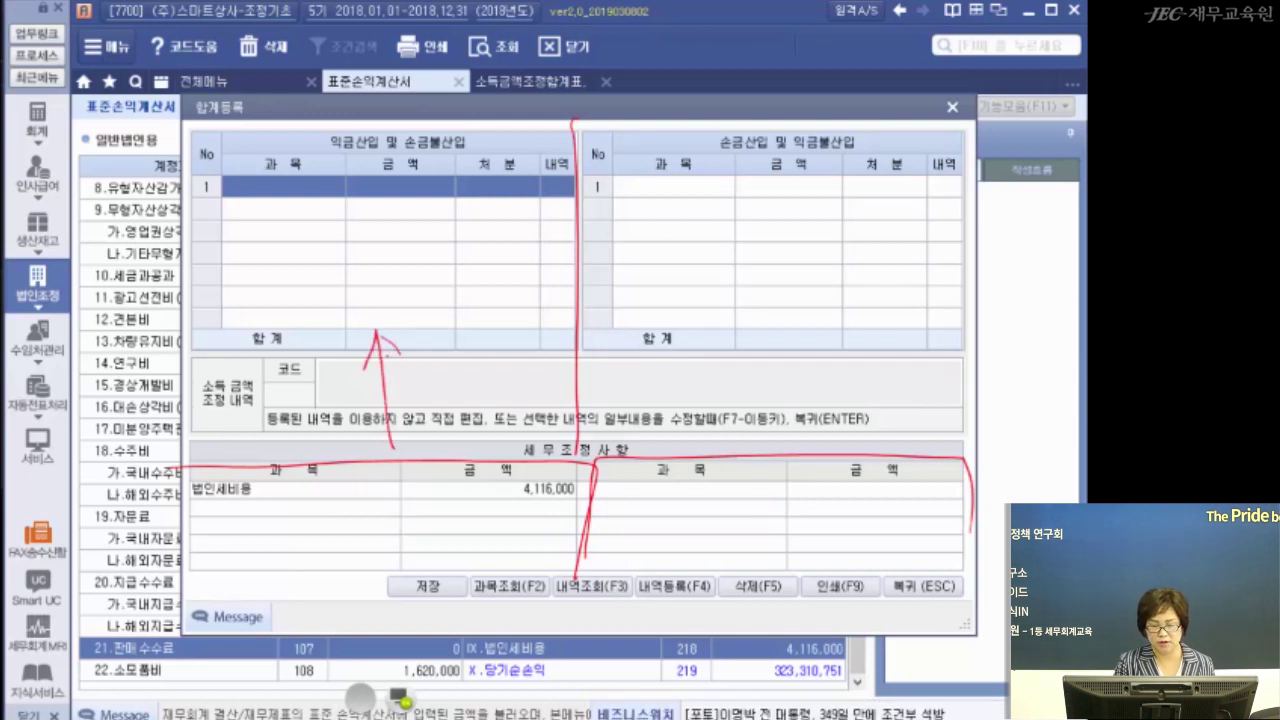
drag(803, 452, 803, 348)
drag(803, 348, 770, 380)
drag(805, 348, 845, 372)
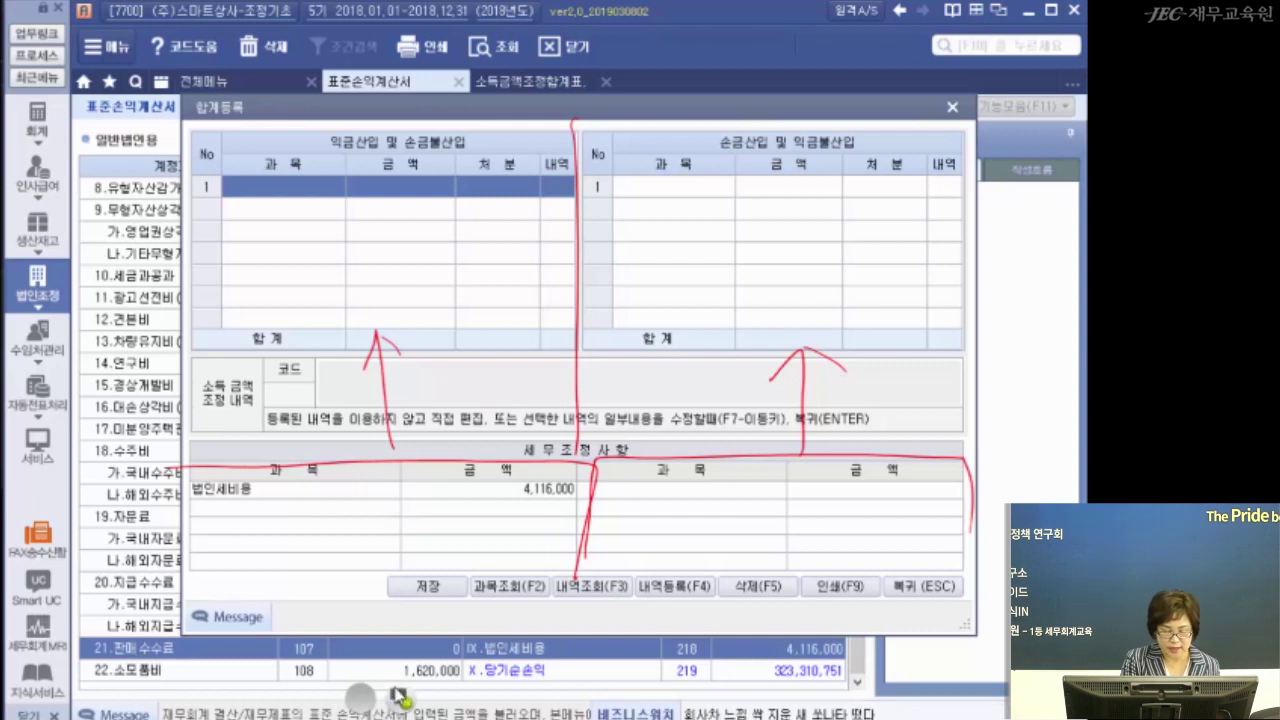
Circle 법인세비용 and its amount in 세무조정사항 and link them to the 과목 and 금액 columns of 익금산입 및 손금불산입
mouse_move(198, 504)
mouse_down()
mouse_move(268, 510)
mouse_move(190, 490)
mouse_move(284, 506)
mouse_up()
mouse_move(474, 494)
mouse_down()
mouse_move(580, 492)
mouse_move(500, 462)
mouse_up()
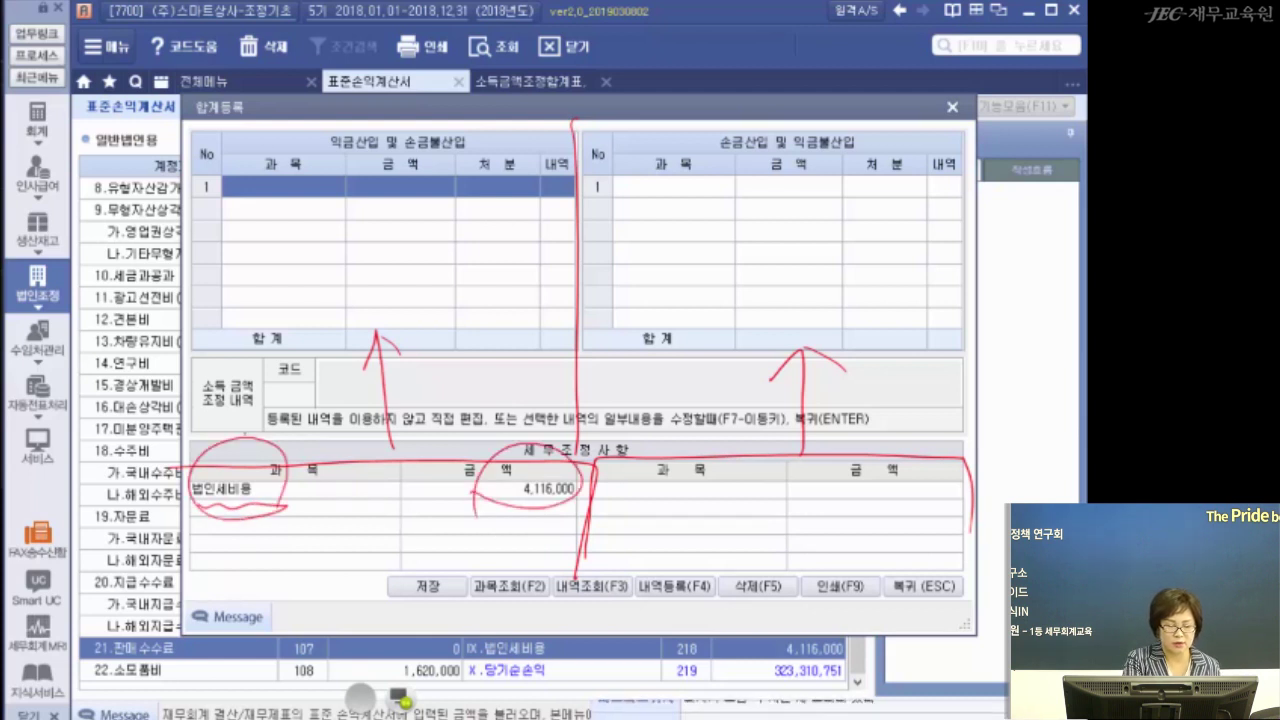
mouse_move(222, 440)
mouse_down()
mouse_move(277, 222)
mouse_move(342, 150)
mouse_move(345, 212)
mouse_up()
mouse_move(510, 440)
mouse_down()
mouse_move(350, 170)
mouse_move(386, 212)
mouse_move(552, 200)
mouse_up()
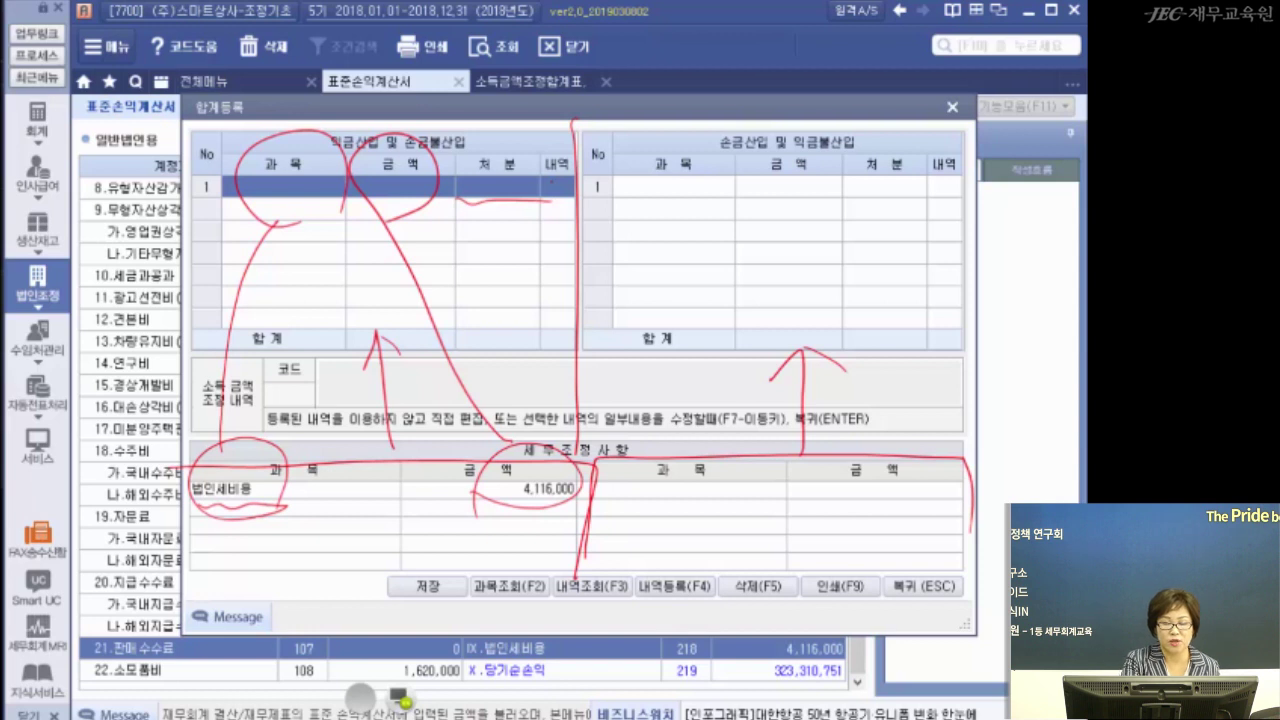
Write and underline 귀속 beneath the 처분 column, circle the 처분 heading, and clear all annotations
drag(470, 232, 505, 278)
drag(515, 225, 568, 250)
drag(540, 266, 565, 290)
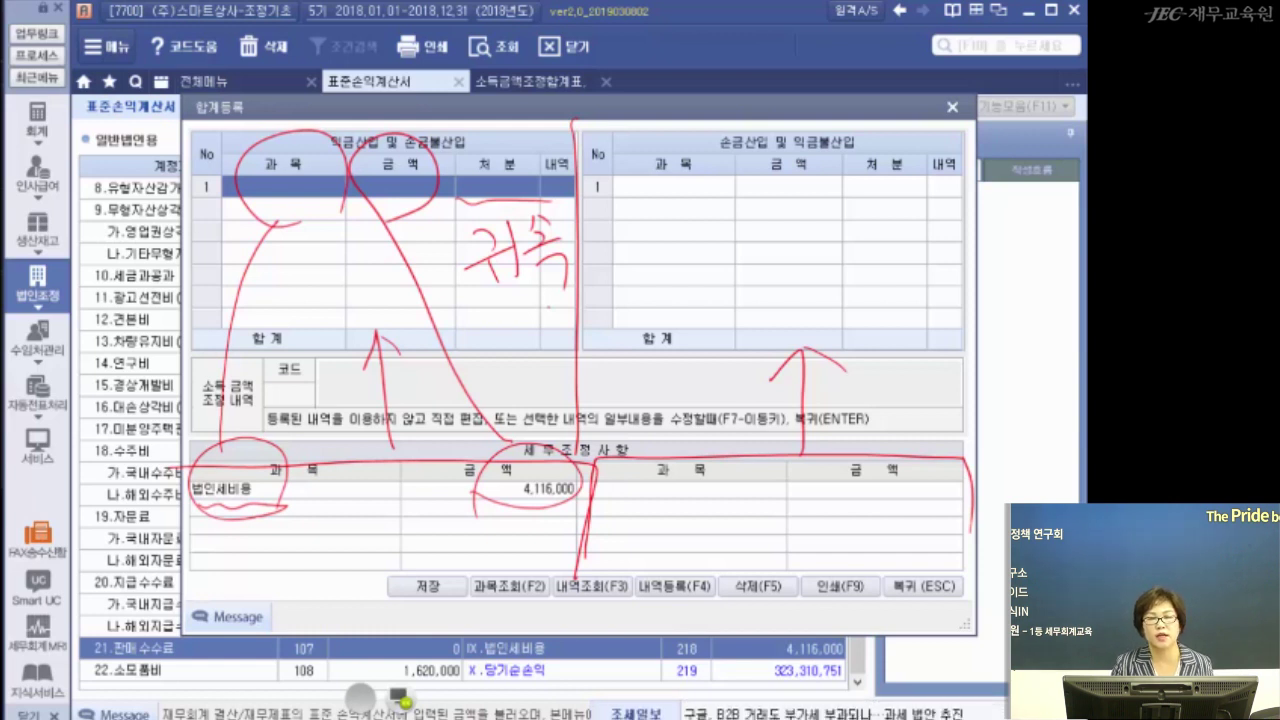
mouse_move(520, 206)
mouse_down()
mouse_move(502, 207)
mouse_move(560, 190)
mouse_up()
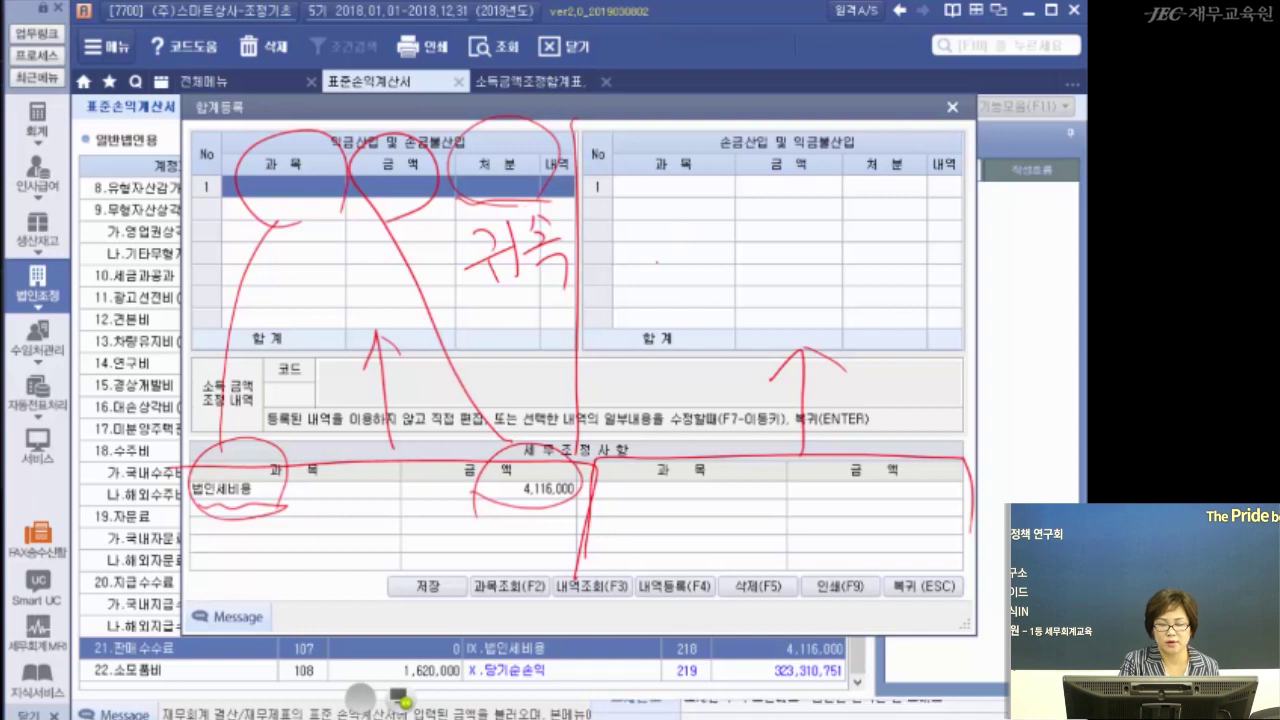
drag(481, 303, 594, 295)
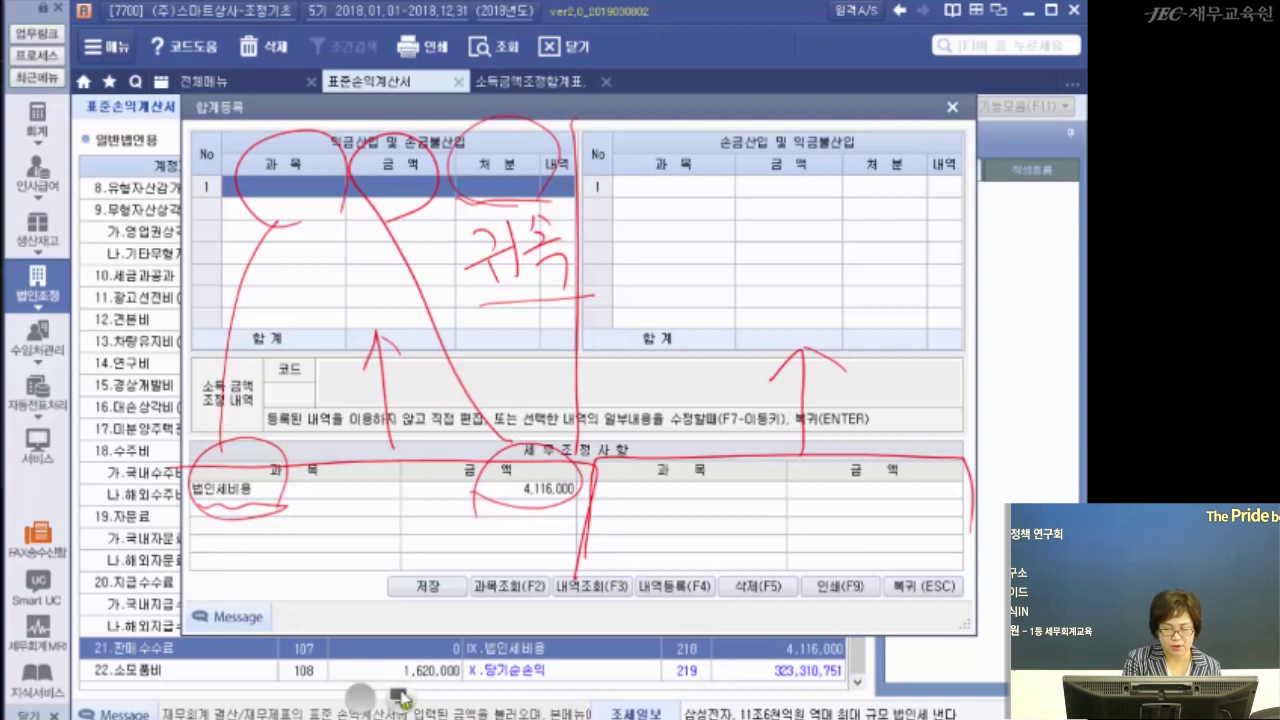
click(400, 697)
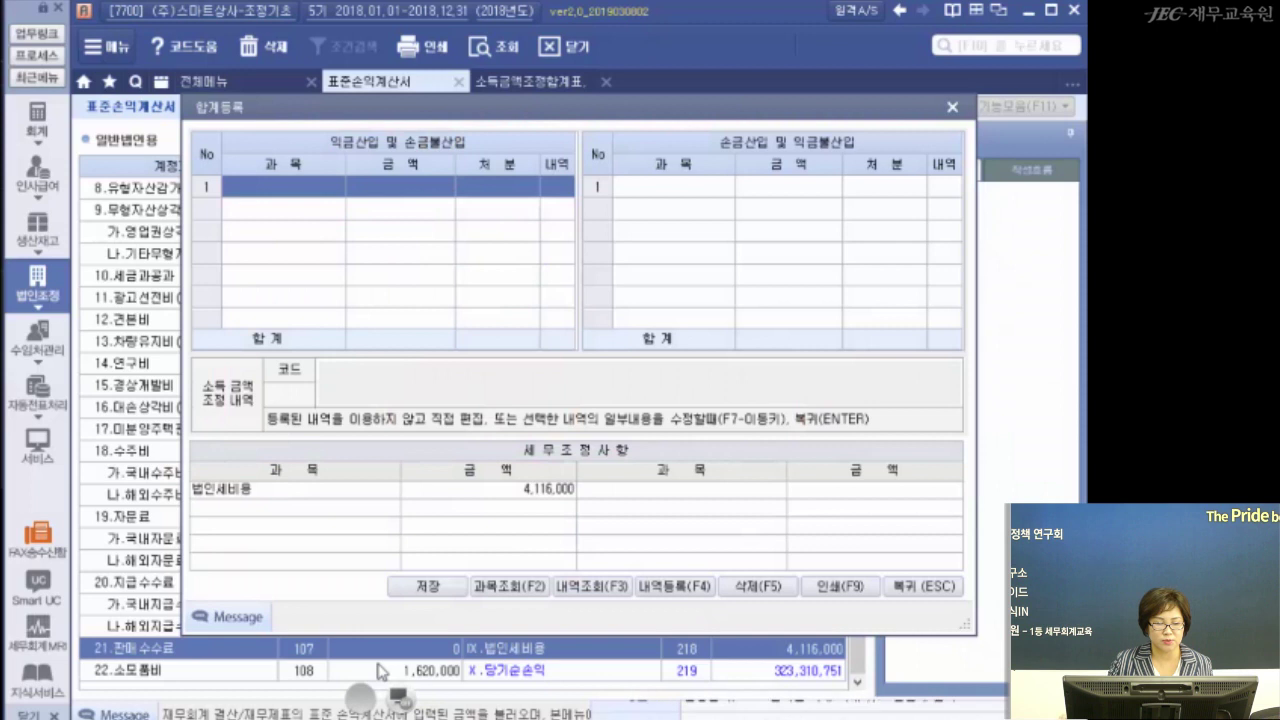
Enter 법인세비용 with an amount of 4,116,000 as the first 익금산입 및 손금불산입 item, and dismiss the 처분 choices without selecting one
click(258, 192)
text(법인)
key(BackSpace)
key(BackSpace)
key(BackSpace)
text(법인세비용)
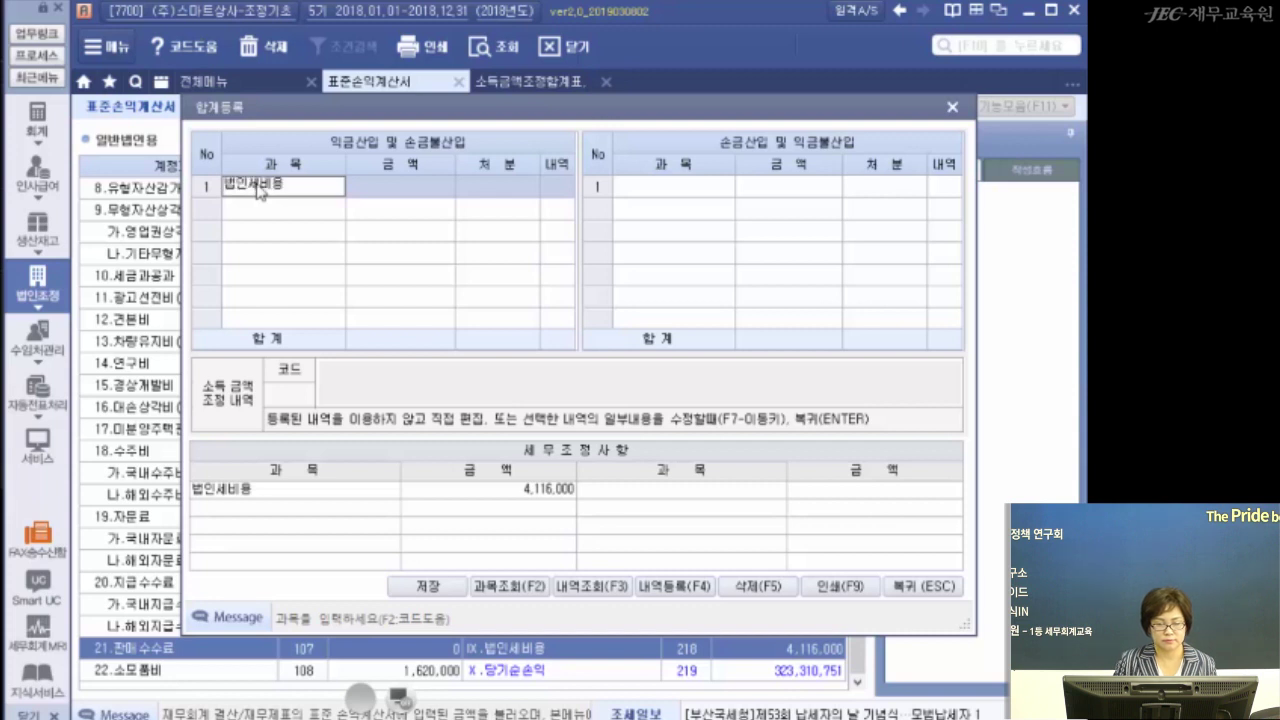
key(Return)
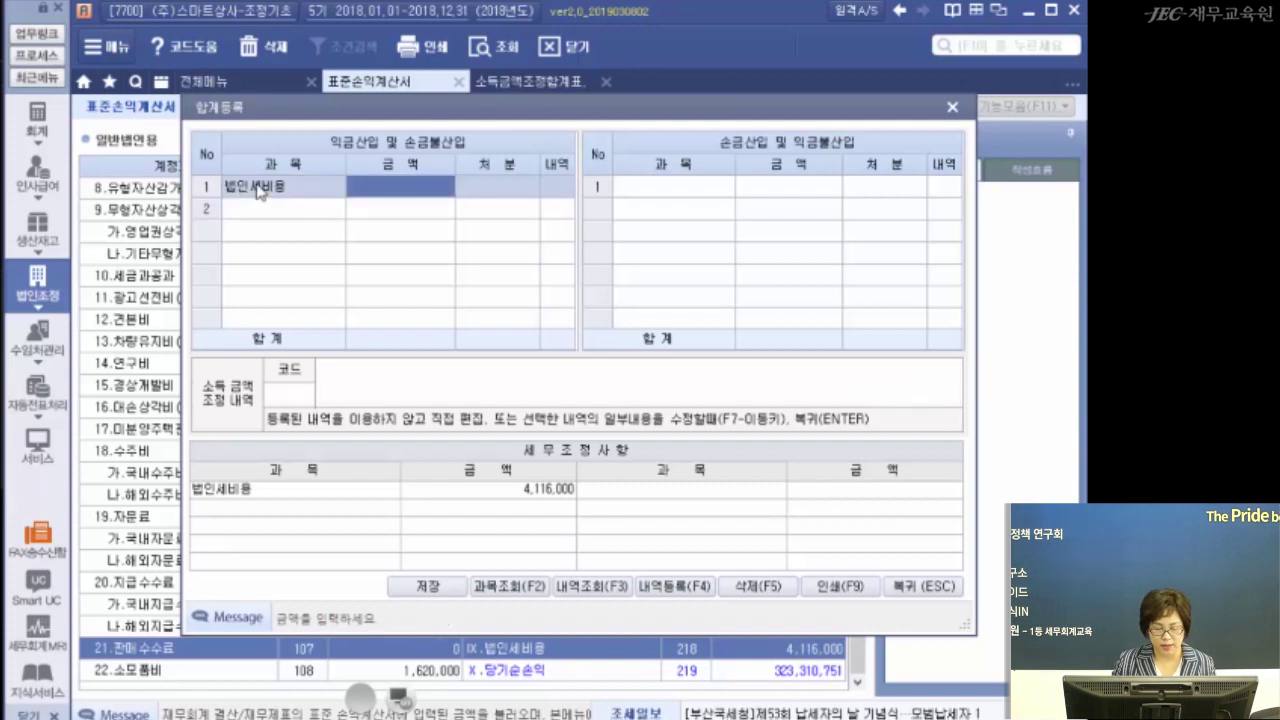
key(Return)
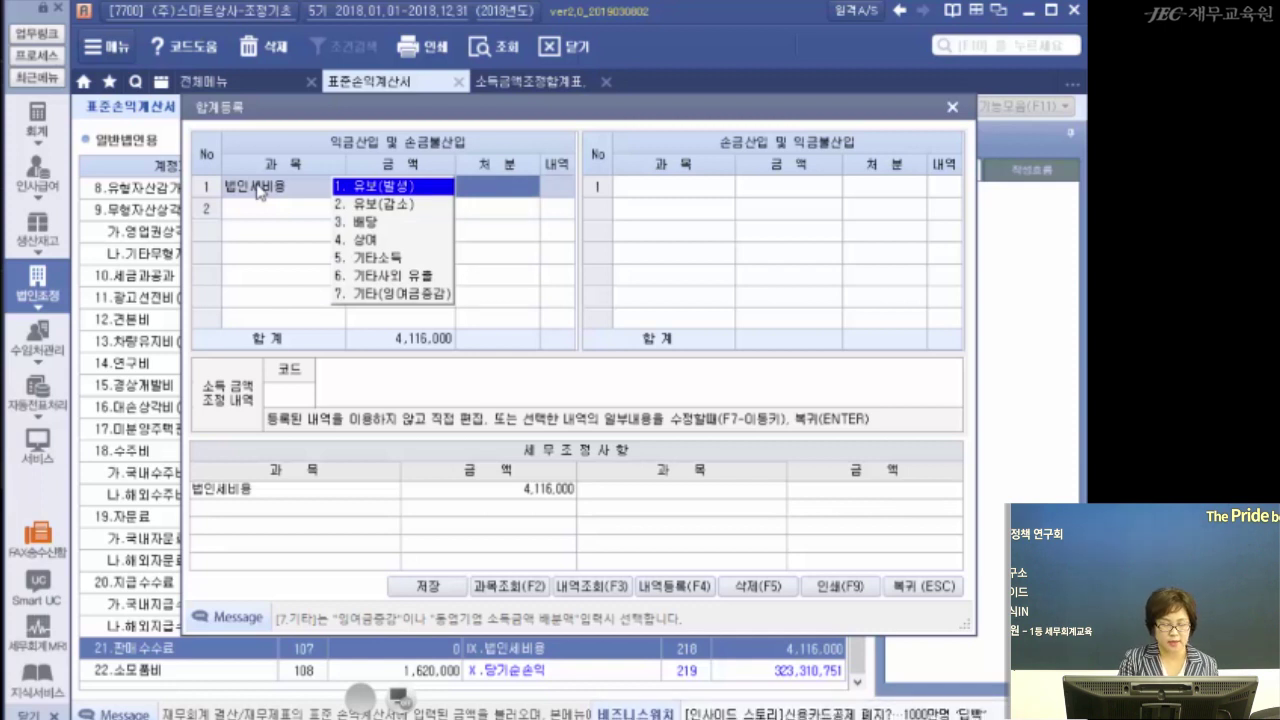
key(Escape)
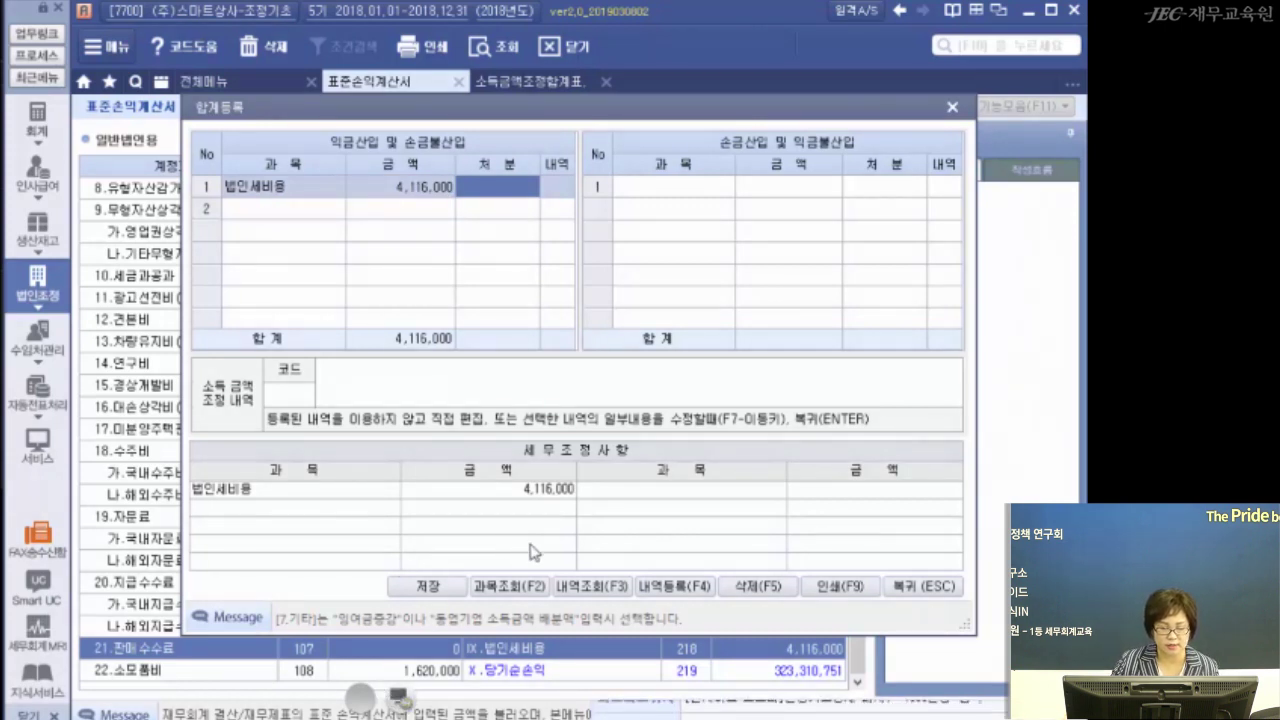
Set the 처분 of the 법인세비용 item to 유보(발생), and reopen its 처분 choices without changing the selection
click(458, 188)
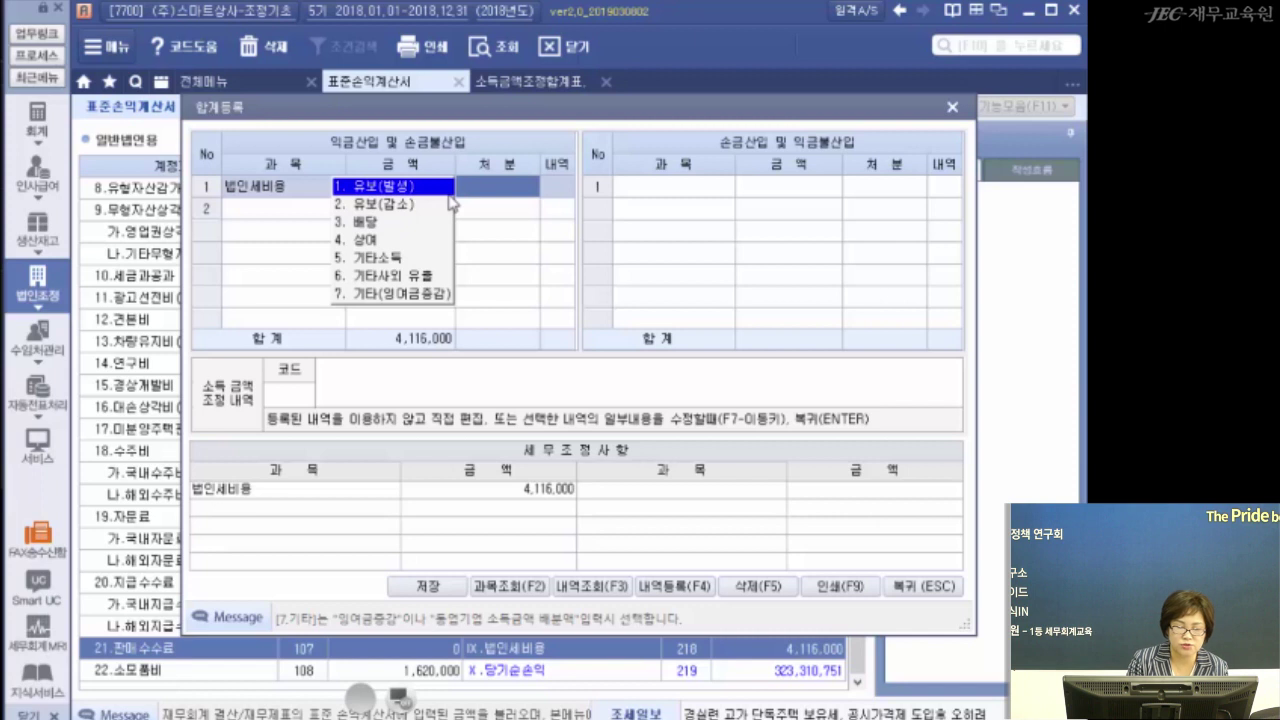
click(432, 188)
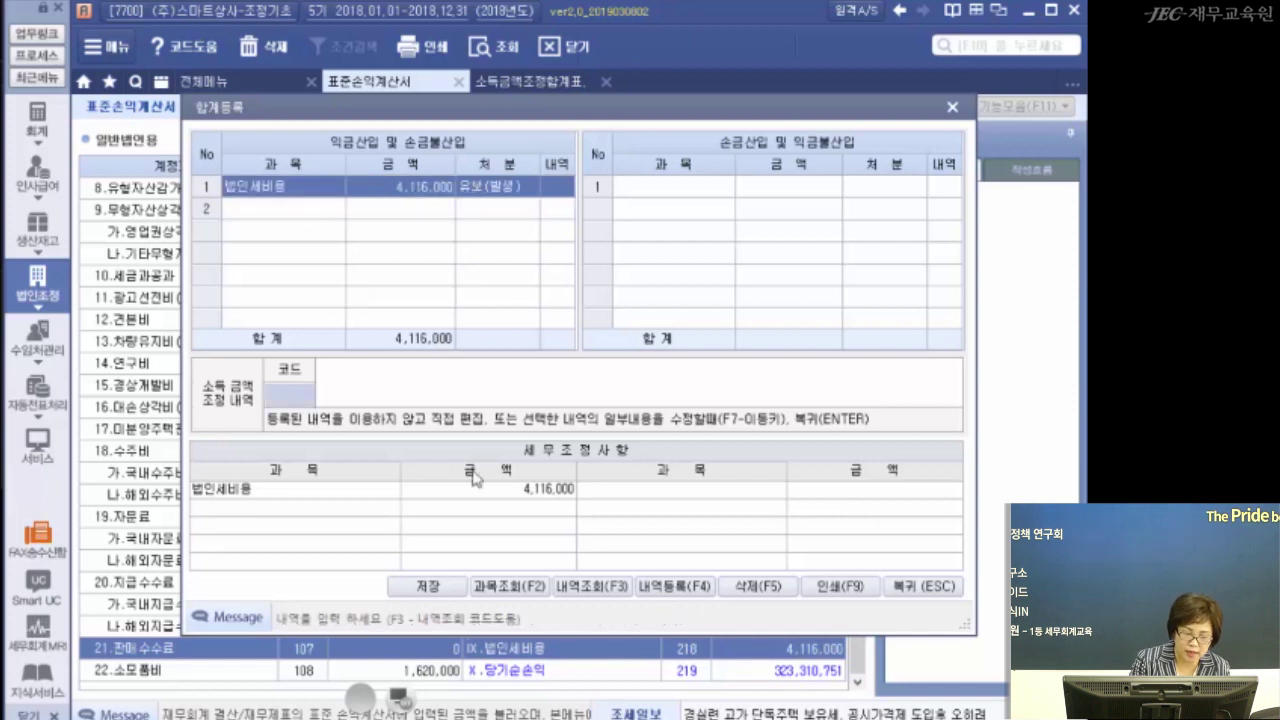
click(518, 190)
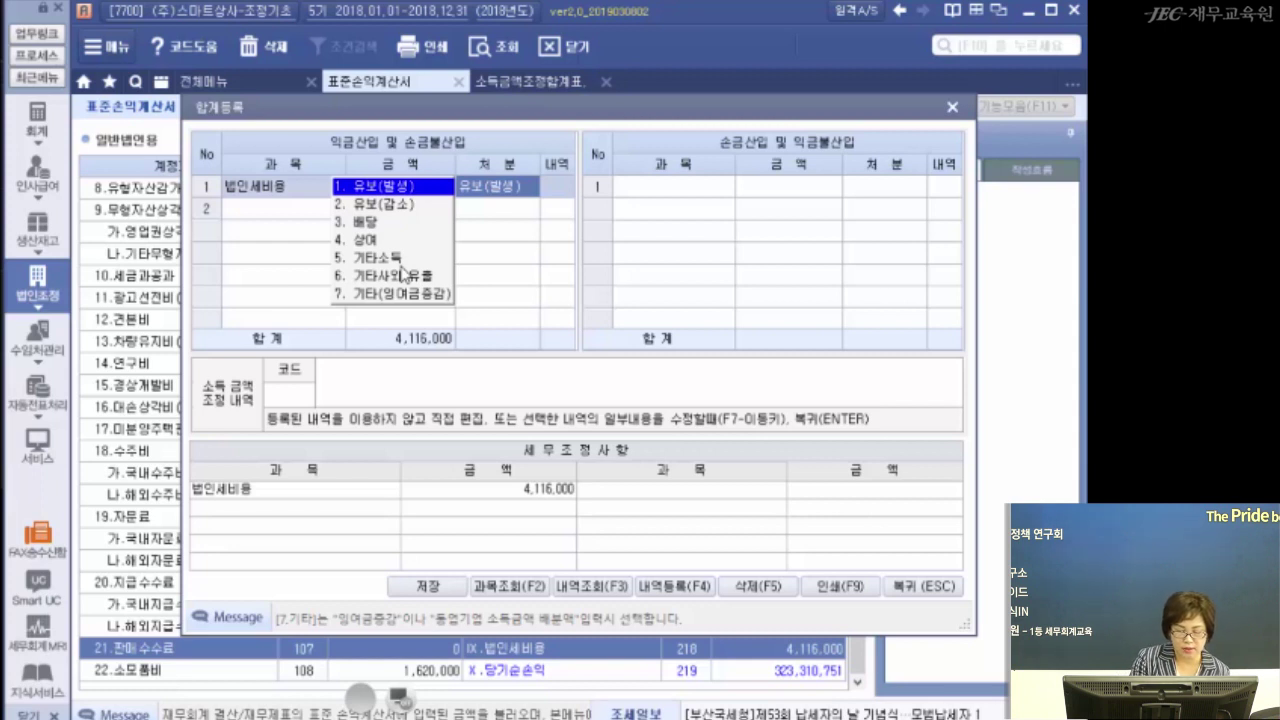
key(Return)
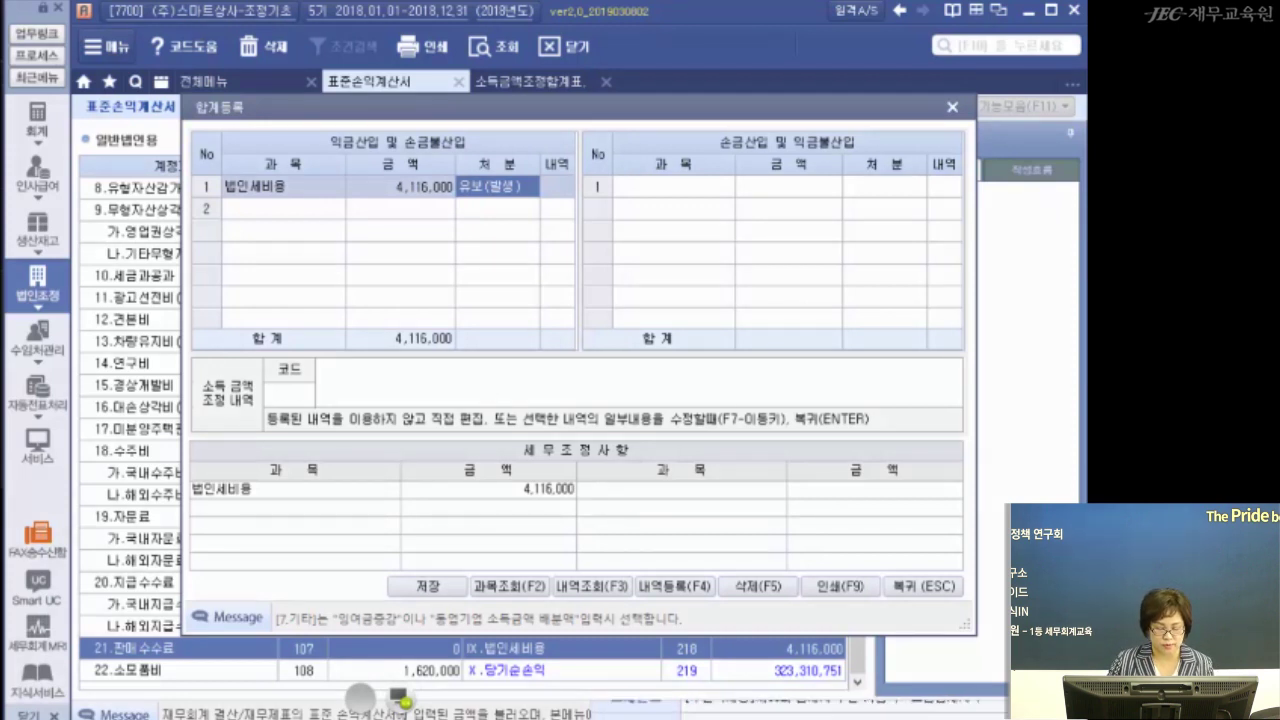
Set the 처분 of 법인세비용 to 기타사외유출 and assign it the registered adjustment description 당기 법인세등 계상액 손금불산입하고 기타 사외유출로 처분함
click(480, 192)
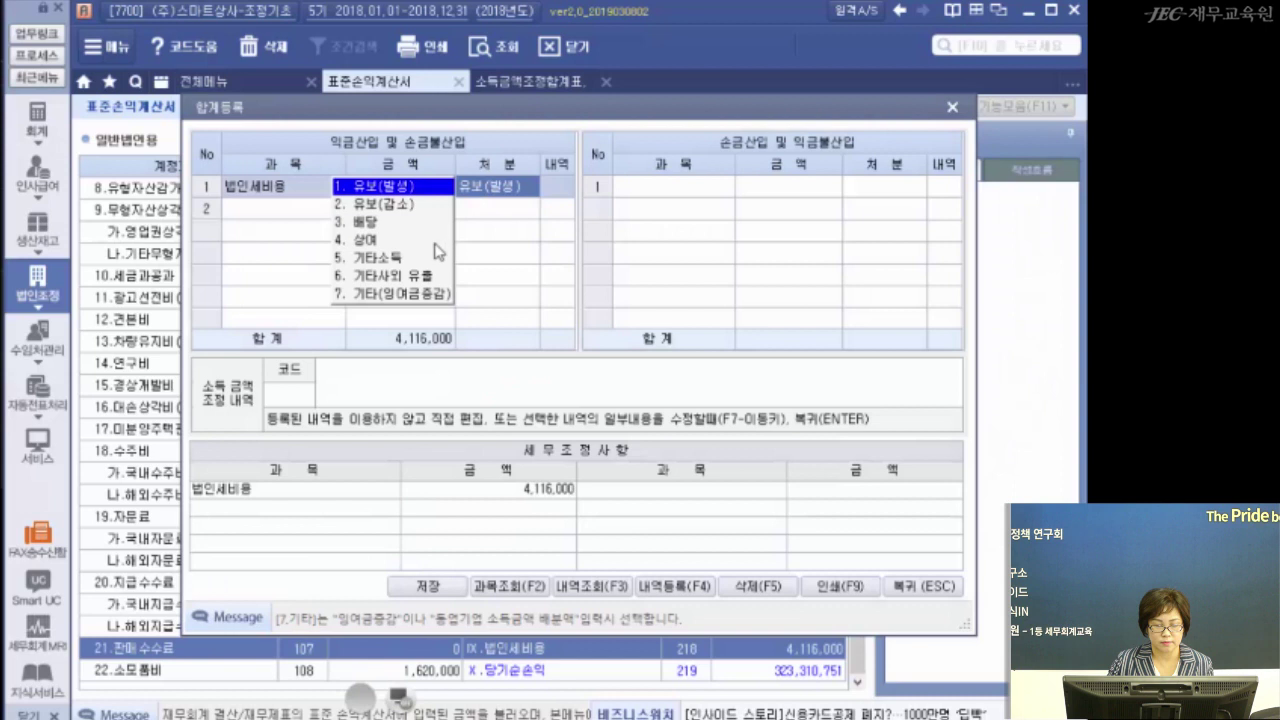
click(406, 279)
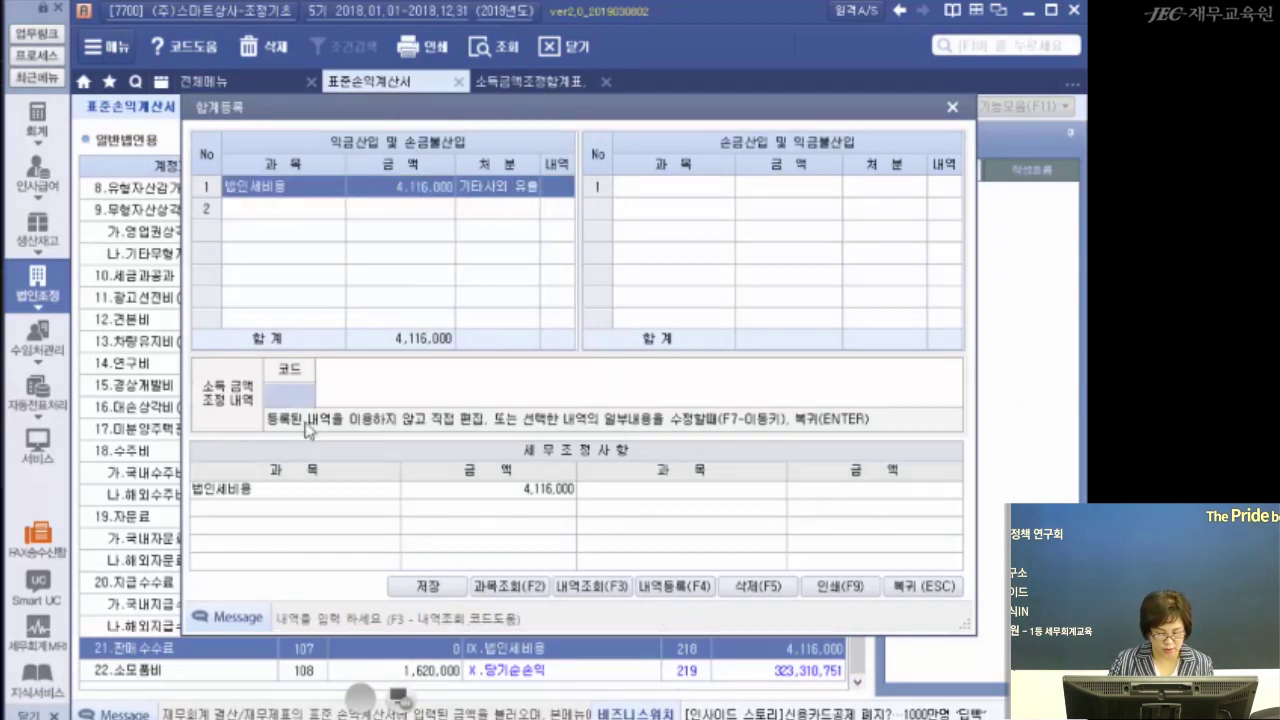
click(588, 594)
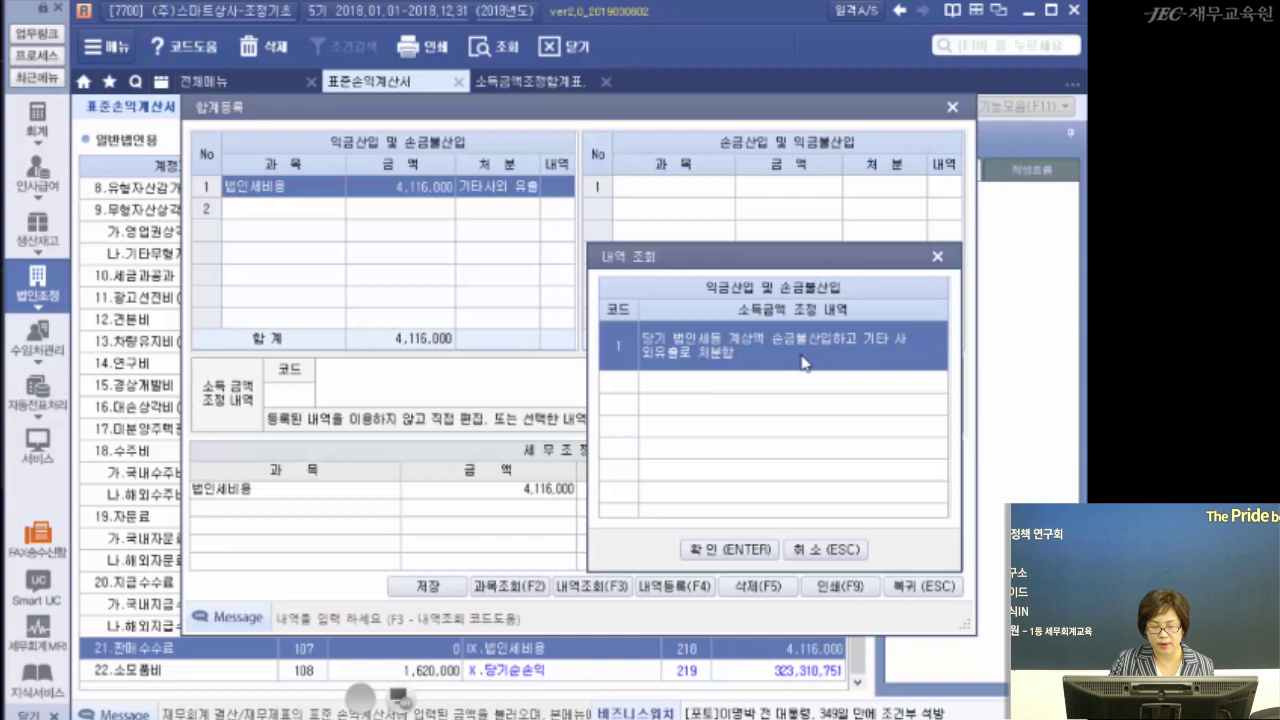
click(722, 549)
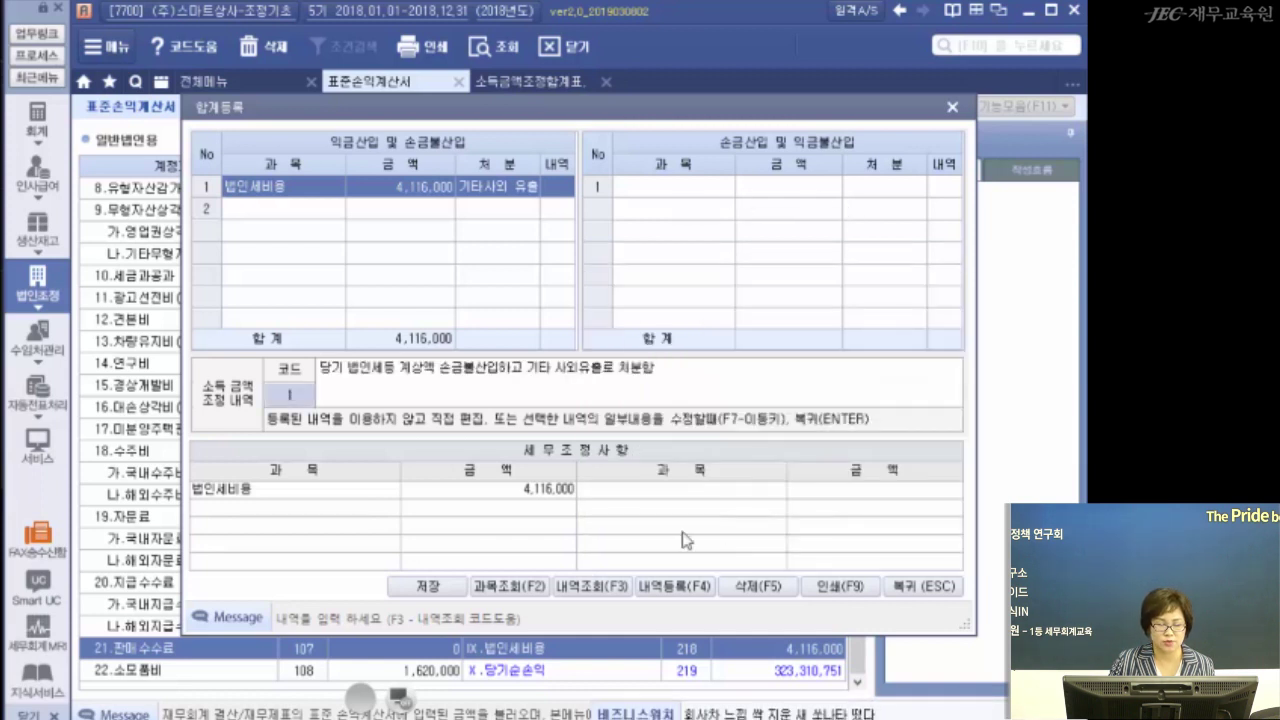
Review and confirm the 소득금액 조정 내역 text of the 법인세비용 item, and close 합계등록
click(305, 193)
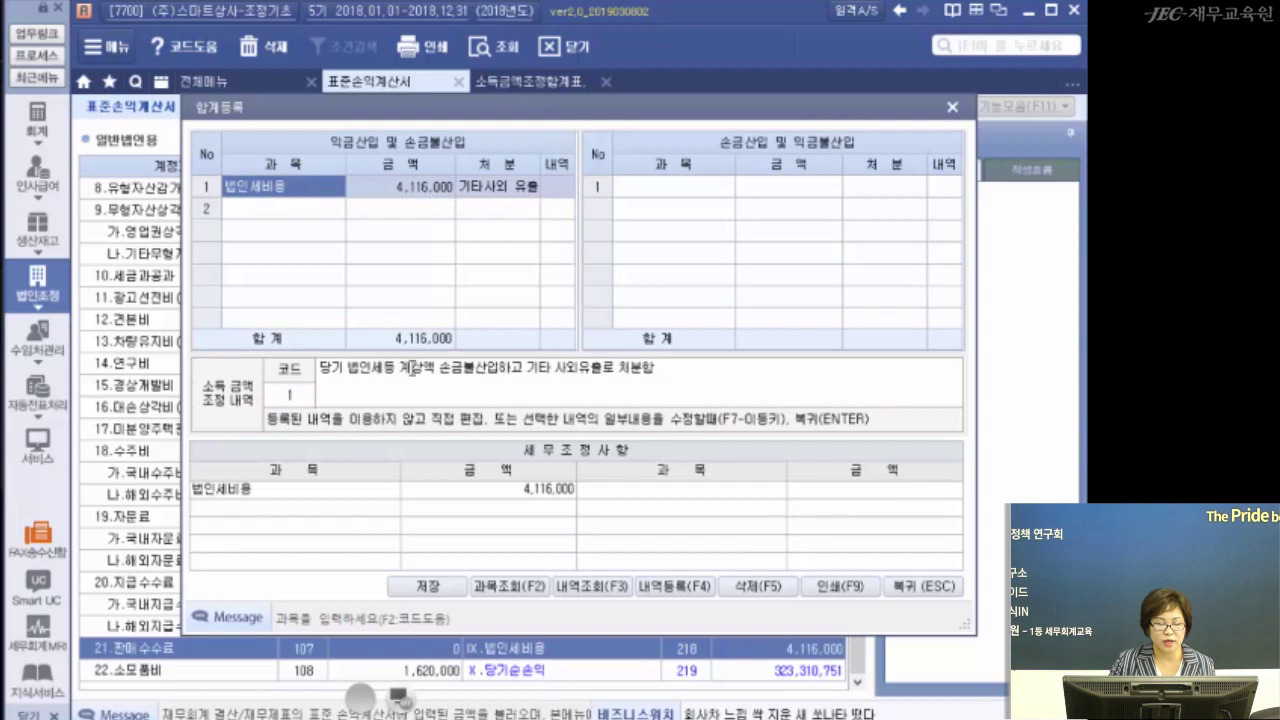
click(440, 369)
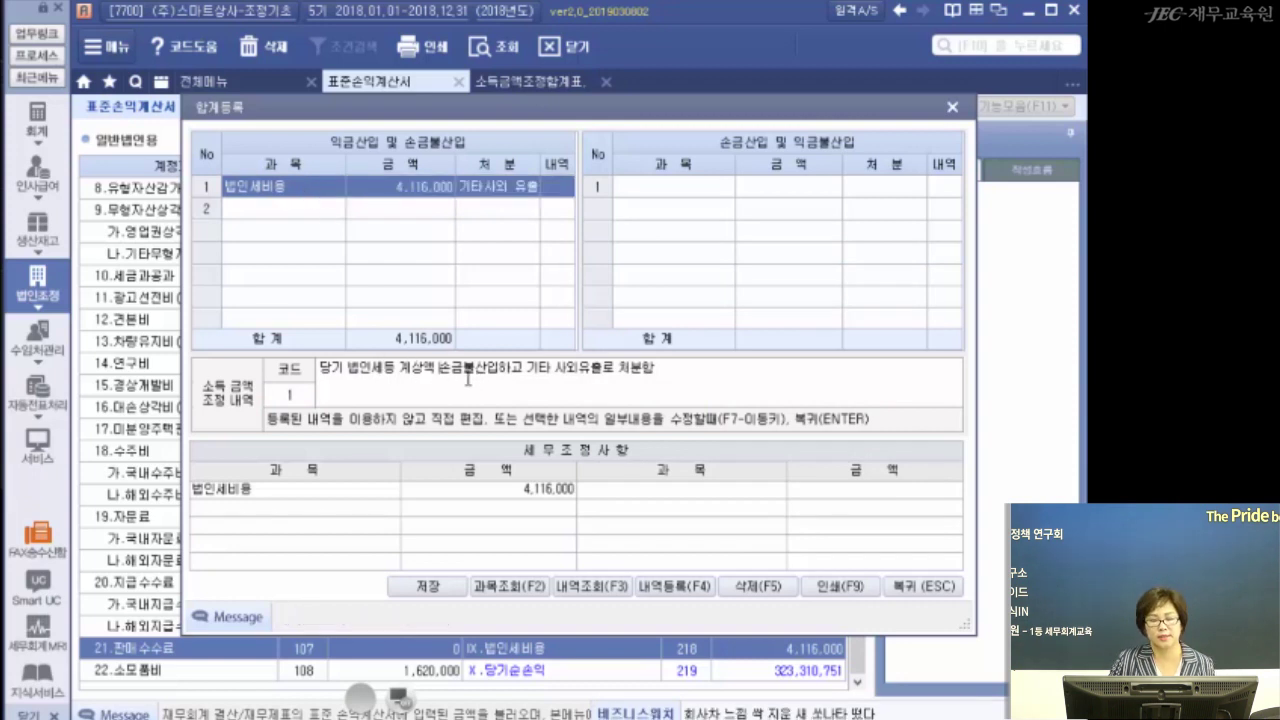
key(Return)
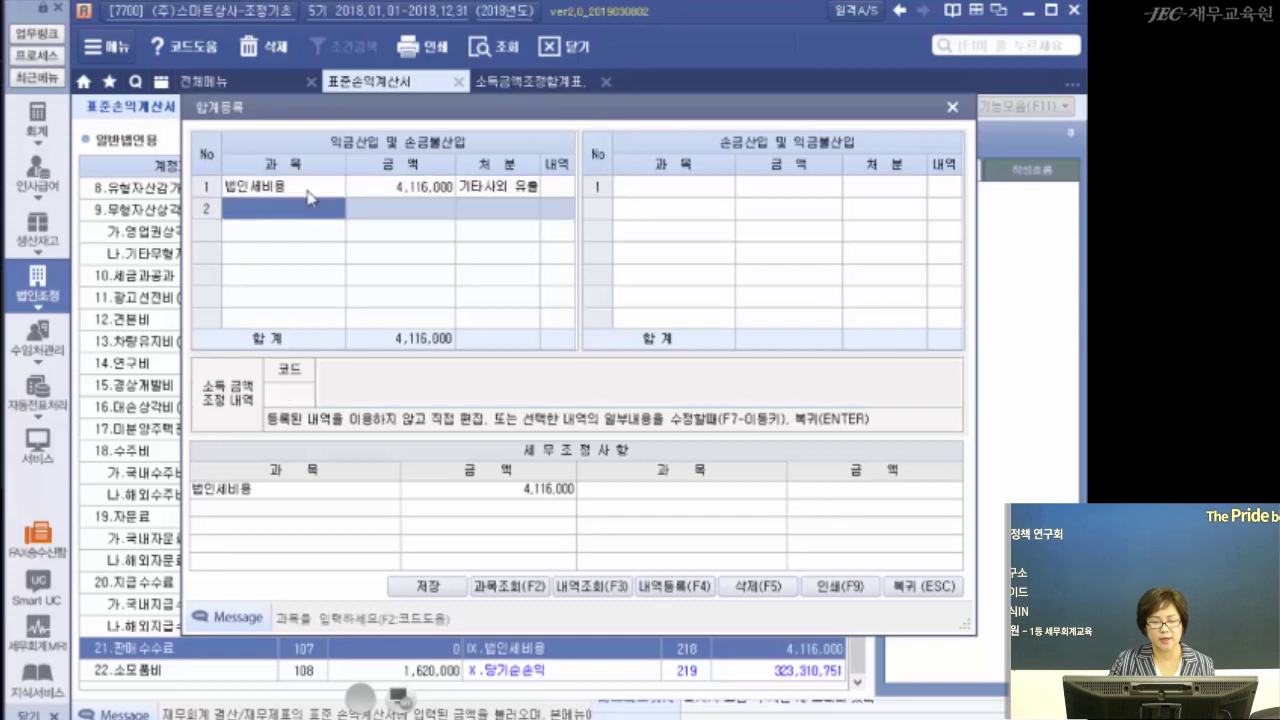
click(953, 108)
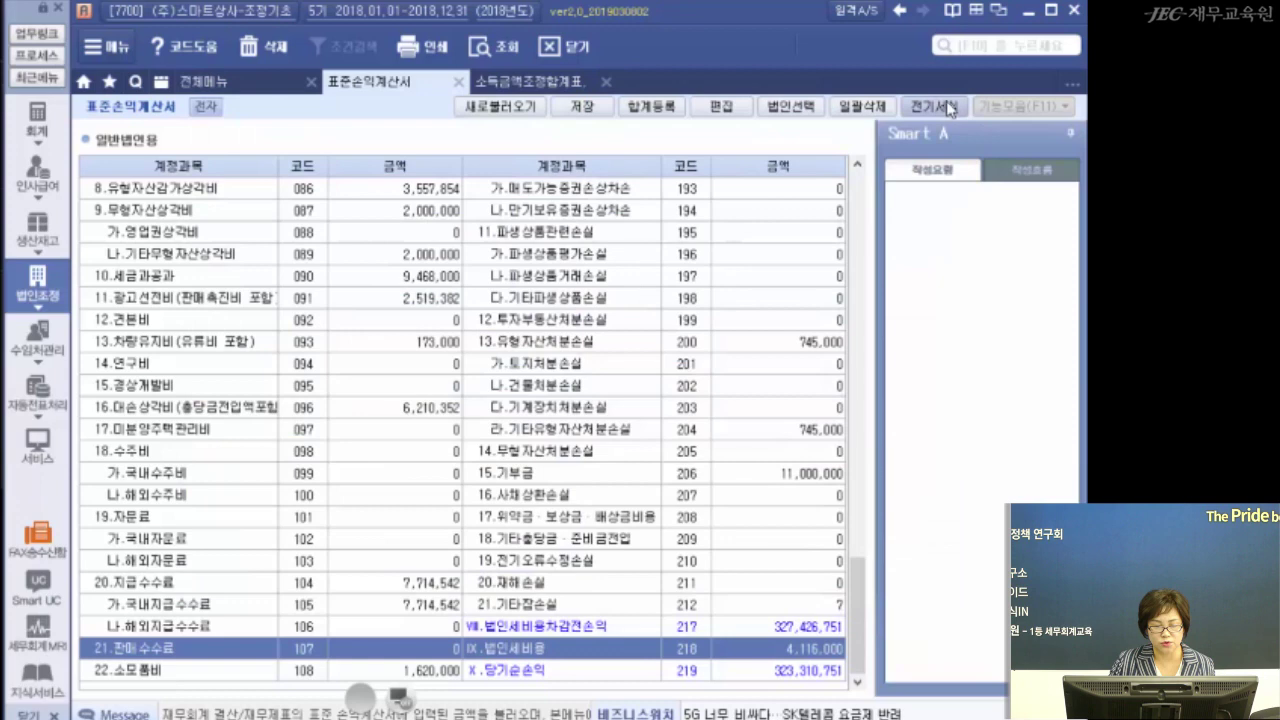
Check the 법인세비용 item in 소득금액조정합계표 and return to 표준손익계산서
click(517, 88)
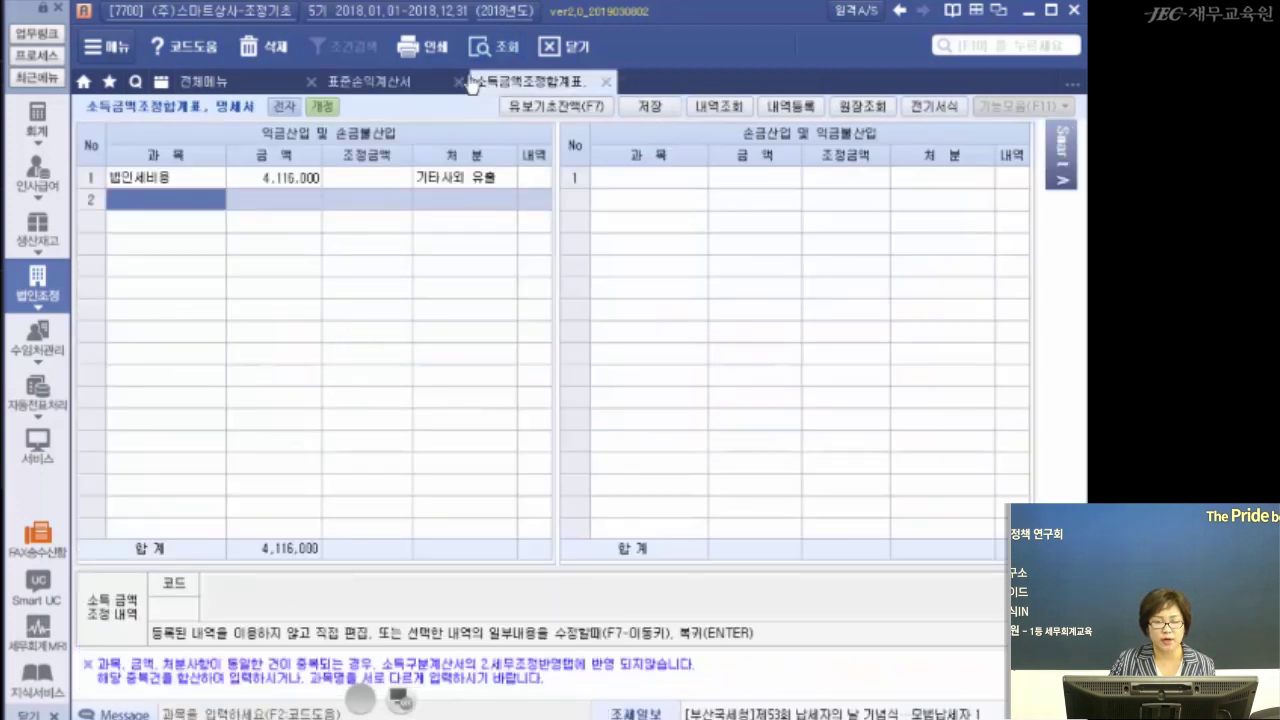
click(203, 183)
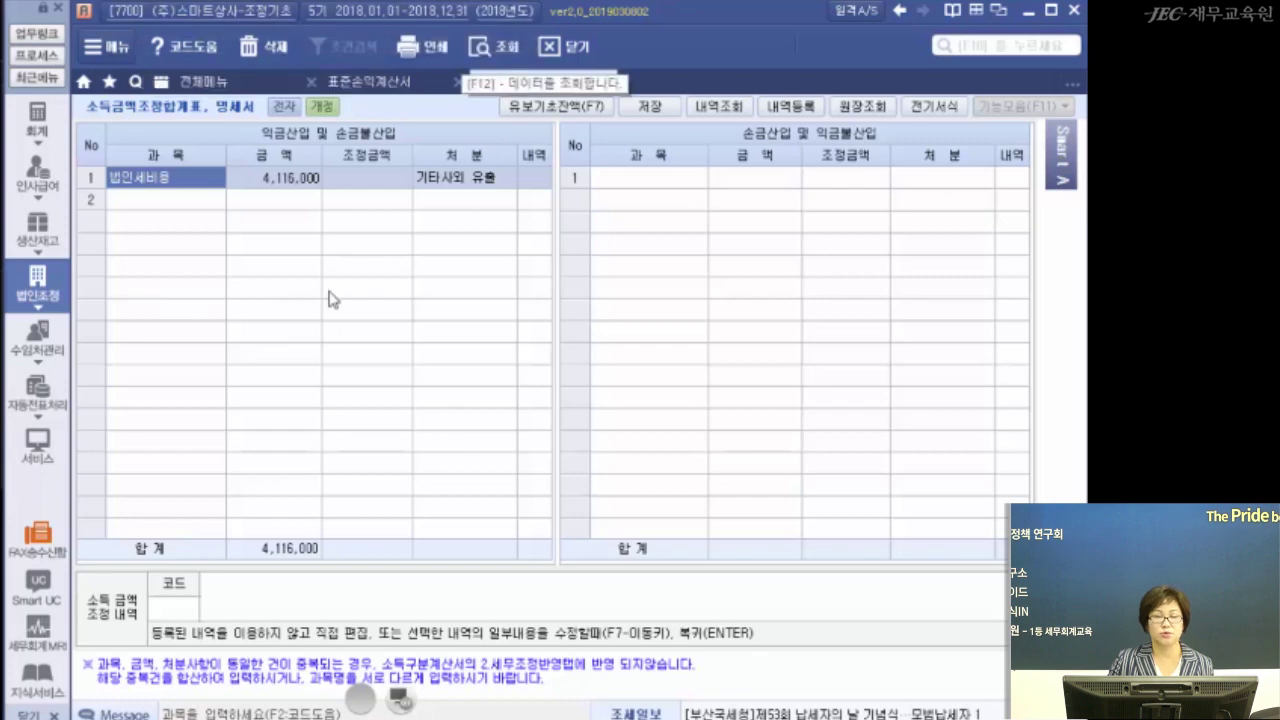
click(366, 86)
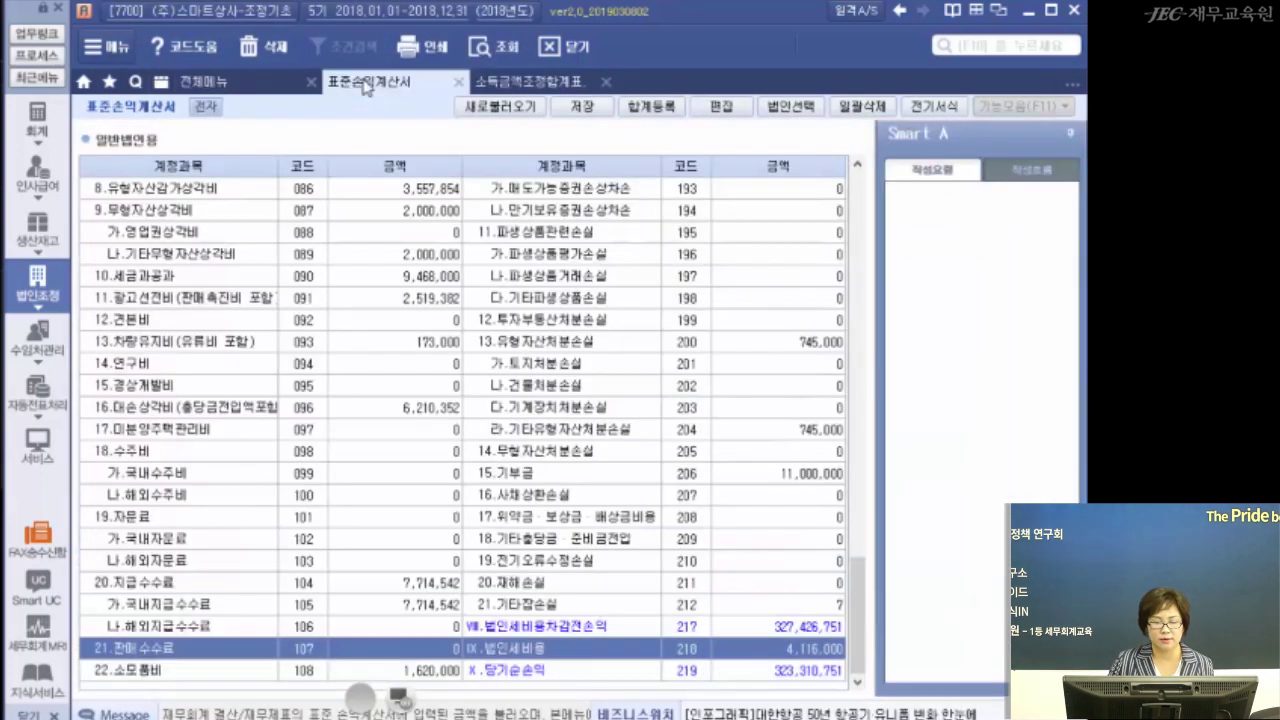
Display the forms available under 기초사항검토
click(202, 84)
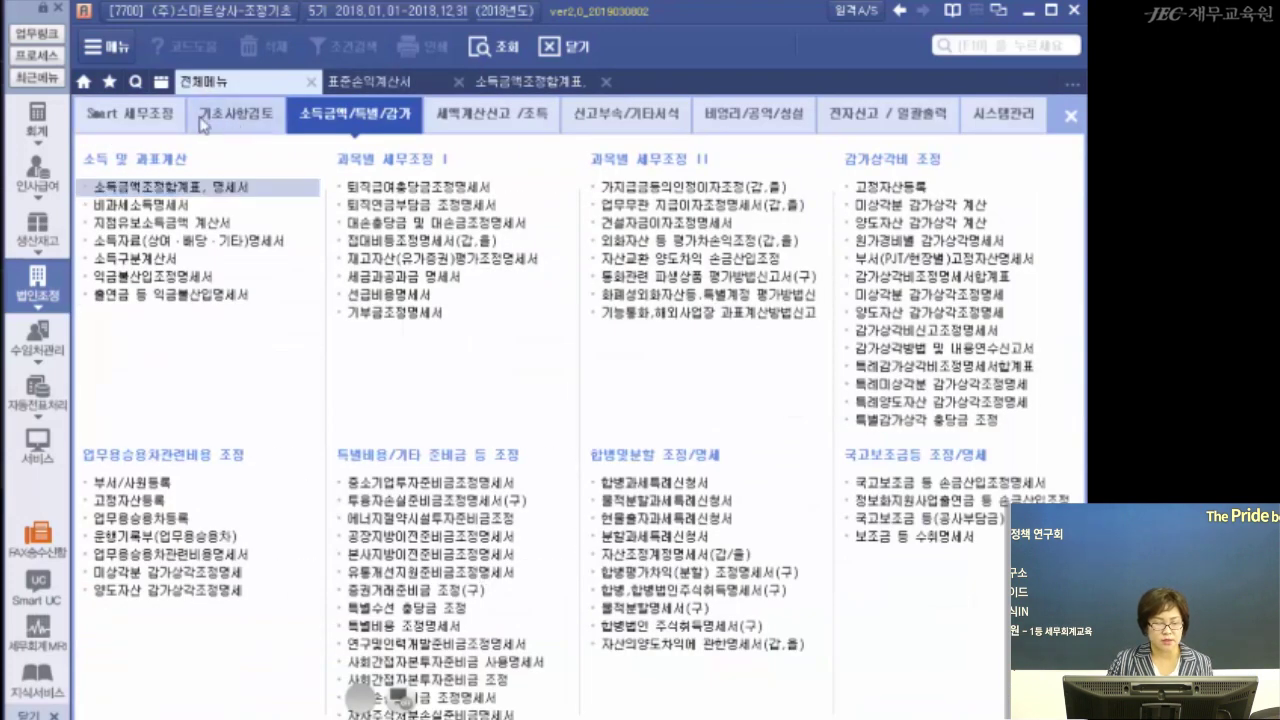
click(237, 118)
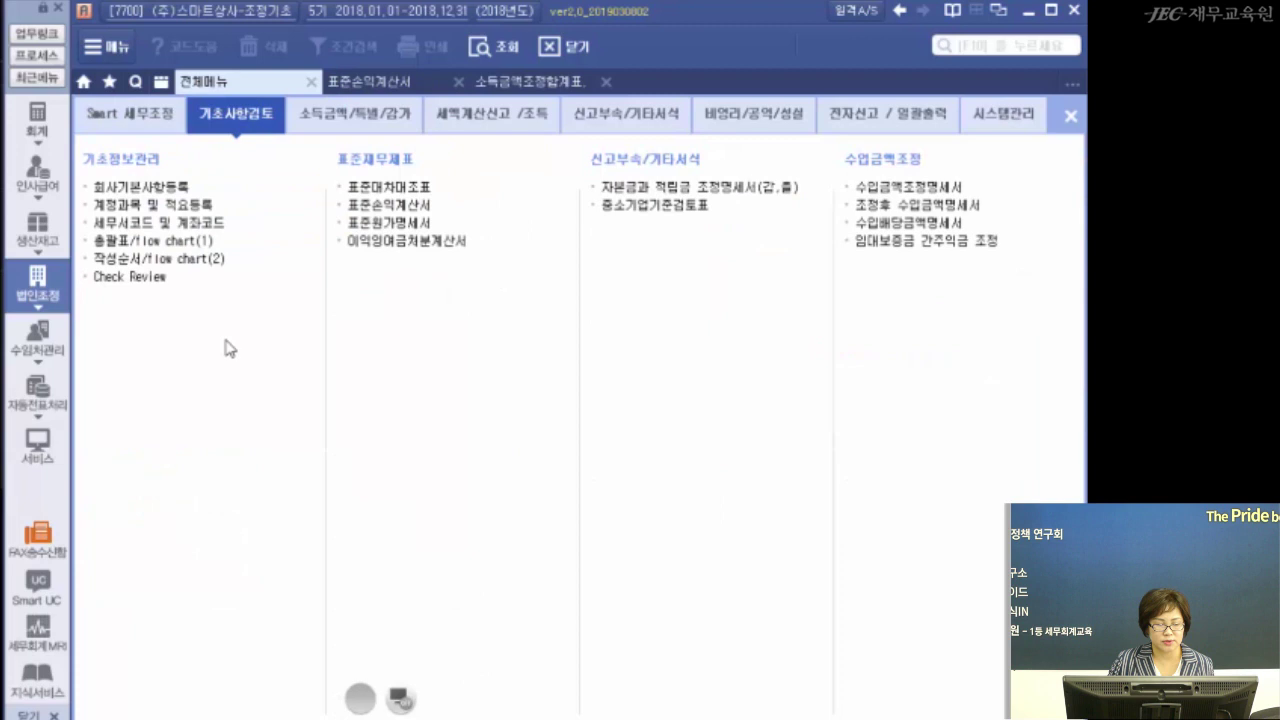